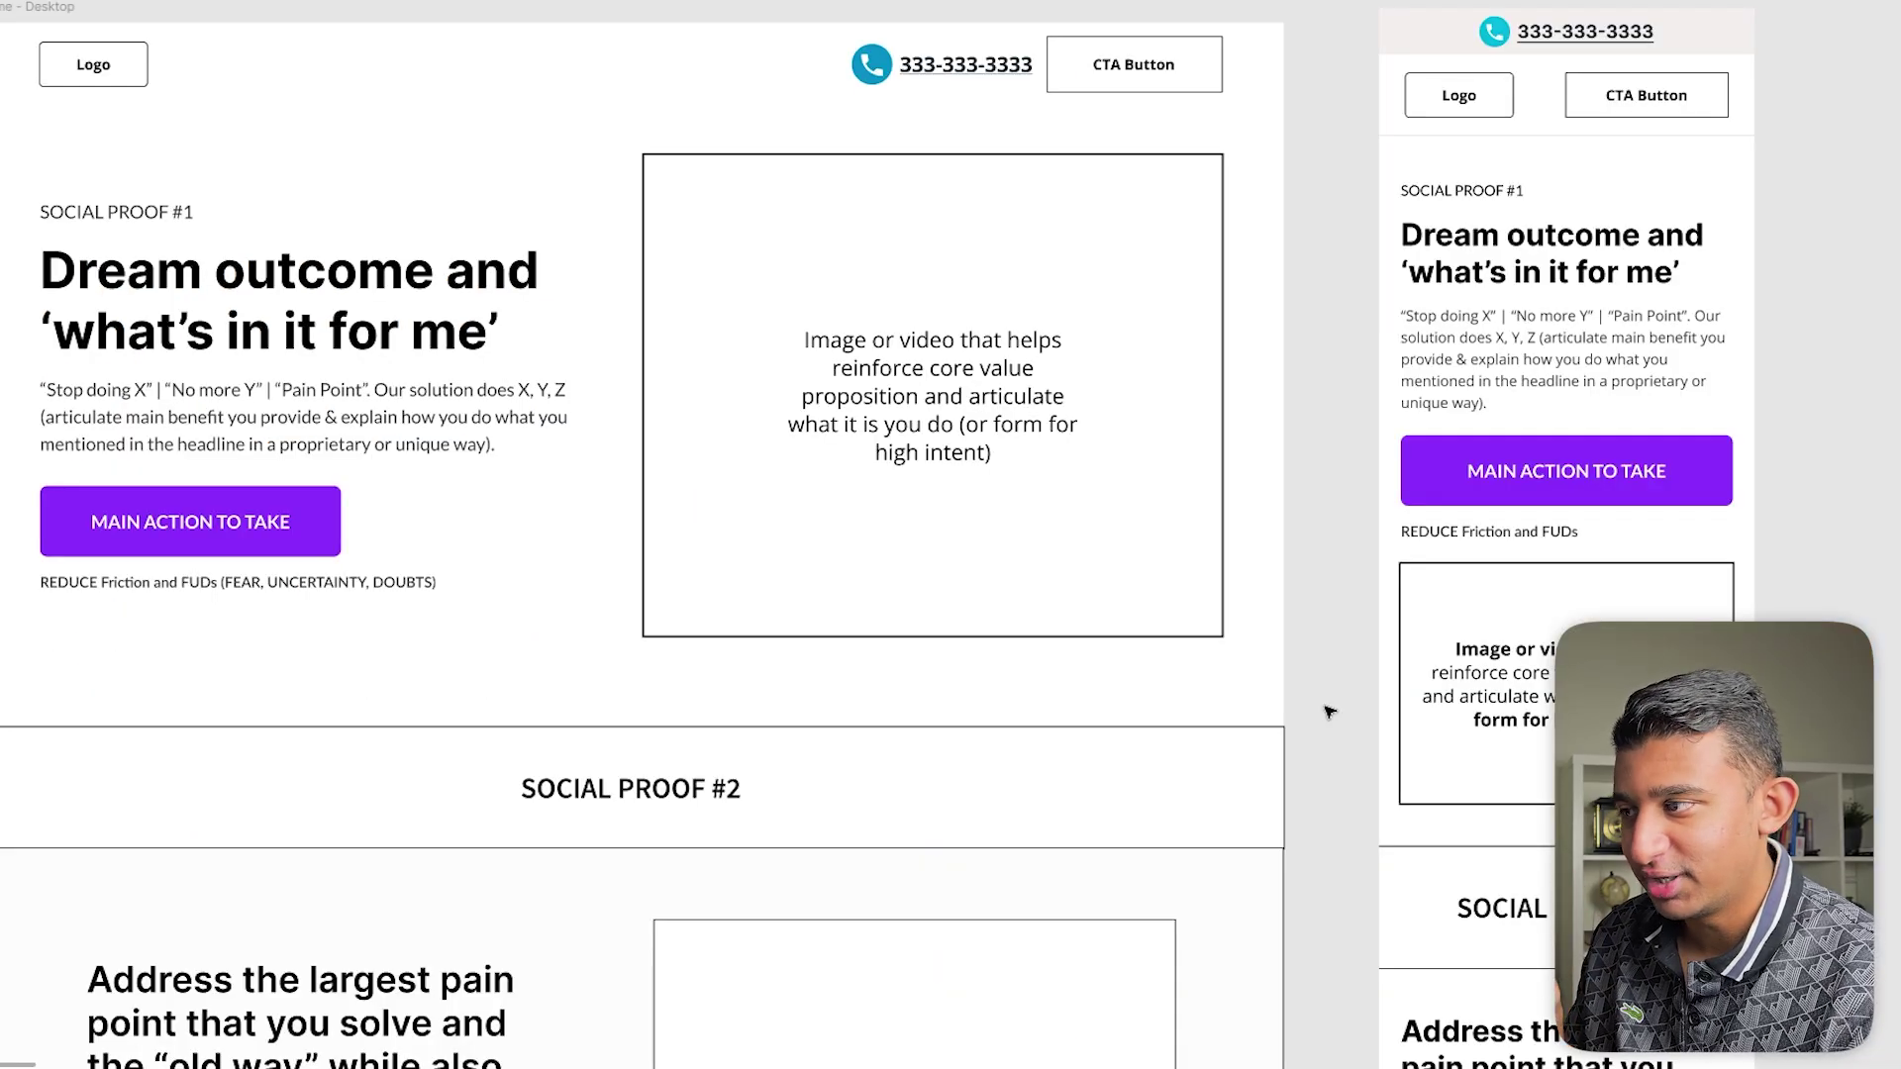
# Examine the desktop and mobile landing page wireframes from the hero section down to the value prop and big benefit sections.
pyautogui.scroll(-3, 1328, 711)
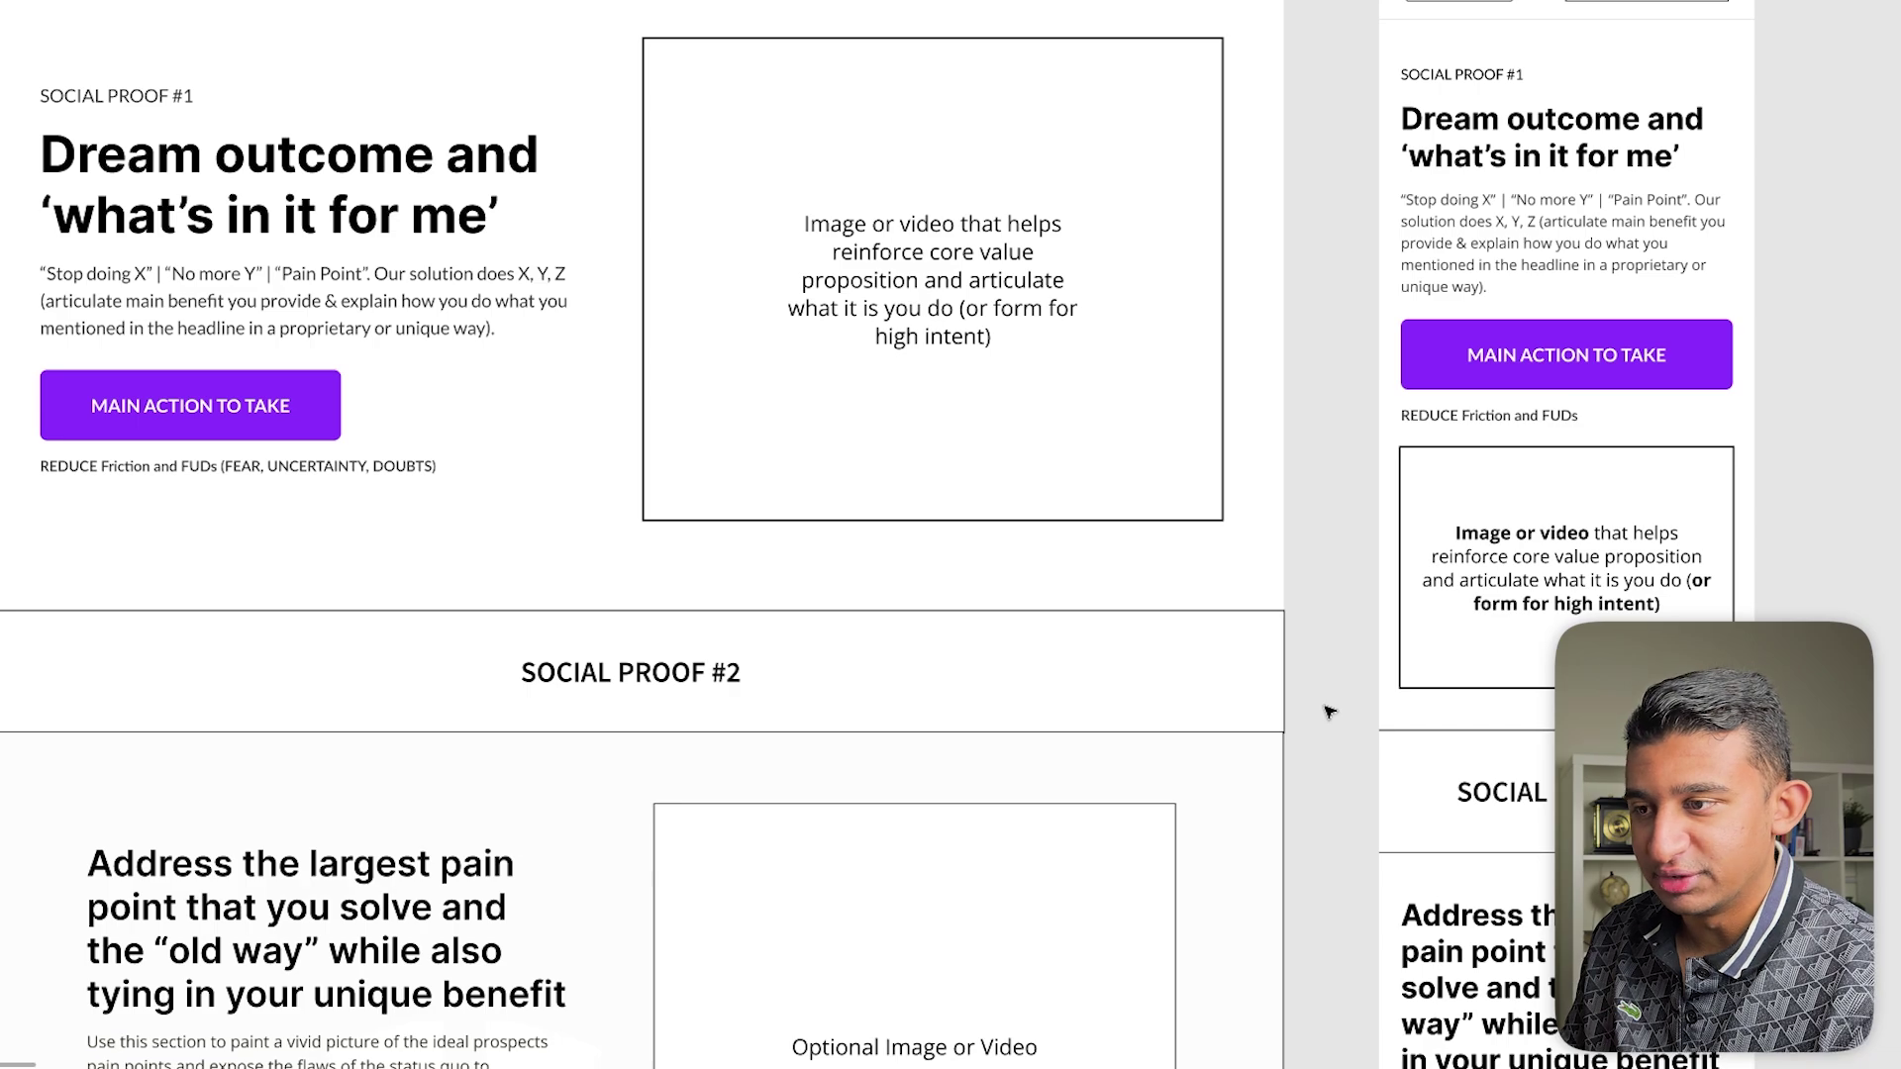
pyautogui.scroll(-5, 1328, 711)
pyautogui.scroll(-9, 1328, 711)
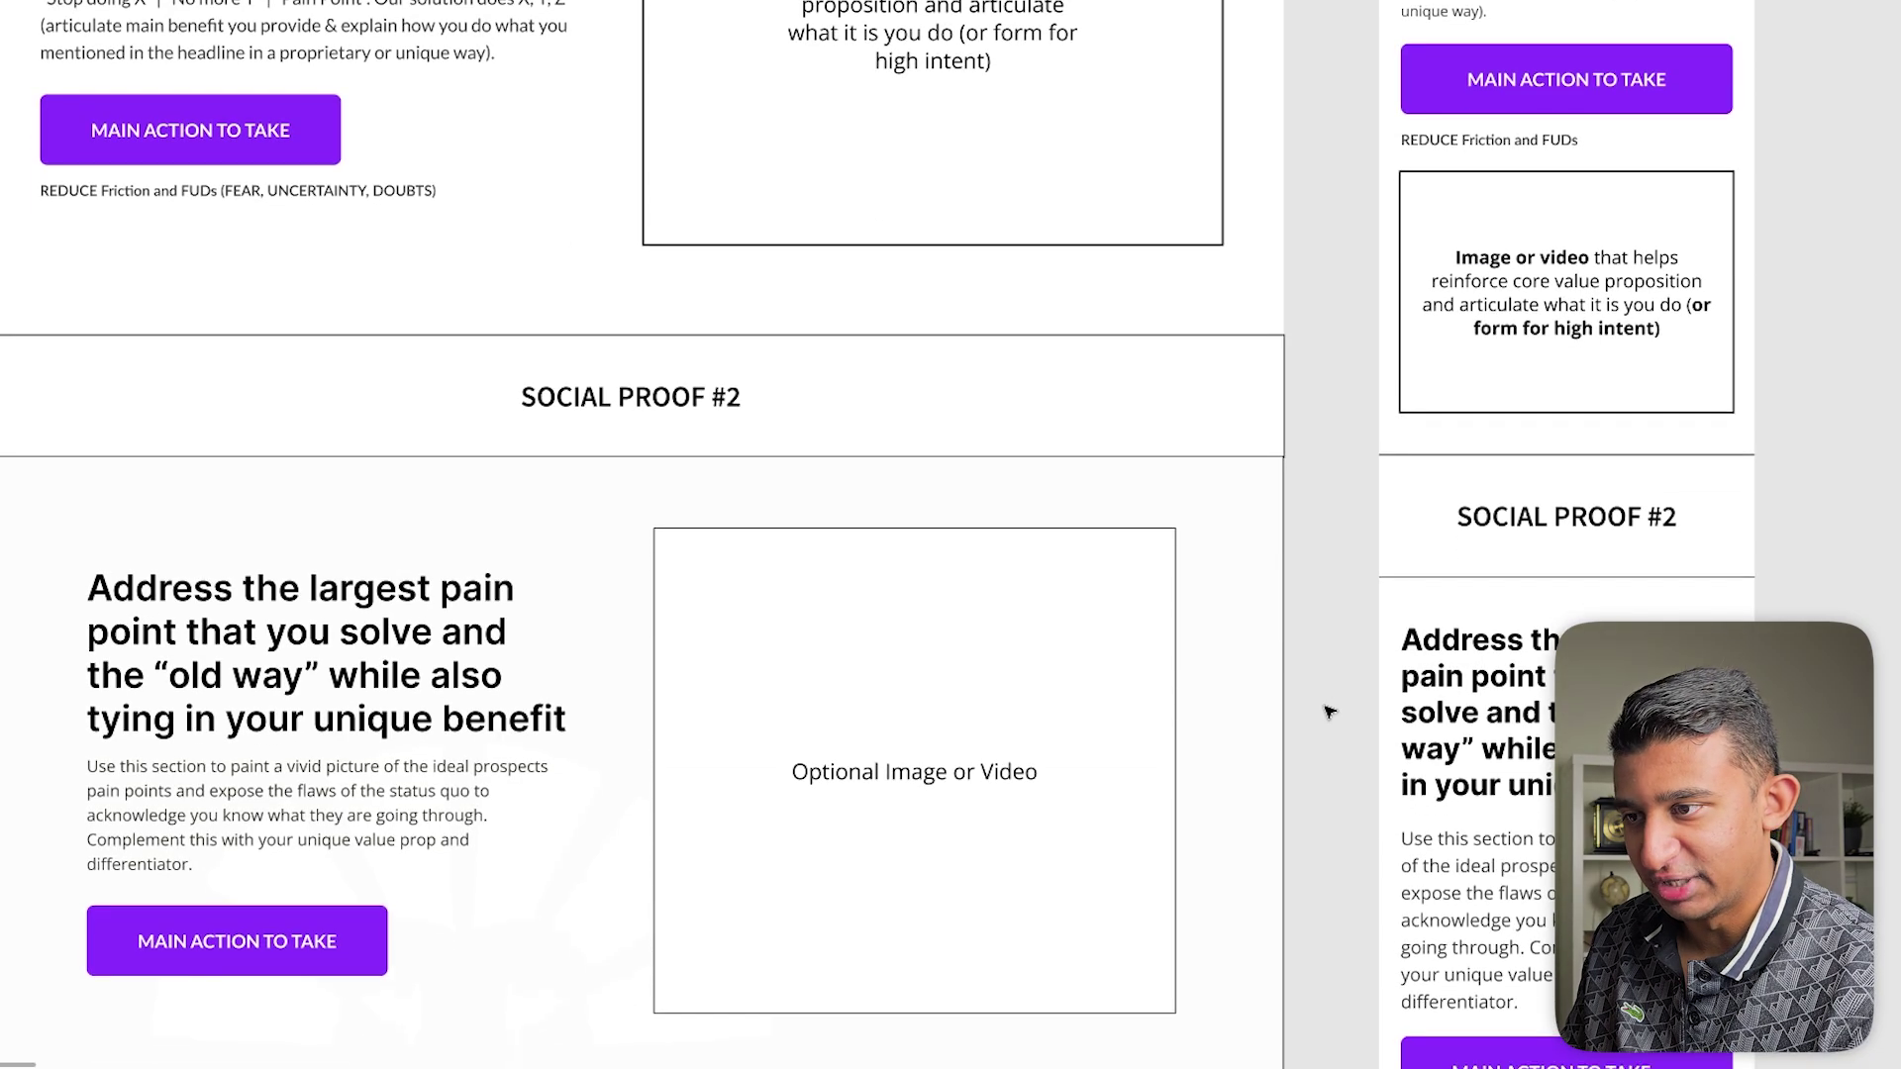
pyautogui.scroll(-9, 1328, 711)
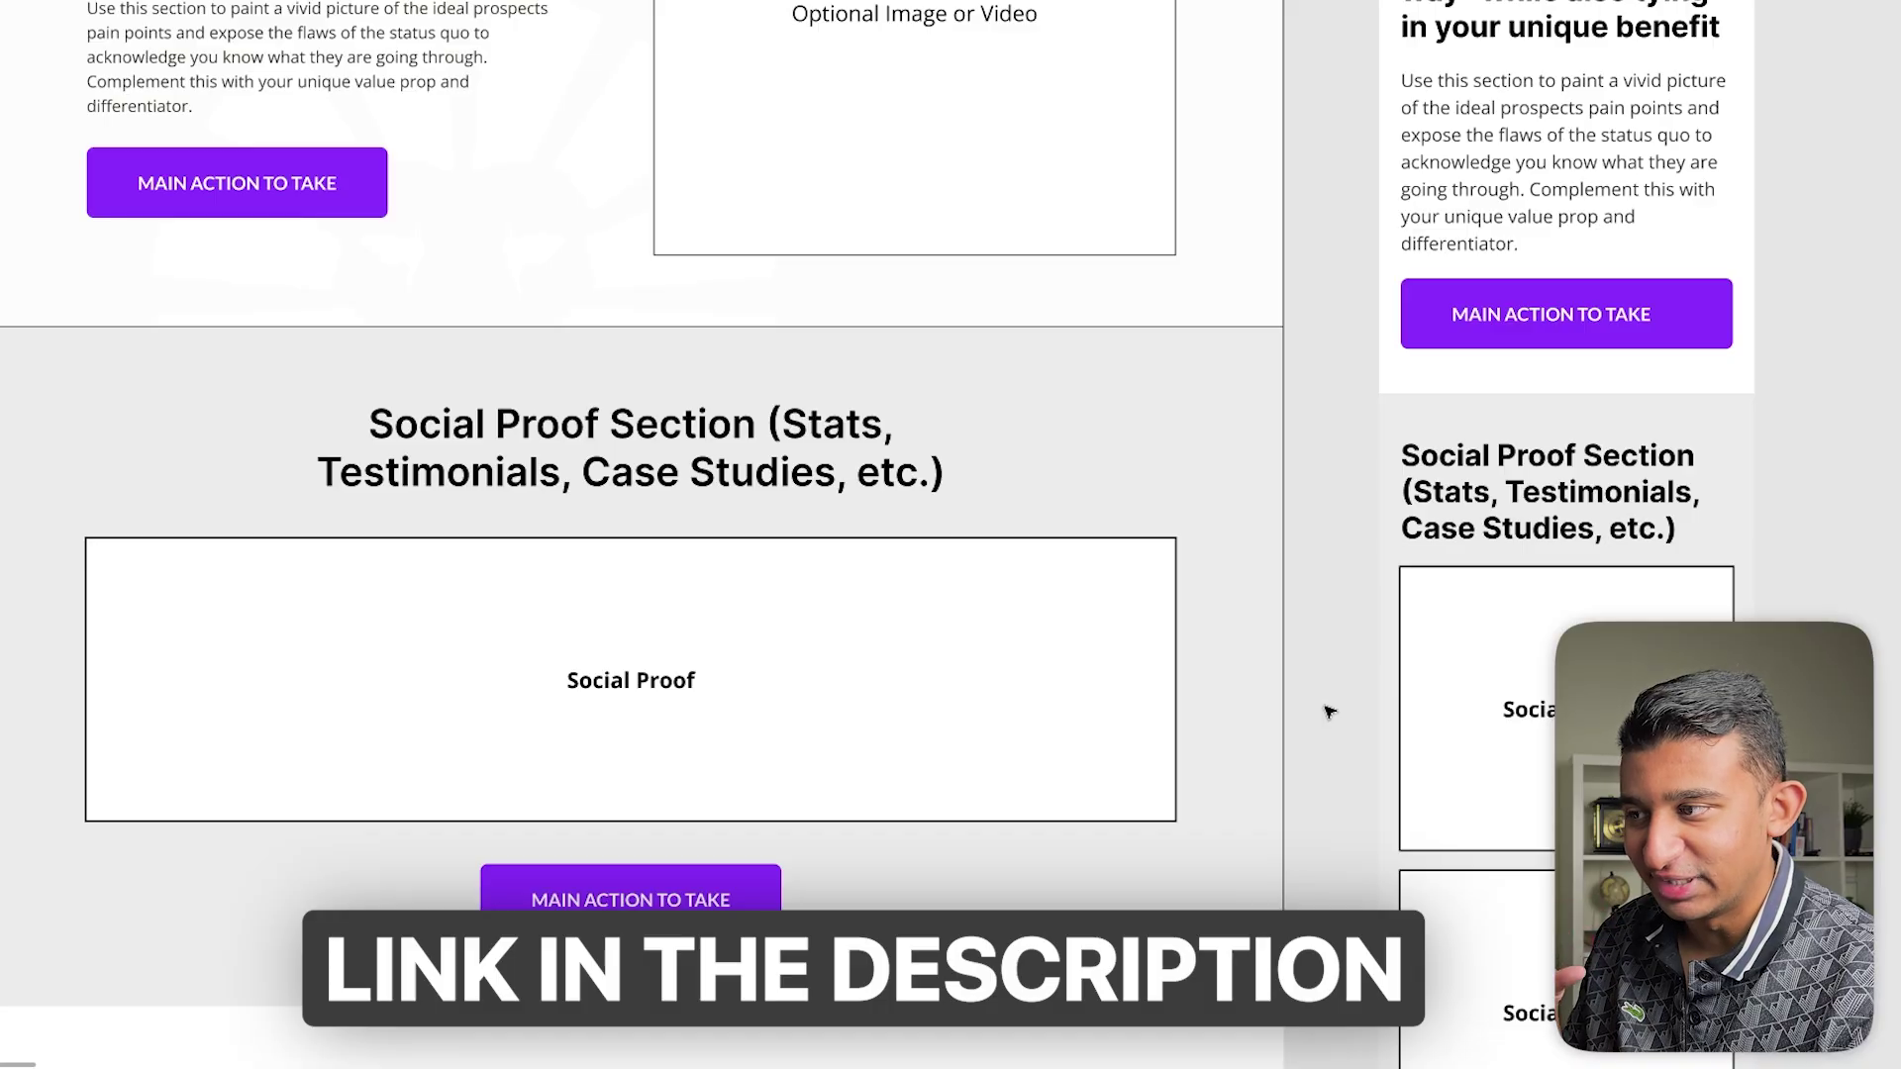
pyautogui.scroll(-5, 1328, 711)
pyautogui.scroll(-20, 1328, 711)
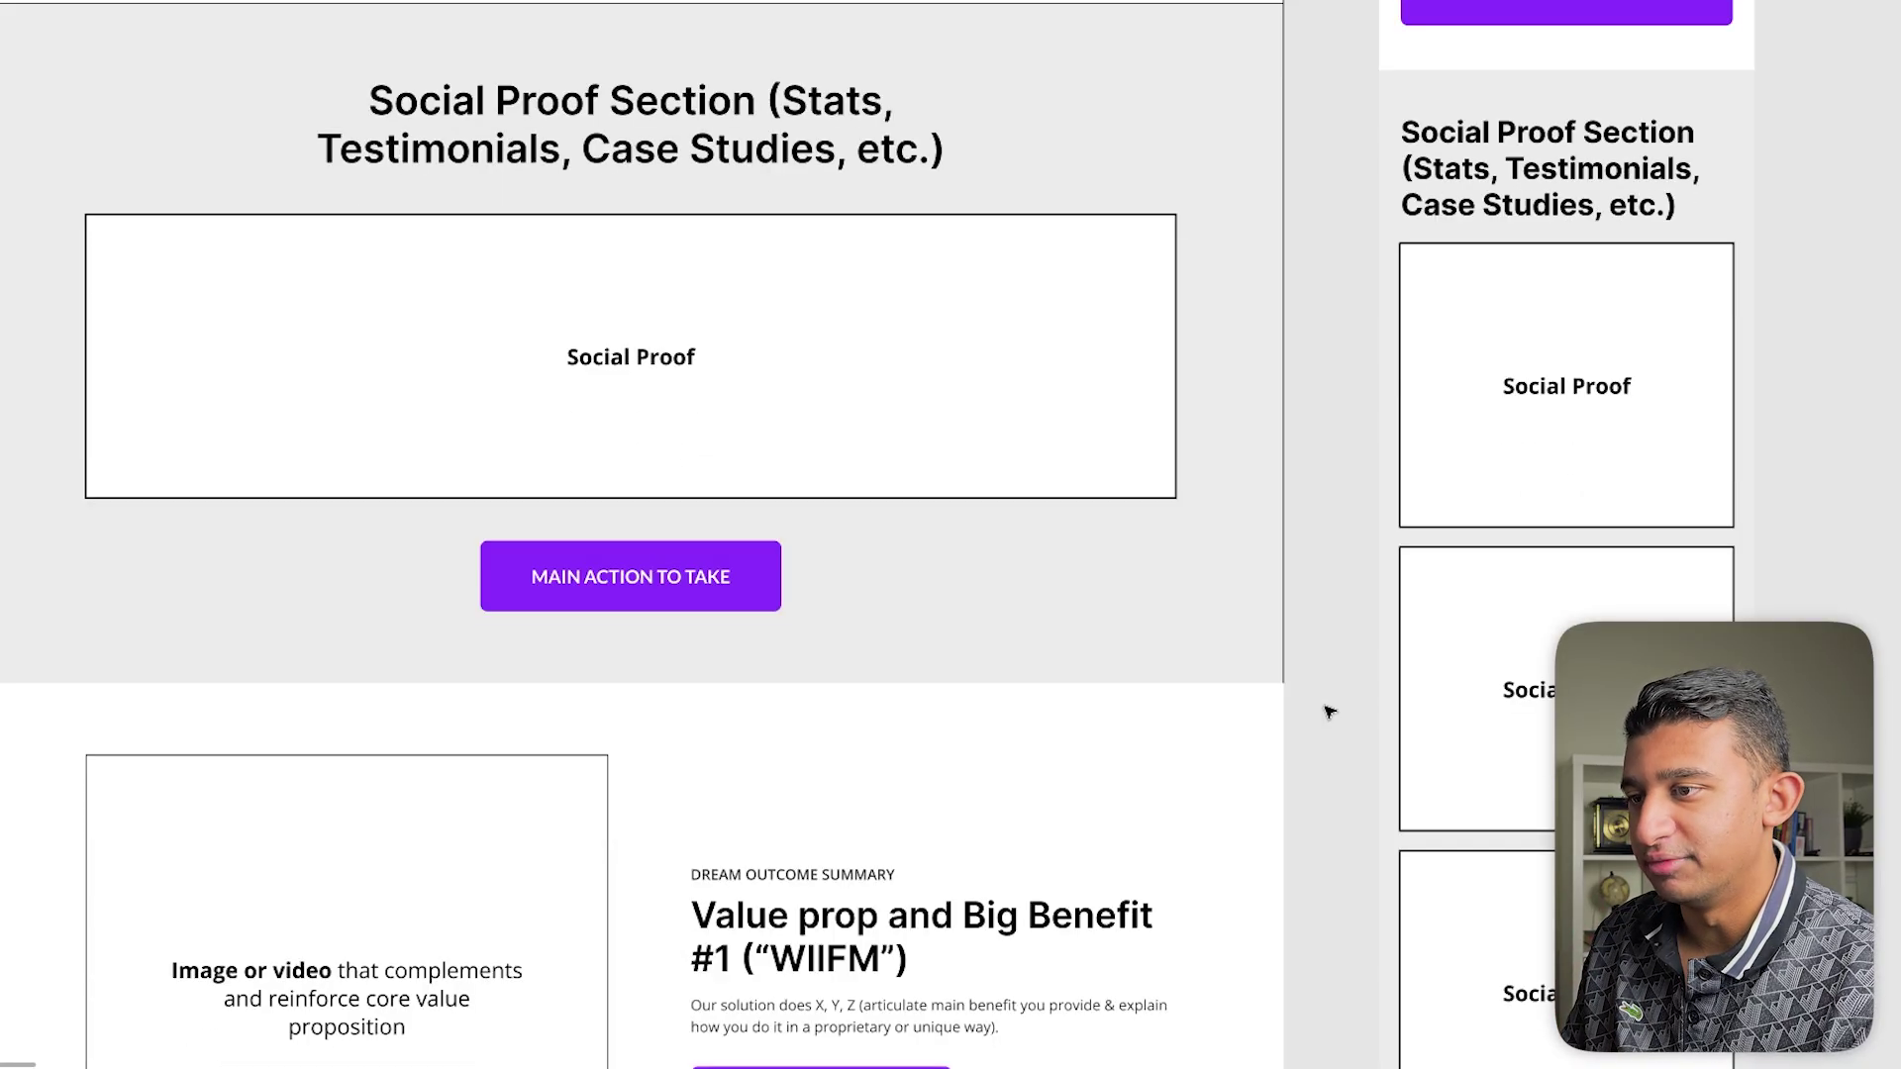
pyautogui.scroll(-3, 1328, 711)
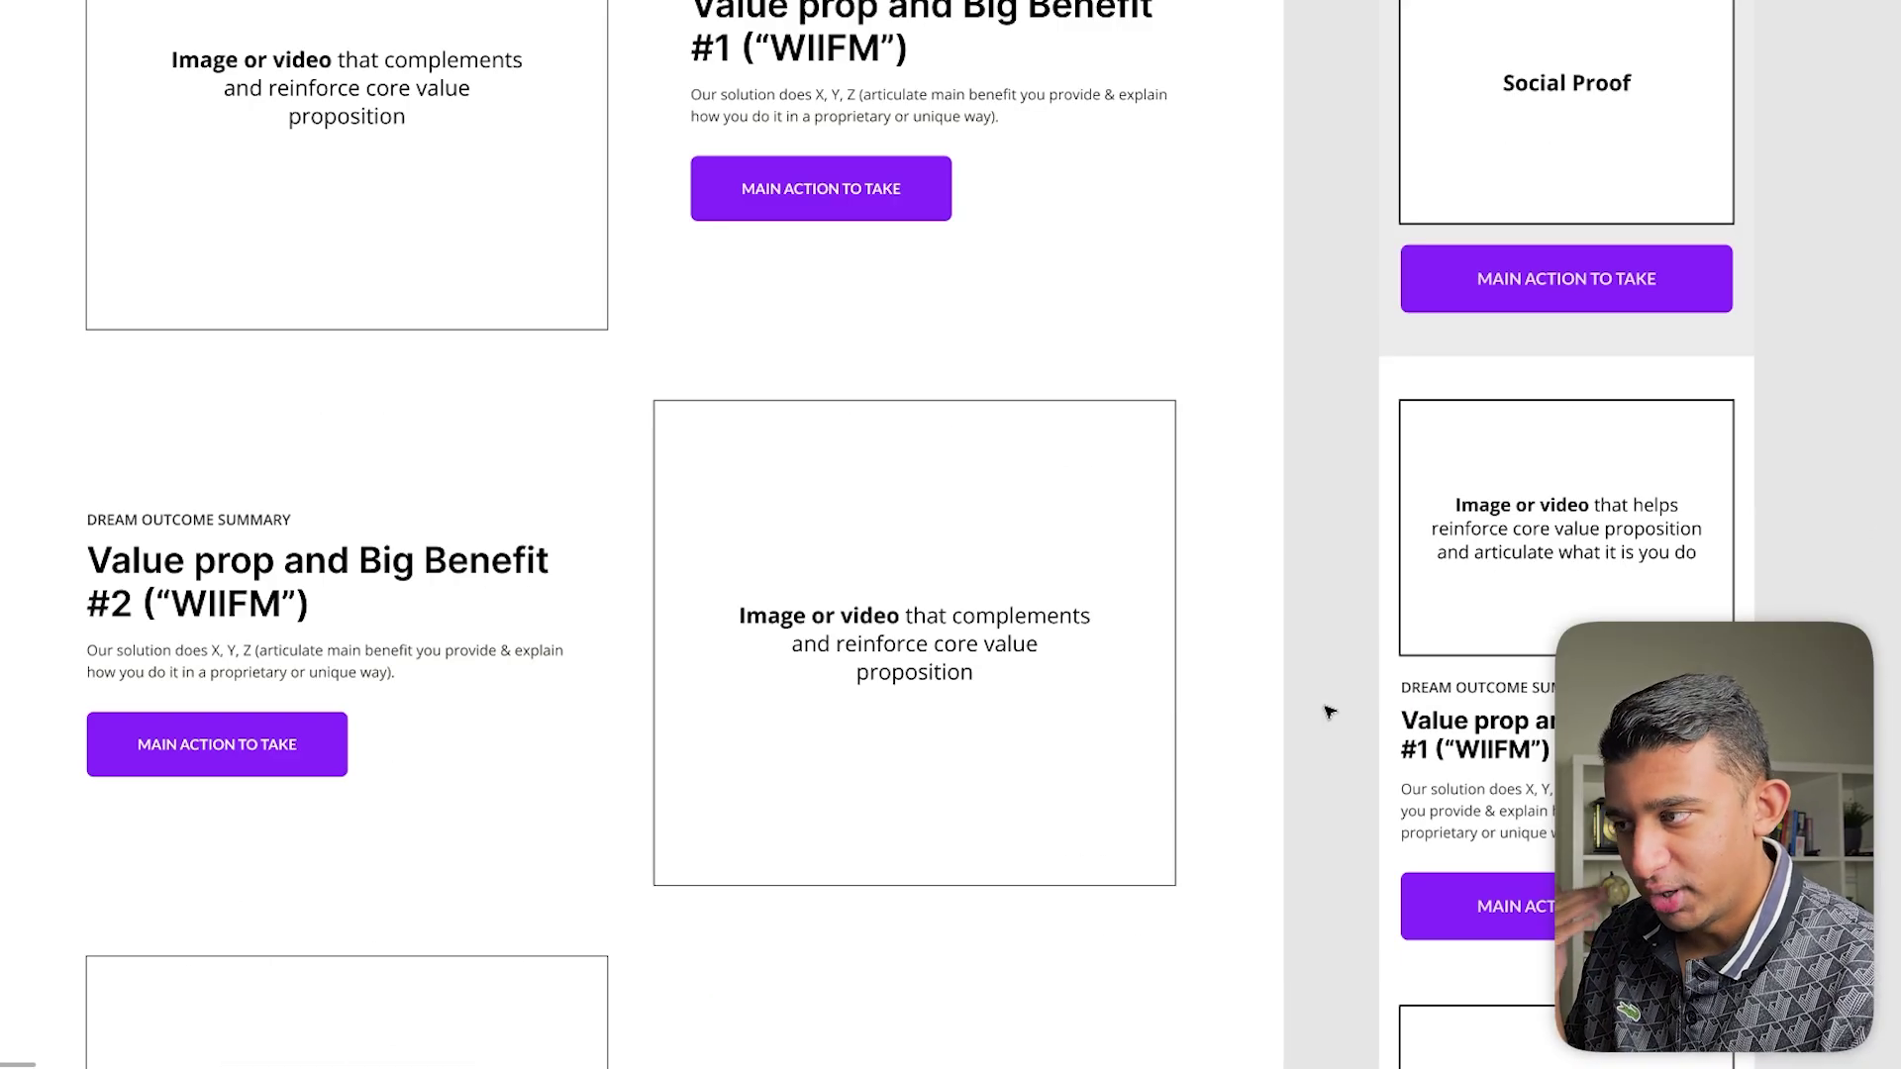
pyautogui.scroll(-5, 1328, 711)
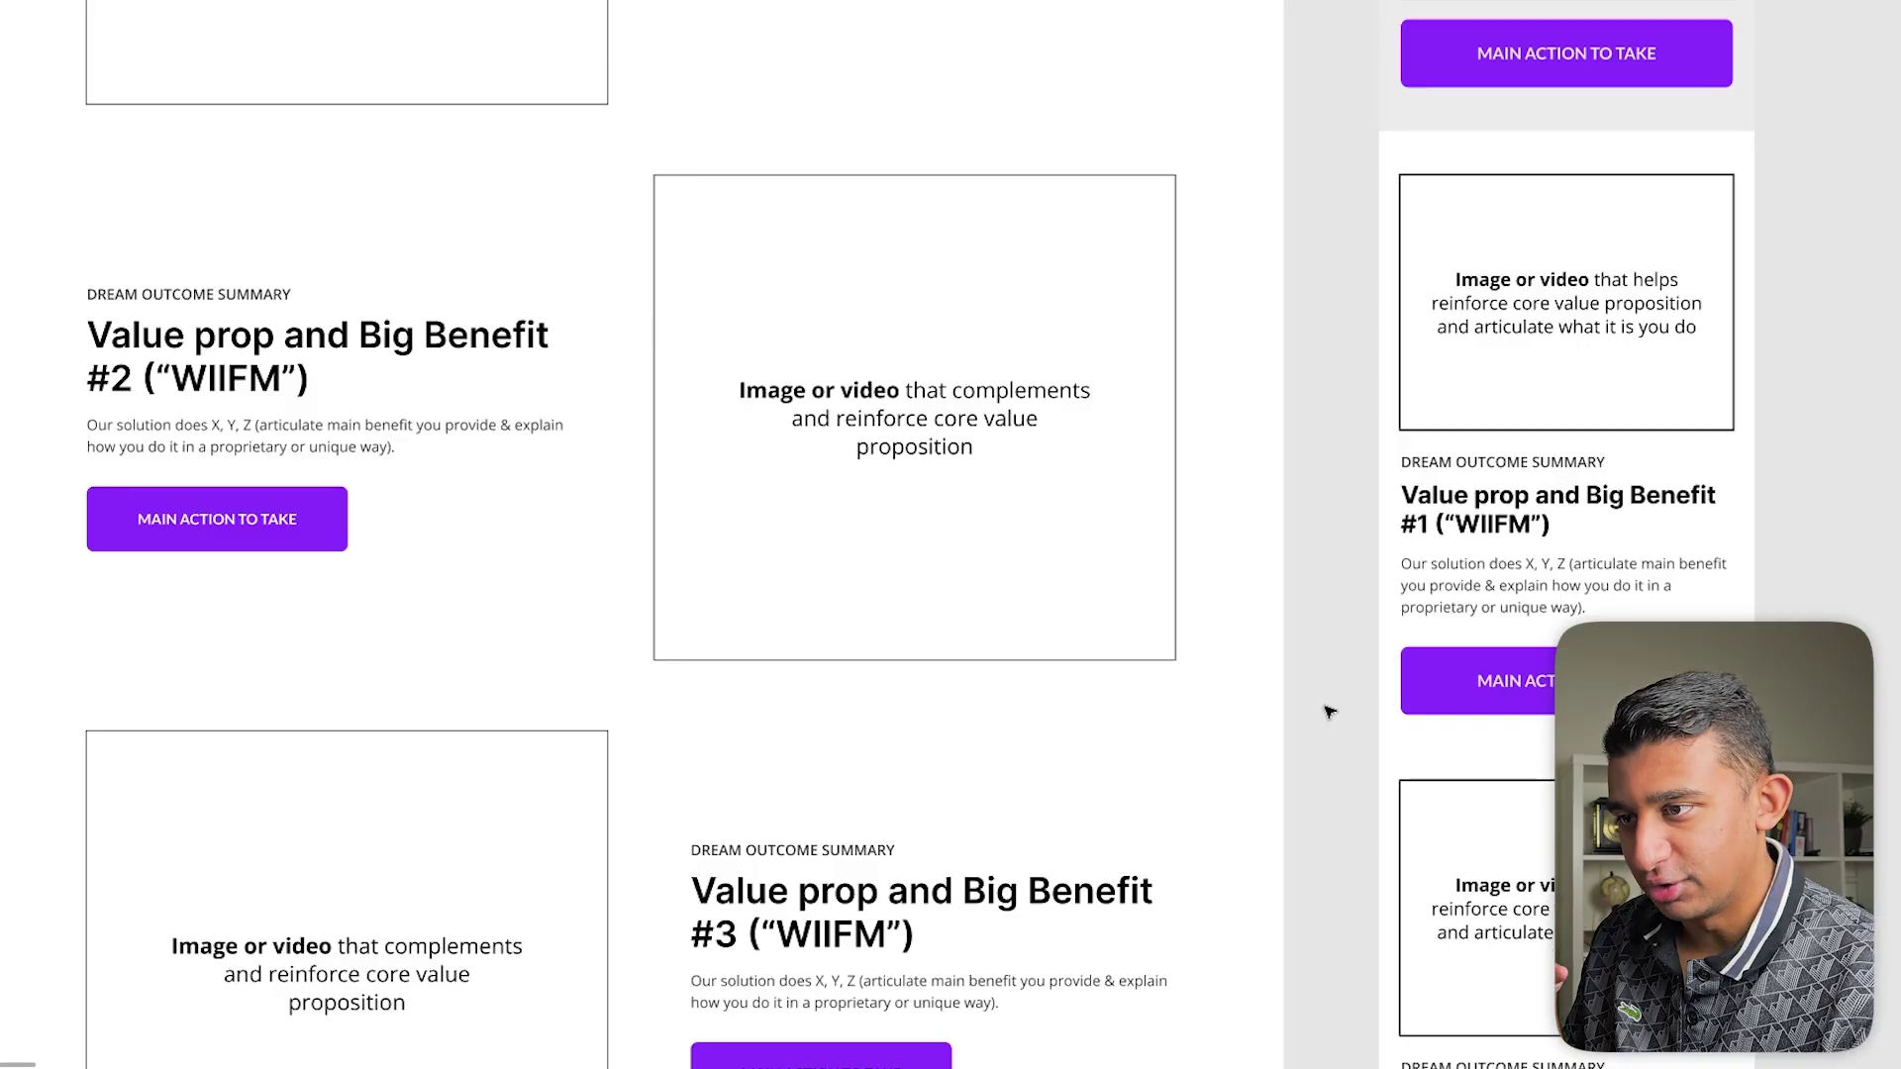
pyautogui.scroll(-5, 1328, 711)
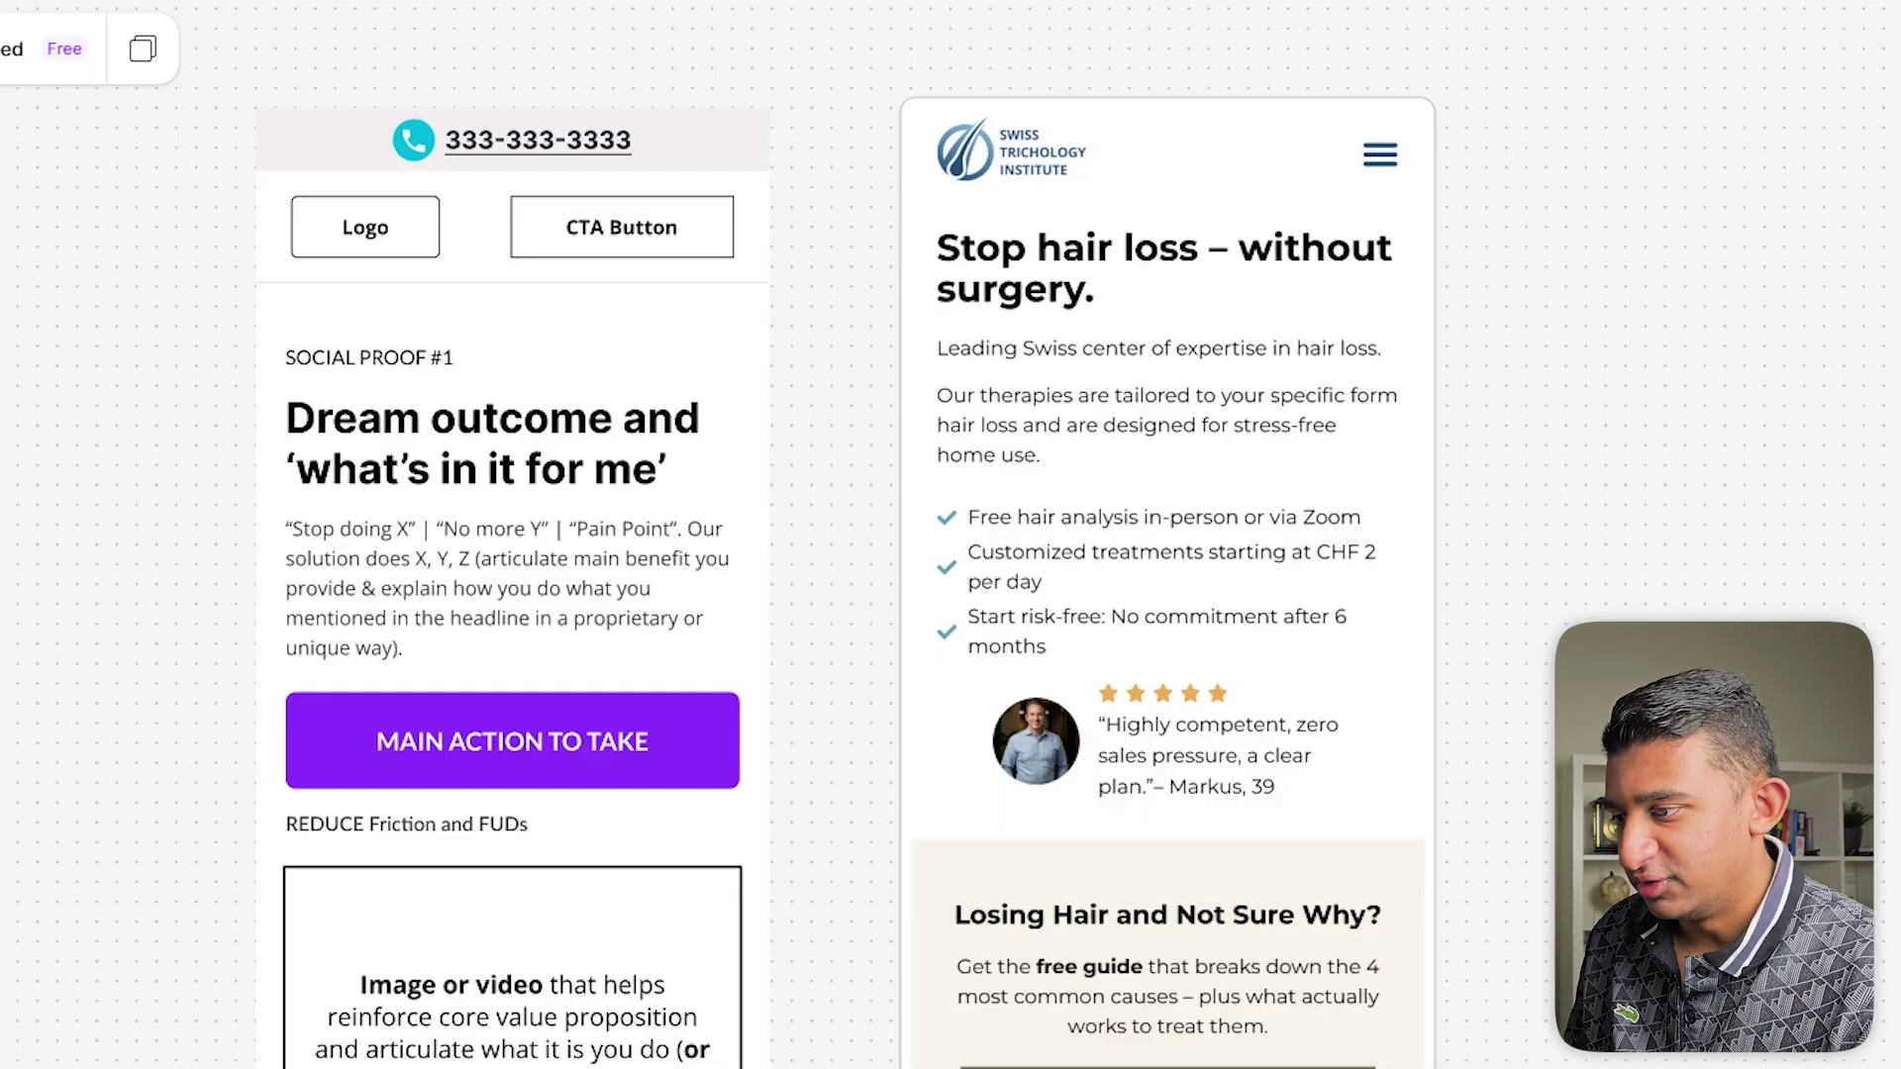
# Circle the wireframe's dream outcome headline and the example's "Stop hair loss – without surgery." headline in red, and trace over the HairClub headline.
pyautogui.scroll(2, 337, 480)
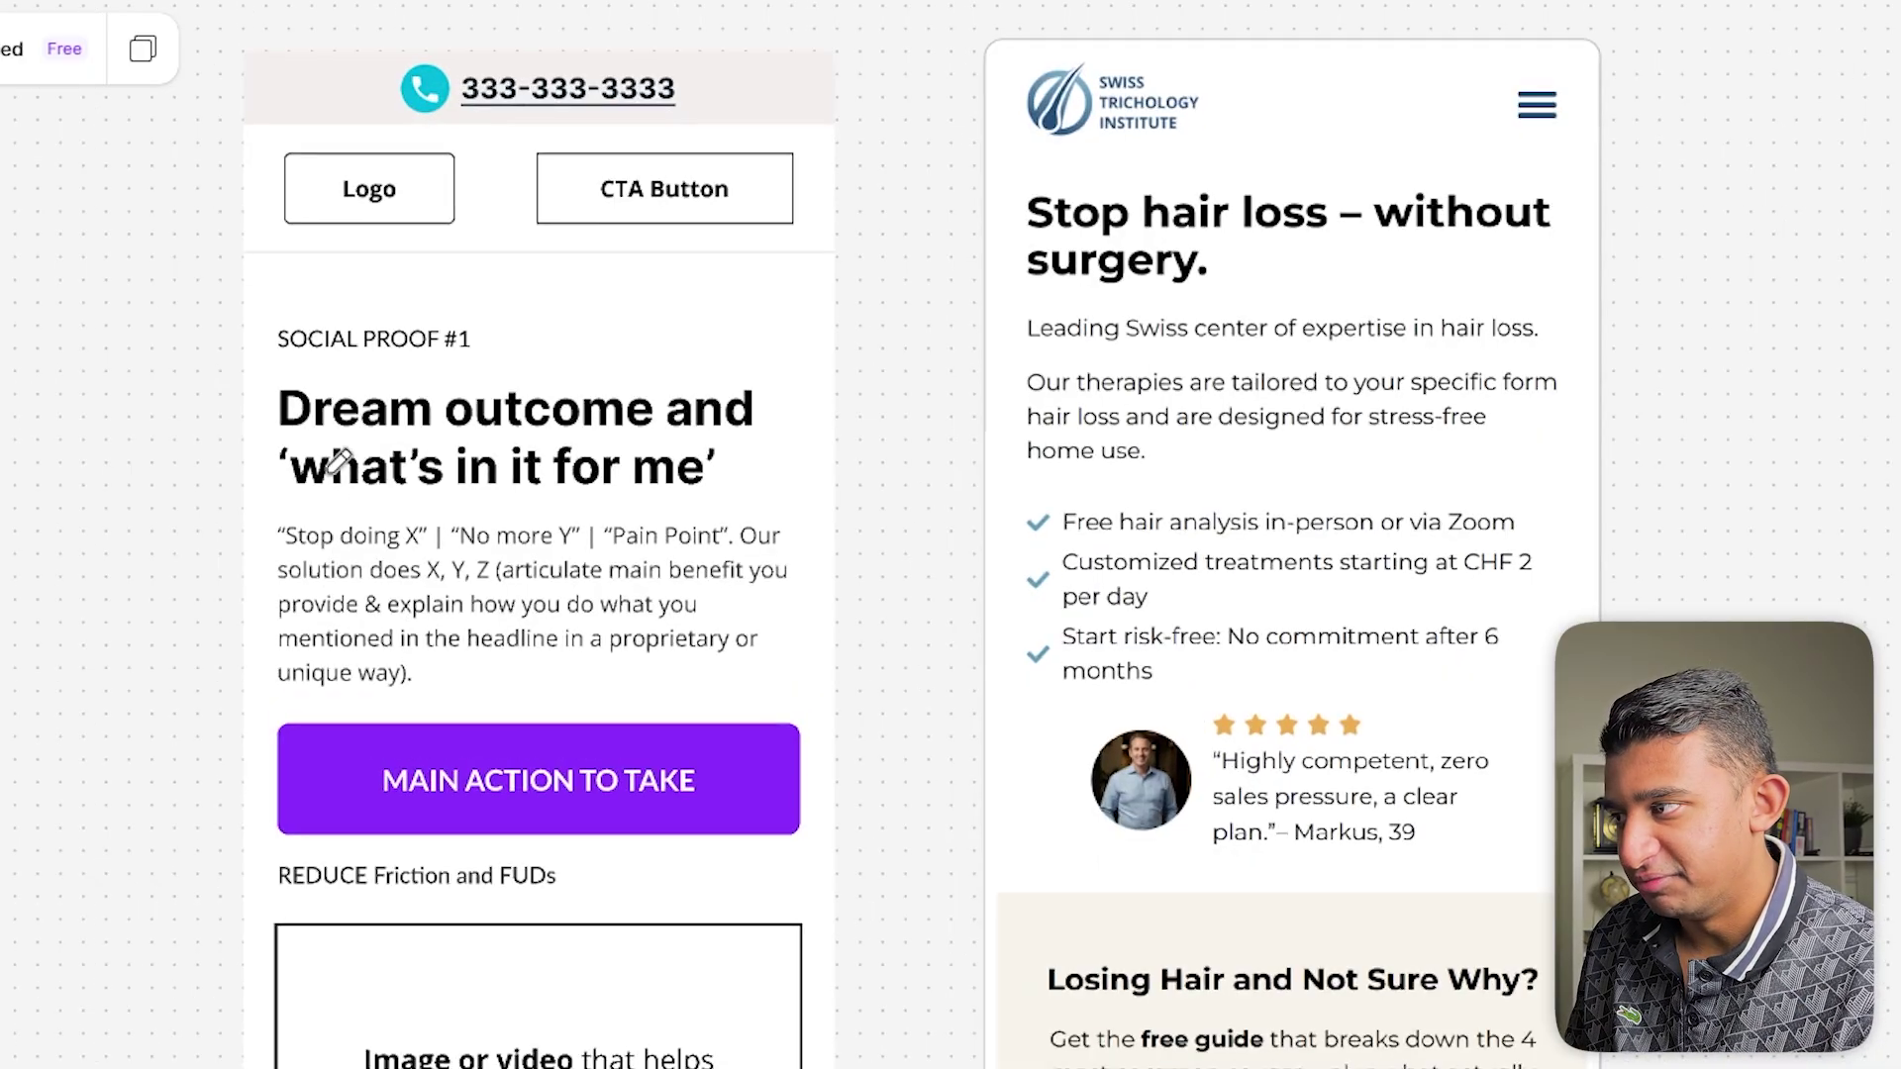
pyautogui.moveTo(256, 387)
pyautogui.mouseDown()
pyautogui.moveTo(242, 435)
pyautogui.moveTo(722, 517)
pyautogui.moveTo(781, 492)
pyautogui.moveTo(802, 390)
pyautogui.moveTo(334, 352)
pyautogui.moveTo(281, 367)
pyautogui.mouseUp()
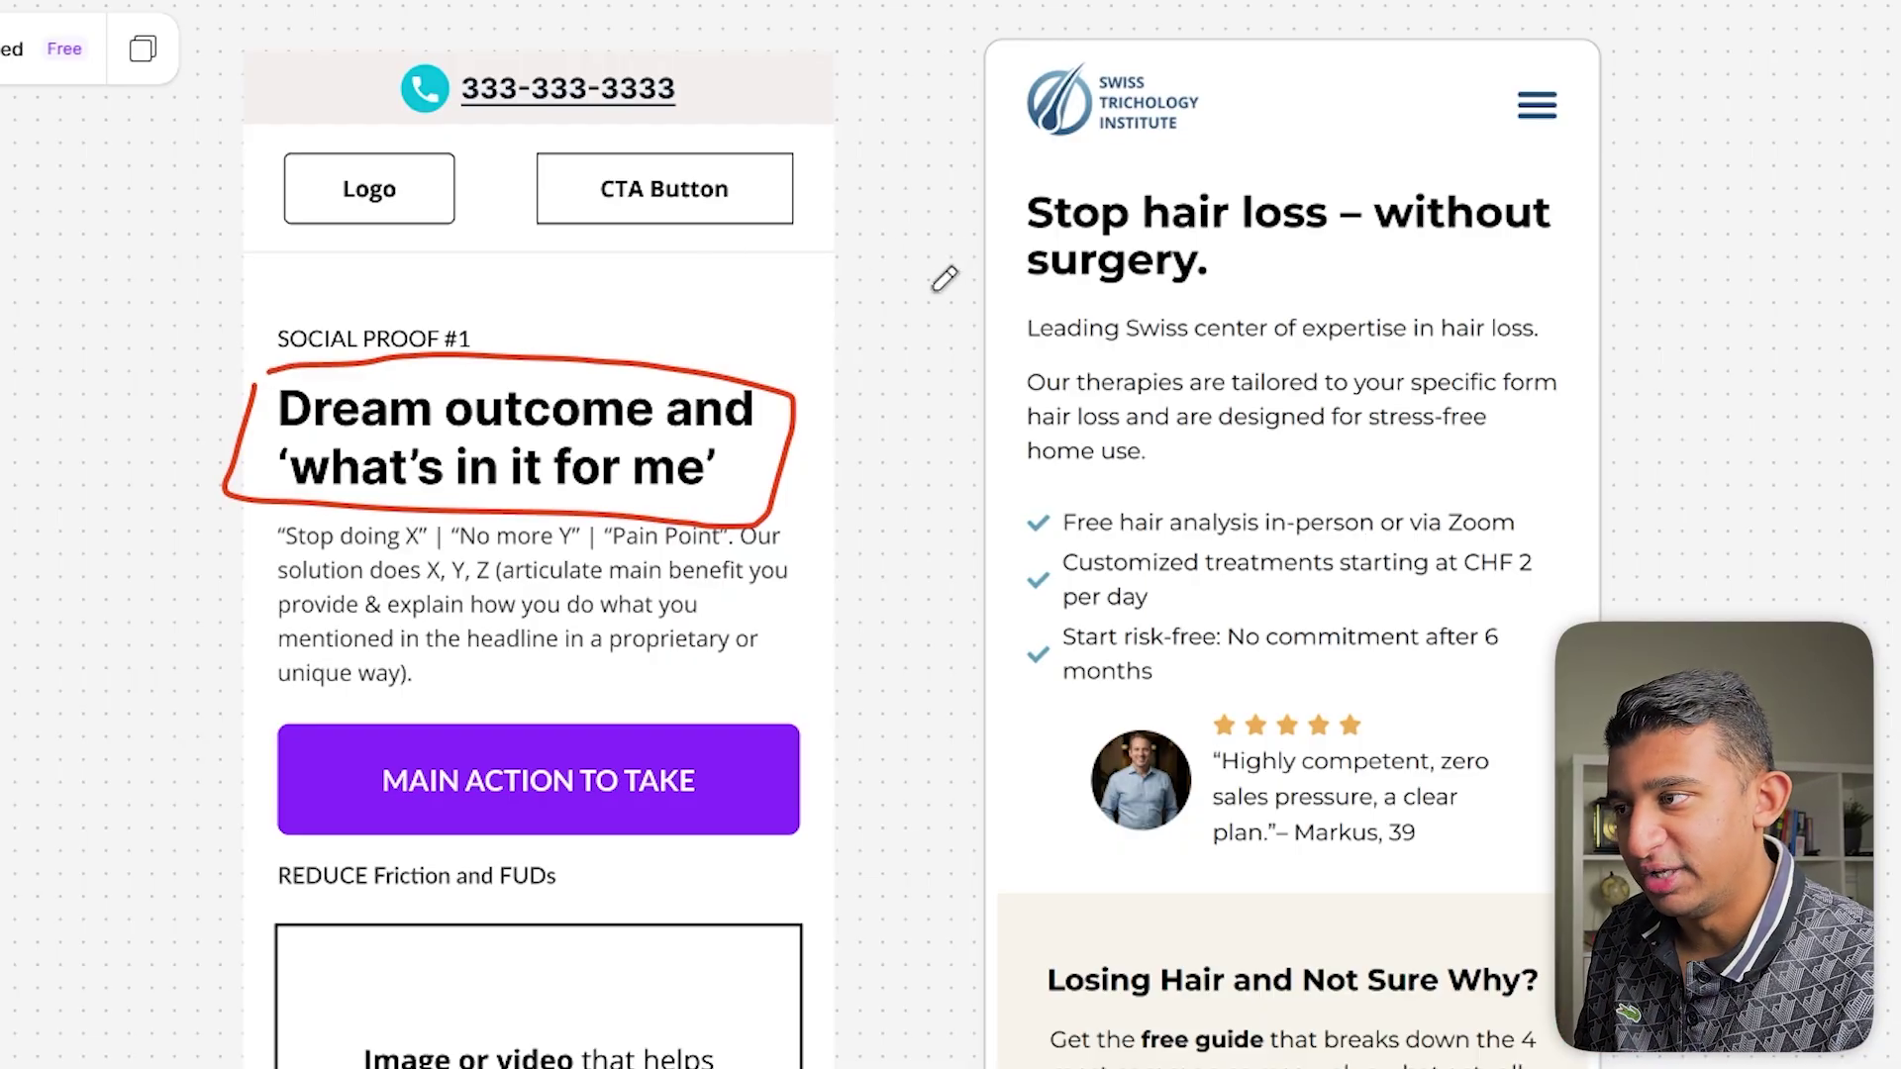
pyautogui.scroll(1, 1025, 203)
pyautogui.moveTo(1003, 174)
pyautogui.mouseDown()
pyautogui.moveTo(1008, 298)
pyautogui.moveTo(1589, 314)
pyautogui.moveTo(1594, 198)
pyautogui.moveTo(1001, 184)
pyautogui.mouseUp()
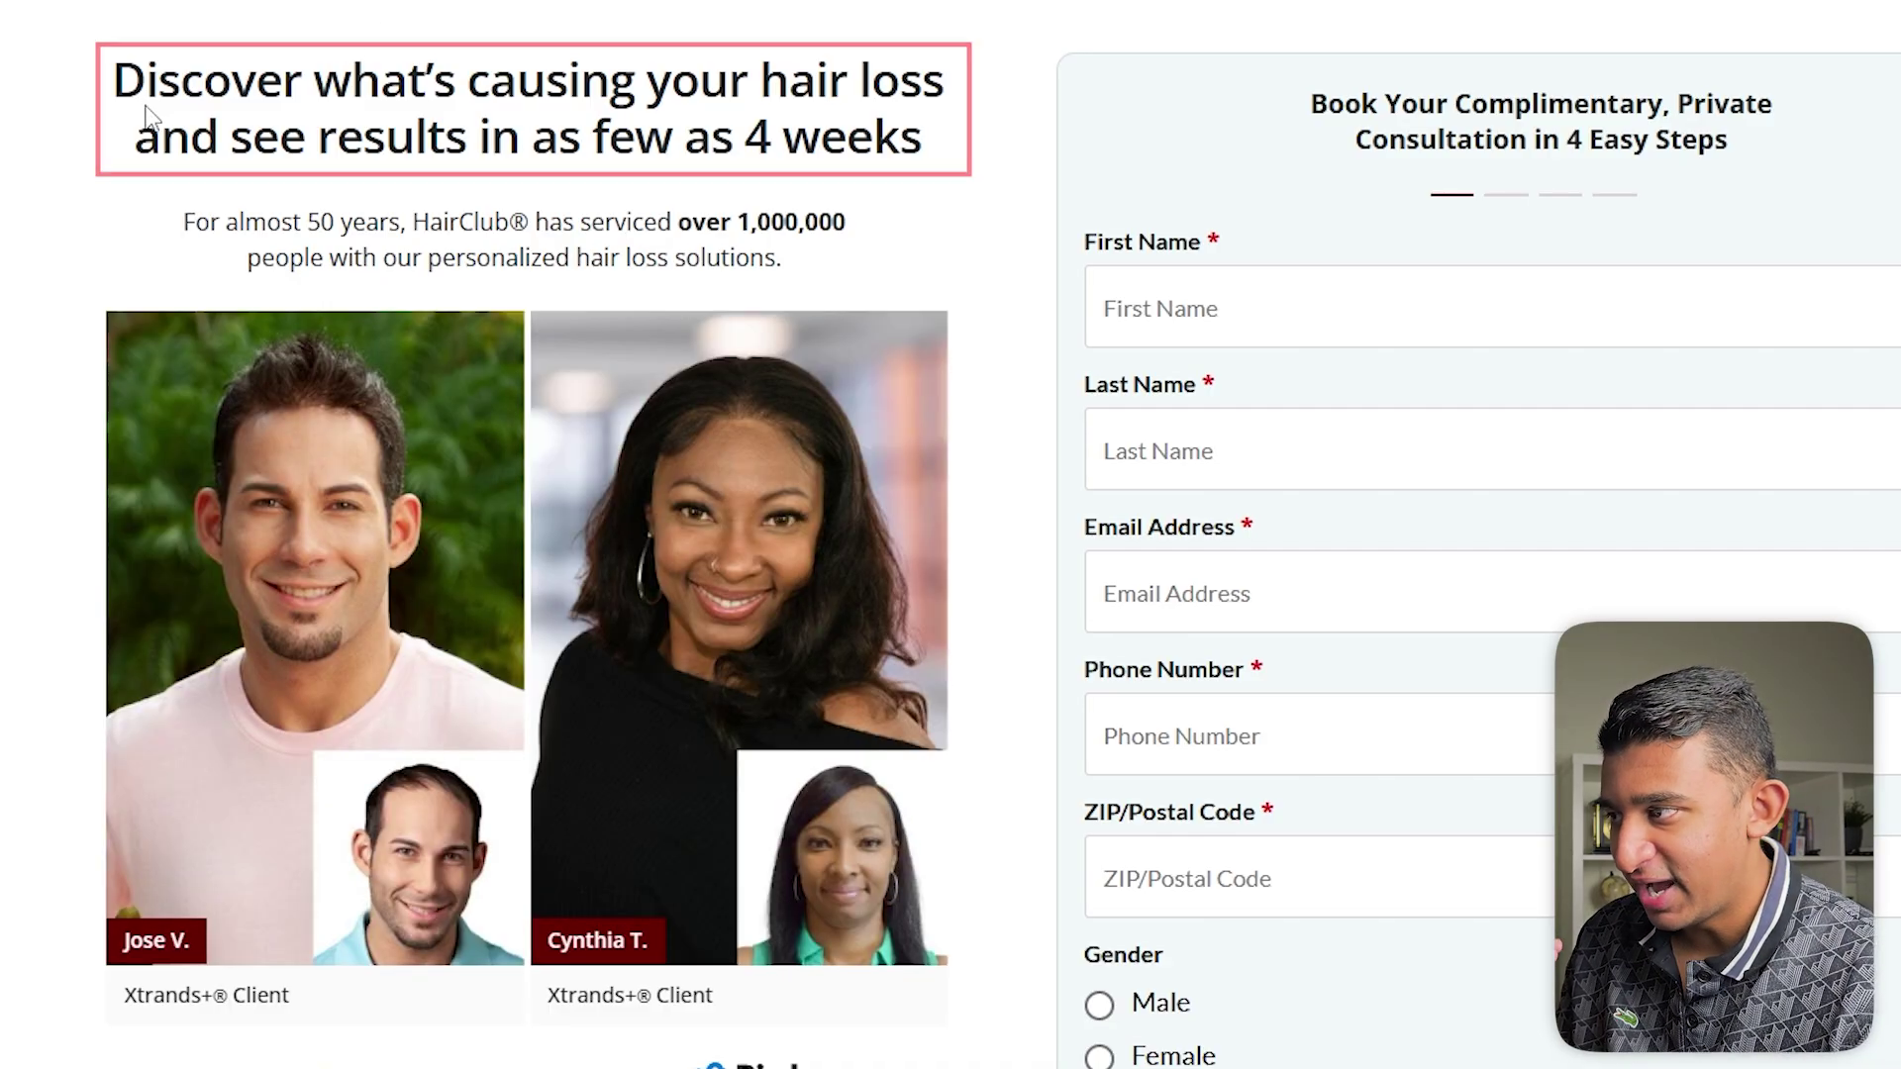
pyautogui.moveTo(114, 81); pyautogui.dragTo(925, 128)
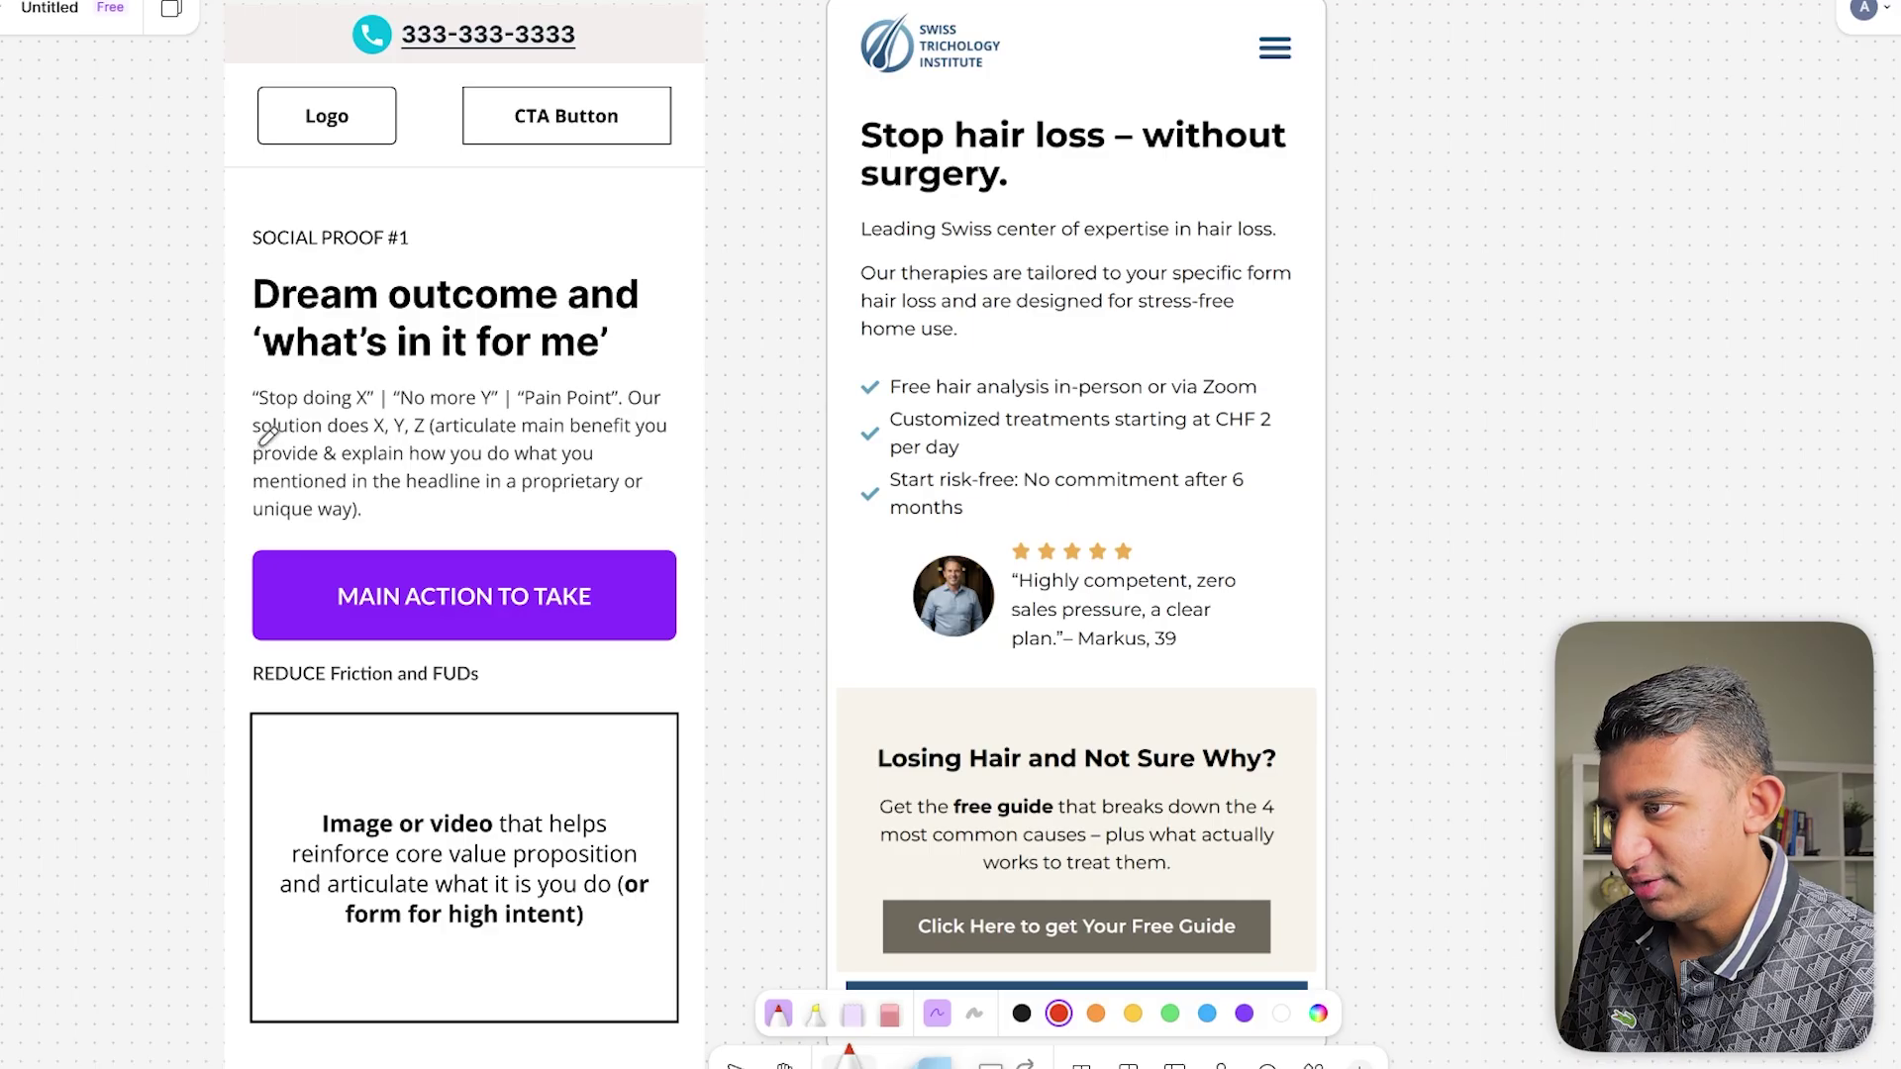
# Circle the pain-point phrases in the wireframe's subheadline in red and underline "Our solution does X, Y, Z".
pyautogui.scroll(3, 254, 421)
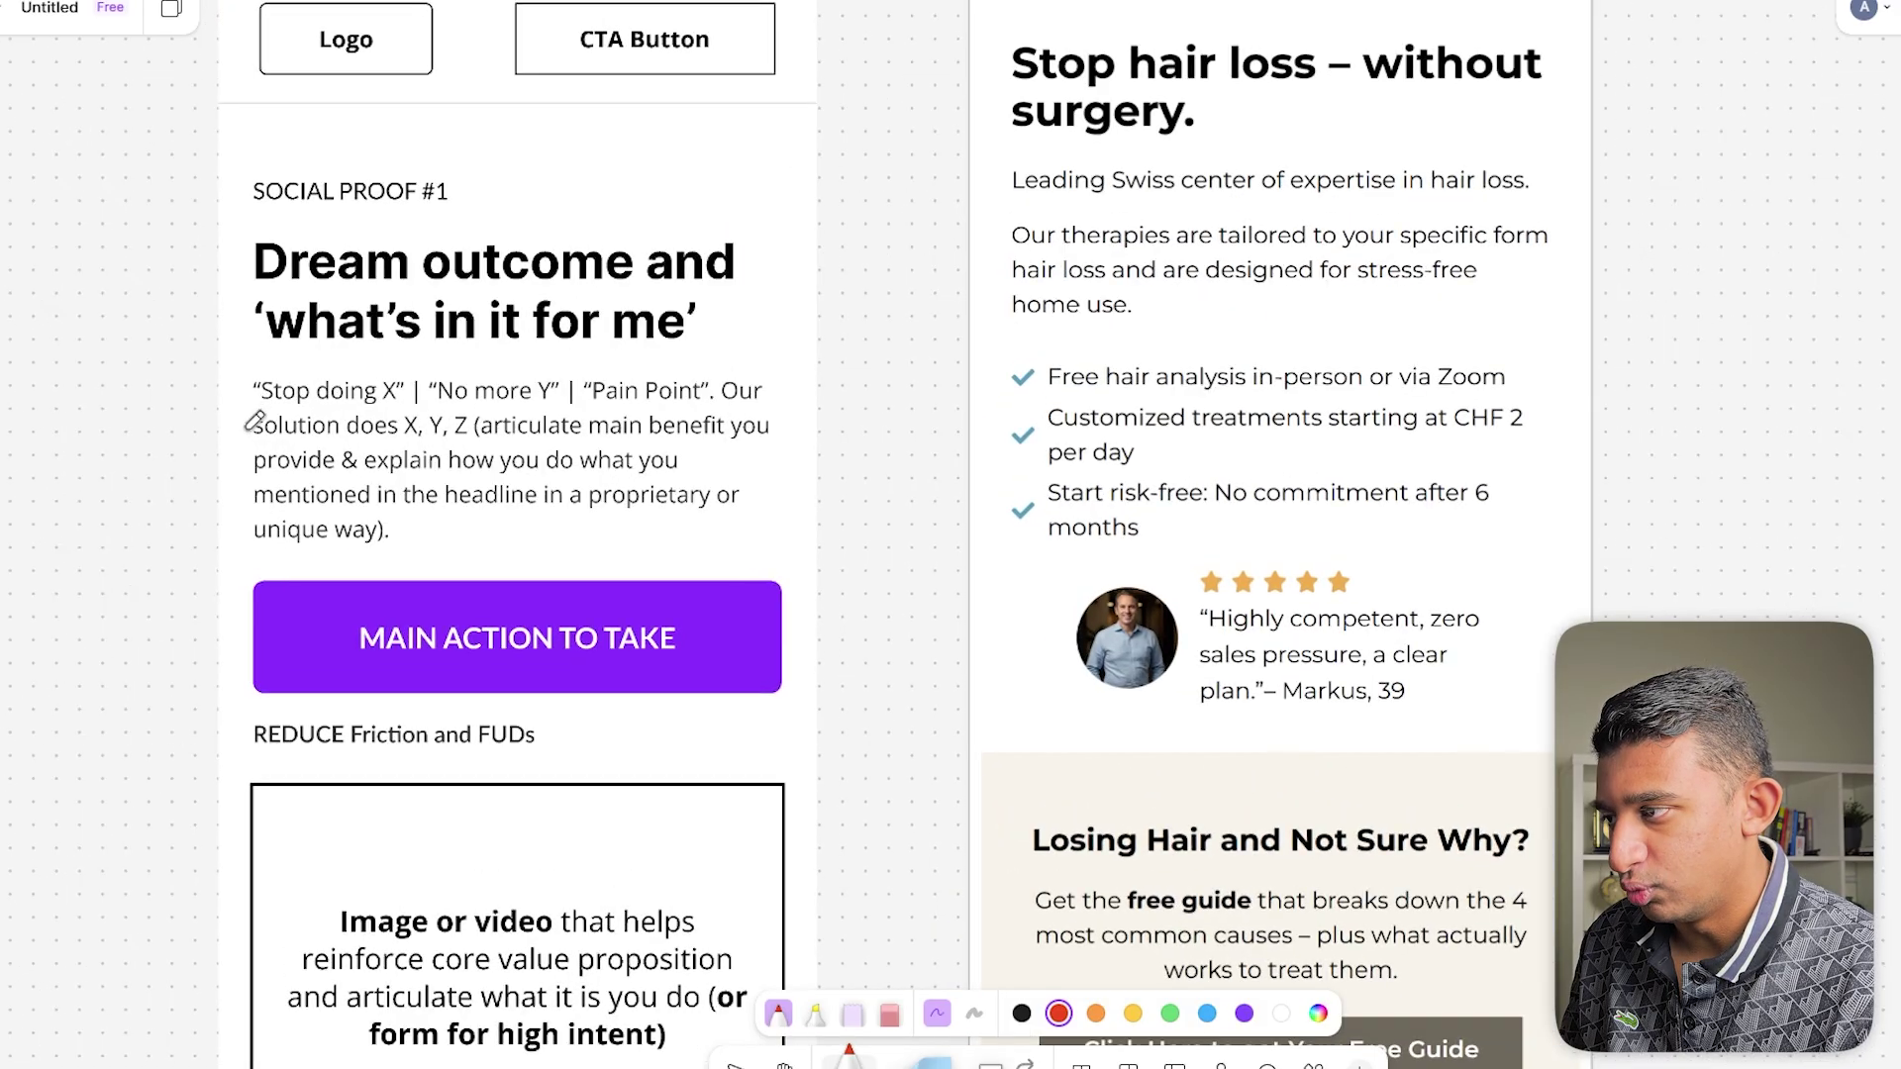
pyautogui.moveTo(239, 374)
pyautogui.mouseDown()
pyautogui.moveTo(253, 411)
pyautogui.moveTo(641, 396)
pyautogui.moveTo(637, 362)
pyautogui.moveTo(238, 362)
pyautogui.mouseUp()
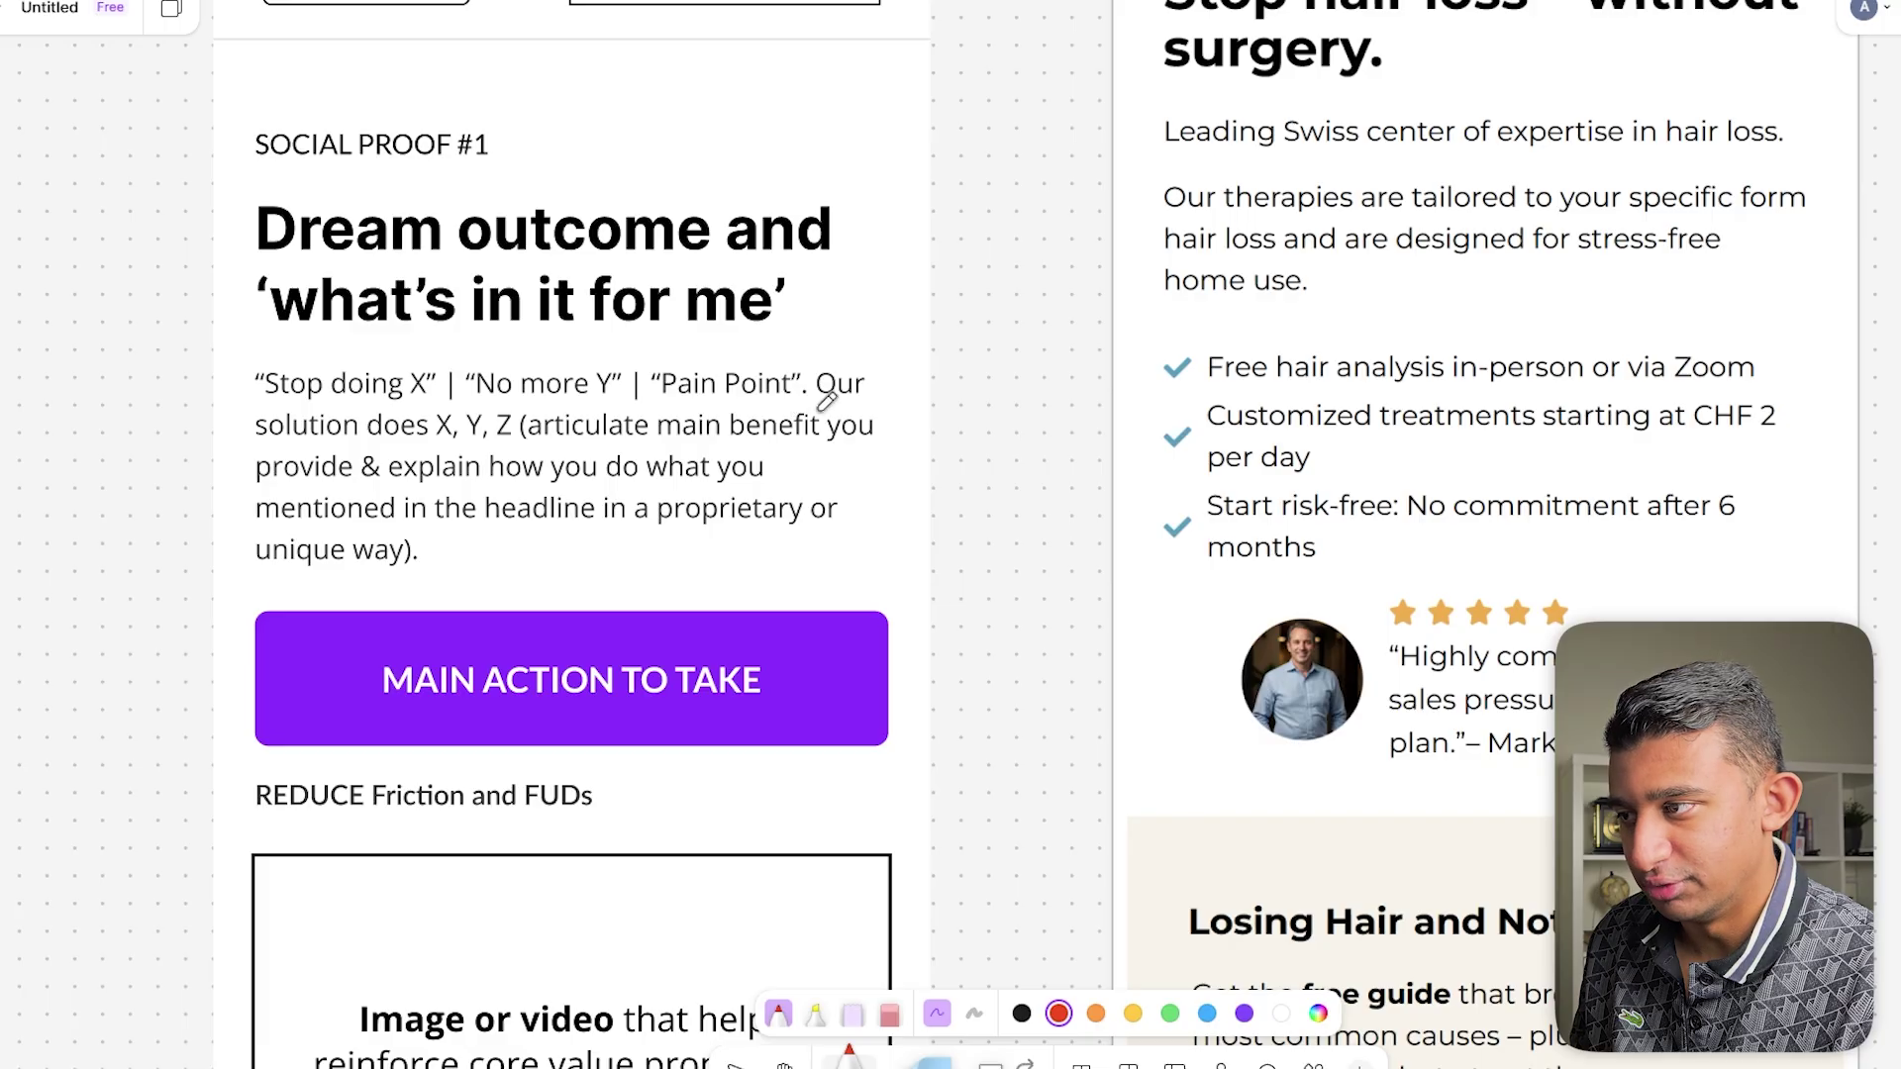
pyautogui.moveTo(817, 403); pyautogui.dragTo(863, 398)
pyautogui.moveTo(272, 448); pyautogui.dragTo(520, 448)
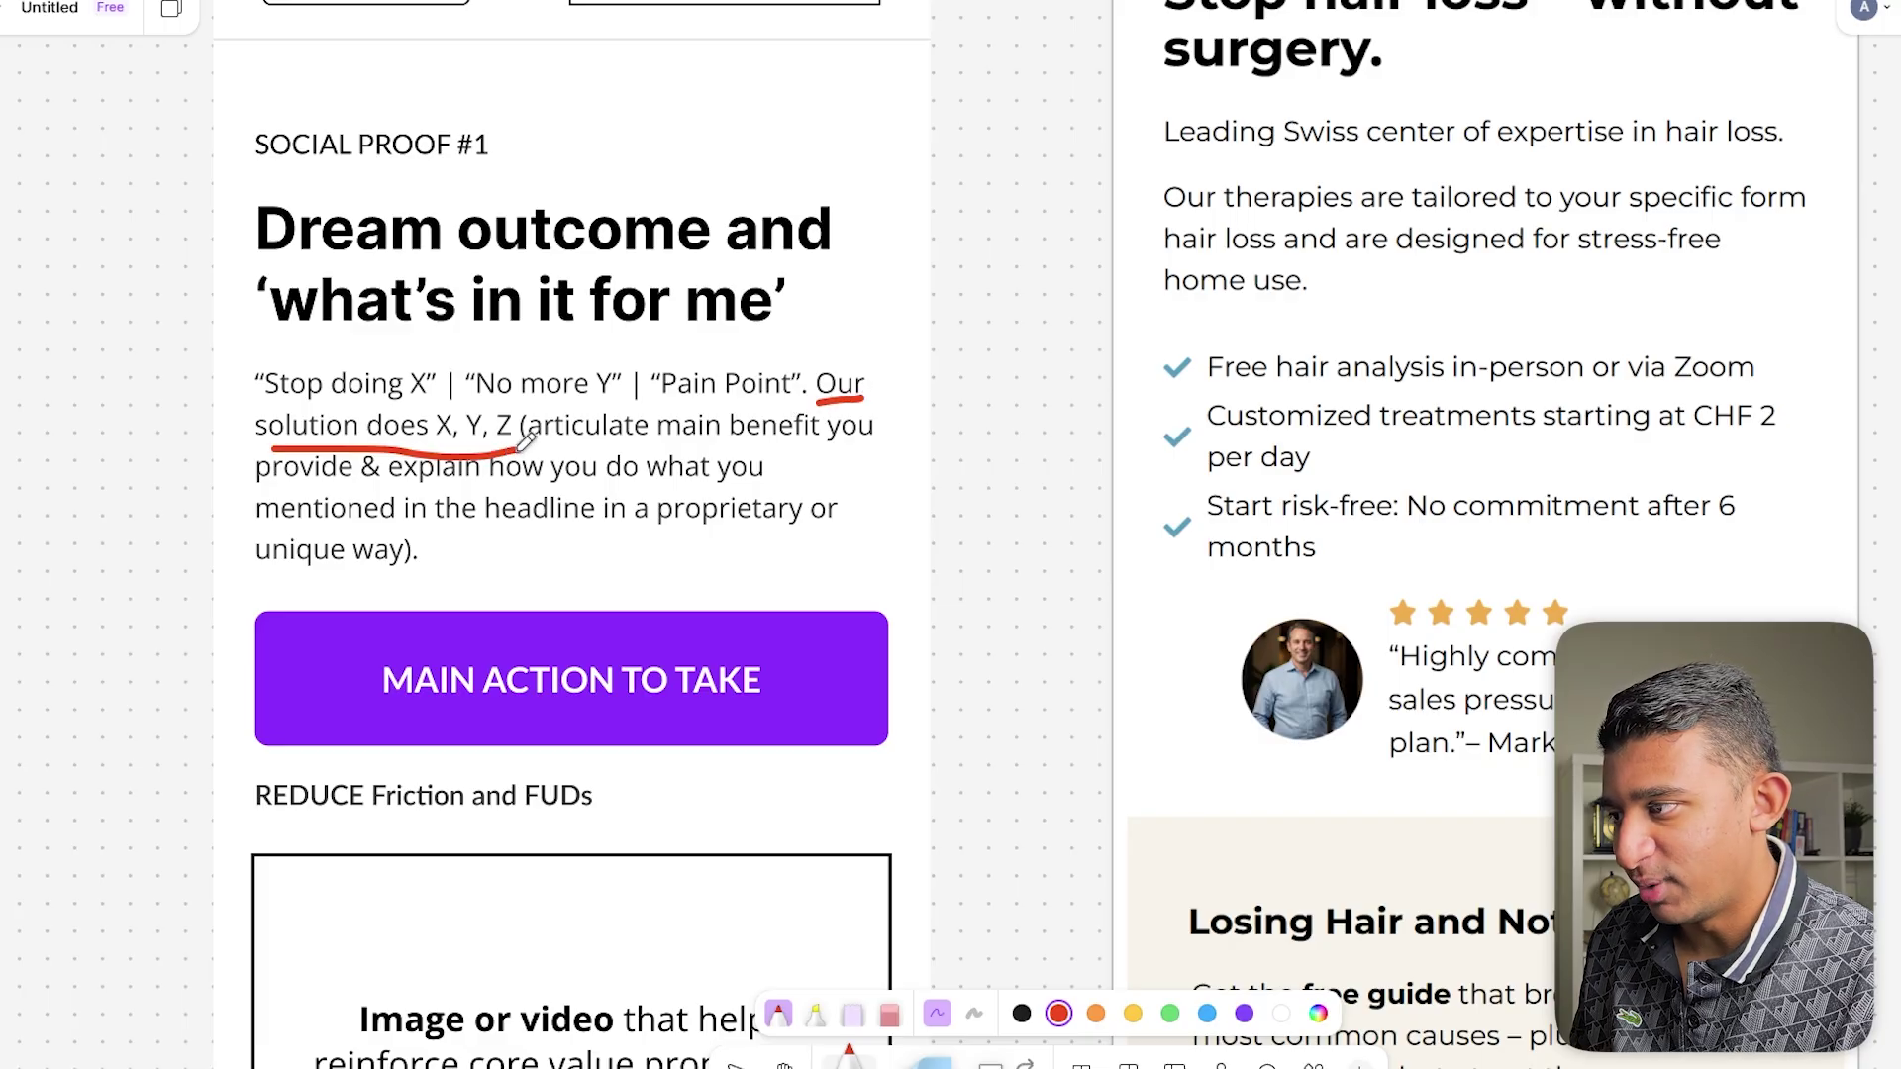
# Bracket the expertise line, the therapies paragraph and the checkmarked benefits under the hair loss headline in red.
pyautogui.scroll(-3, 1125, 514)
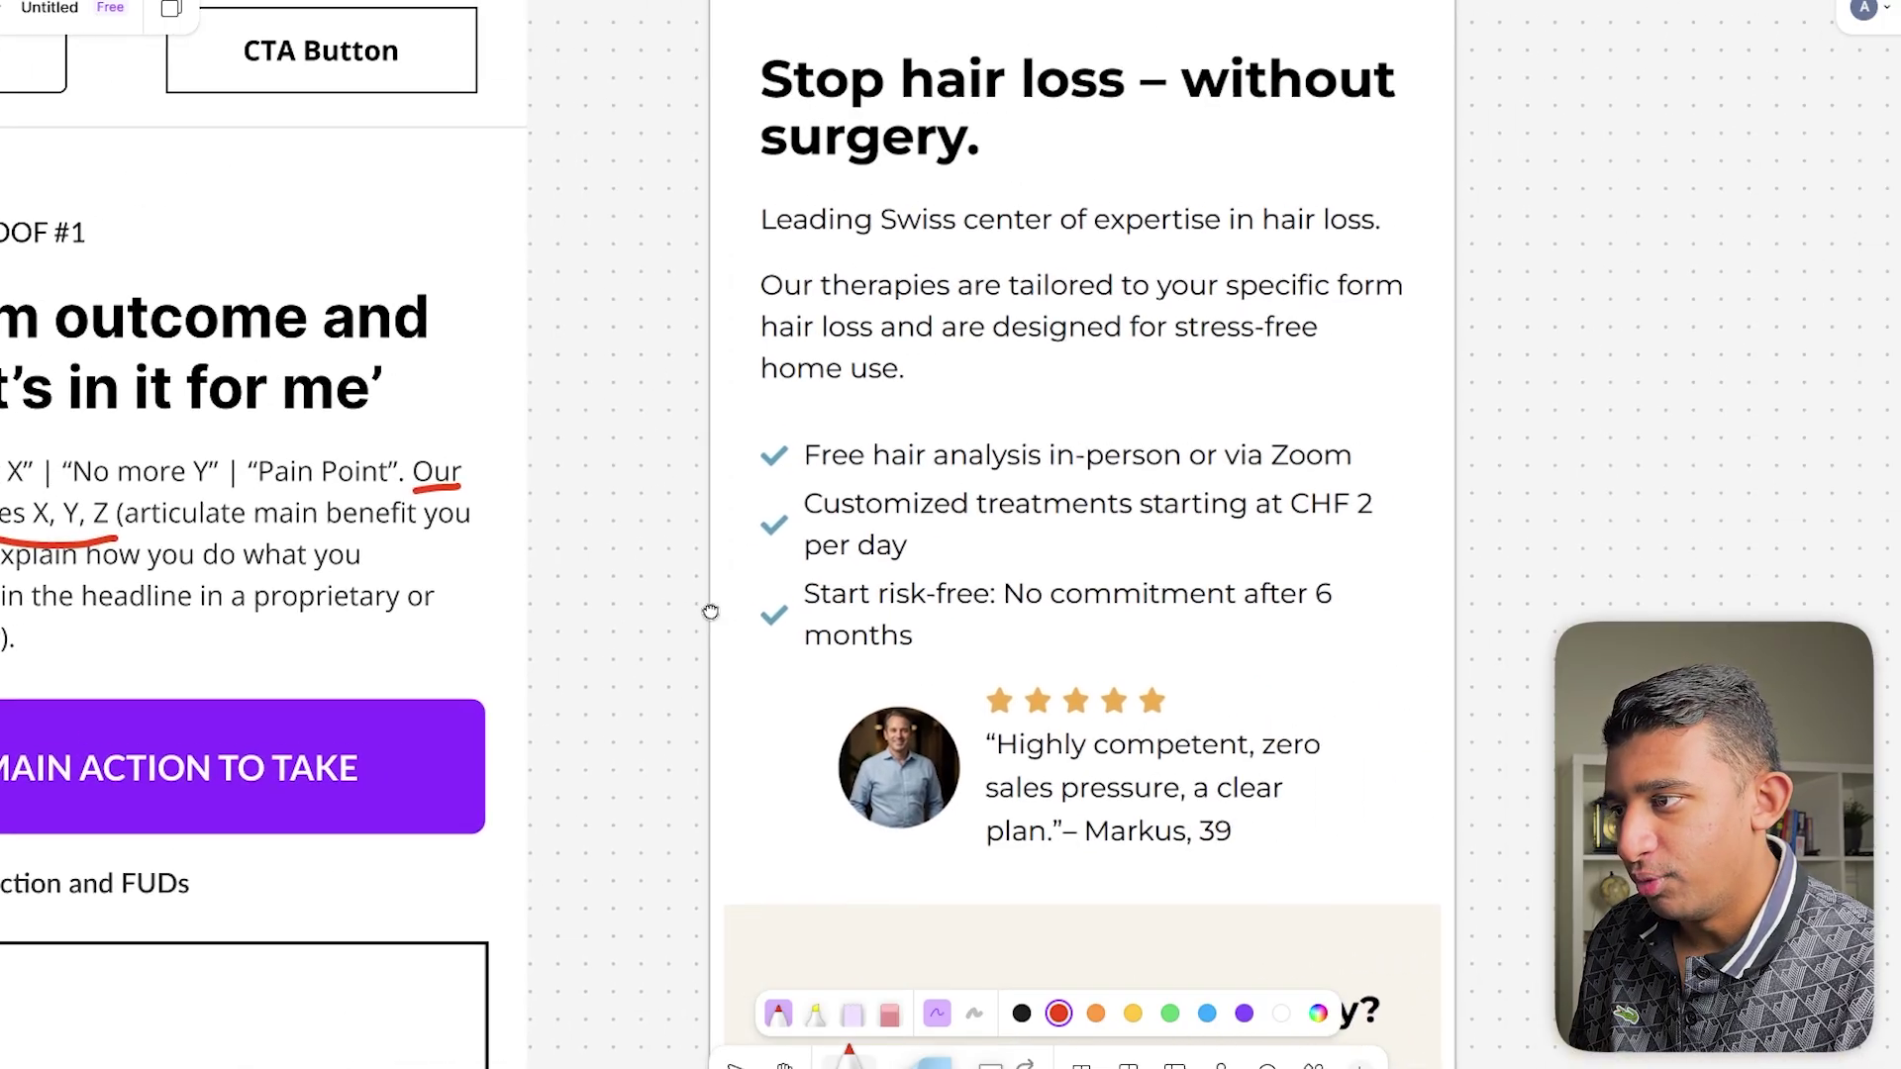
pyautogui.moveTo(750, 266); pyautogui.dragTo(753, 634)
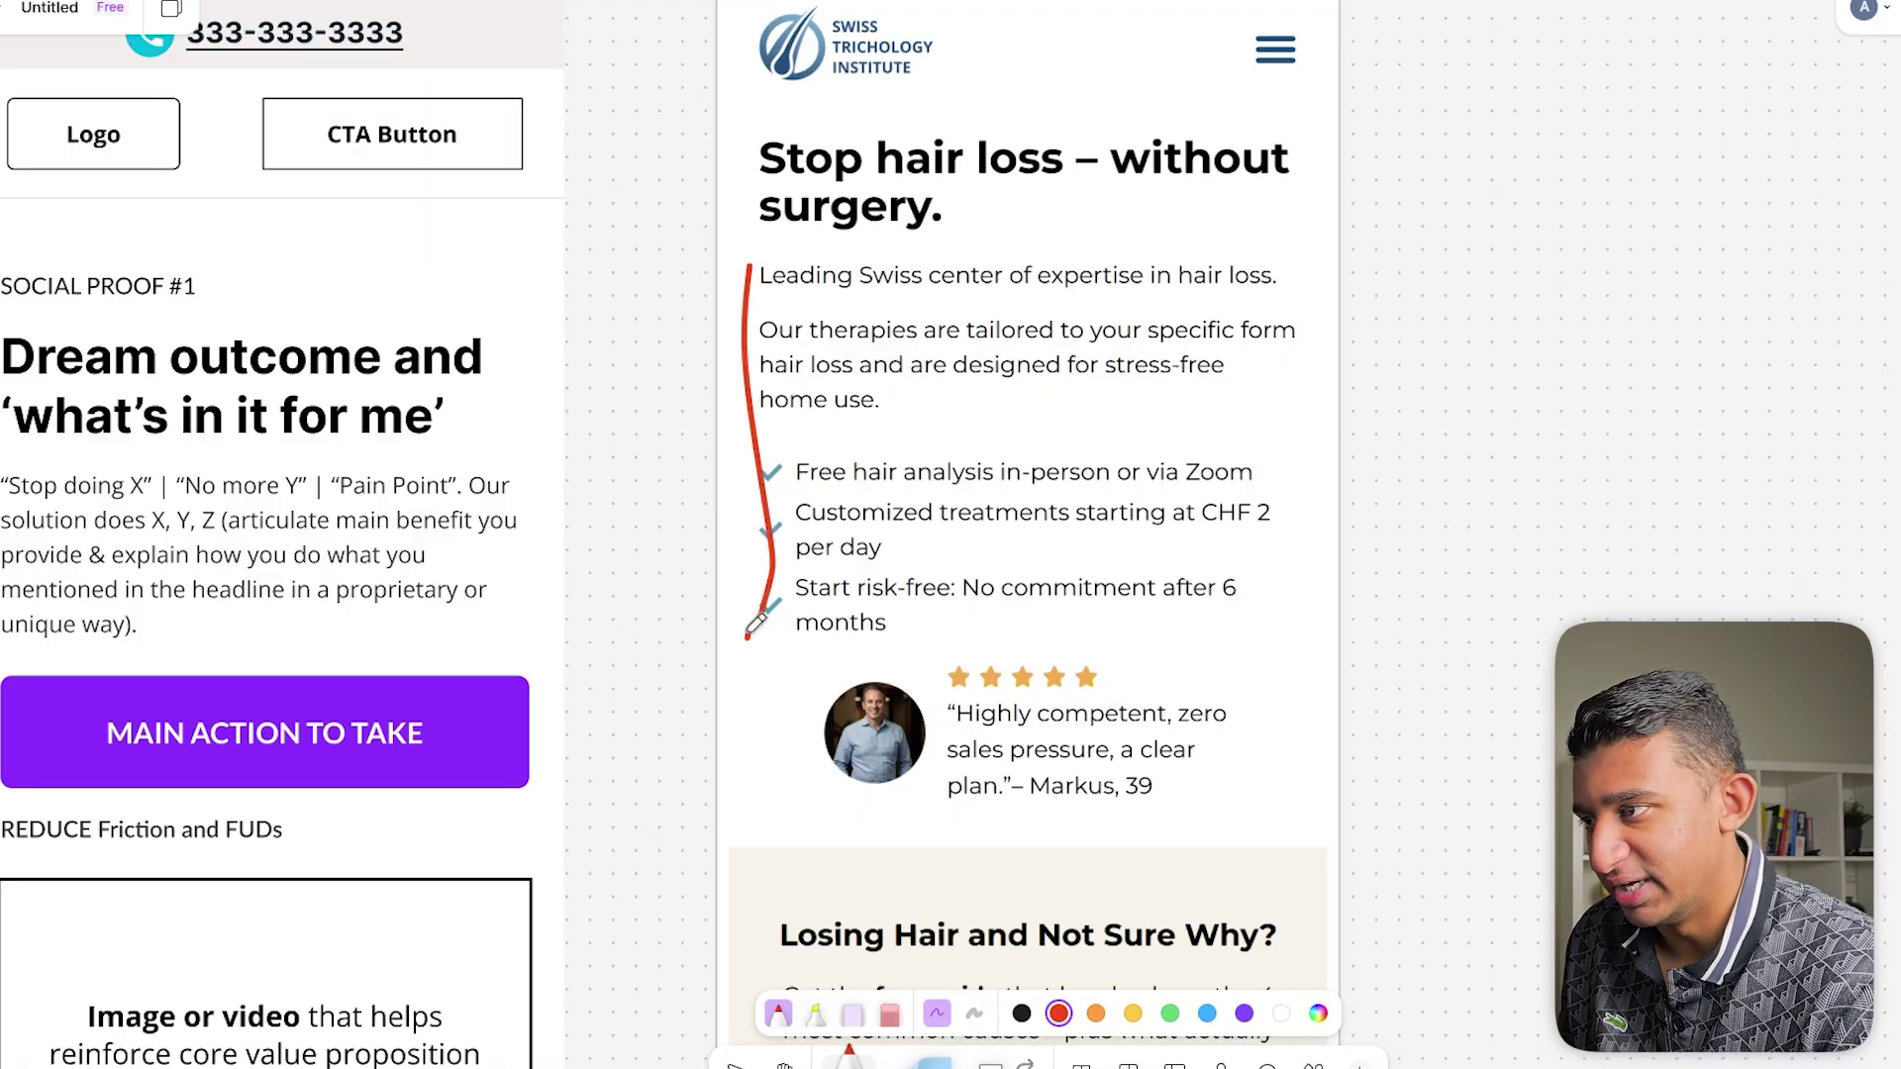
pyautogui.scroll(2, 1087, 325)
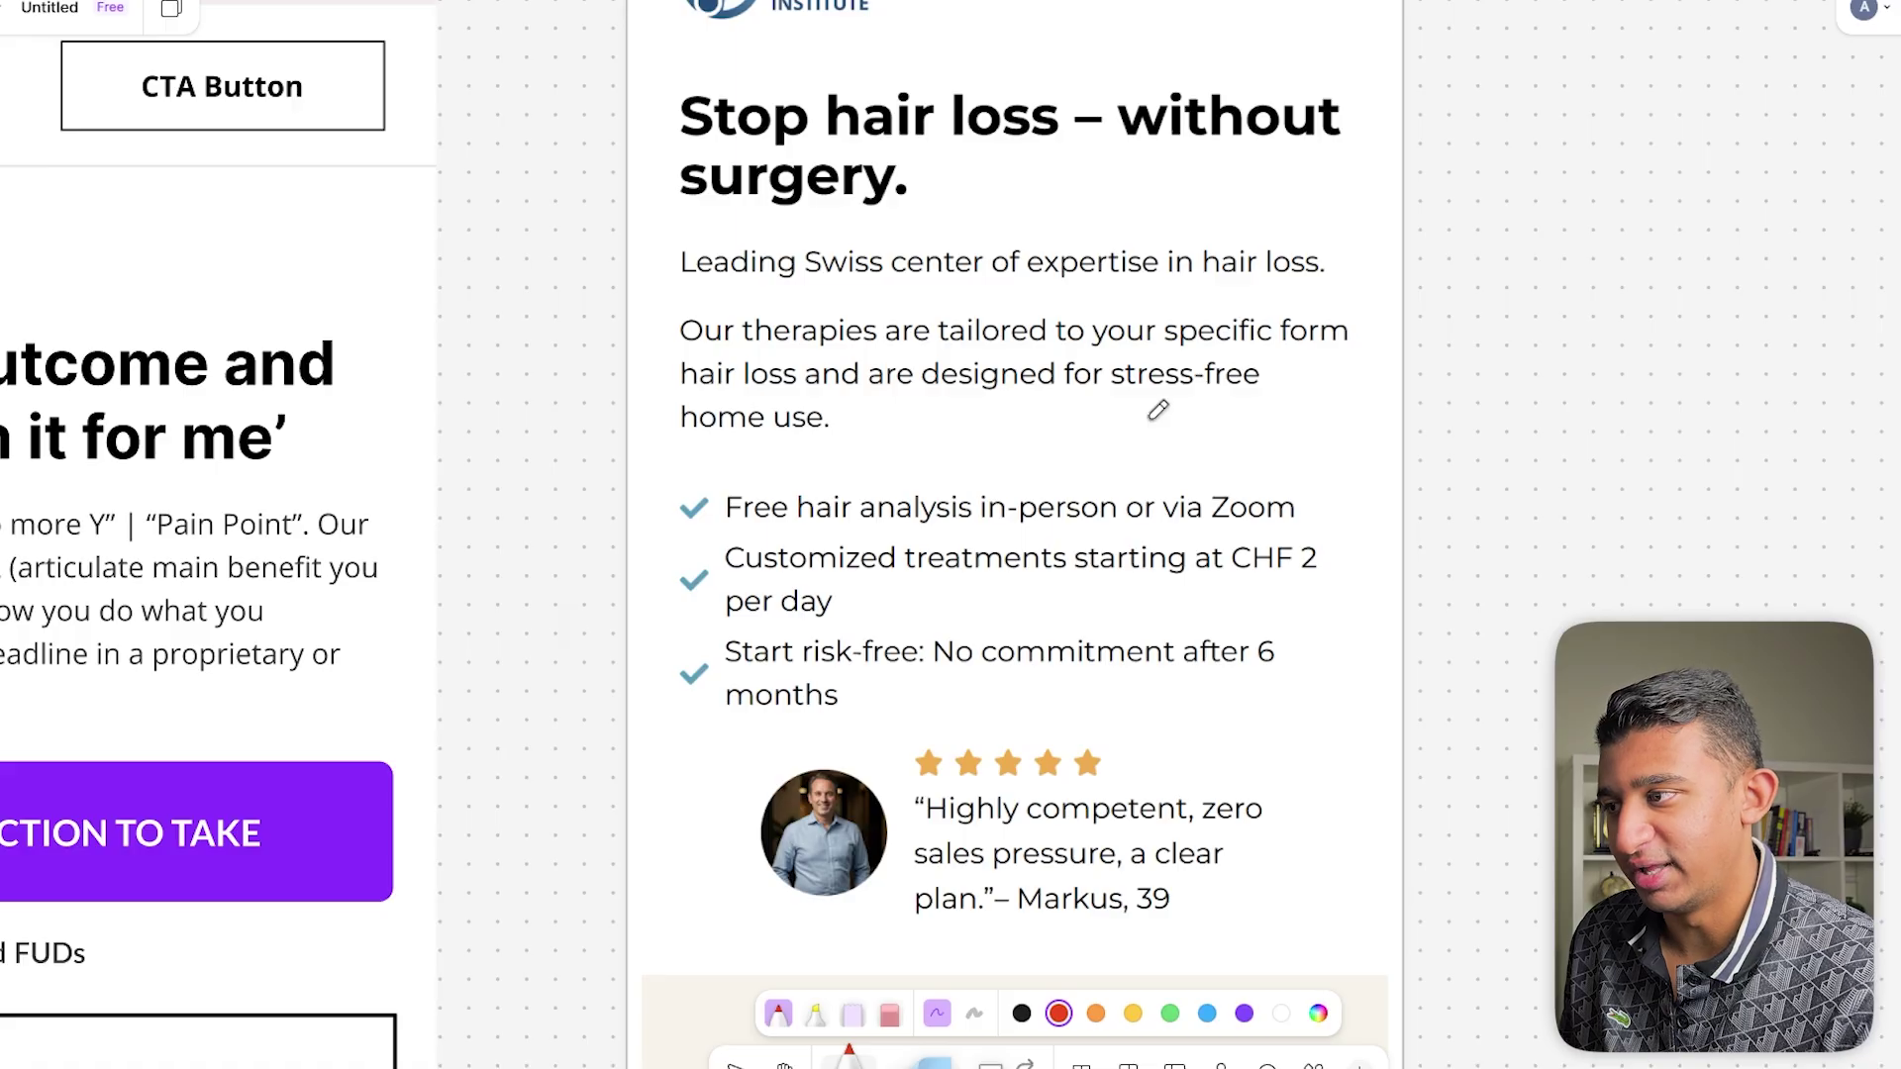
pyautogui.moveTo(655, 243)
pyautogui.mouseDown()
pyautogui.moveTo(696, 284)
pyautogui.moveTo(646, 431)
pyautogui.moveTo(701, 441)
pyautogui.moveTo(650, 513)
pyautogui.moveTo(674, 709)
pyautogui.moveTo(728, 711)
pyautogui.mouseUp()
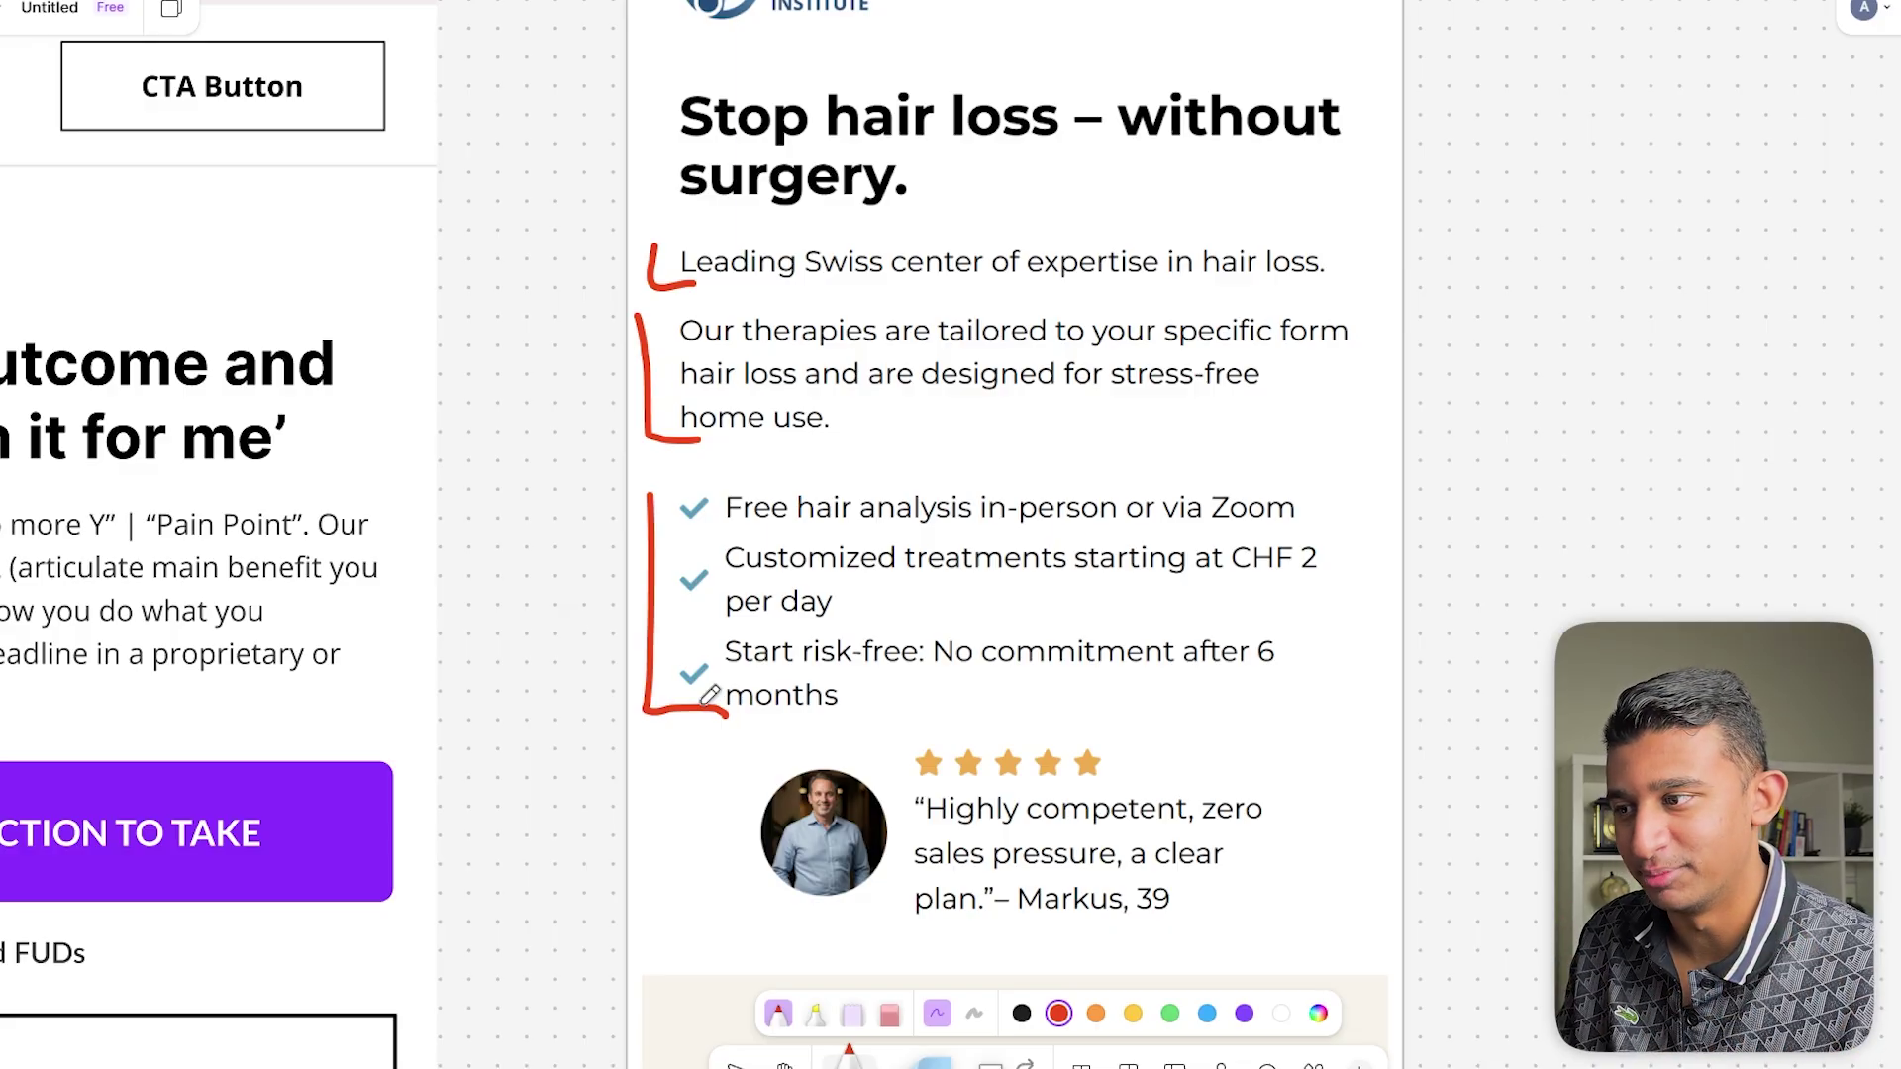
# Mark the "SOCIAL PROOF #1" and "SOCIAL PROOF #2" labels in the mobile wireframe with red brackets.
pyautogui.scroll(-3, 710, 695)
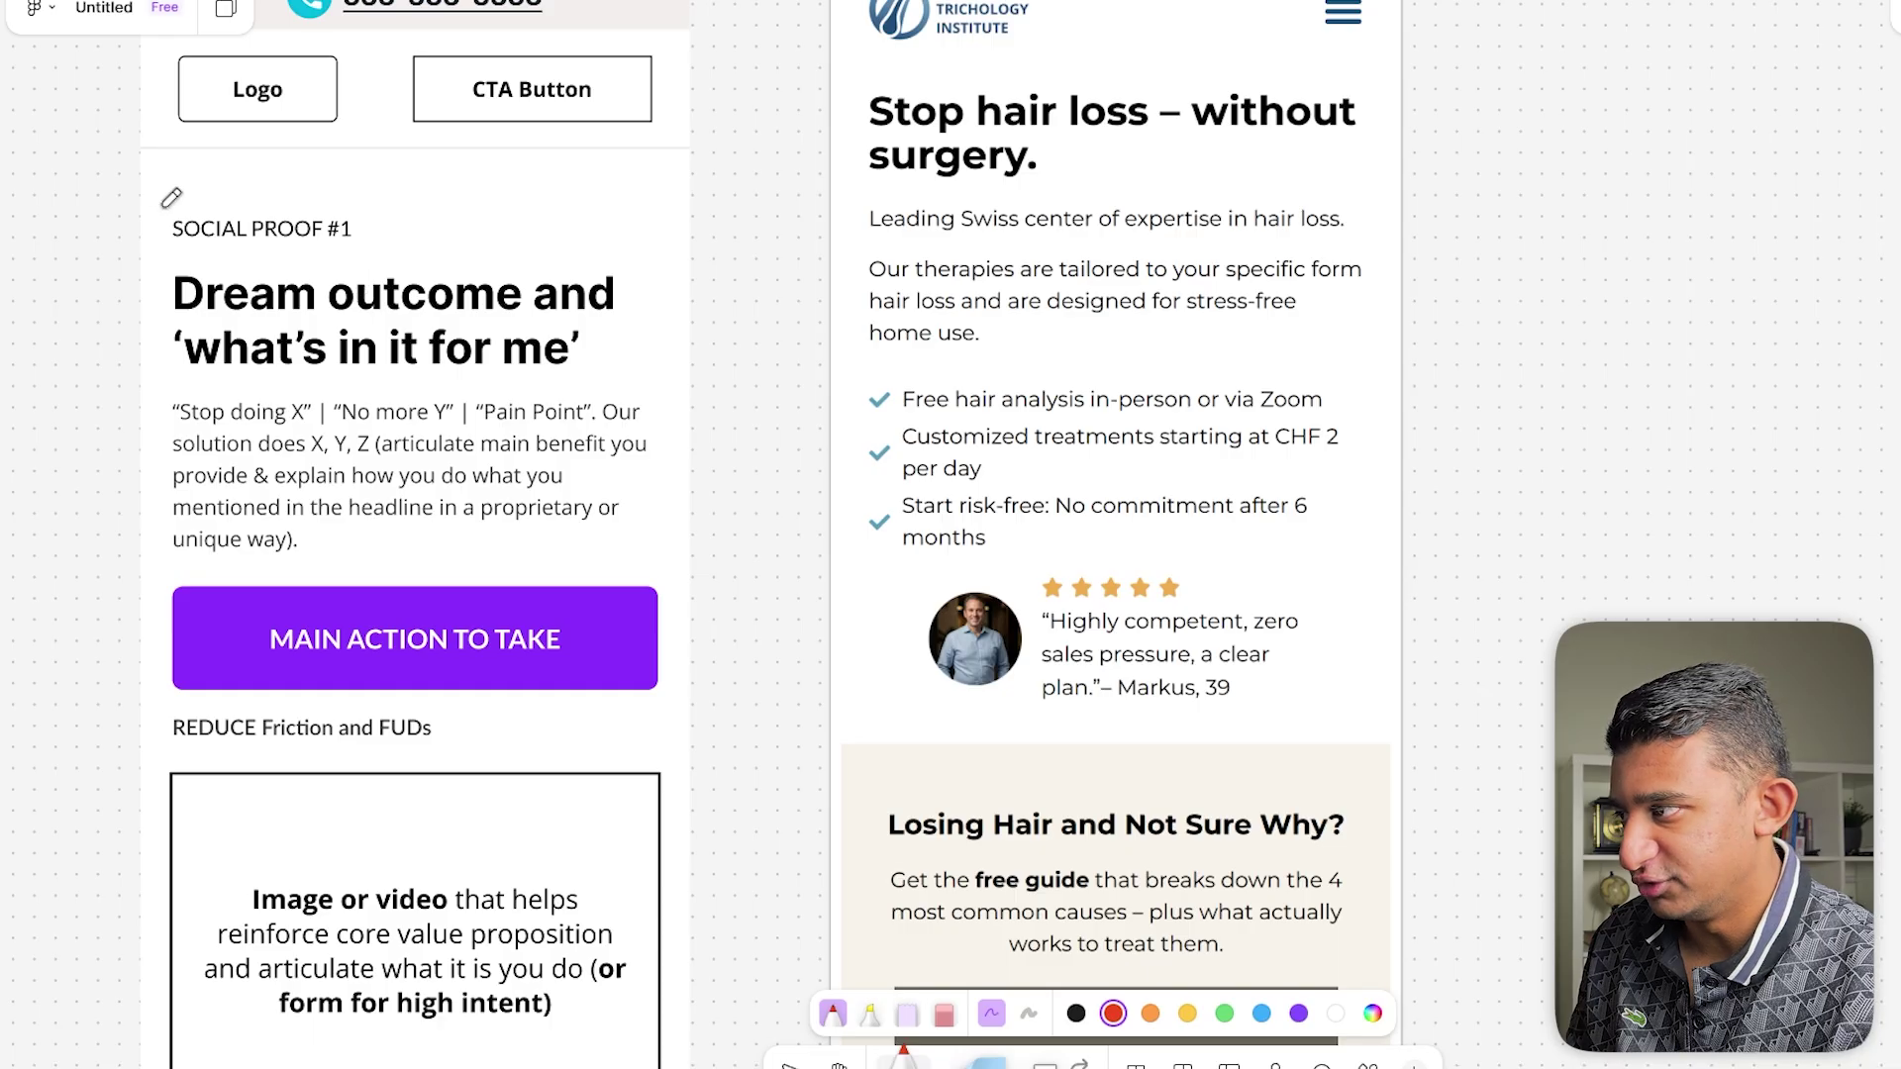
pyautogui.moveTo(159, 206)
pyautogui.mouseDown()
pyautogui.moveTo(159, 254)
pyautogui.moveTo(353, 247)
pyautogui.mouseUp()
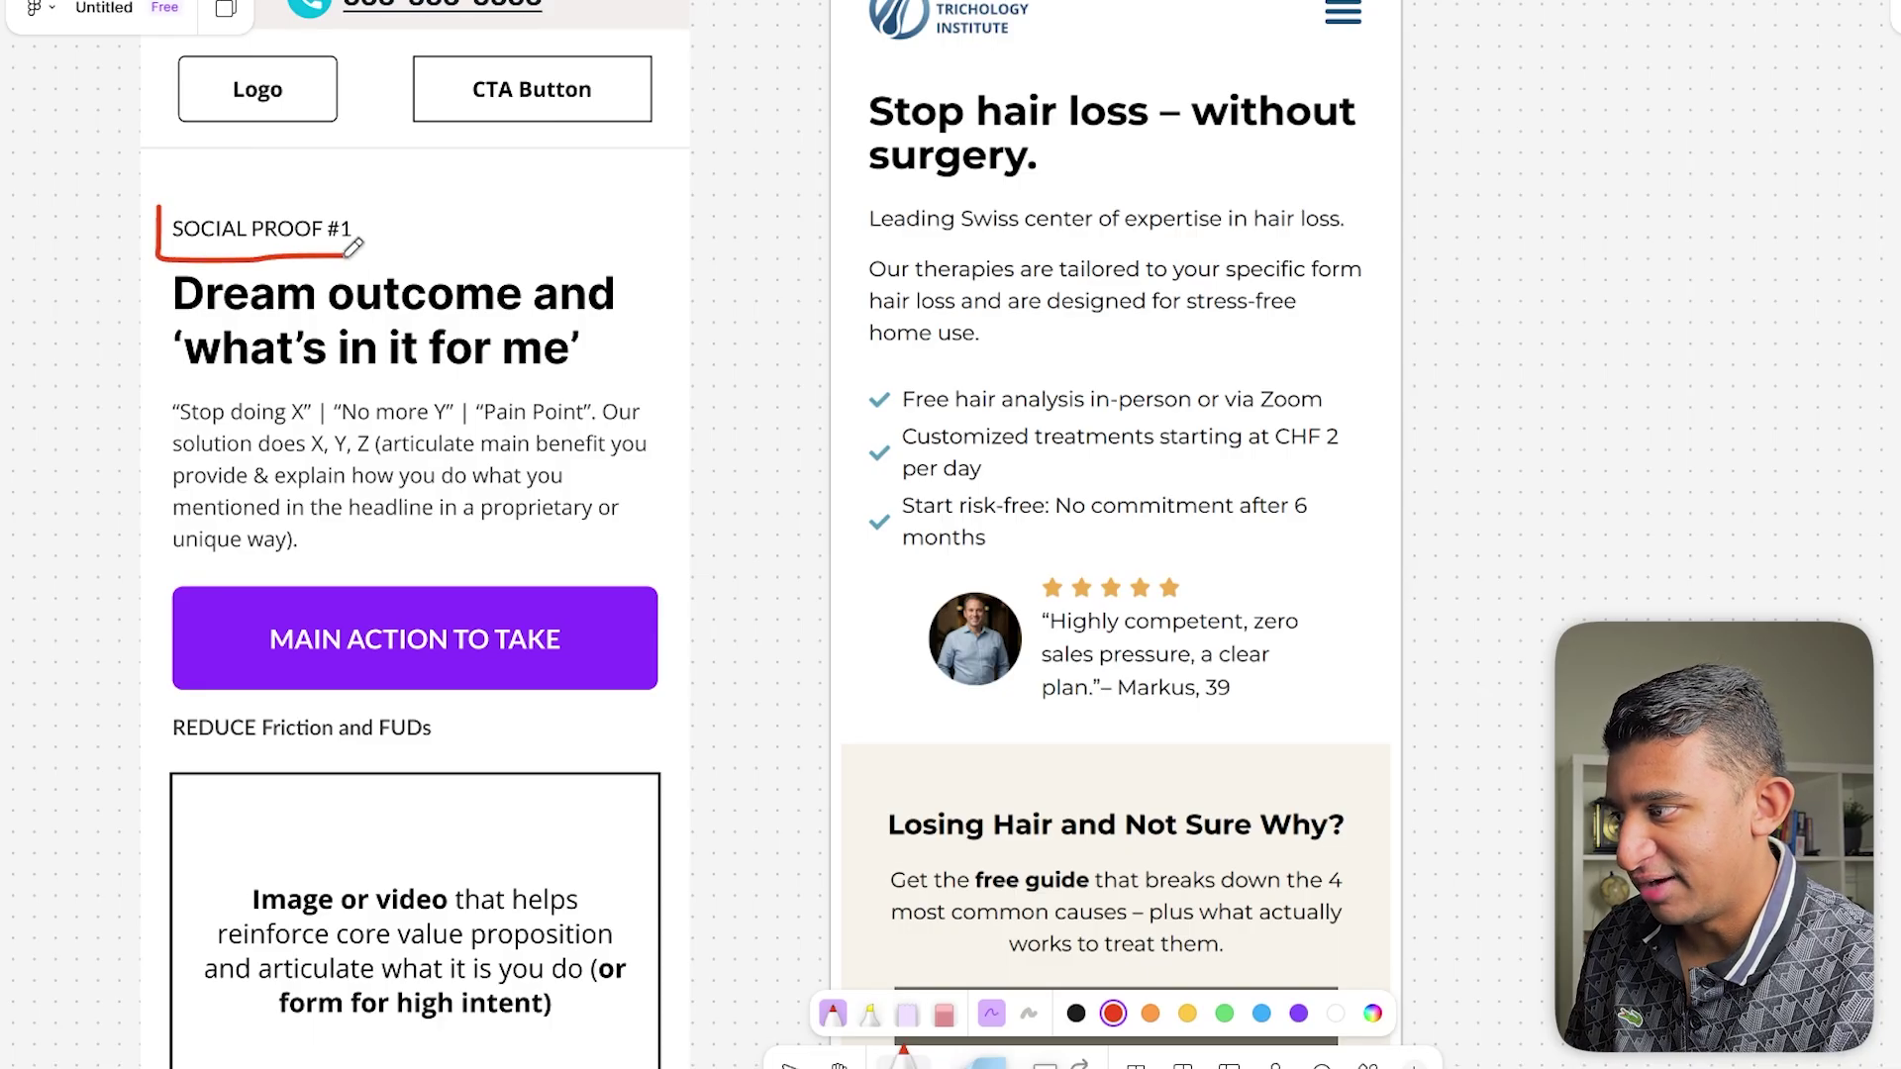
pyautogui.scroll(-4, 341, 307)
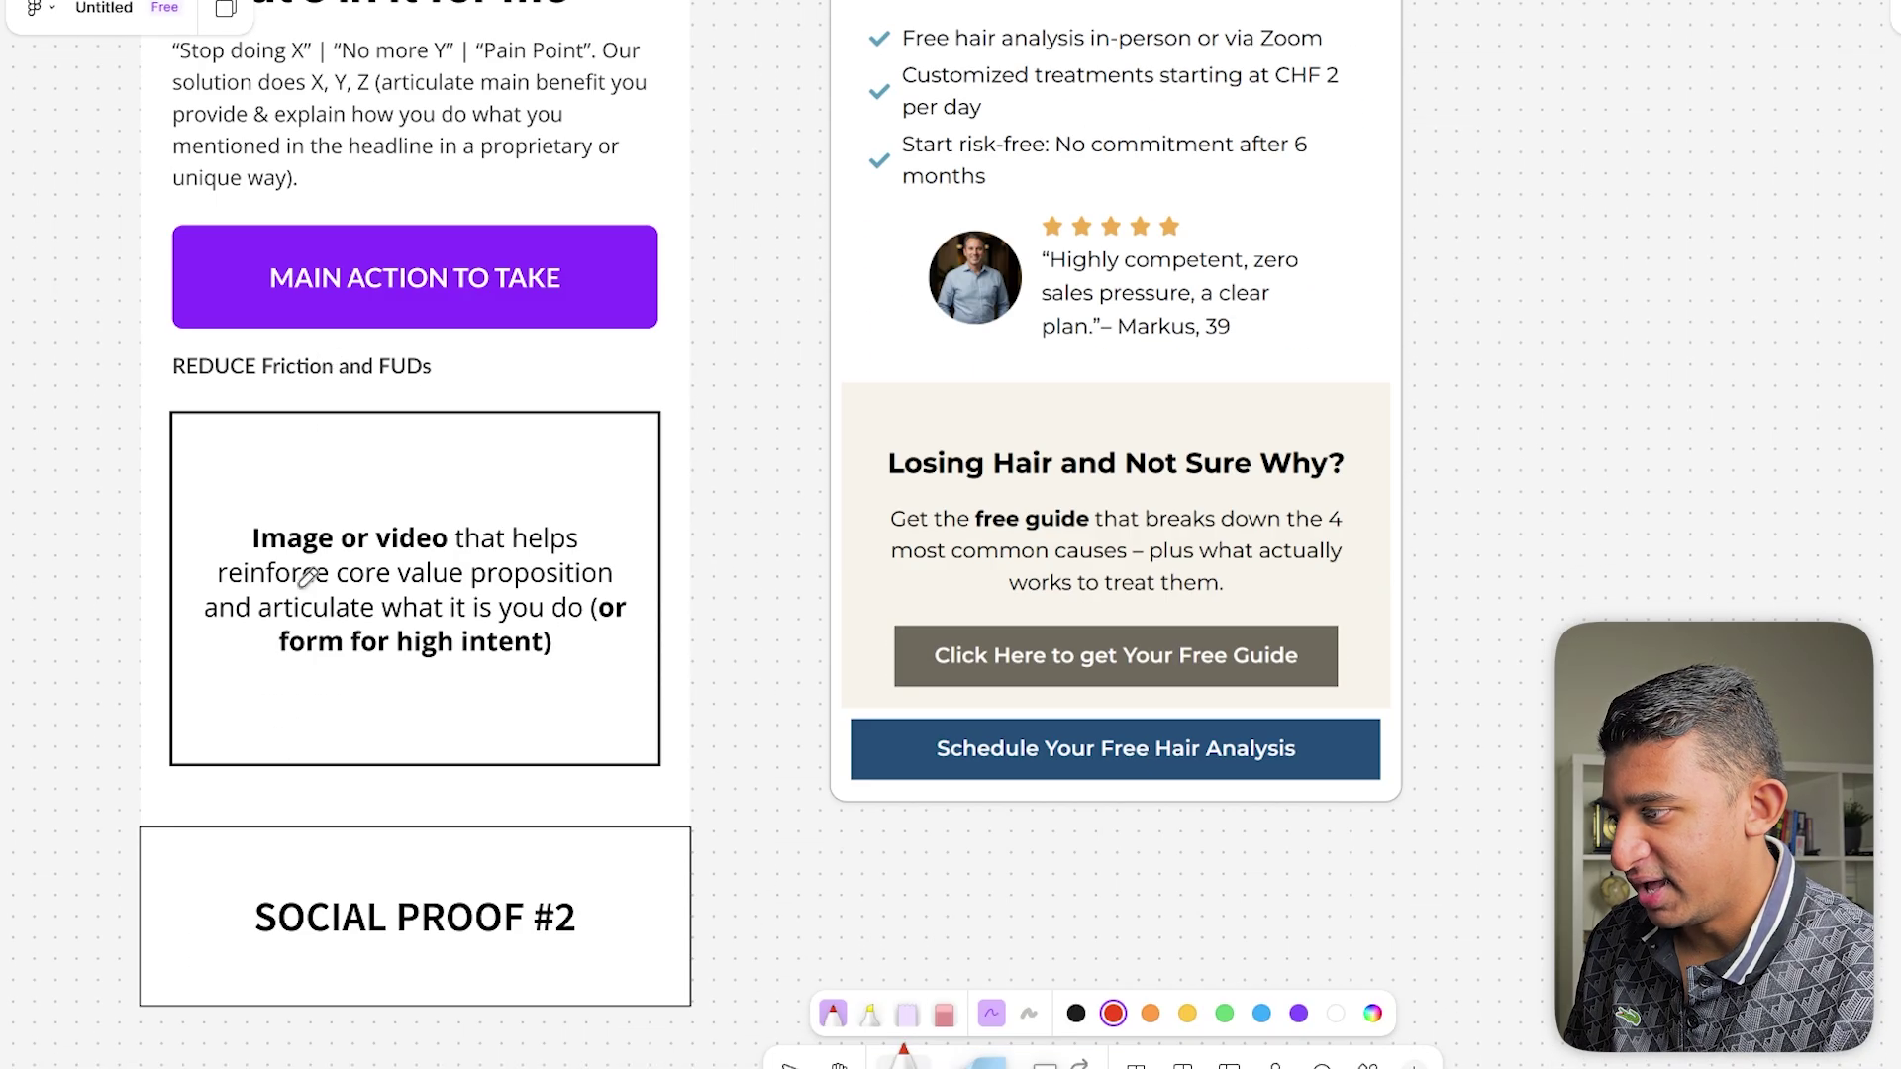
pyautogui.moveTo(211, 872)
pyautogui.mouseDown()
pyautogui.moveTo(212, 955)
pyautogui.moveTo(333, 955)
pyautogui.mouseUp()
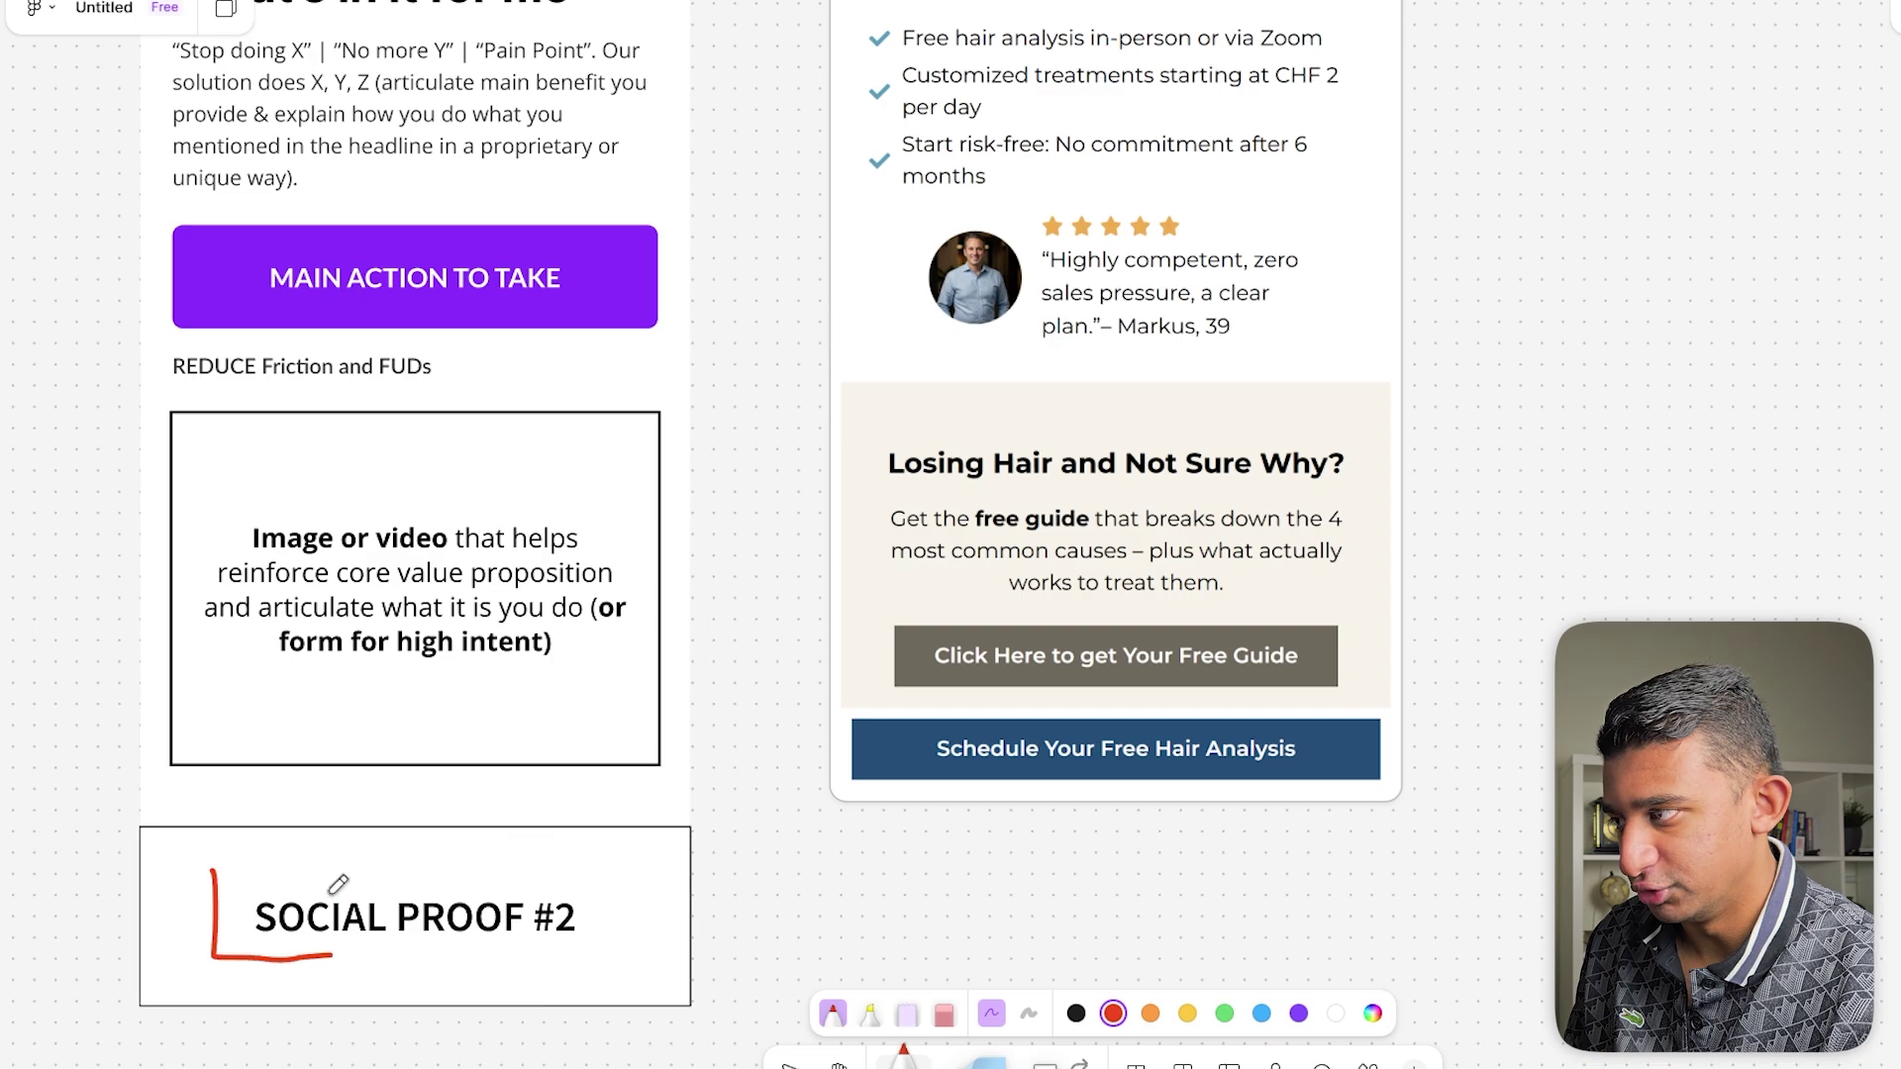
pyautogui.scroll(-3, 337, 884)
pyautogui.scroll(3, 459, 715)
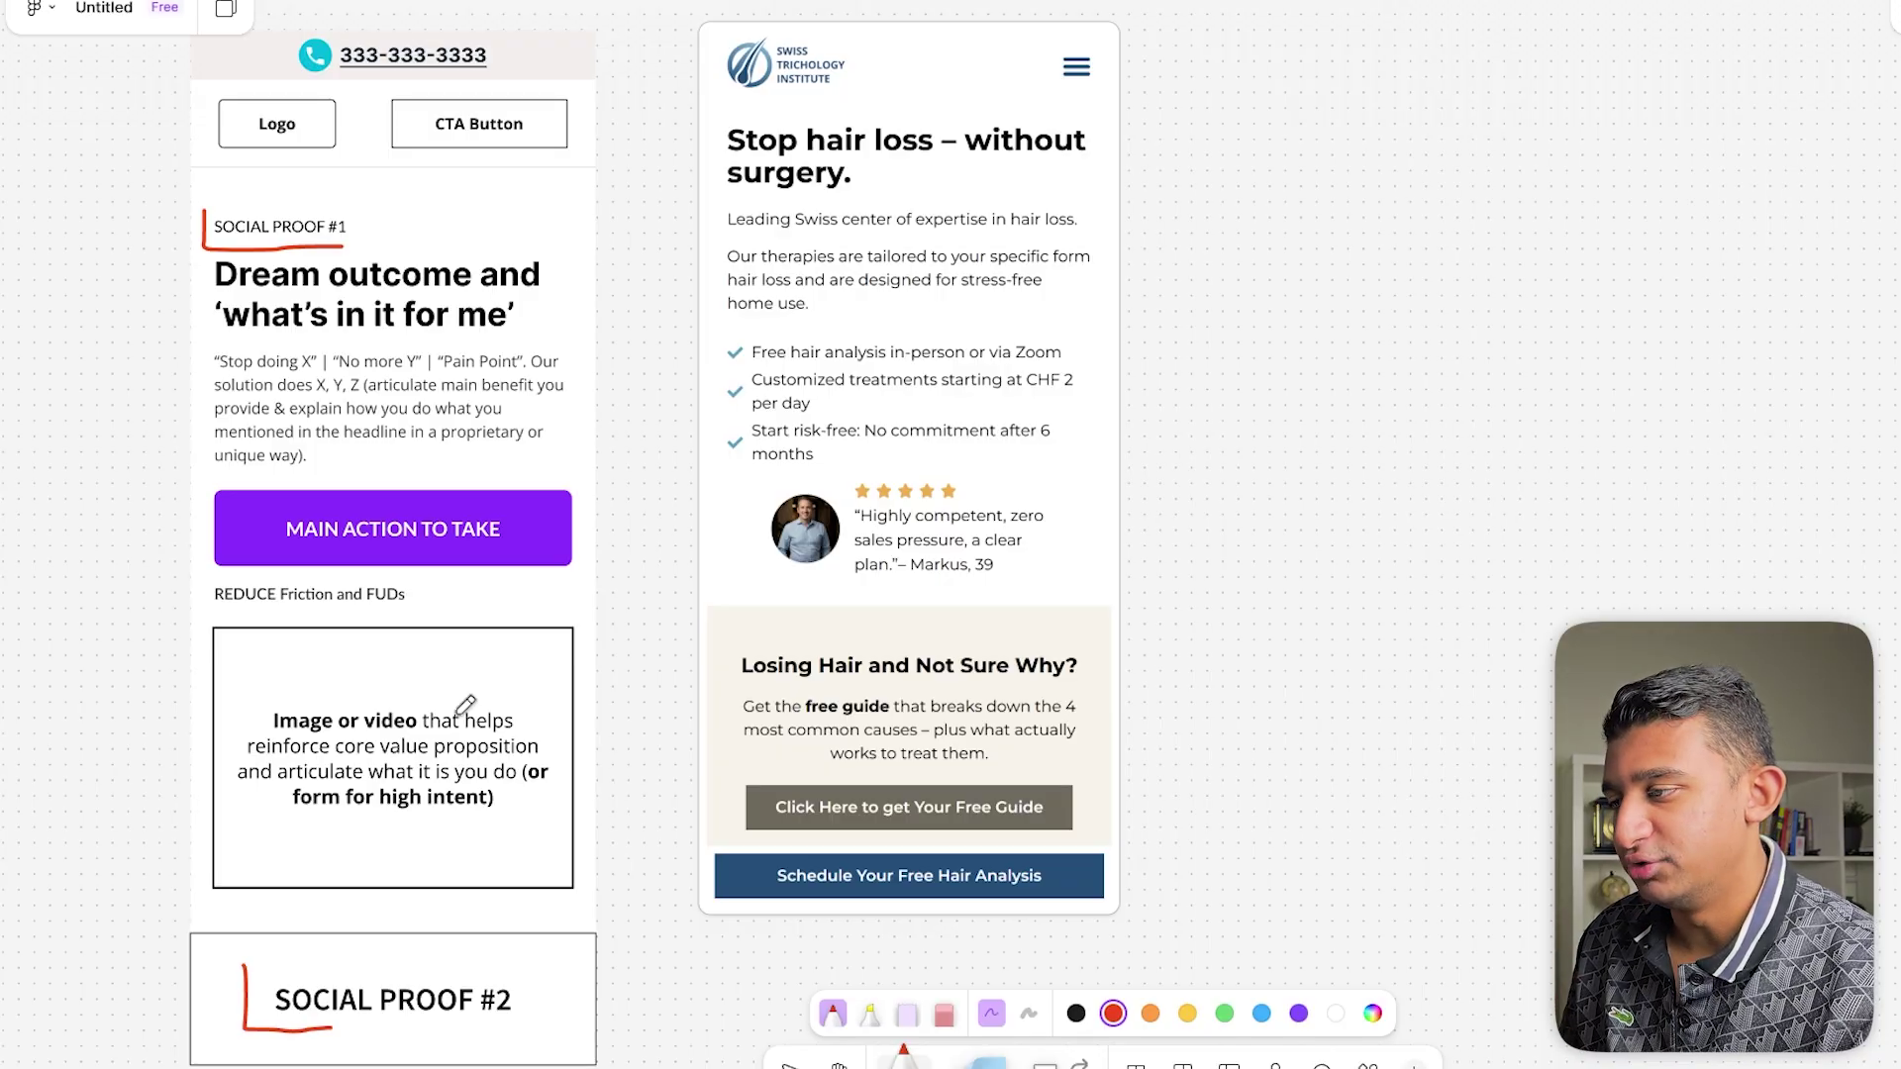
# Examine the star-rated testimonial in the mobile example, then the Swiss Trichology Institute website down to its Success Stories.
pyautogui.scroll(5, 466, 705)
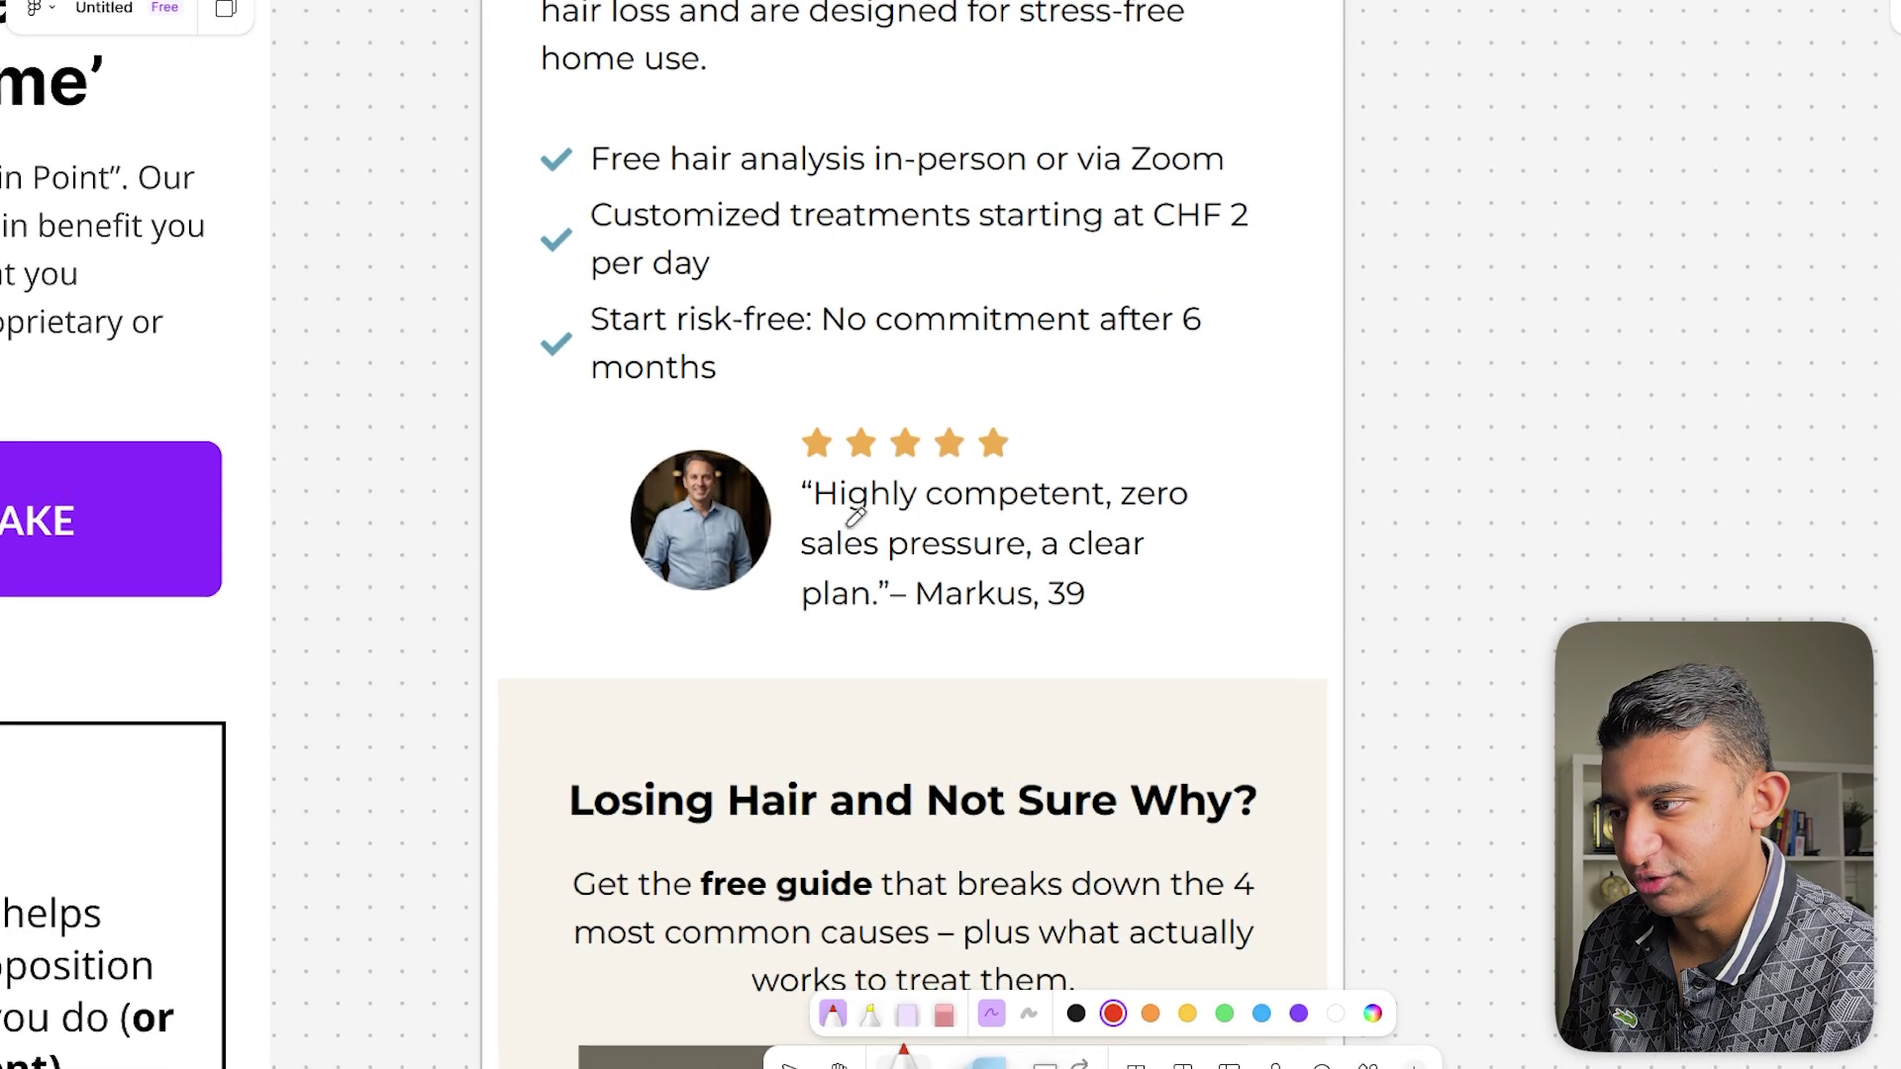
pyautogui.scroll(3, 854, 516)
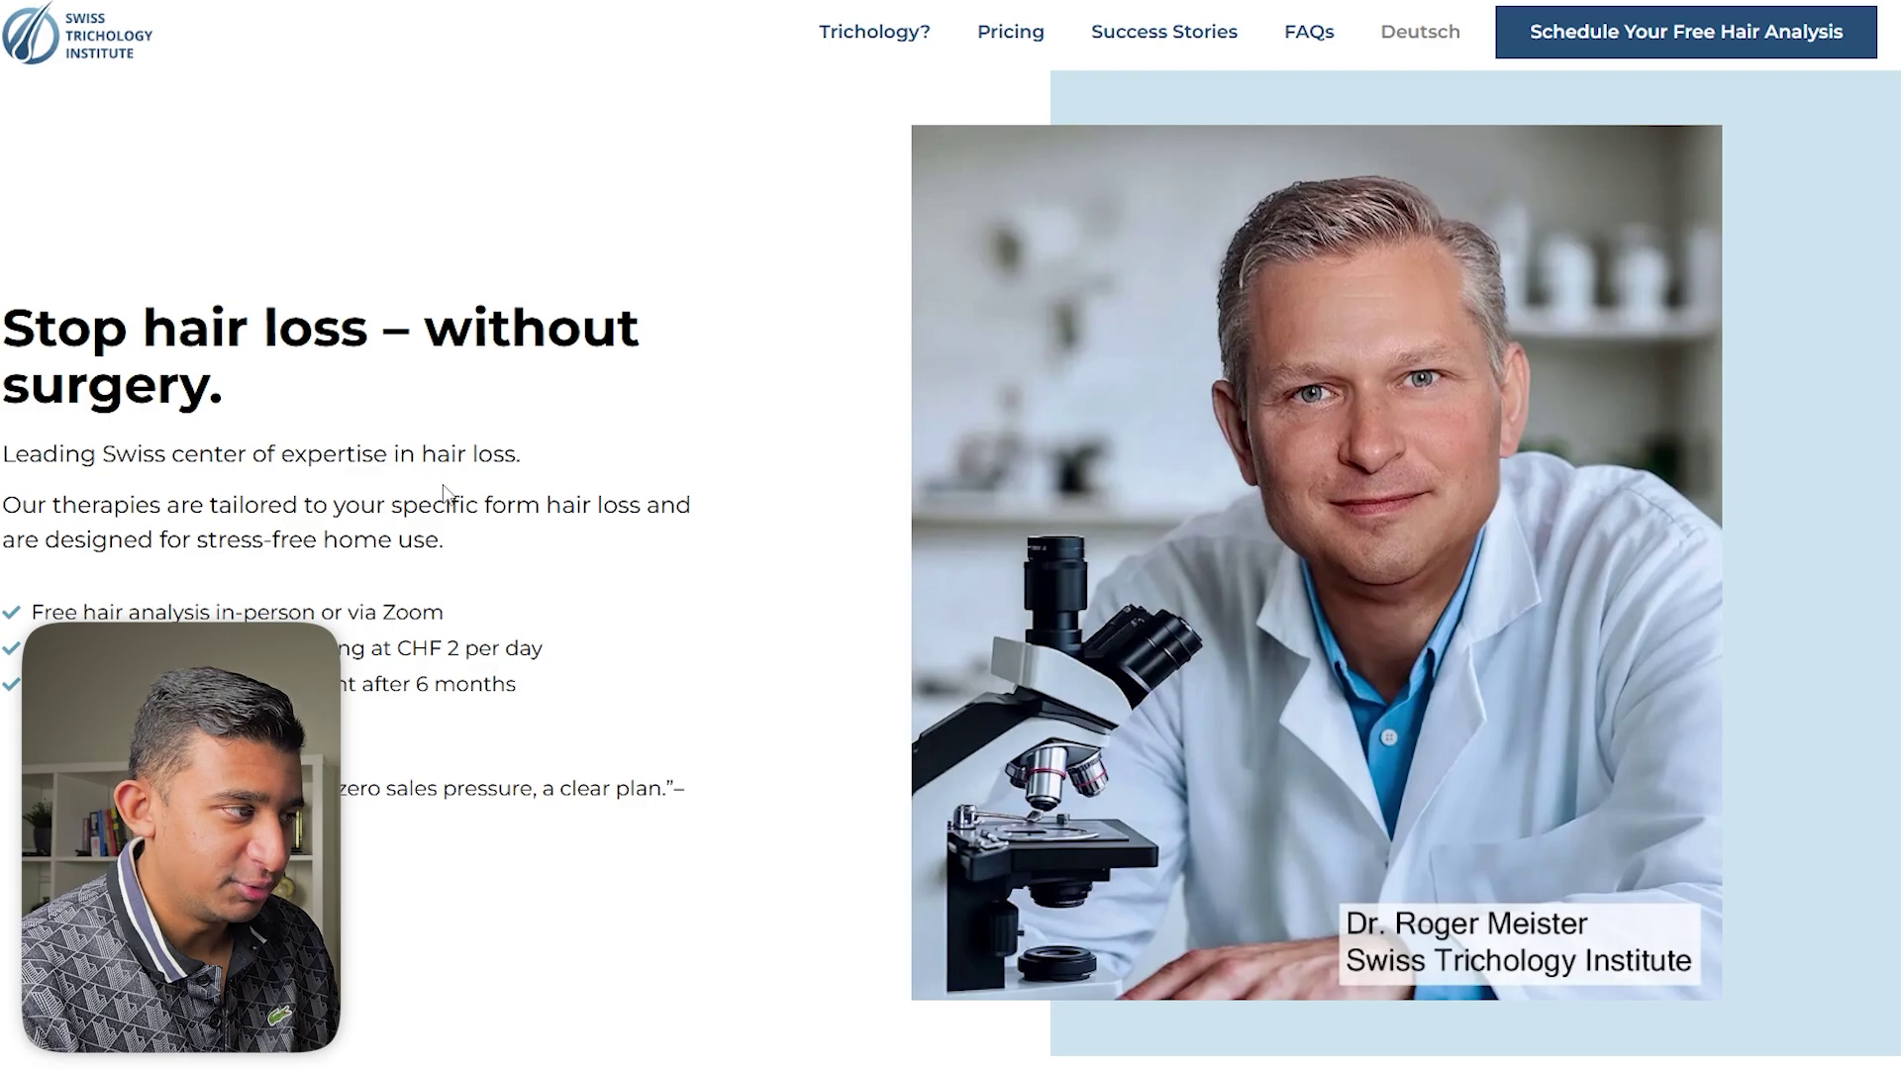
pyautogui.scroll(-2, 446, 495)
pyautogui.scroll(-3, 448, 499)
pyautogui.scroll(-20, 448, 500)
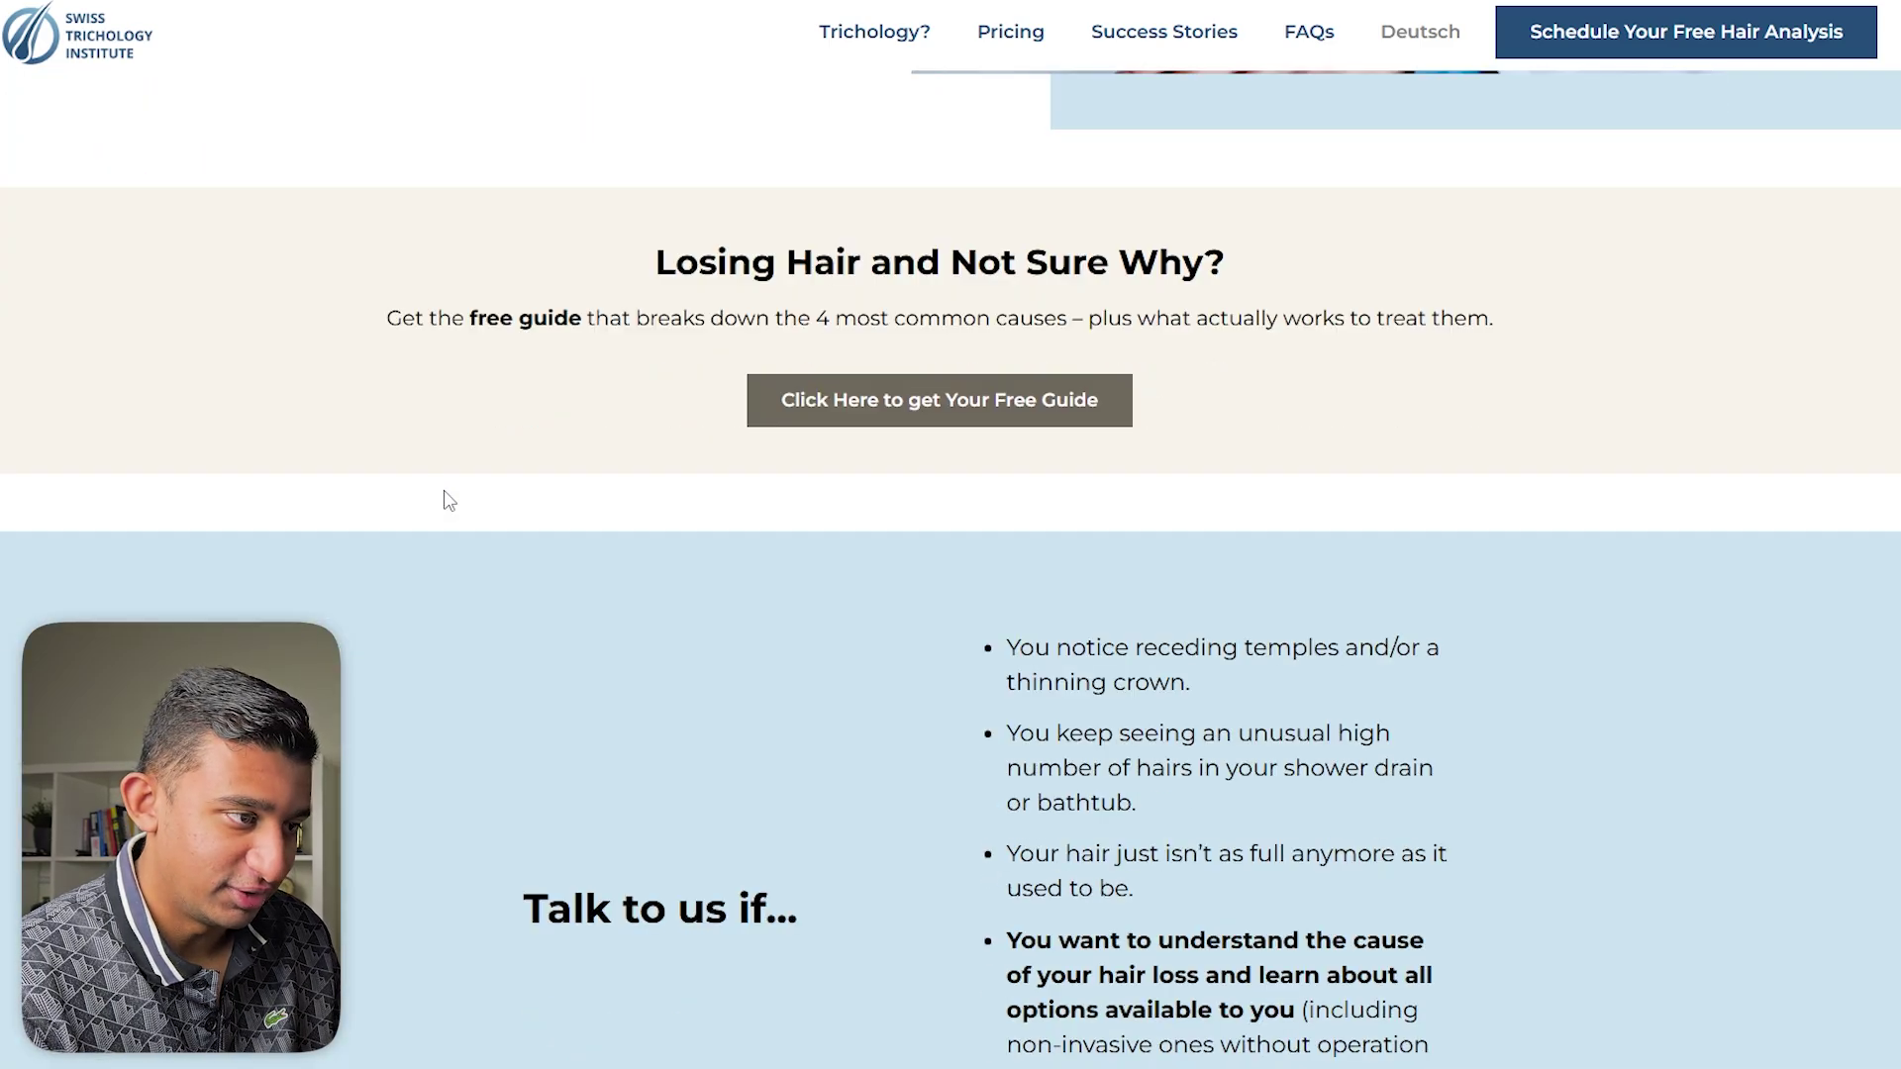
pyautogui.scroll(-12, 447, 499)
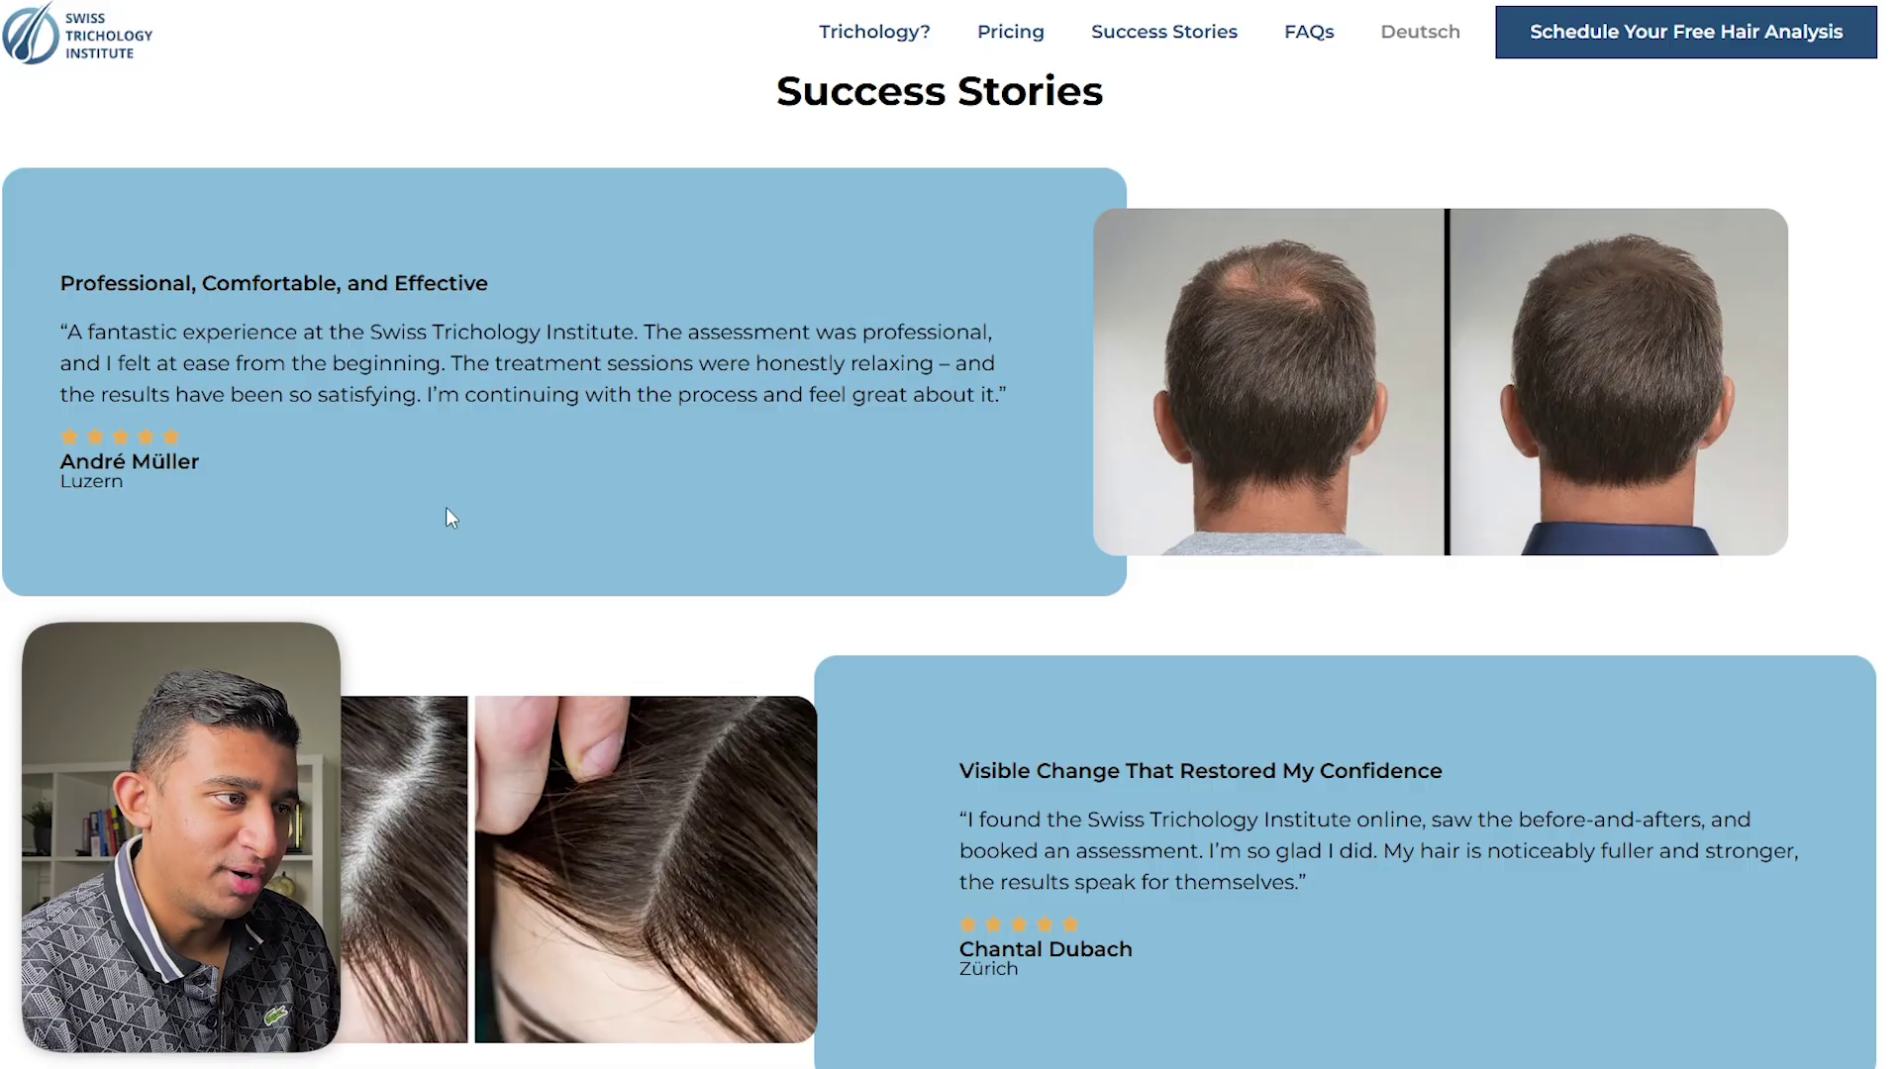
pyautogui.scroll(-2, 561, 510)
# Mark the "Stop hair loss – without surgery." headline and the star-rated testimonial in the whiteboard's mobile example in red.
pyautogui.moveTo(1331, 651); pyautogui.dragTo(1358, 621)
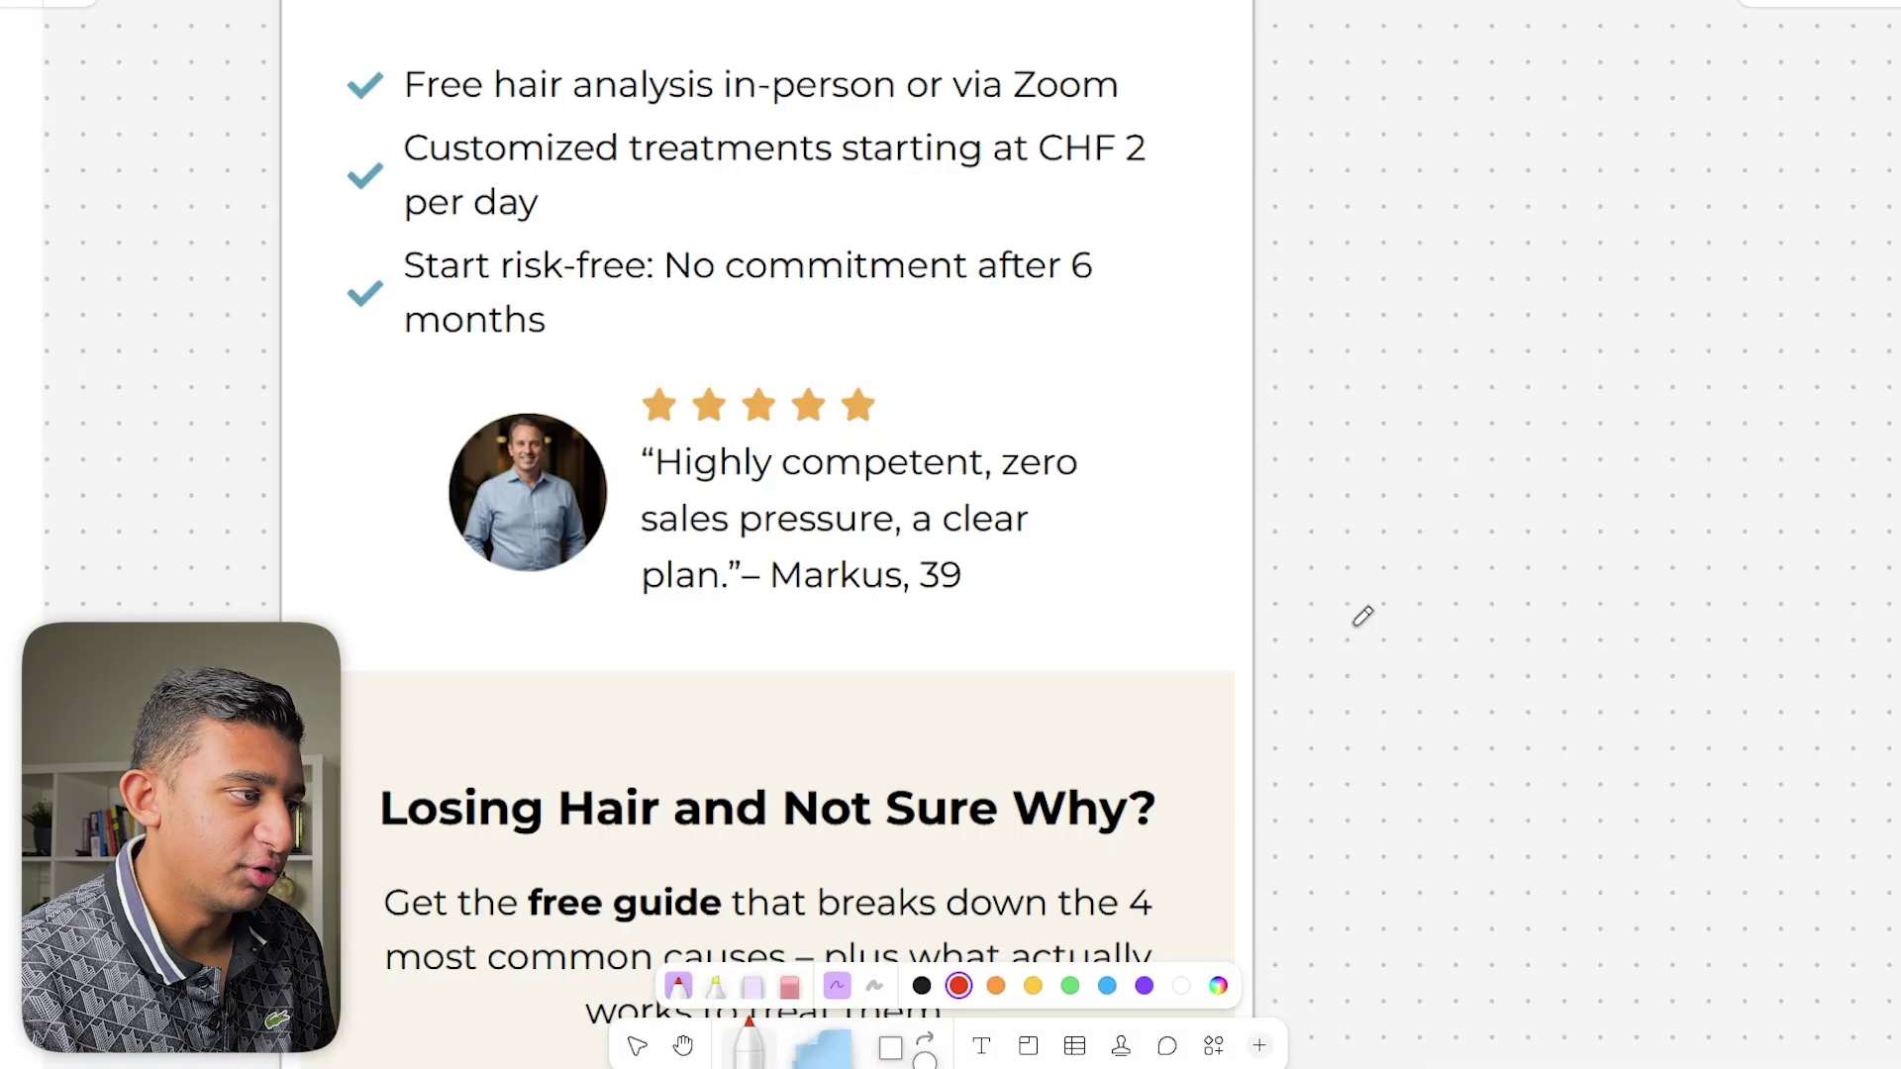
pyautogui.scroll(3, 1363, 616)
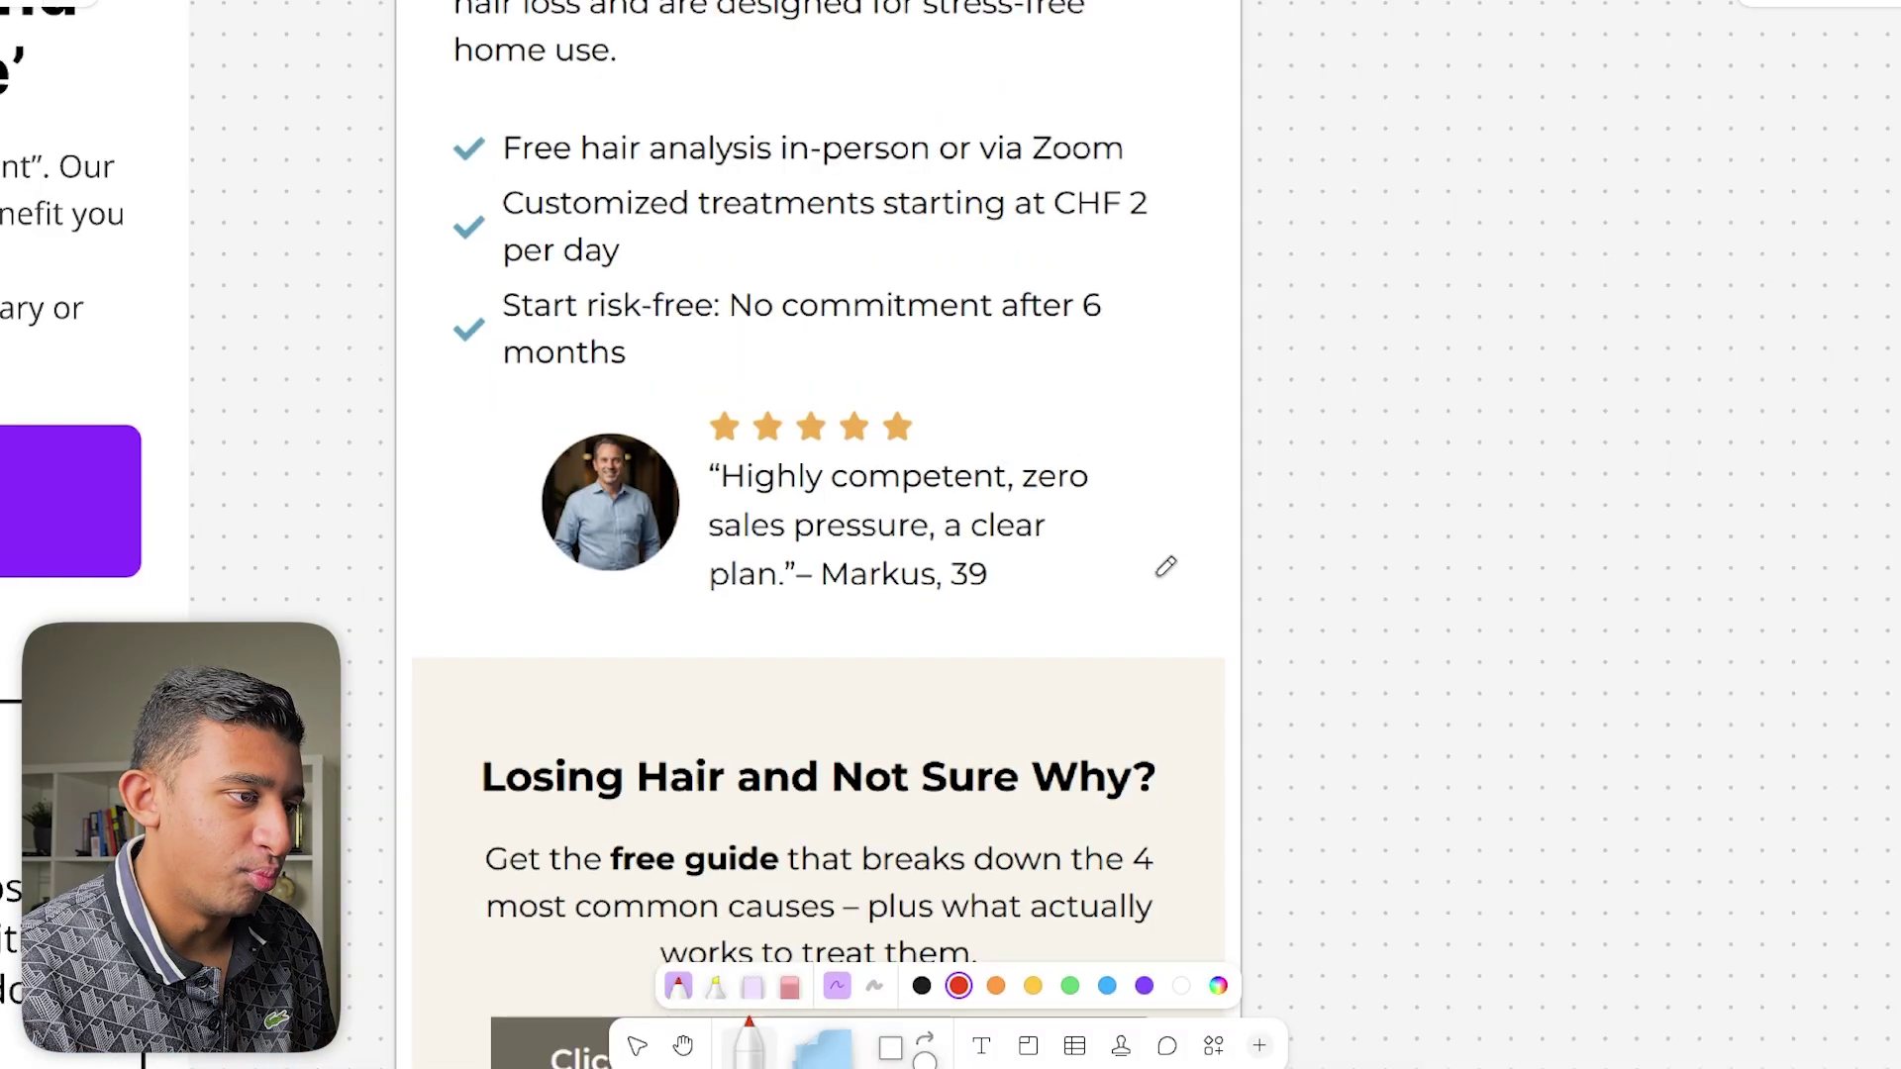
pyautogui.moveTo(1087, 475); pyautogui.dragTo(1086, 721)
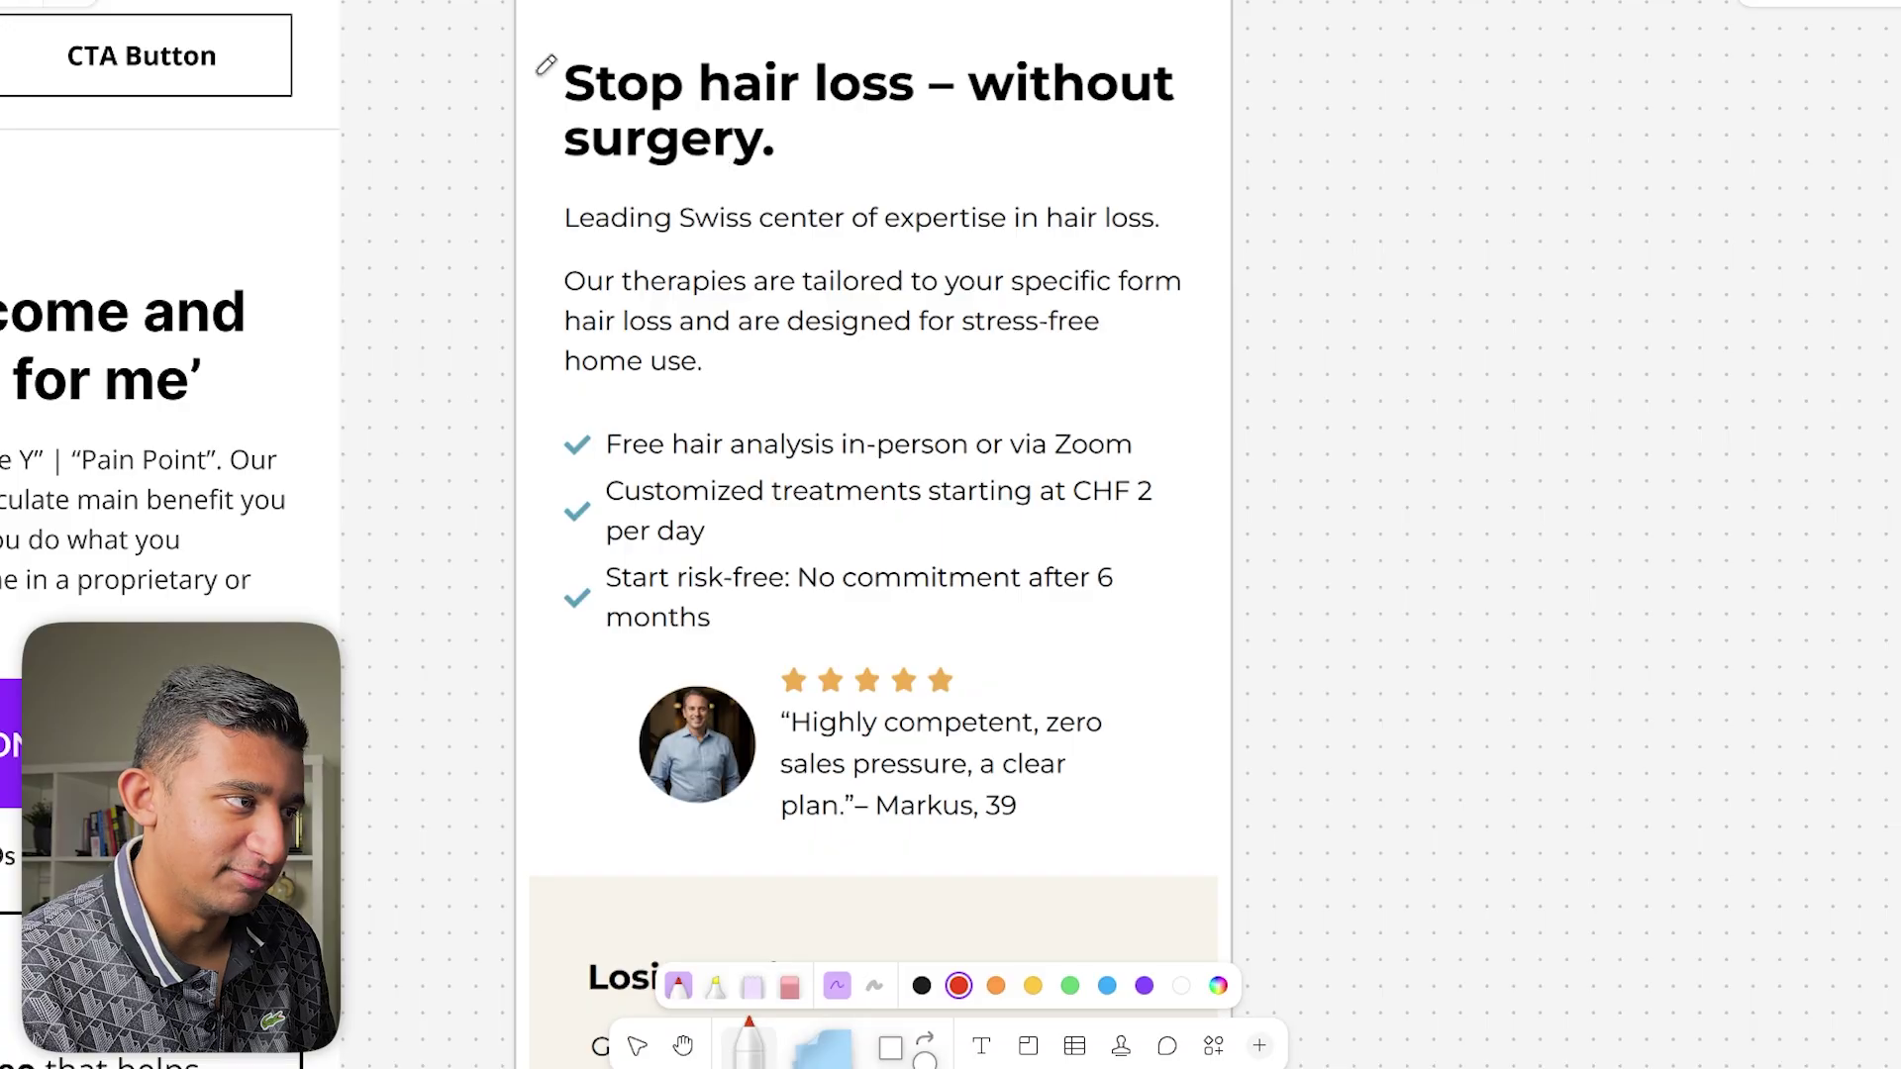
pyautogui.moveTo(537, 68)
pyautogui.mouseDown()
pyautogui.moveTo(532, 159)
pyautogui.moveTo(602, 174)
pyautogui.mouseUp()
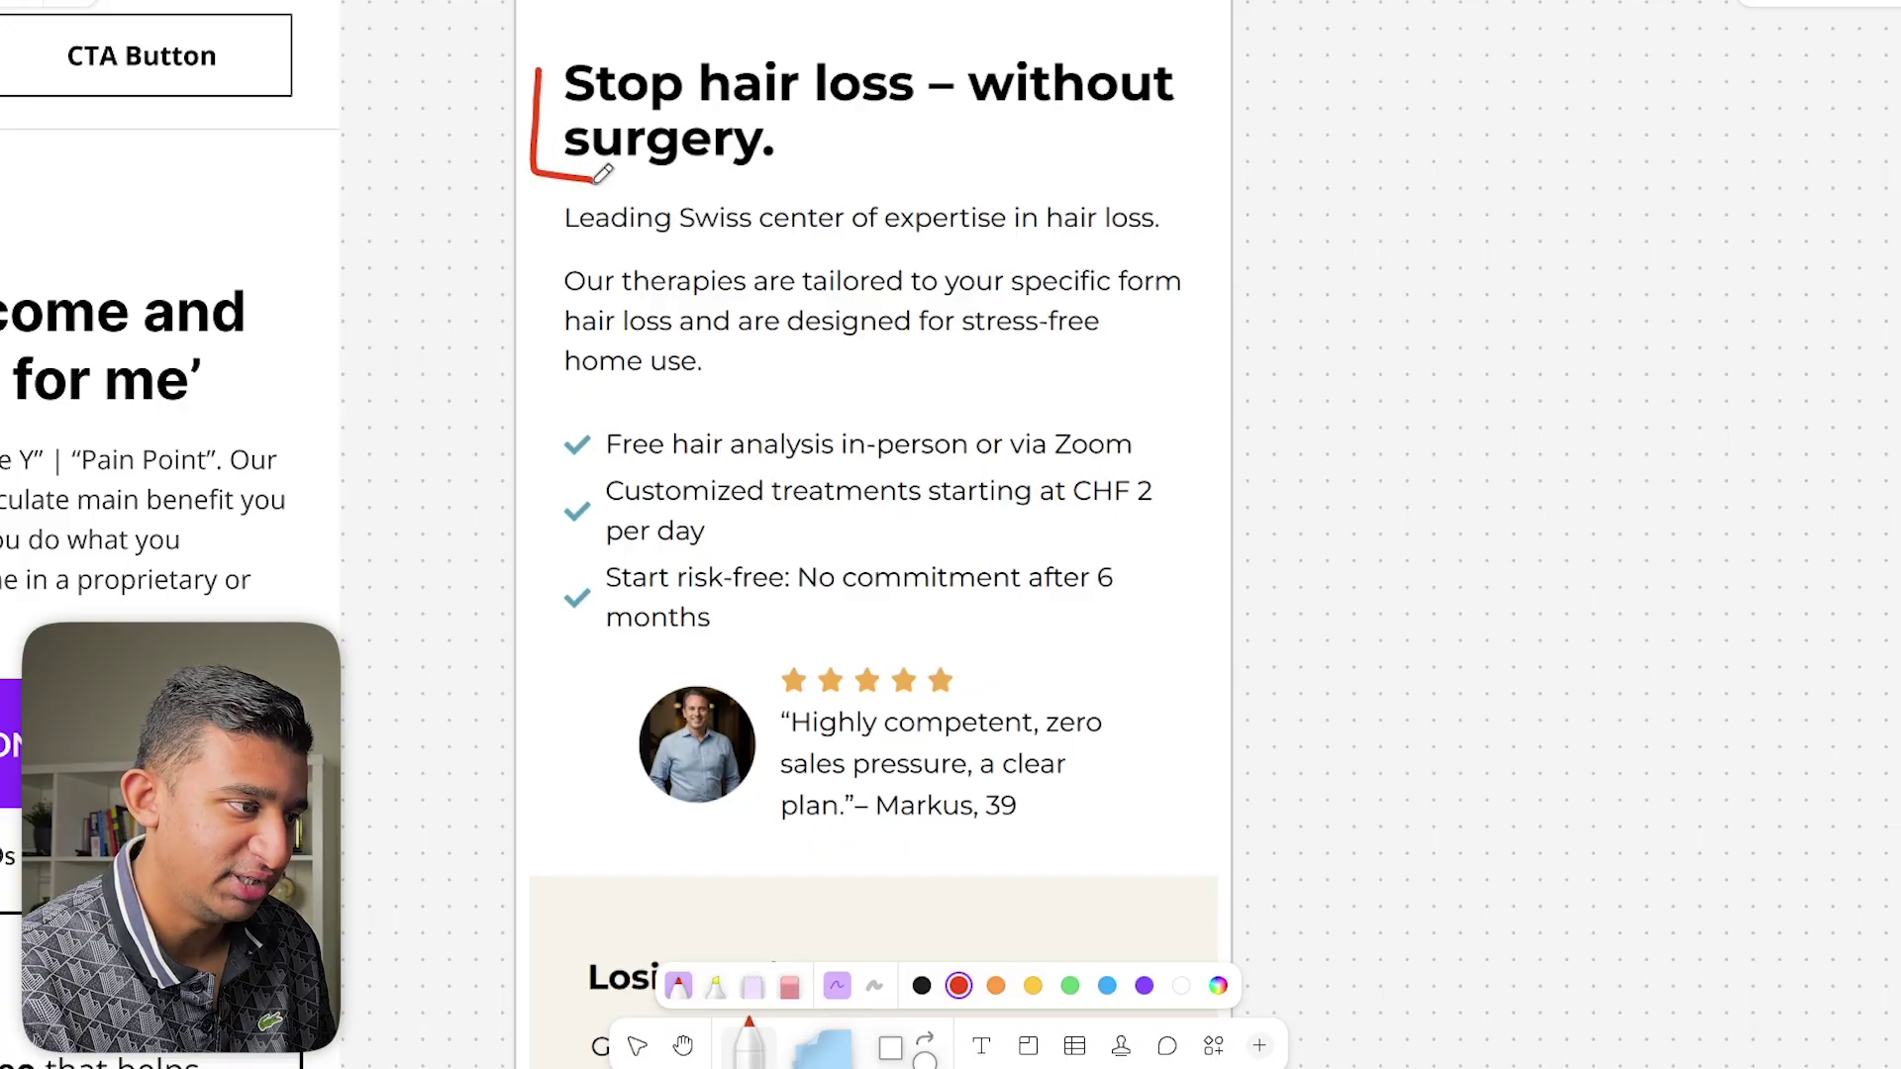
pyautogui.moveTo(624, 674)
pyautogui.mouseDown()
pyautogui.moveTo(601, 835)
pyautogui.moveTo(811, 837)
pyautogui.mouseUp()
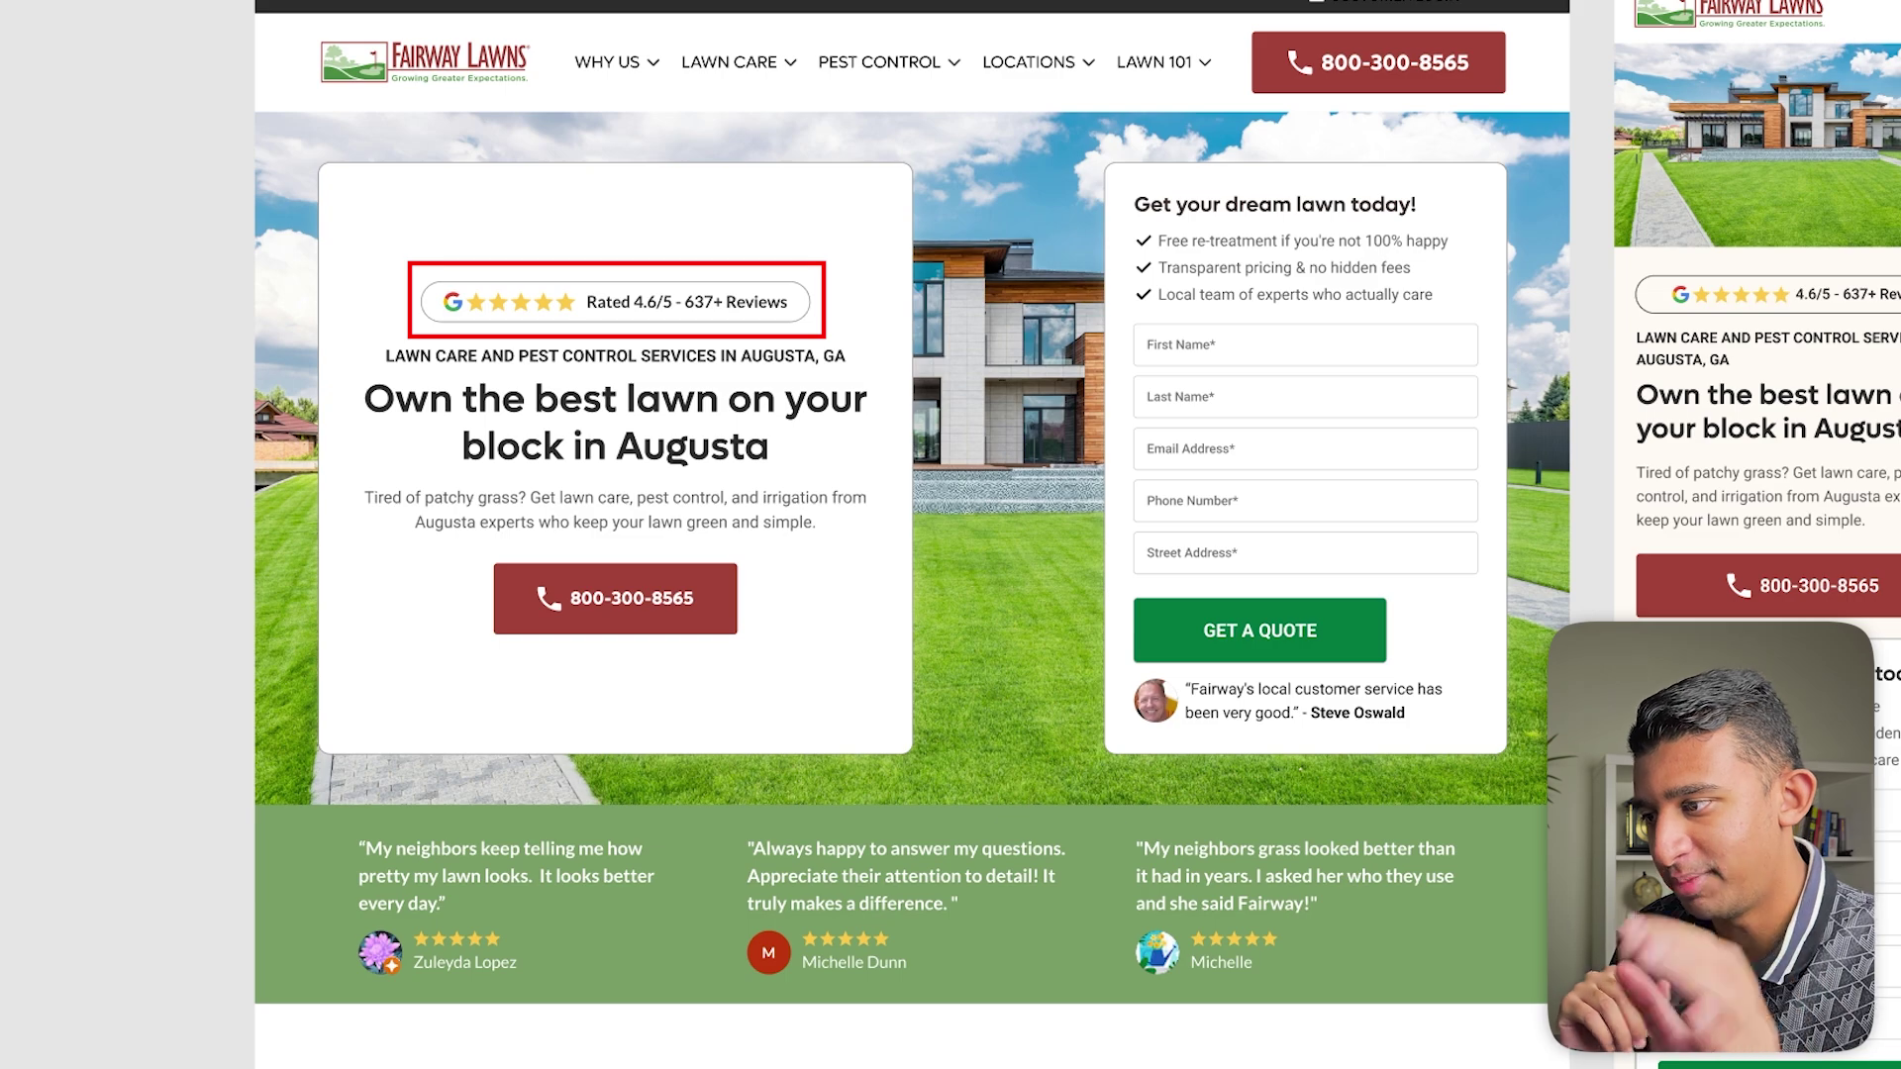
# In the Fairway Lawns page design, examine the Google rating badge, the green testimonial strip and the customer quote under the form.
pyautogui.click(686, 302)
pyautogui.click(181, 723)
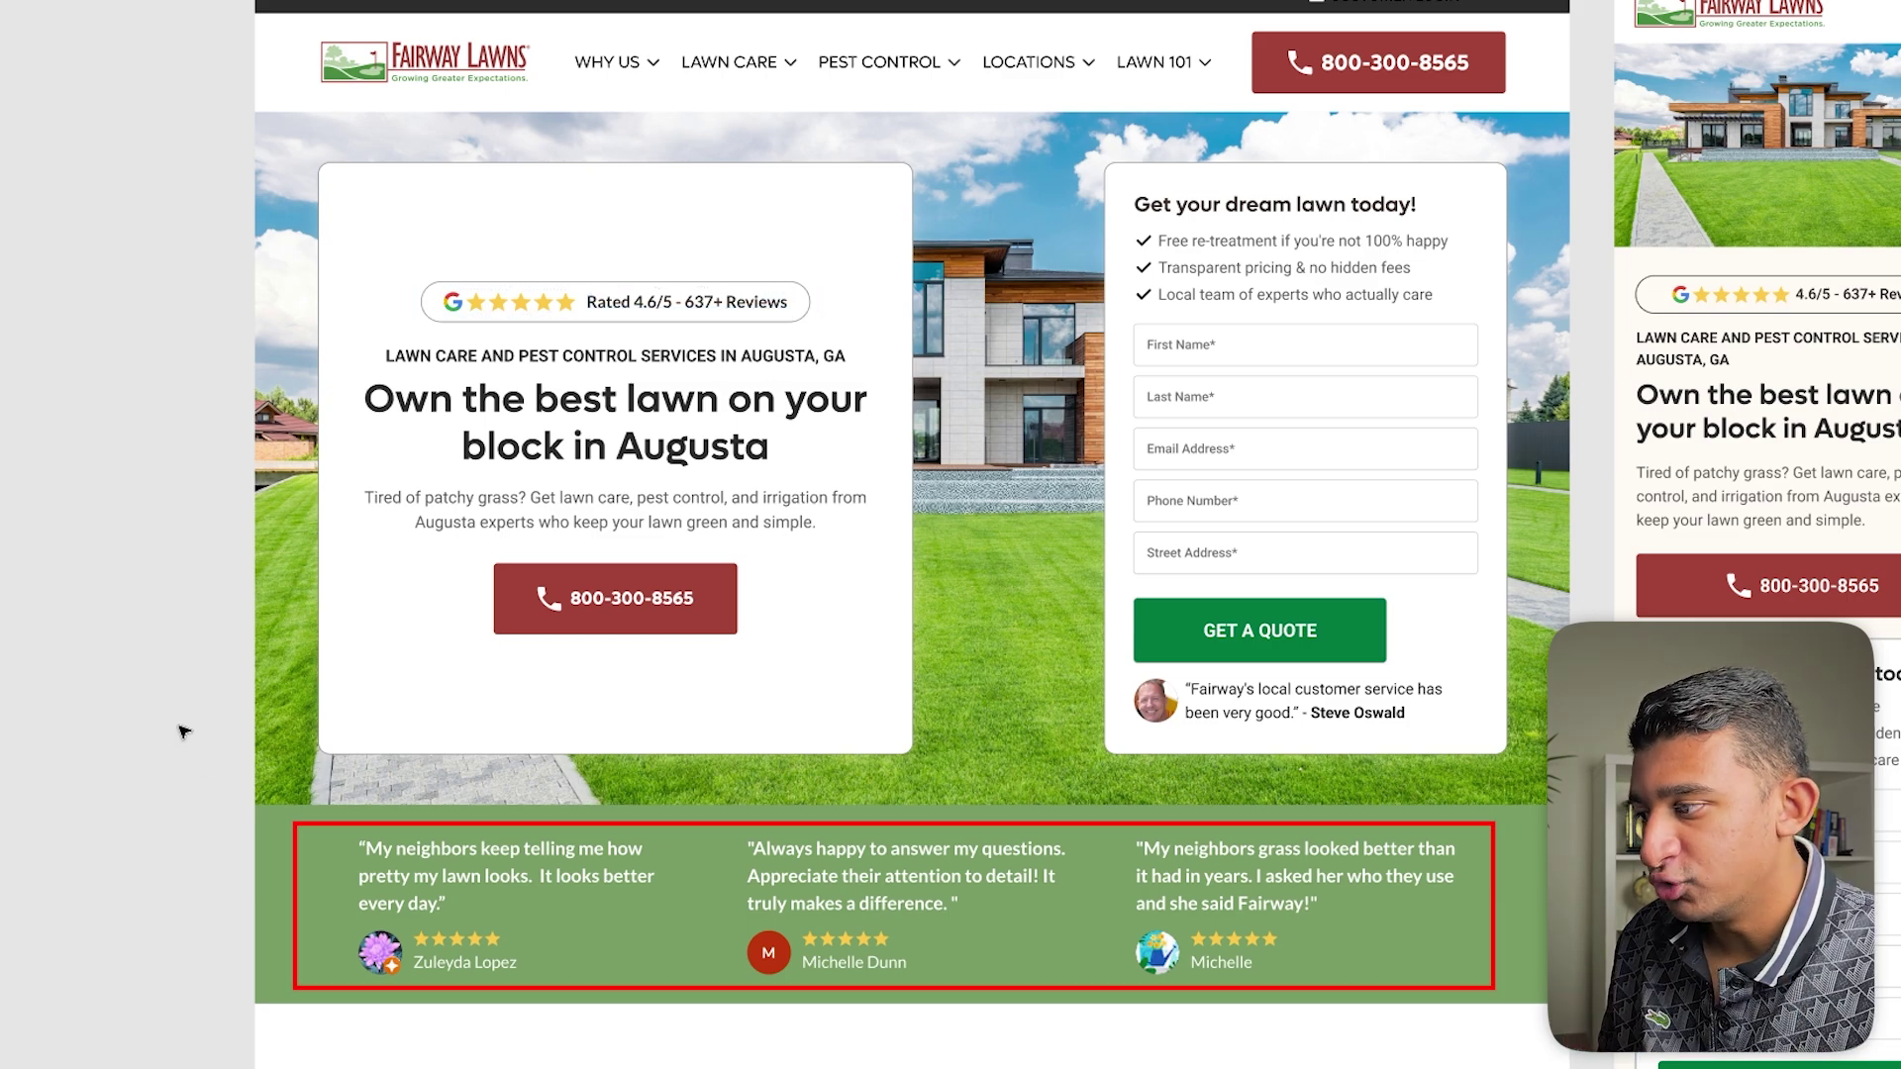
pyautogui.click(642, 925)
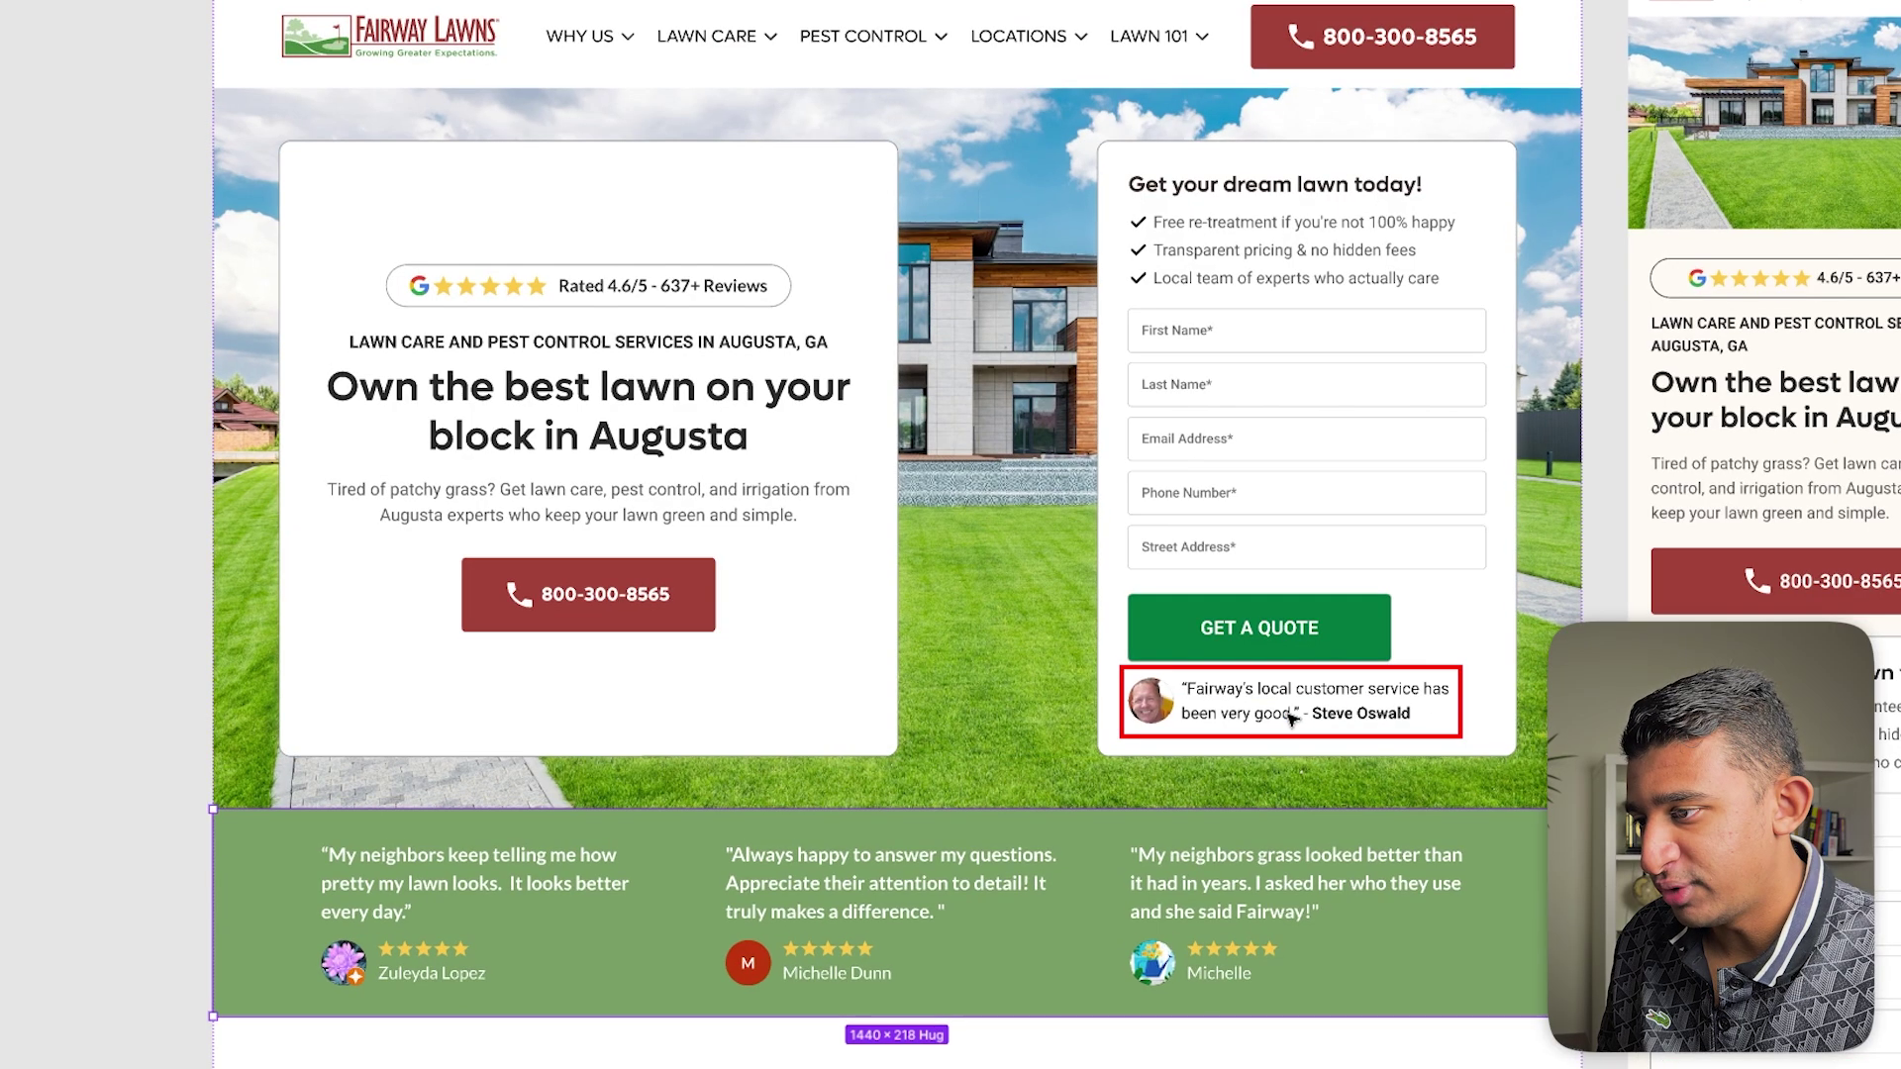
pyautogui.click(1290, 716)
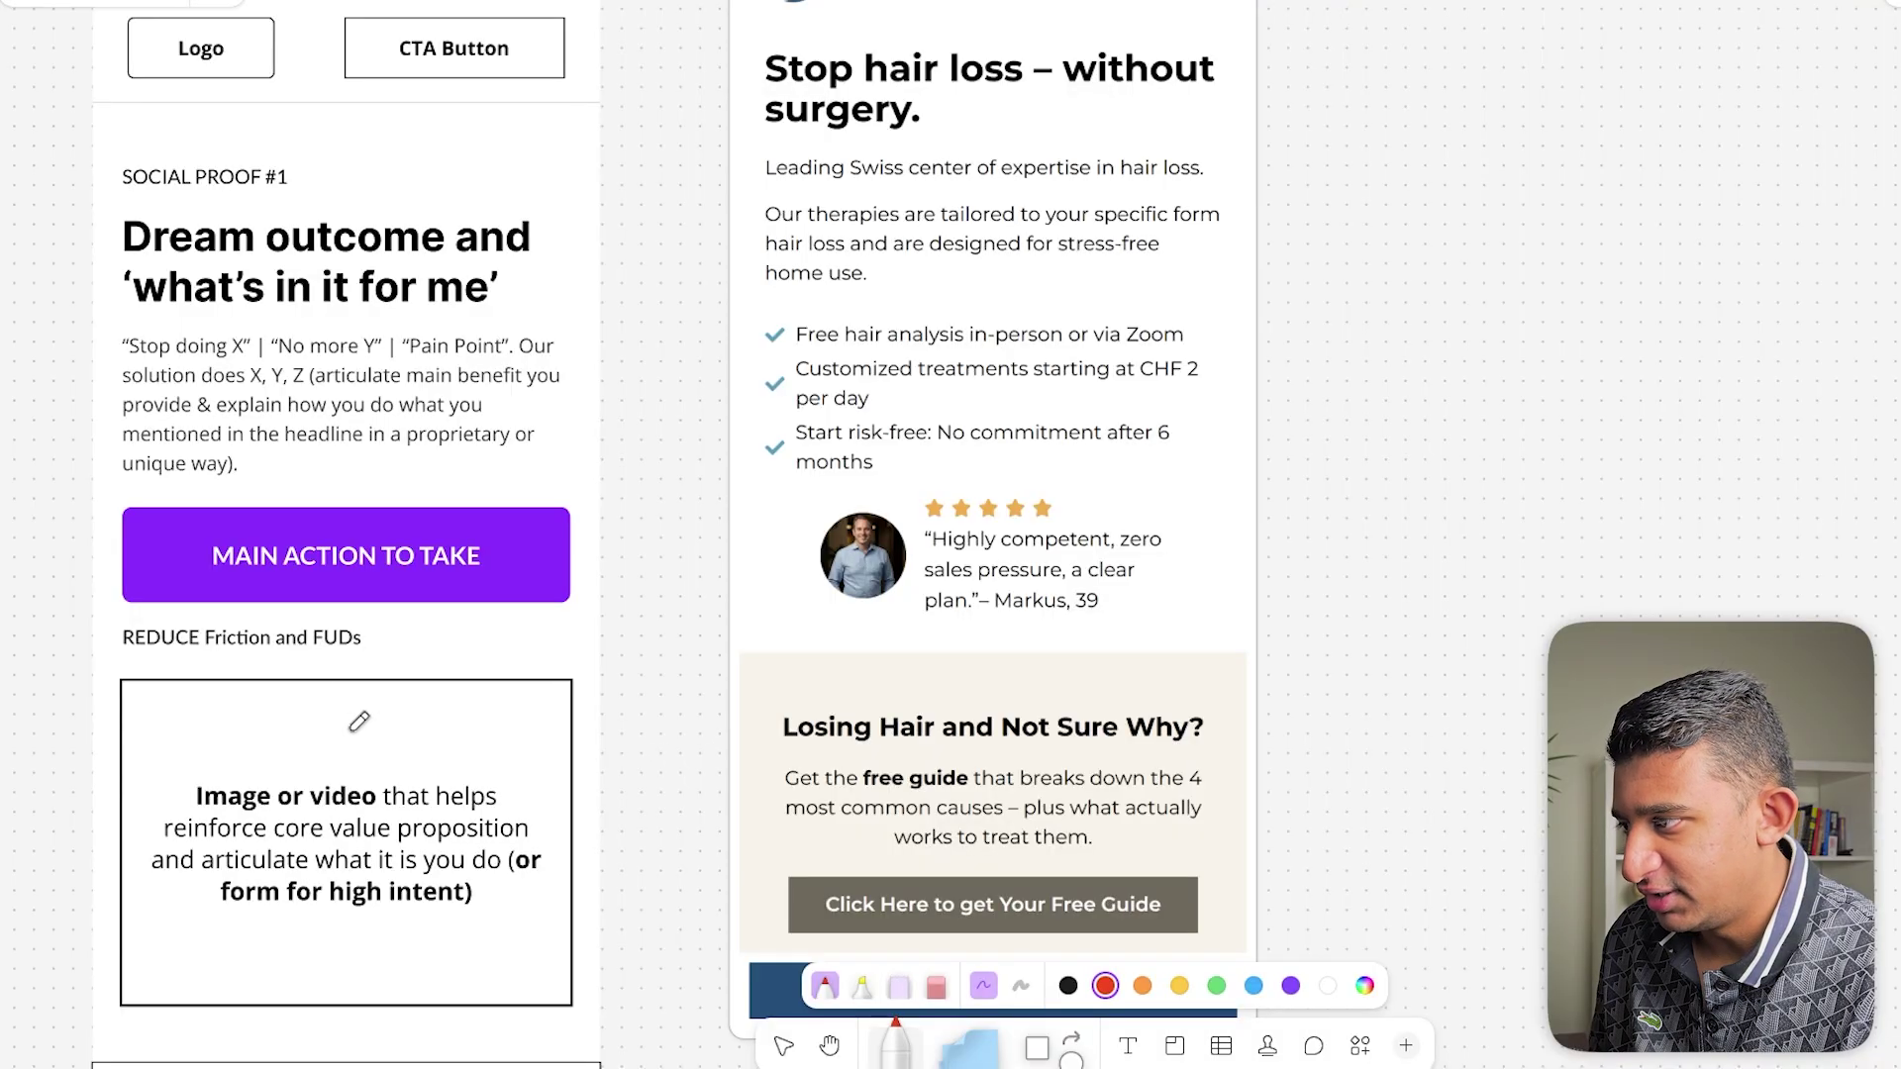
# Mark the wireframe's "MAIN ACTION TO TAKE" button and the example's "Schedule Your Free Hair Analysis" button in red, and draw an arrow up to the testimonial.
pyautogui.moveTo(112, 512)
pyautogui.mouseDown()
pyautogui.moveTo(105, 612)
pyautogui.moveTo(266, 614)
pyautogui.mouseUp()
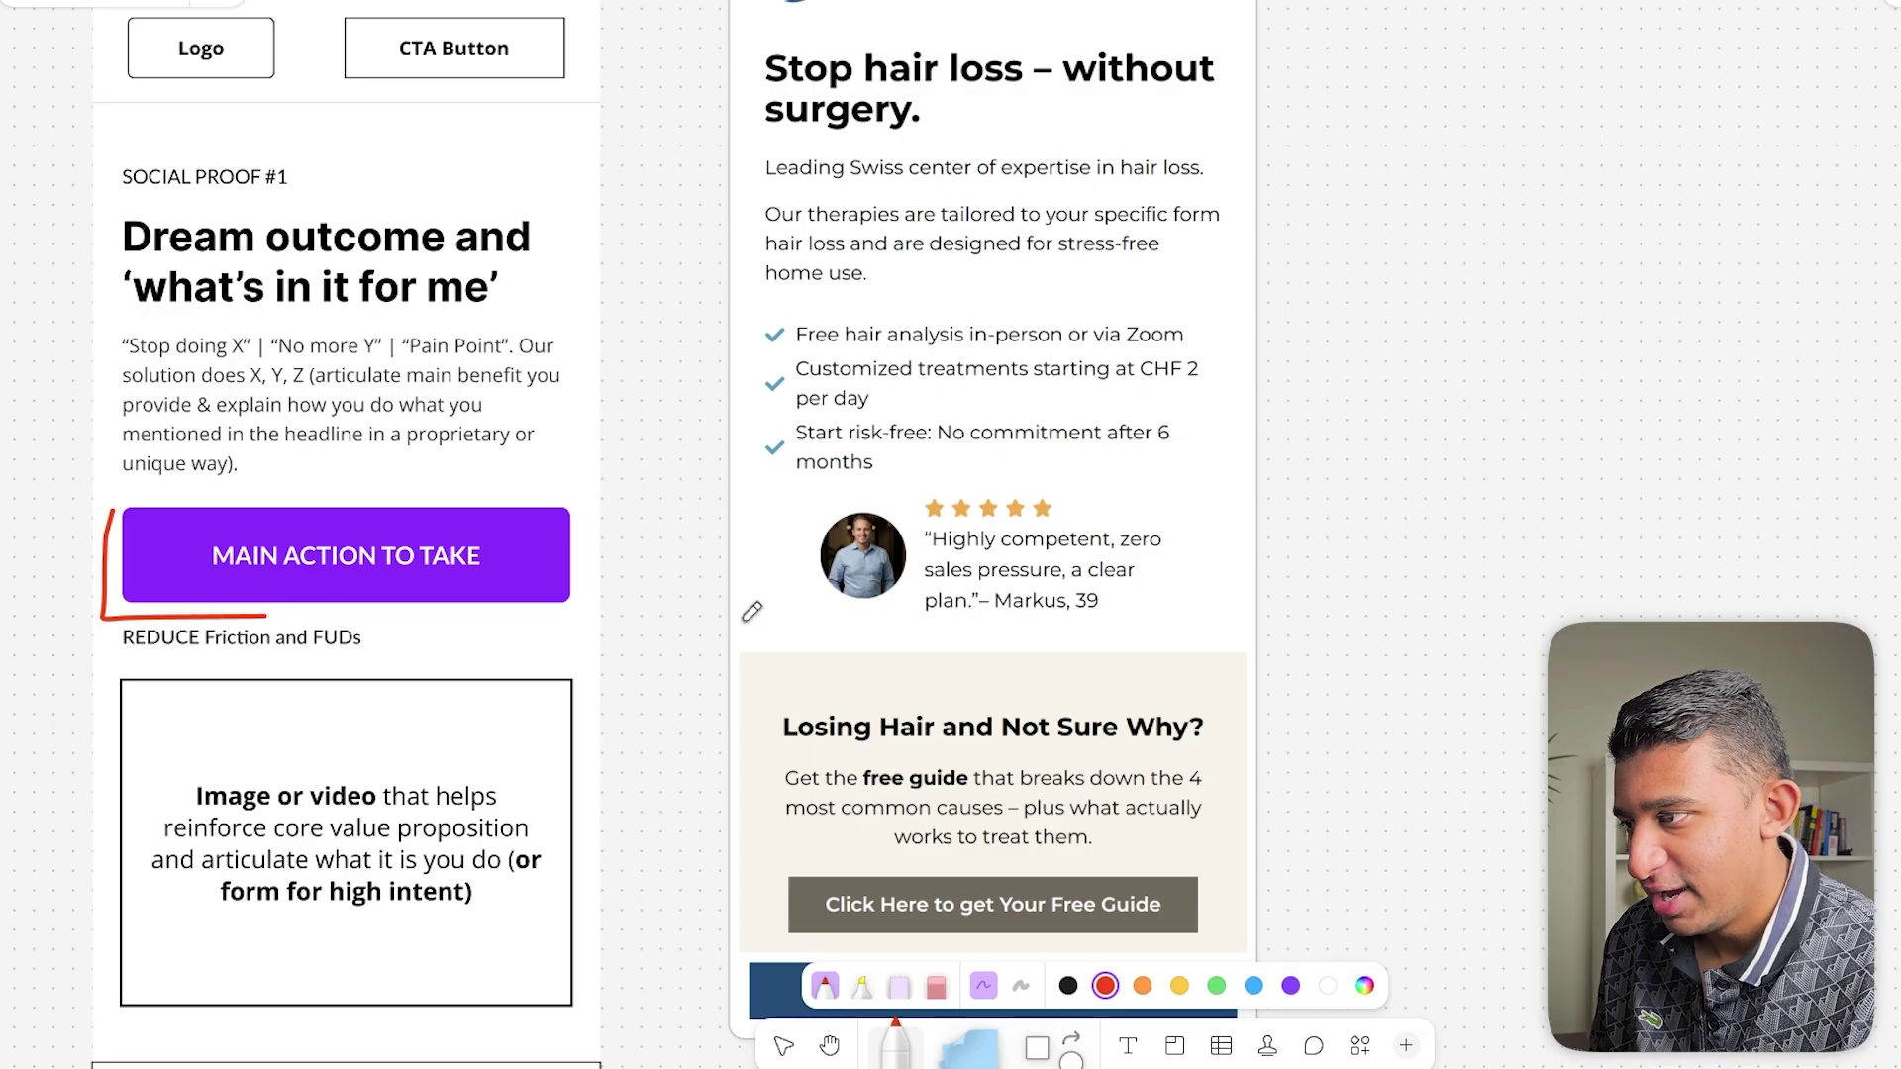
pyautogui.scroll(-5, 792, 684)
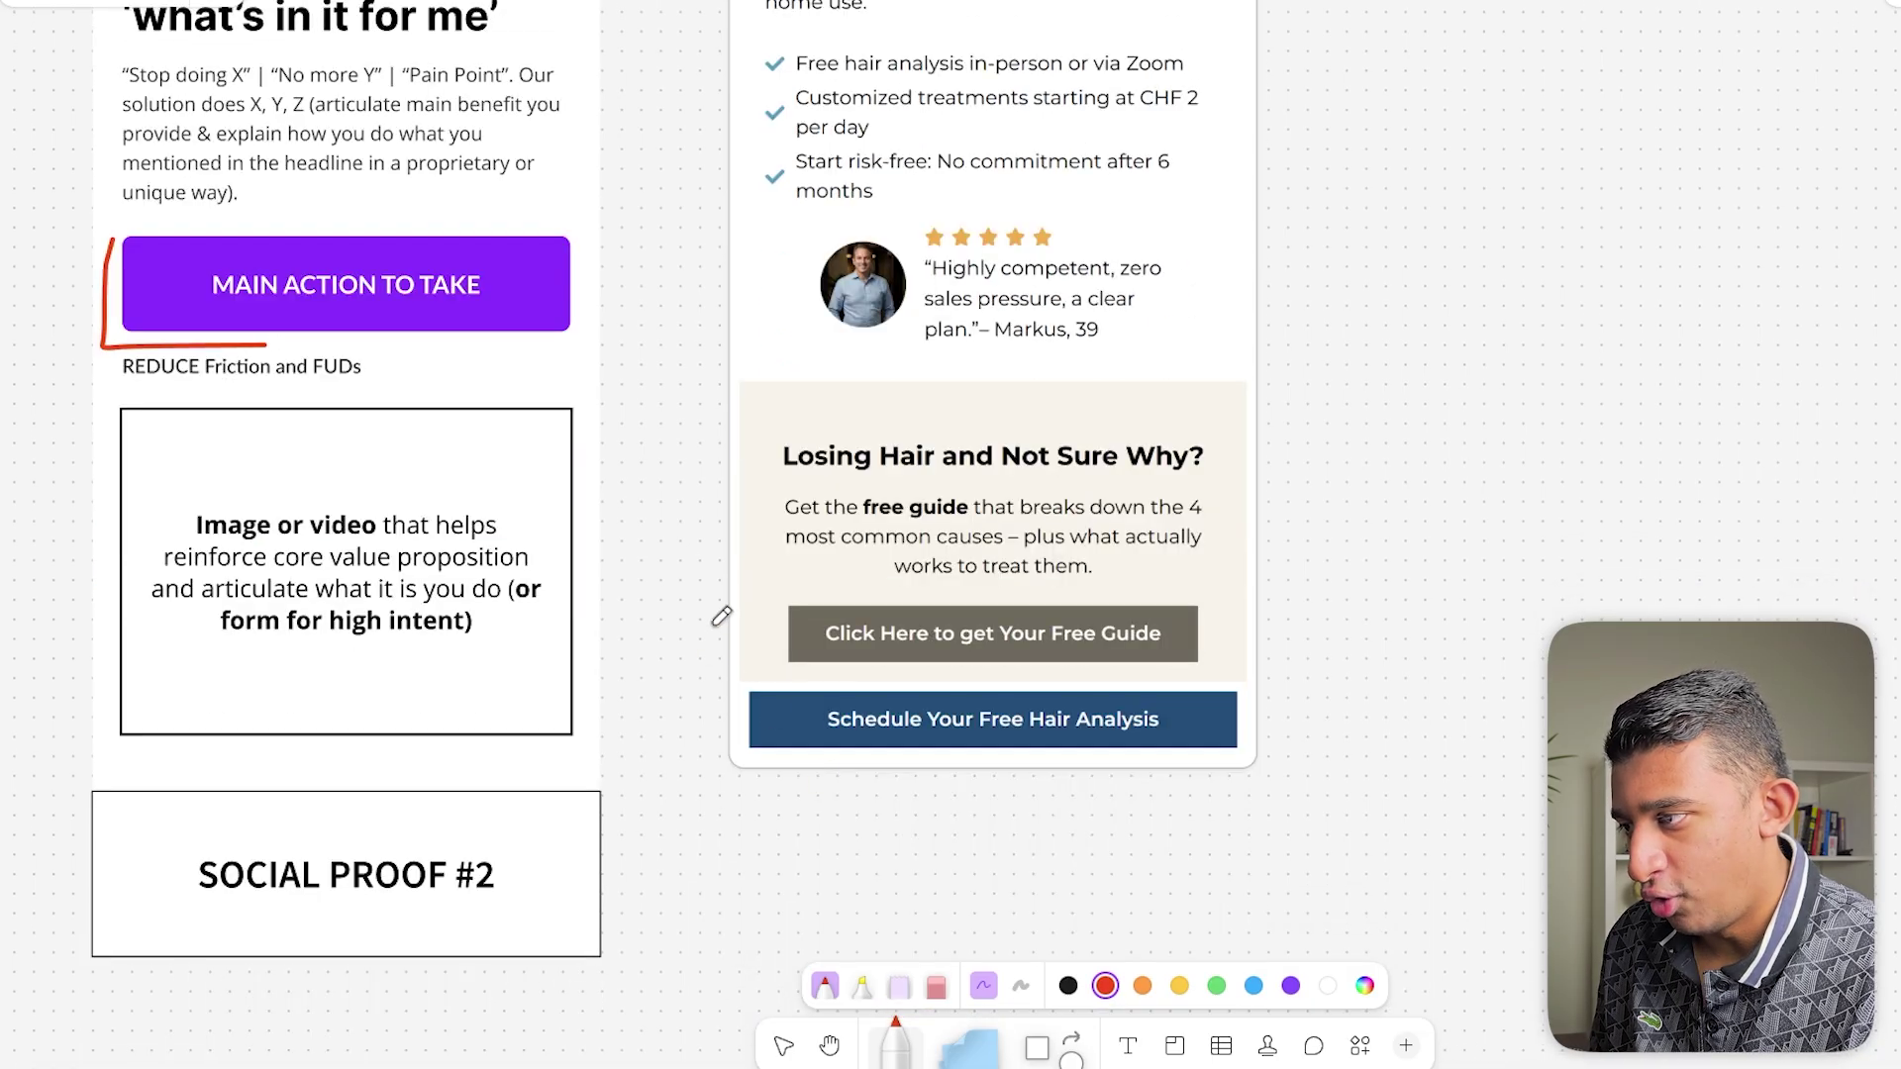
pyautogui.moveTo(715, 623)
pyautogui.mouseDown()
pyautogui.moveTo(710, 760)
pyautogui.moveTo(906, 763)
pyautogui.mouseUp()
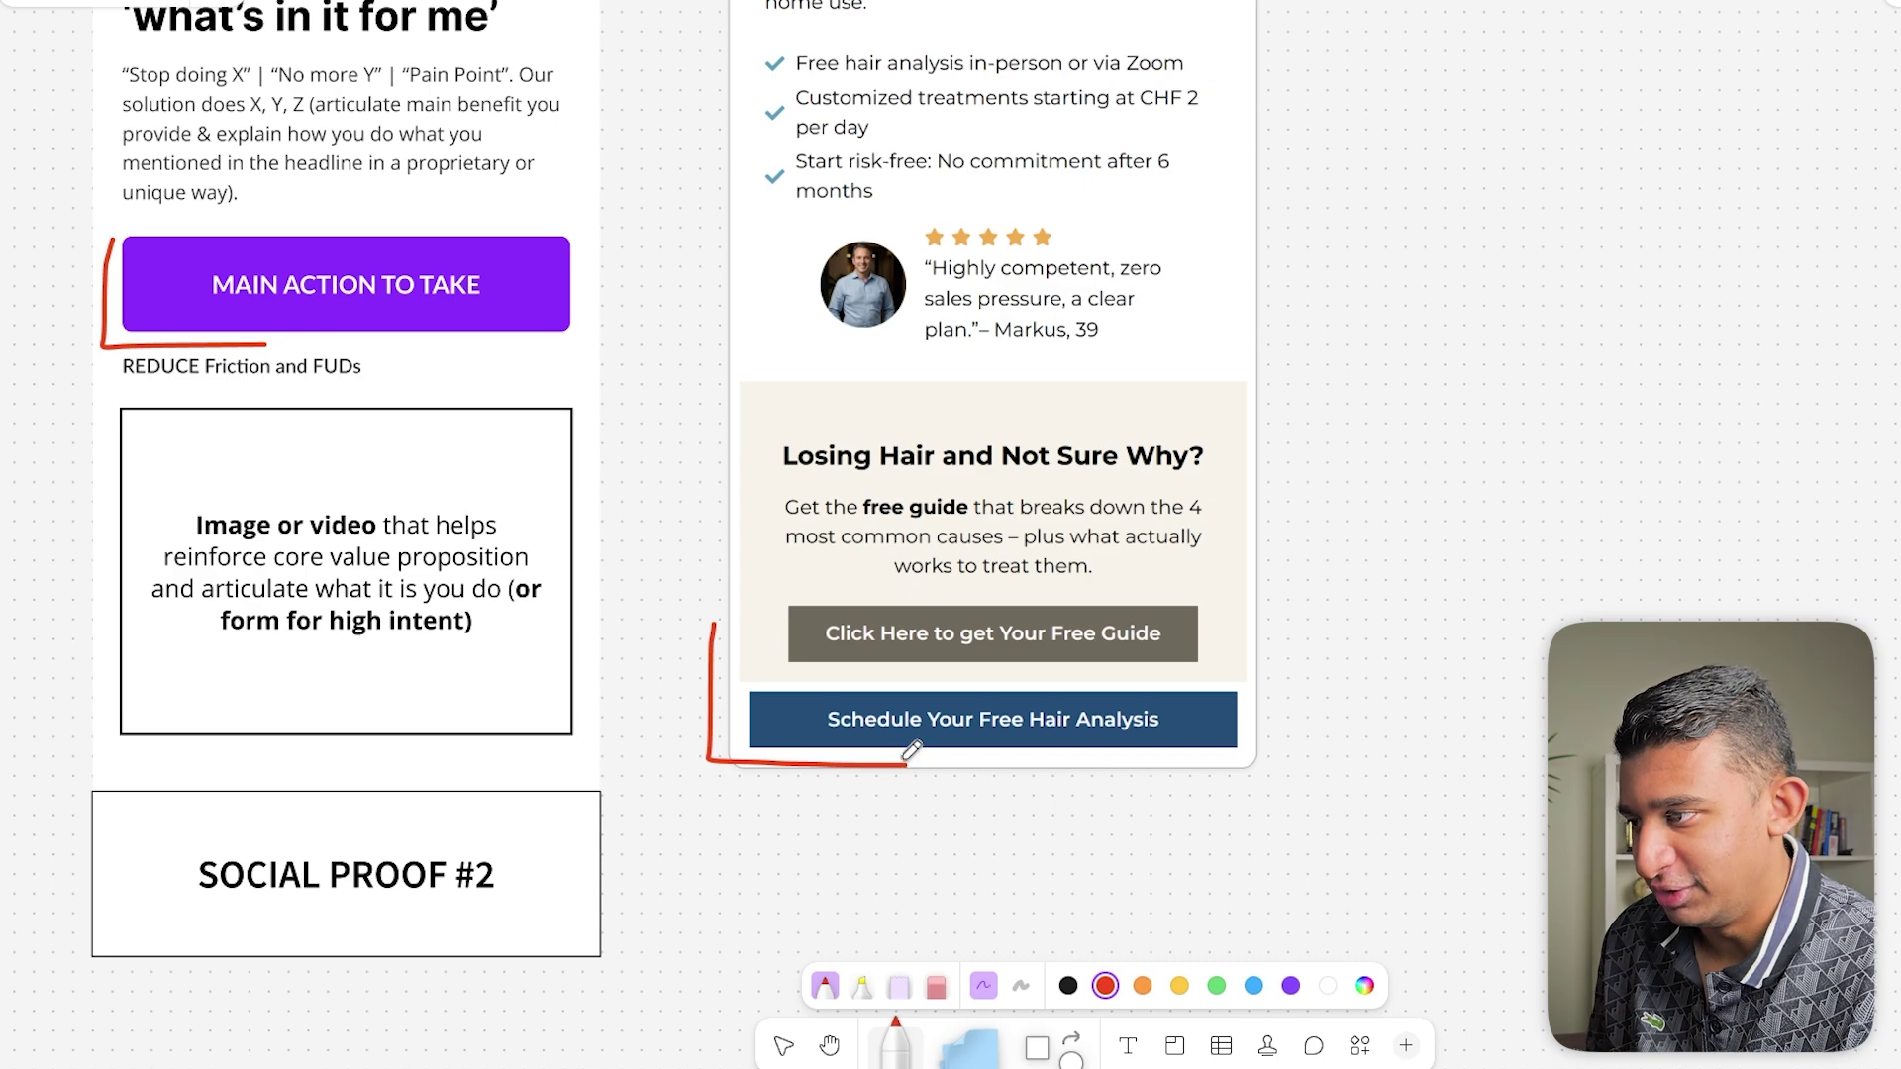
pyautogui.moveTo(764, 642)
pyautogui.mouseDown()
pyautogui.moveTo(675, 286)
pyautogui.moveTo(758, 220)
pyautogui.moveTo(750, 242)
pyautogui.mouseUp()
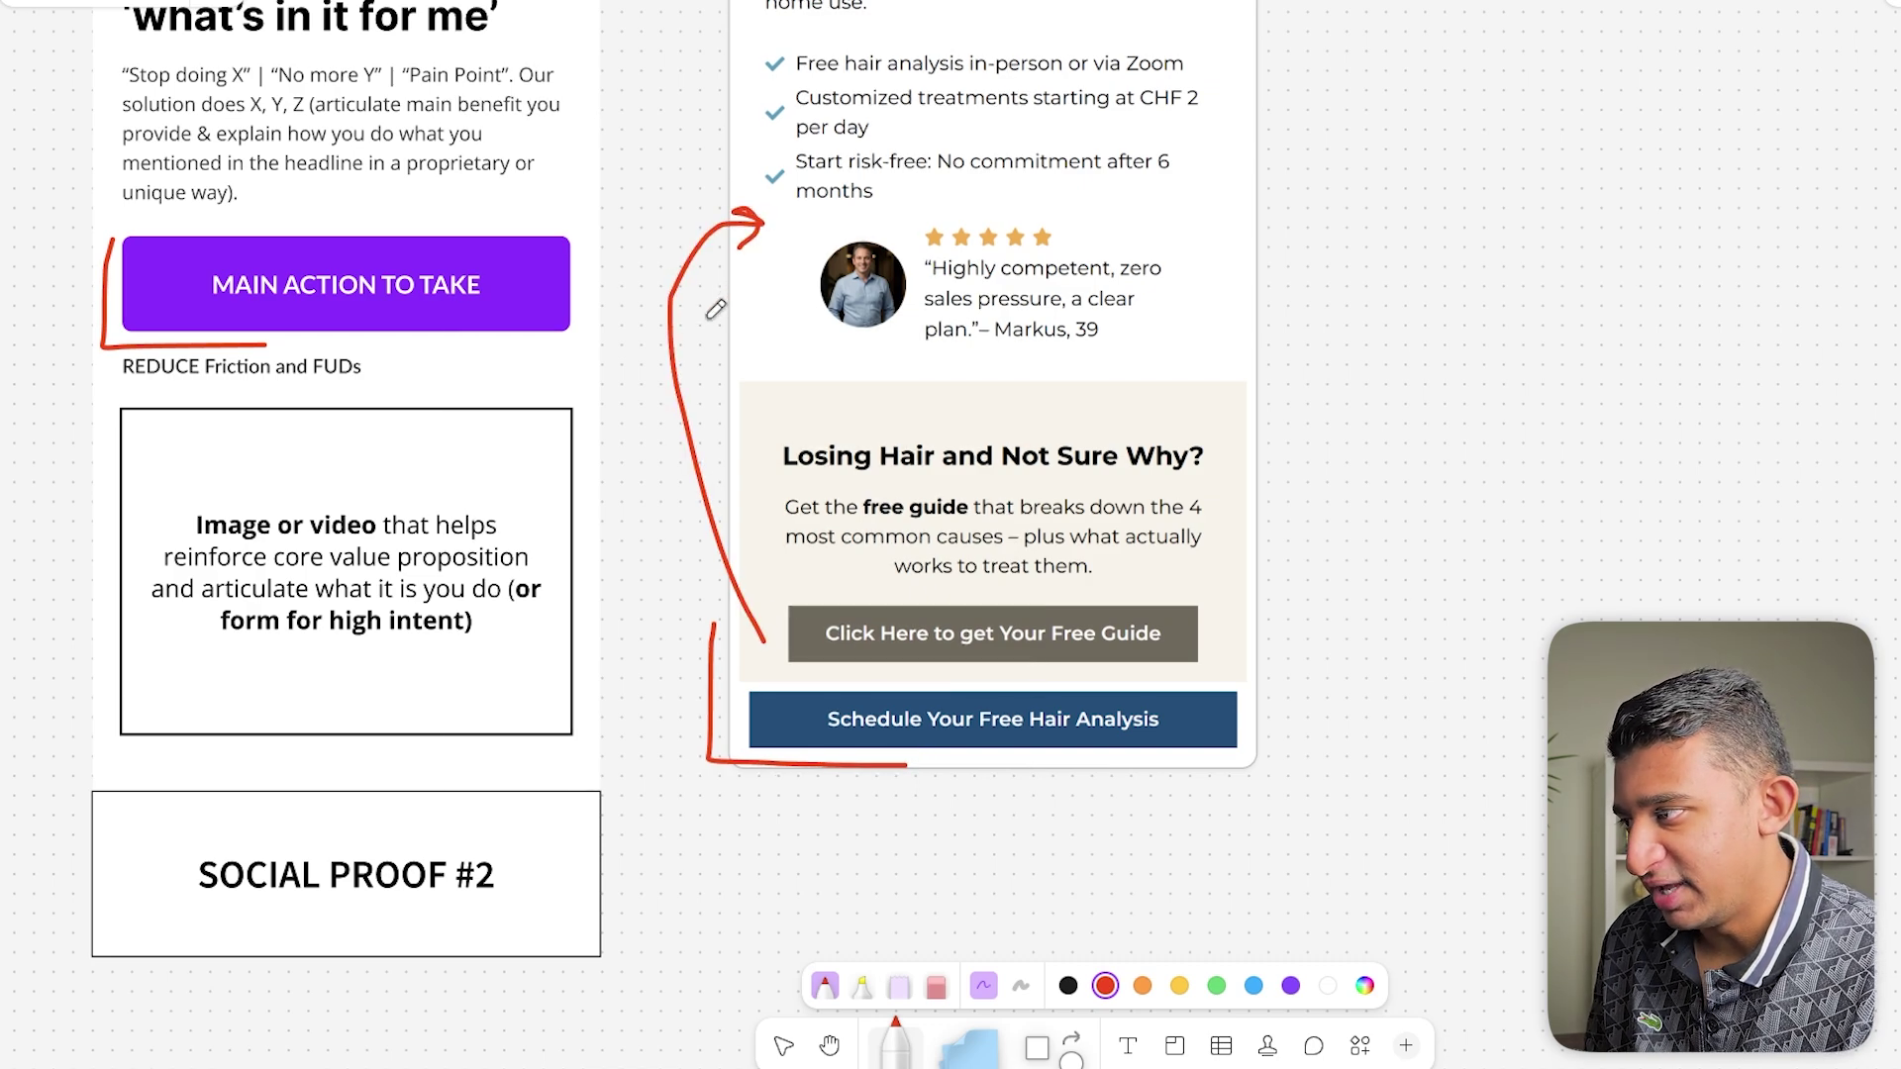
# Undo the two red brackets around the call-to-action buttons and the red arrow.
pyautogui.hotkey('ctrl', 'z')
pyautogui.hotkey('ctrl', 'z')
pyautogui.hotkey('ctrl', 'z')
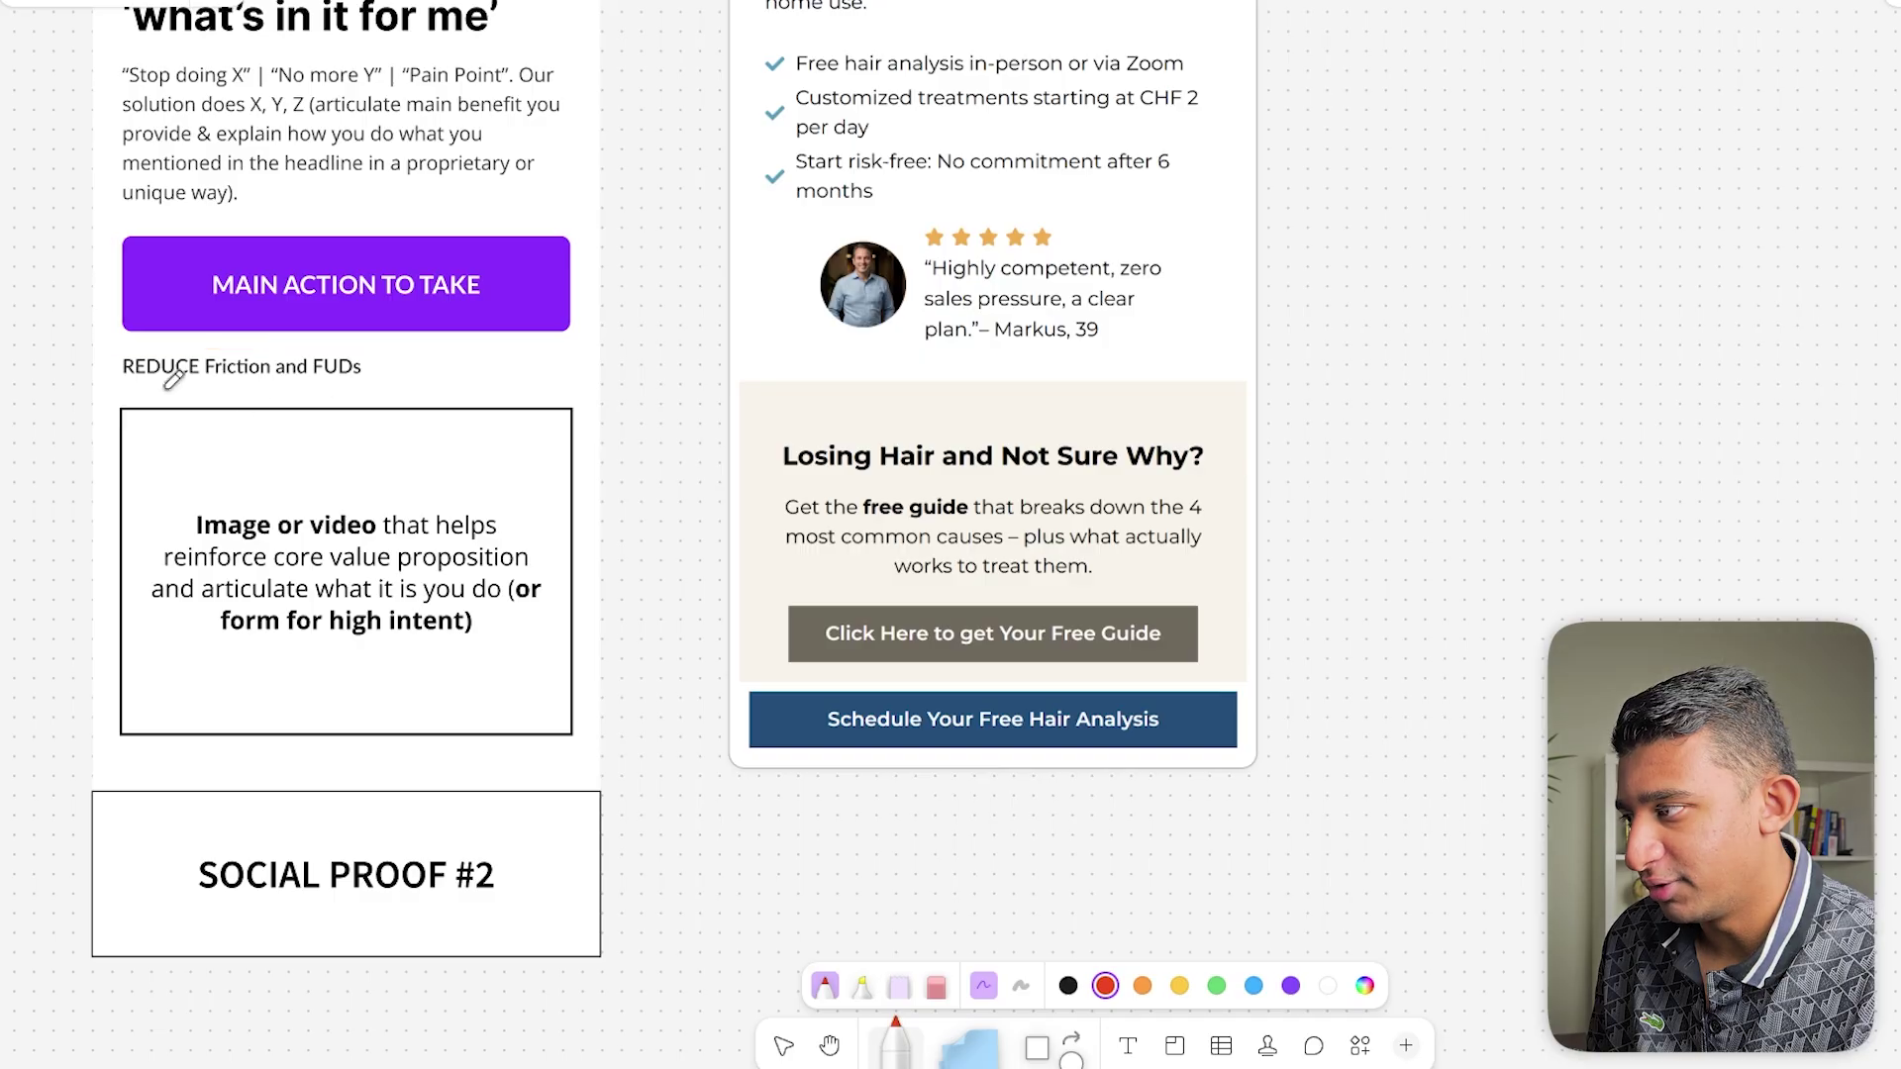
# Mark the "REDUCE Friction and FUDs" label in the mobile wireframe in red and examine the Alcove hero's reassurance points.
pyautogui.scroll(2, 106, 340)
pyautogui.moveTo(103, 339)
pyautogui.mouseDown()
pyautogui.moveTo(111, 390)
pyautogui.moveTo(232, 406)
pyautogui.moveTo(415, 398)
pyautogui.moveTo(418, 374)
pyautogui.mouseUp()
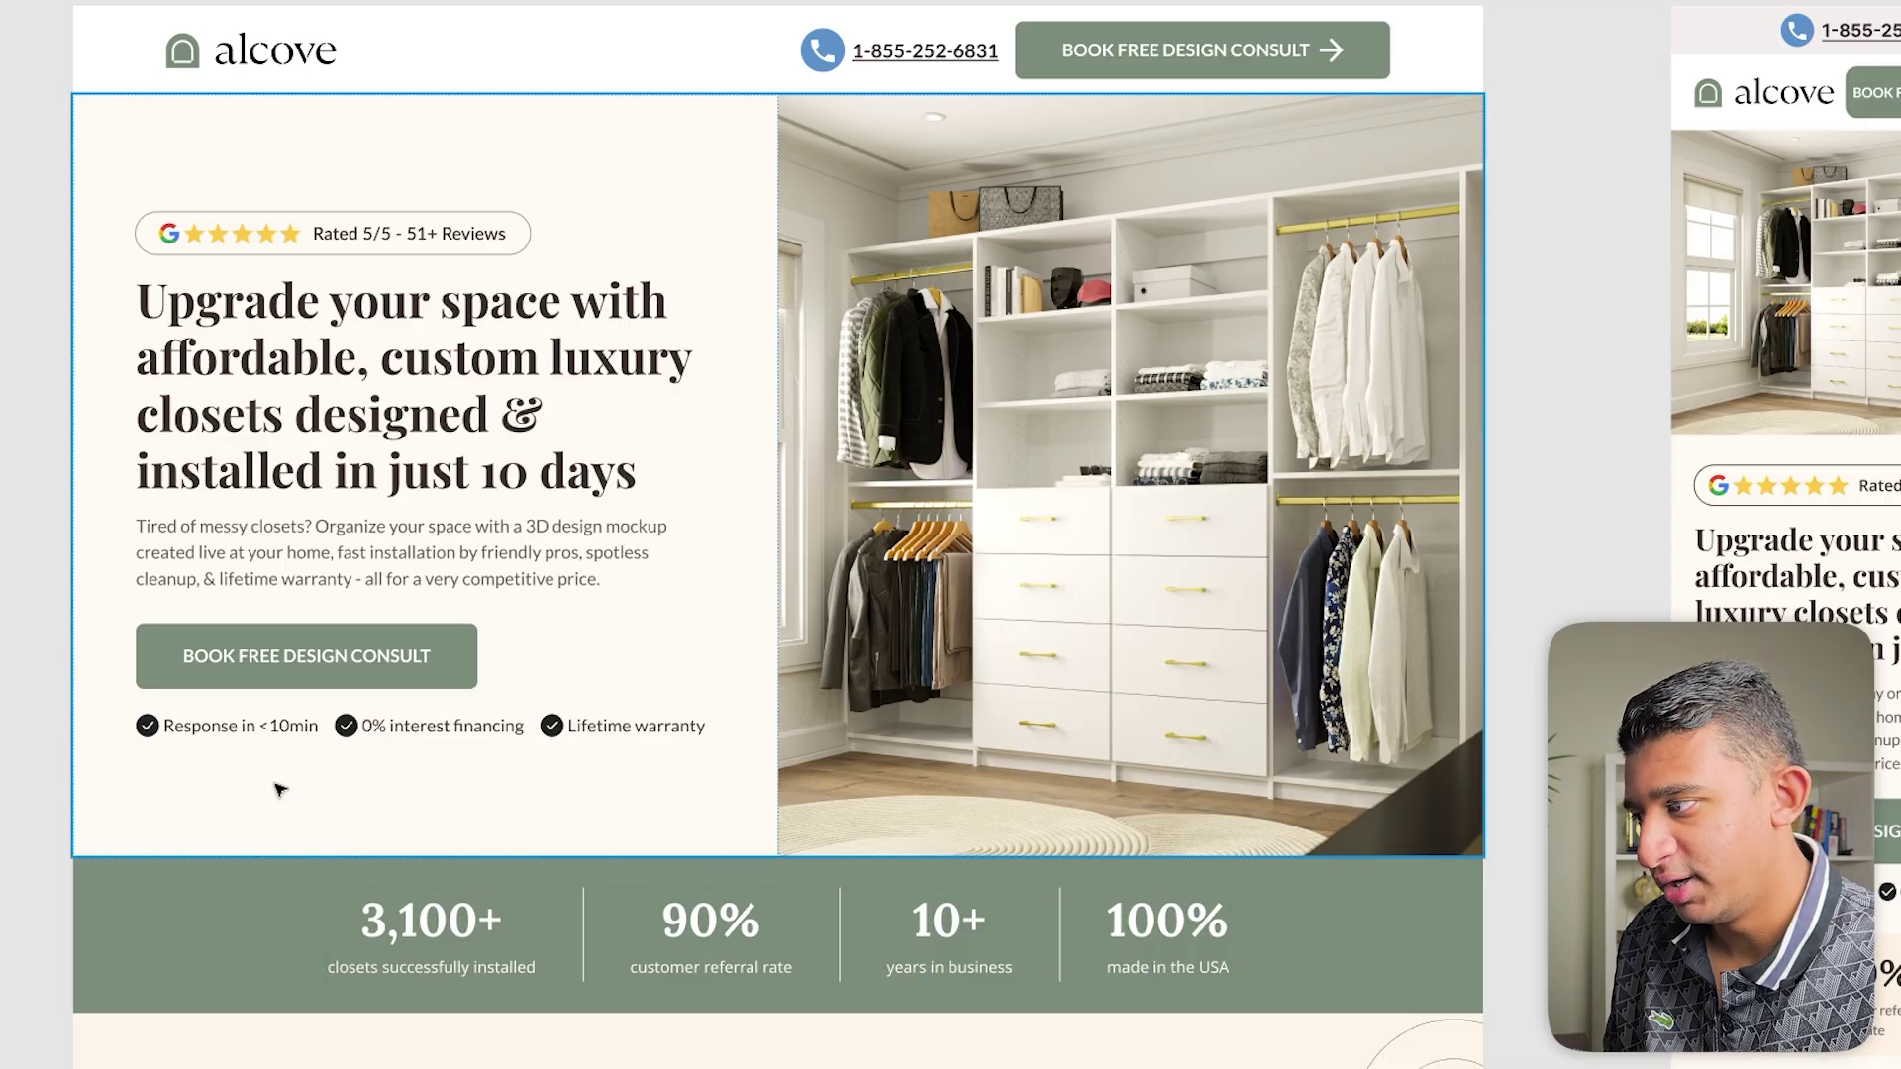
pyautogui.scroll(3, 204, 755)
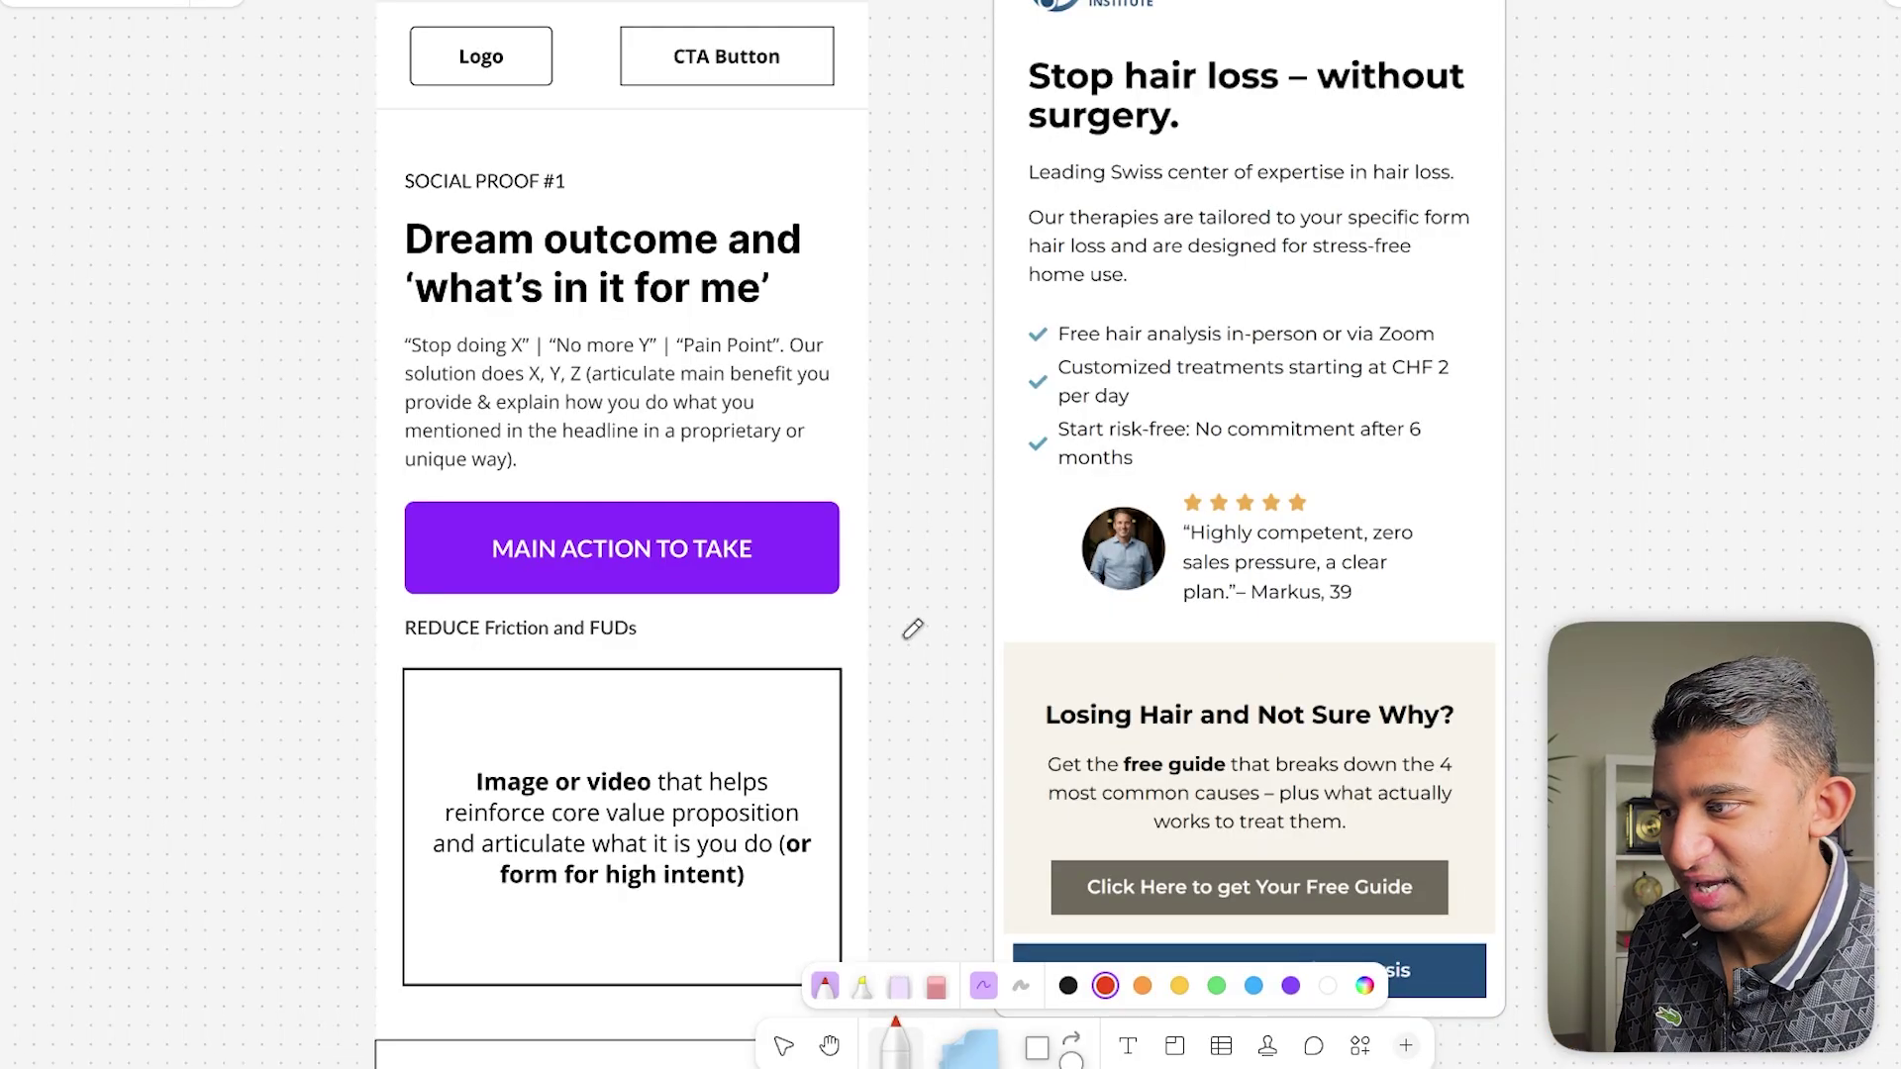
# Mark the mobile wireframe's "Image or video" box in red and point out the "see results in as few as 4 weeks" headline on the HairClub page.
pyautogui.scroll(-2, 905, 638)
pyautogui.moveTo(432, 674)
pyautogui.mouseDown()
pyautogui.moveTo(415, 814)
pyautogui.moveTo(644, 814)
pyautogui.mouseUp()
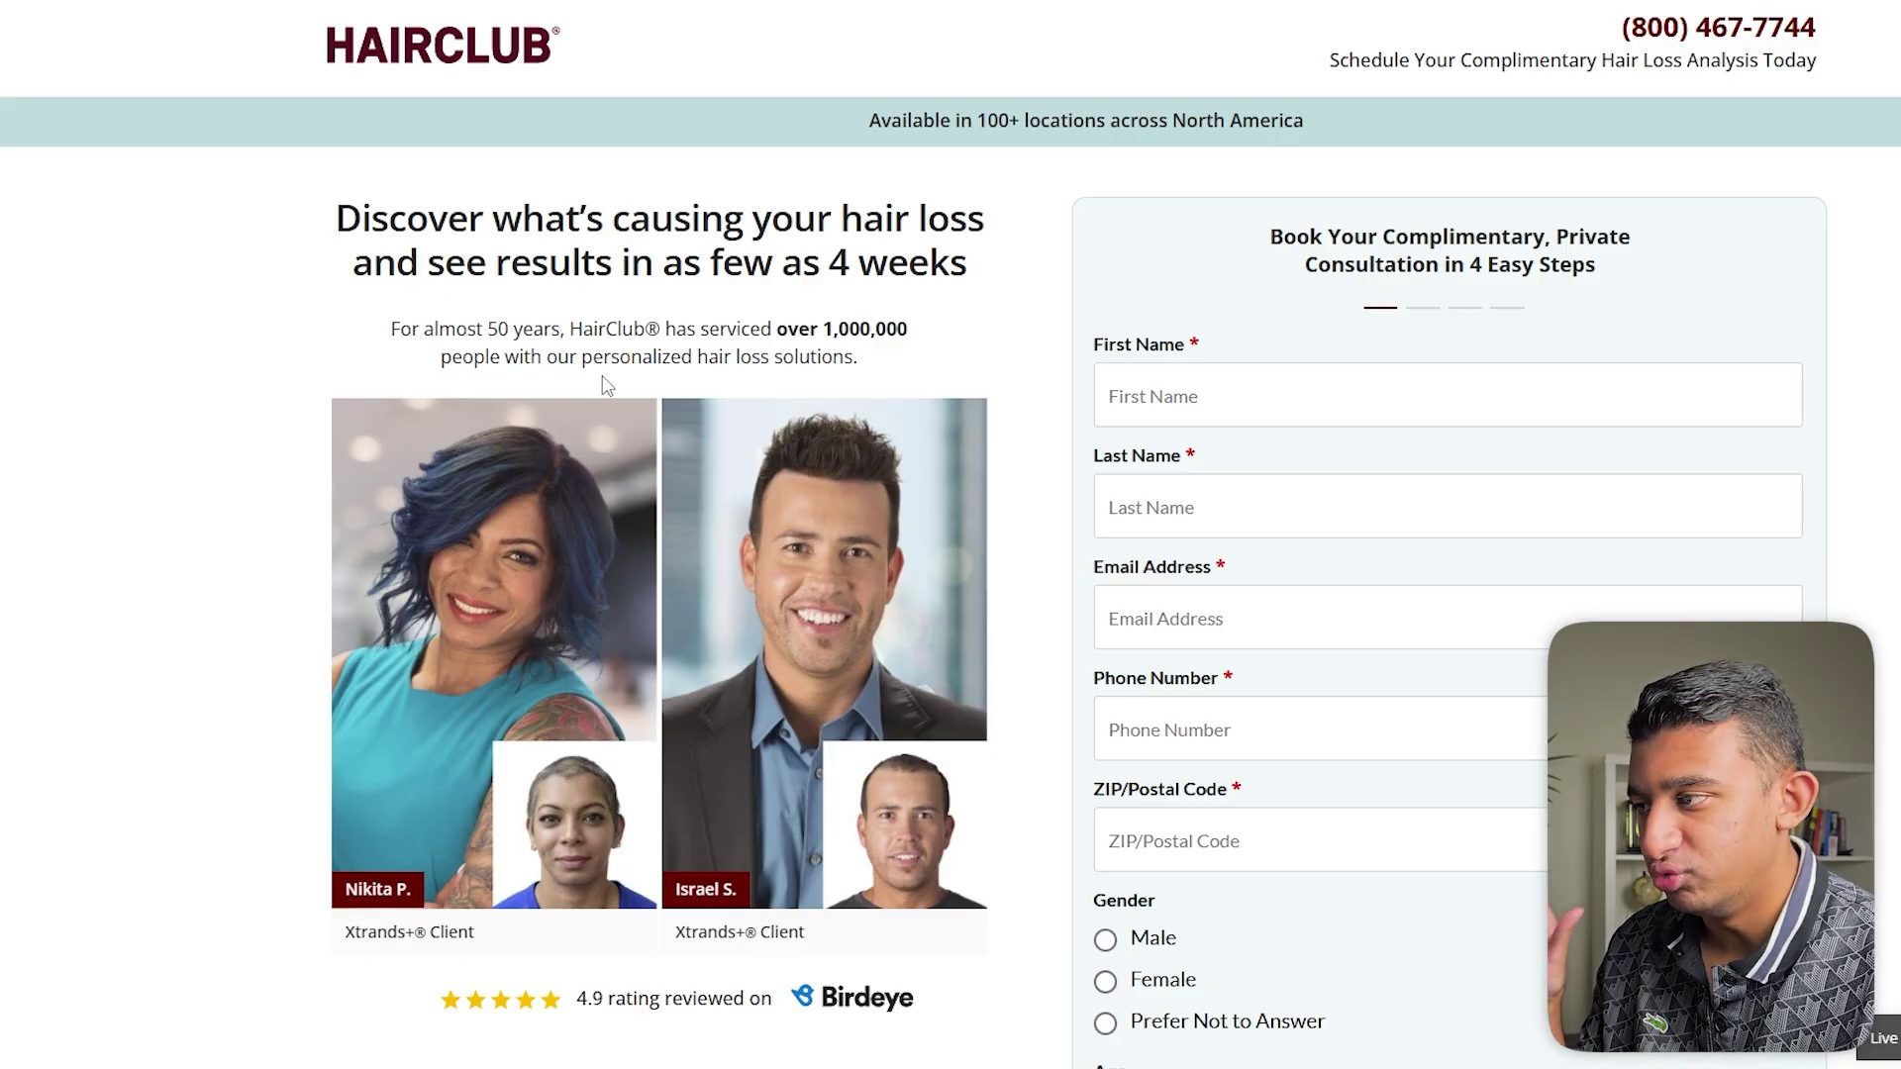
pyautogui.moveTo(429, 266); pyautogui.dragTo(976, 292)
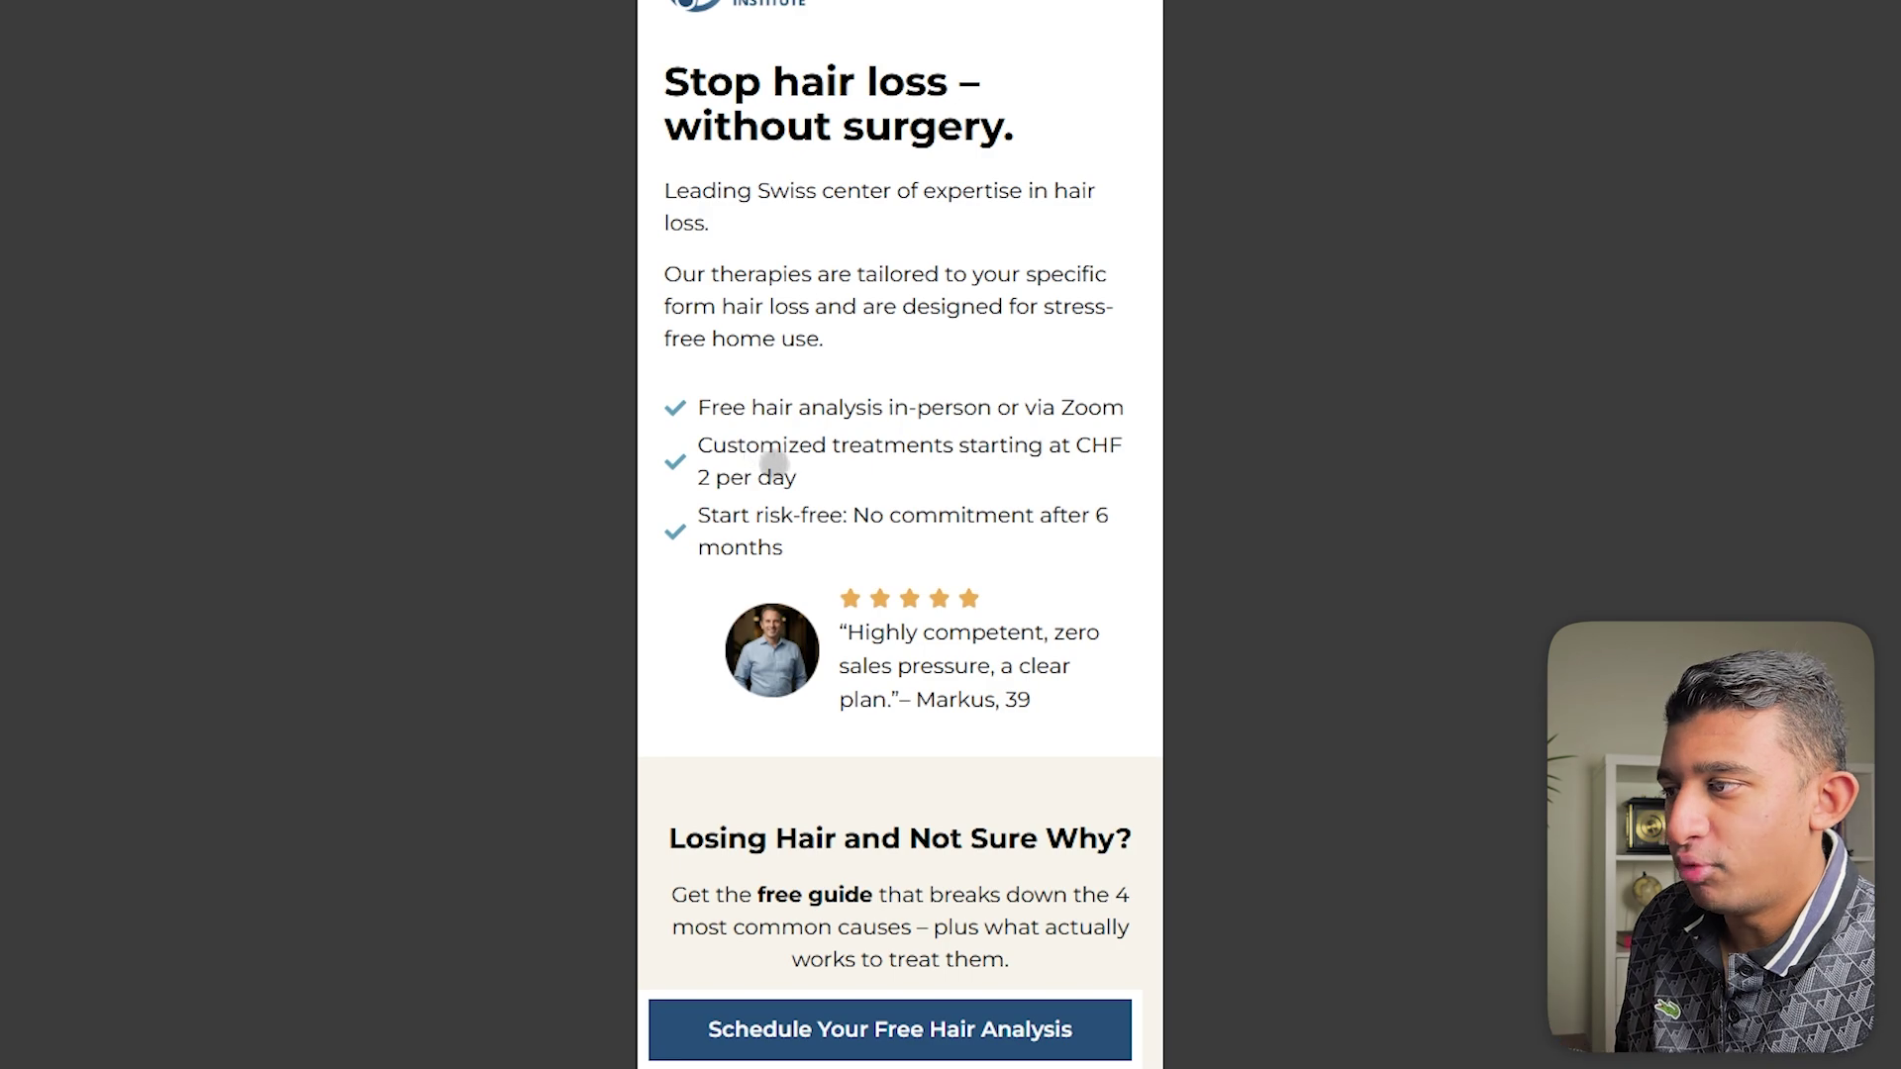
# Examine the Swiss Trichology Institute mobile page from its hero and free guide offer down to the step cards.
pyautogui.scroll(-5, 777, 460)
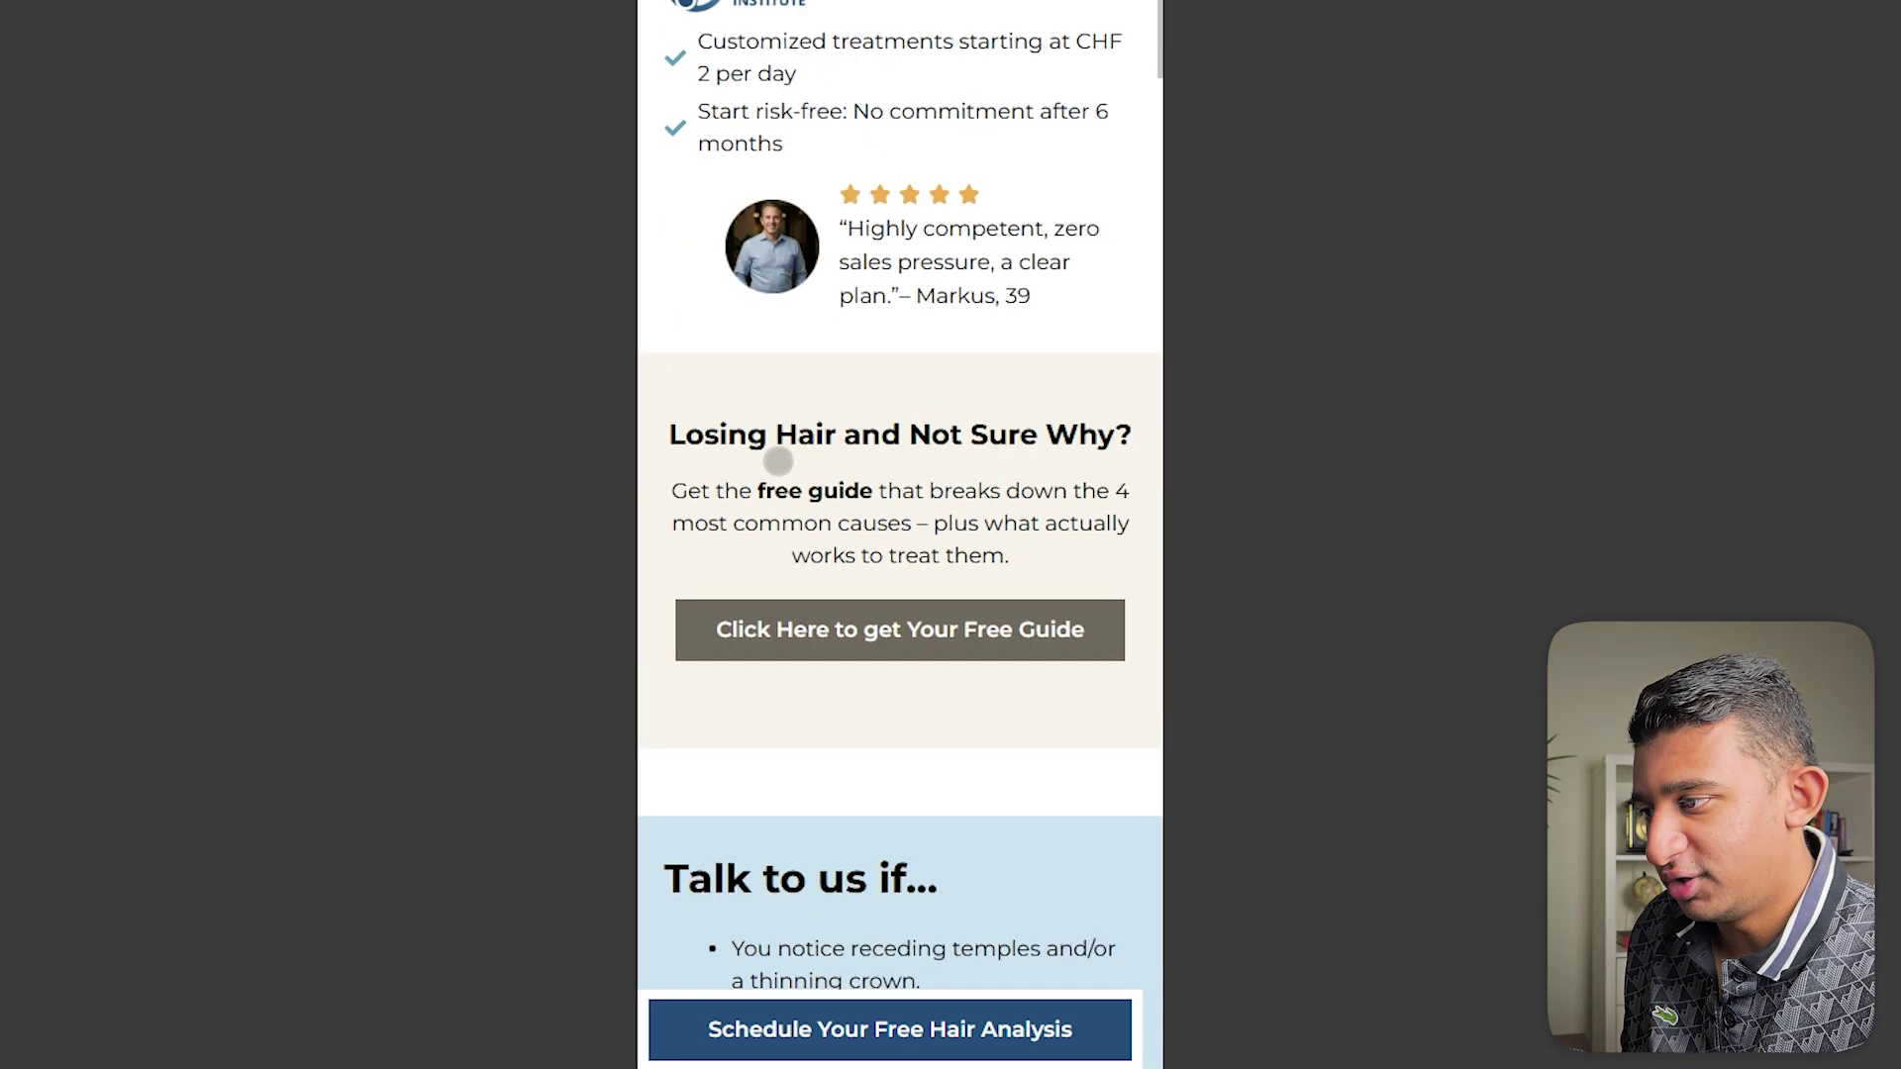
pyautogui.scroll(4, 782, 461)
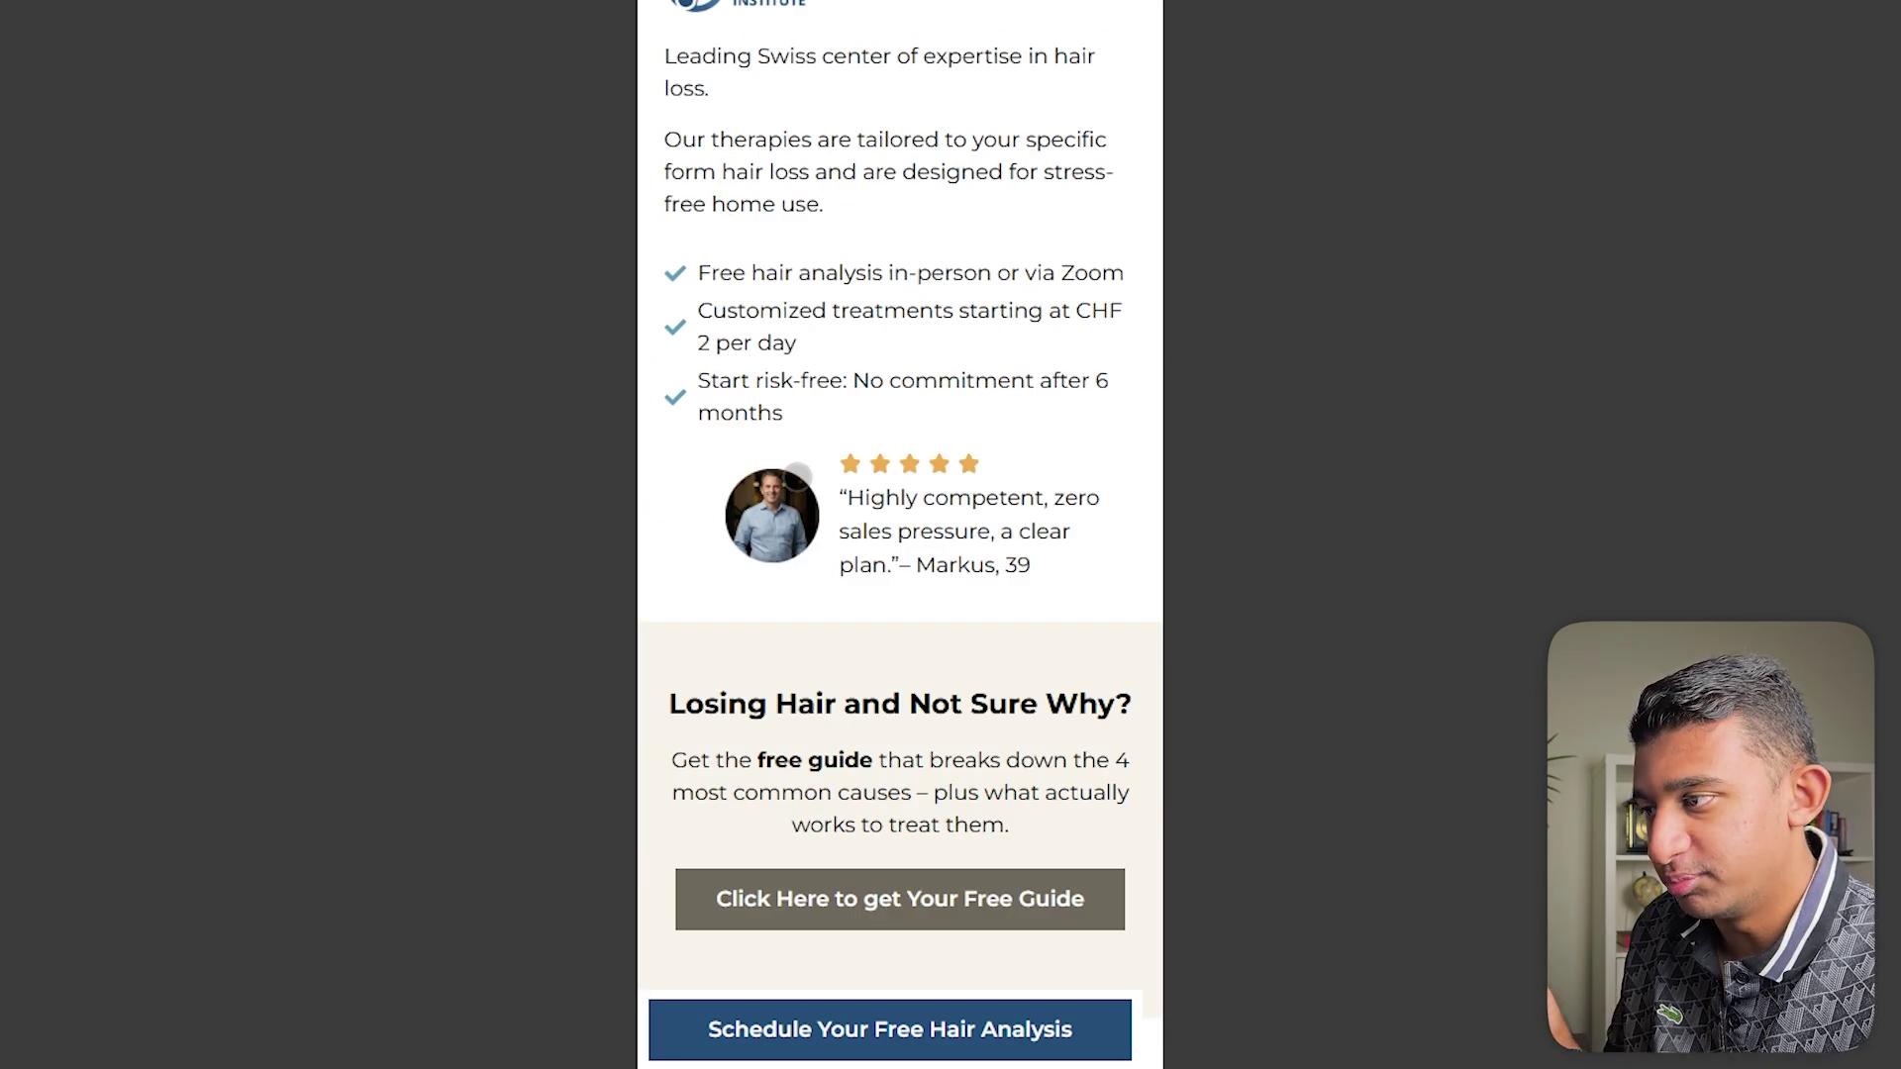
pyautogui.scroll(-15, 800, 477)
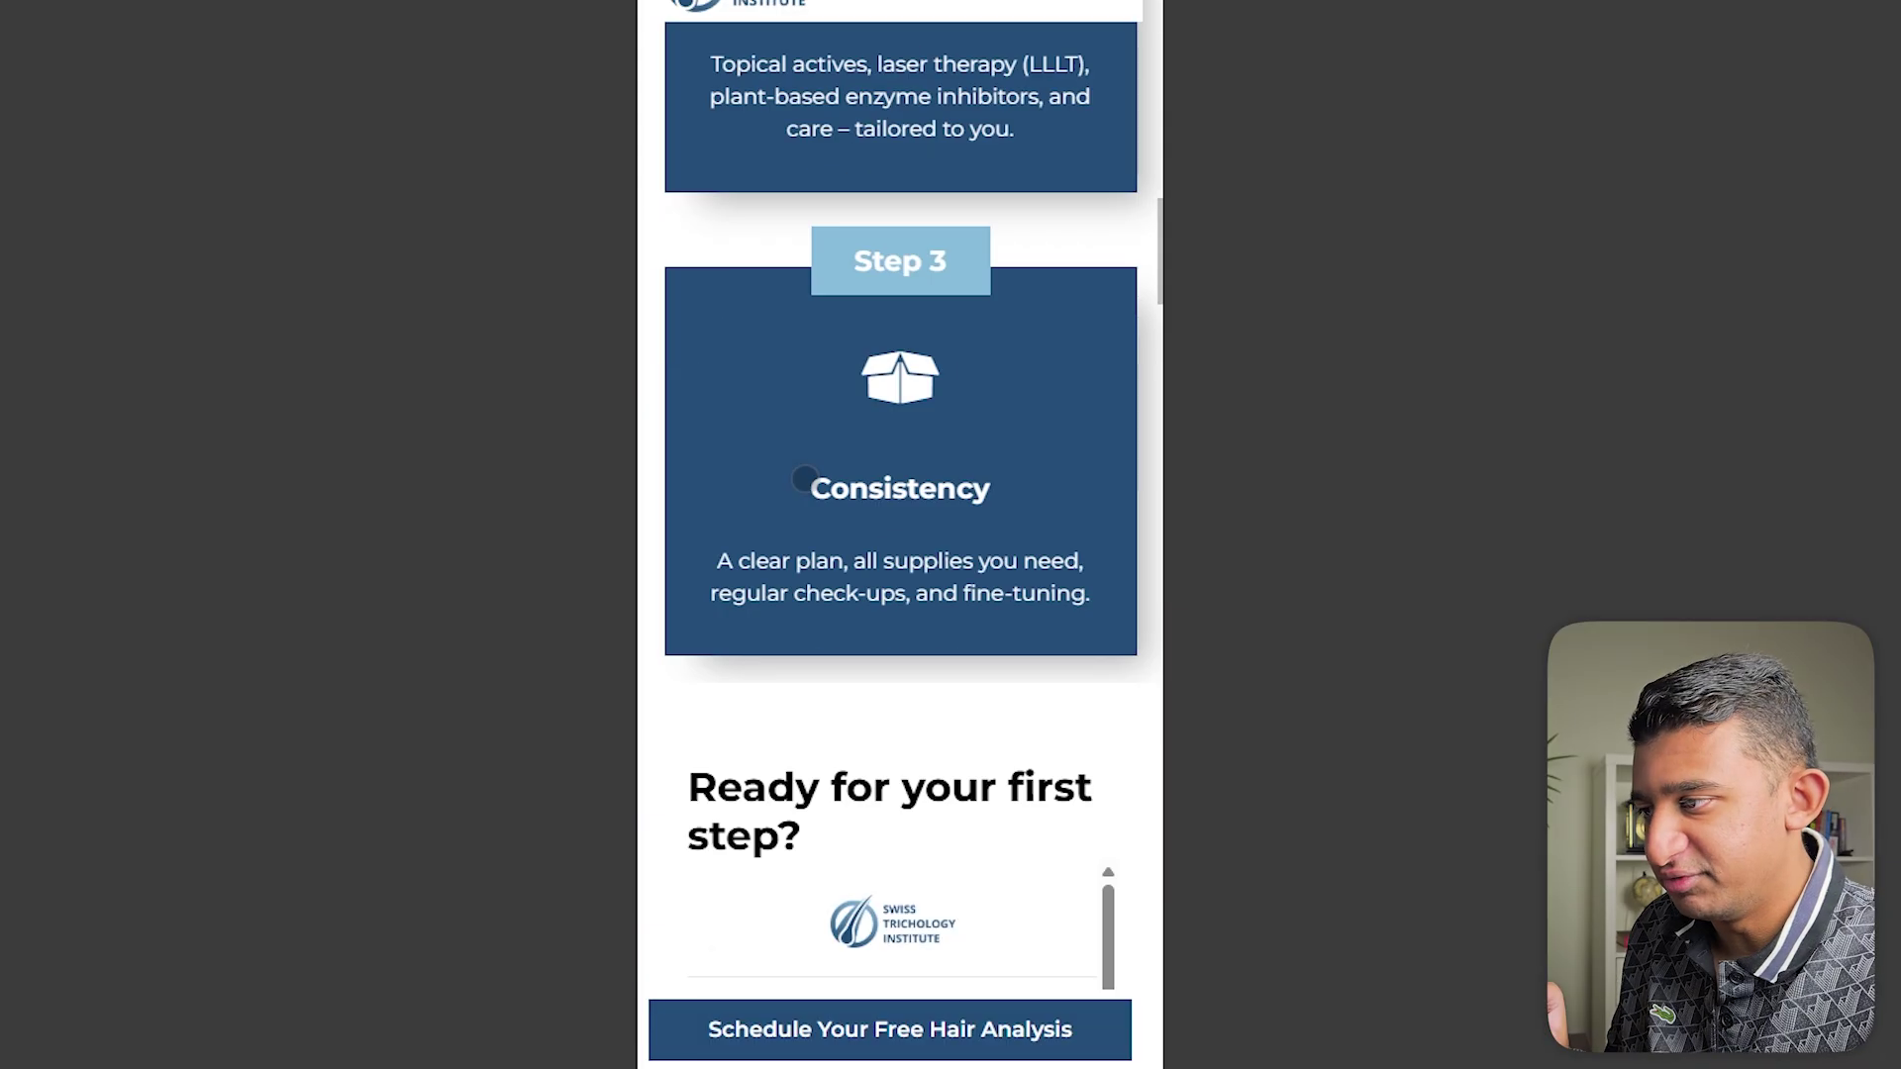
pyautogui.scroll(3, 802, 479)
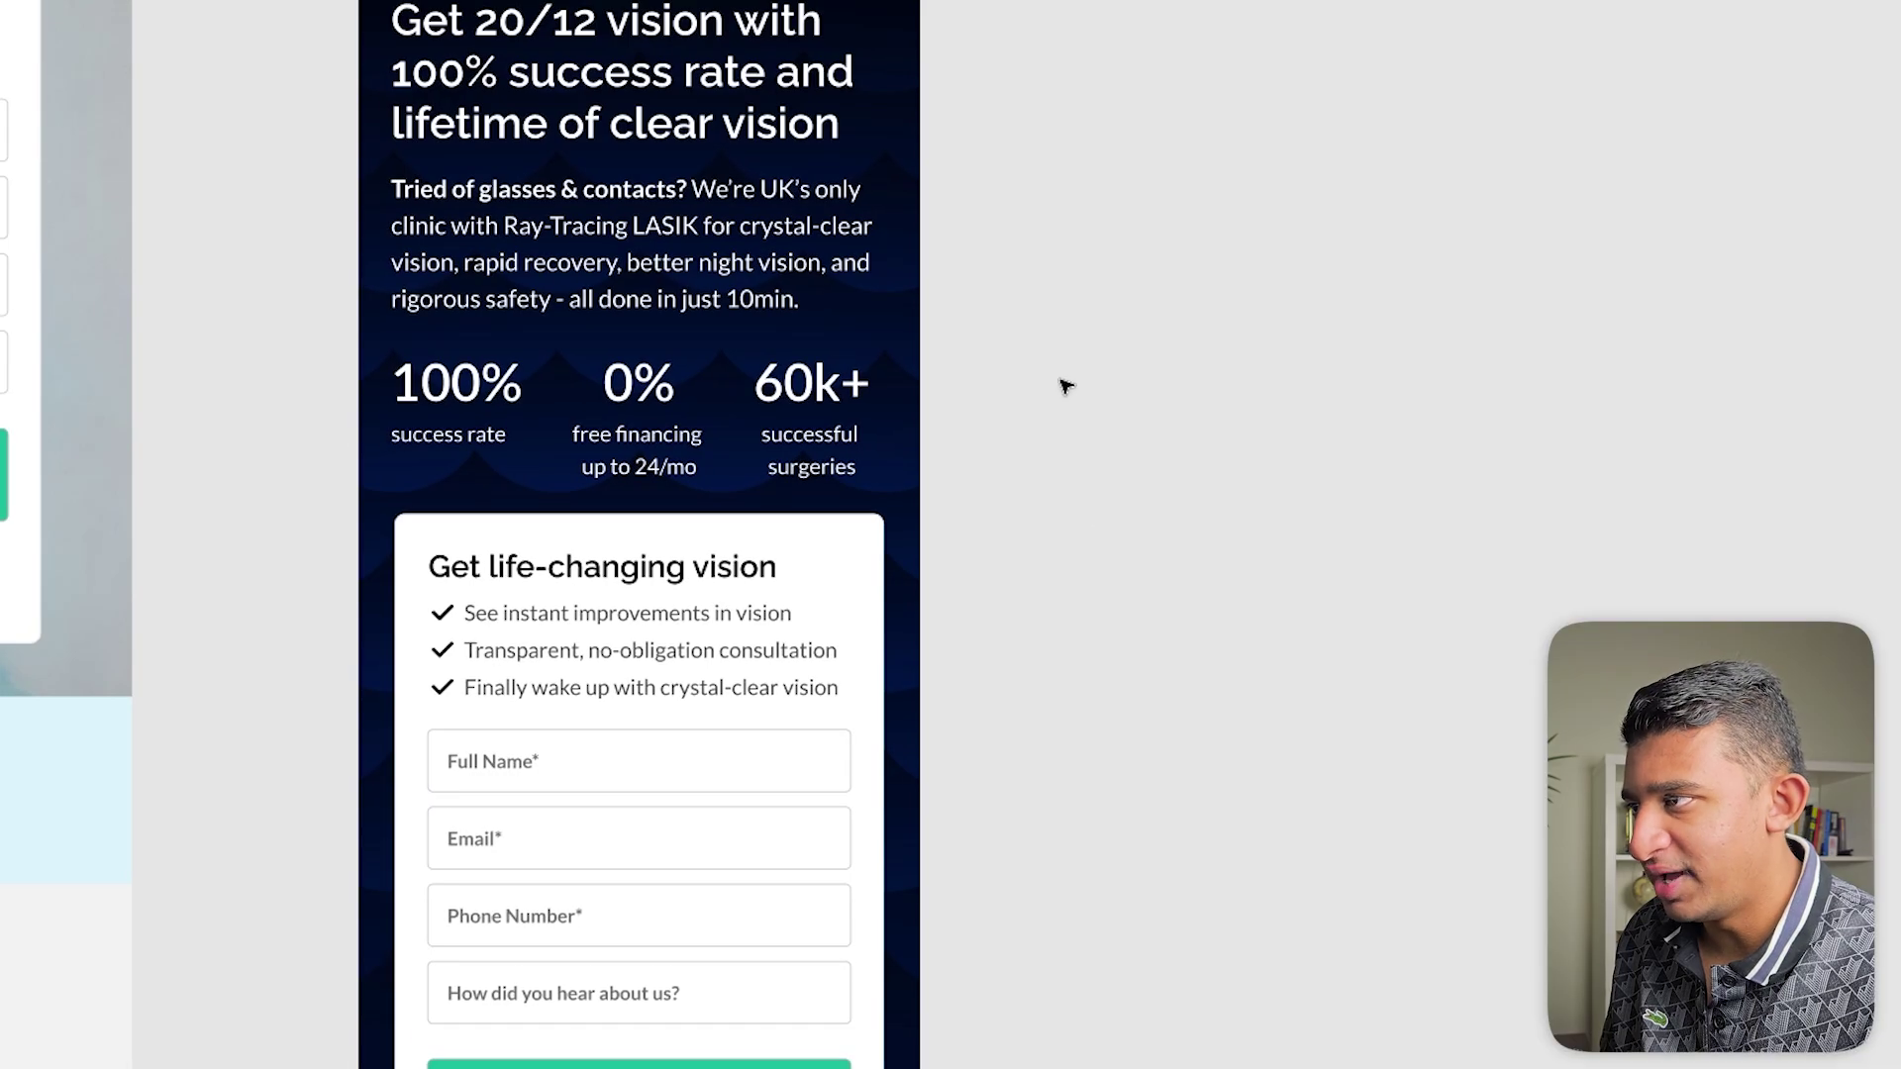
# In the LASIK clinic's mobile design, examine the statistics, the "Get life-changing vision" form and the customer quote below it.
pyautogui.moveTo(1066, 386); pyautogui.dragTo(1049, 178)
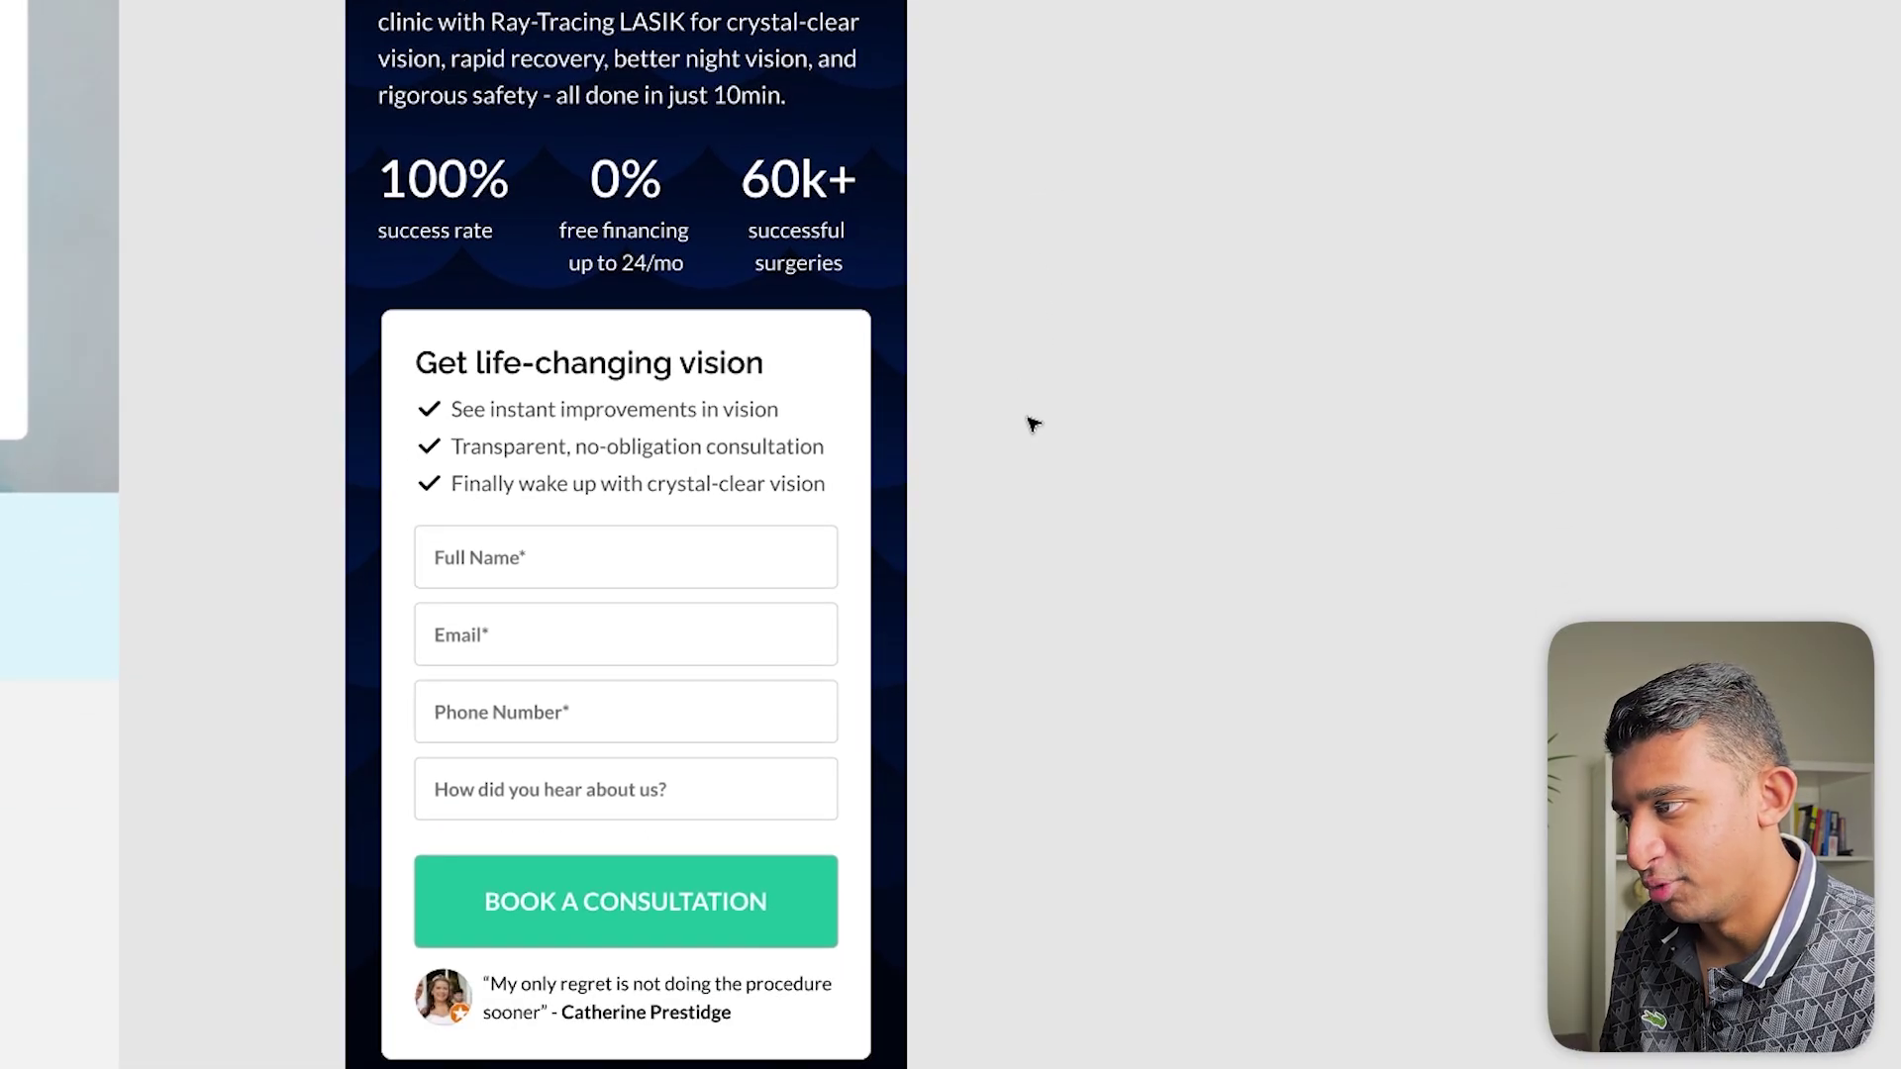
pyautogui.moveTo(1047, 472); pyautogui.dragTo(1043, 380)
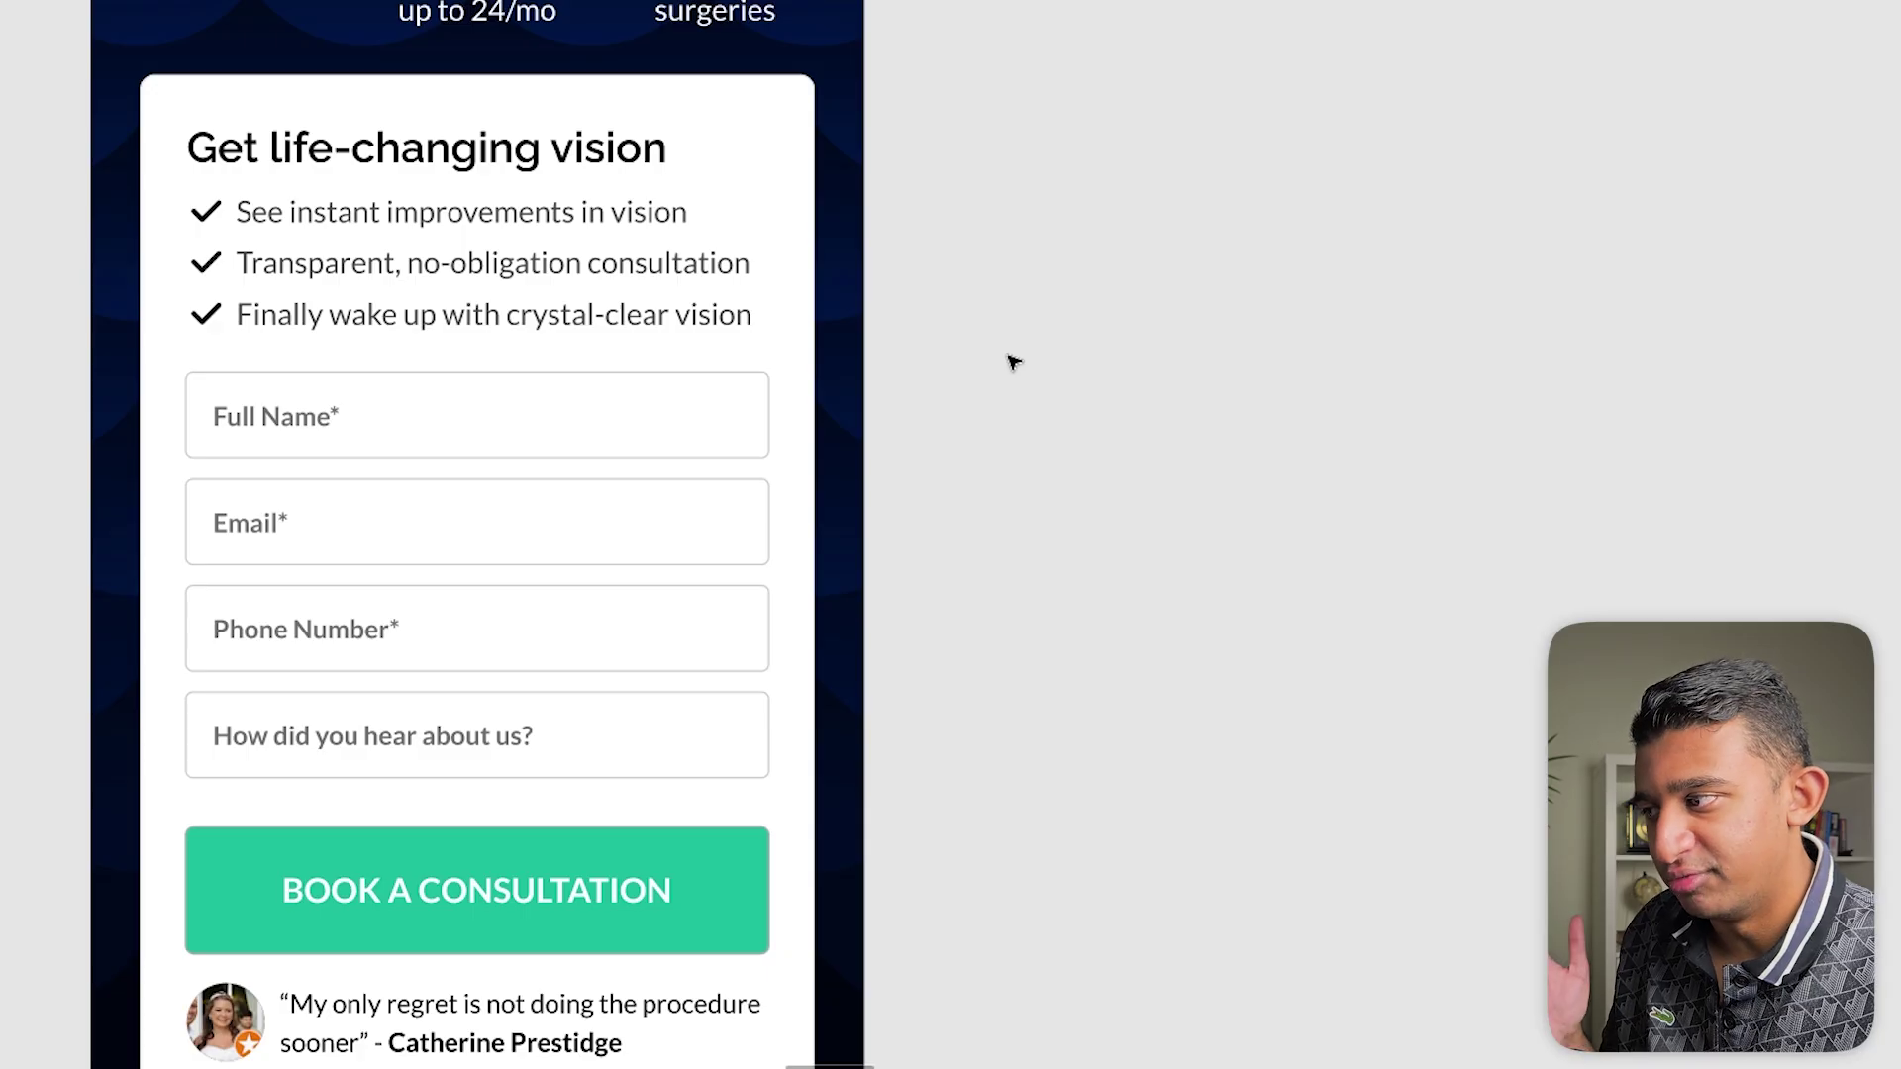
pyautogui.scroll(-1, 1012, 362)
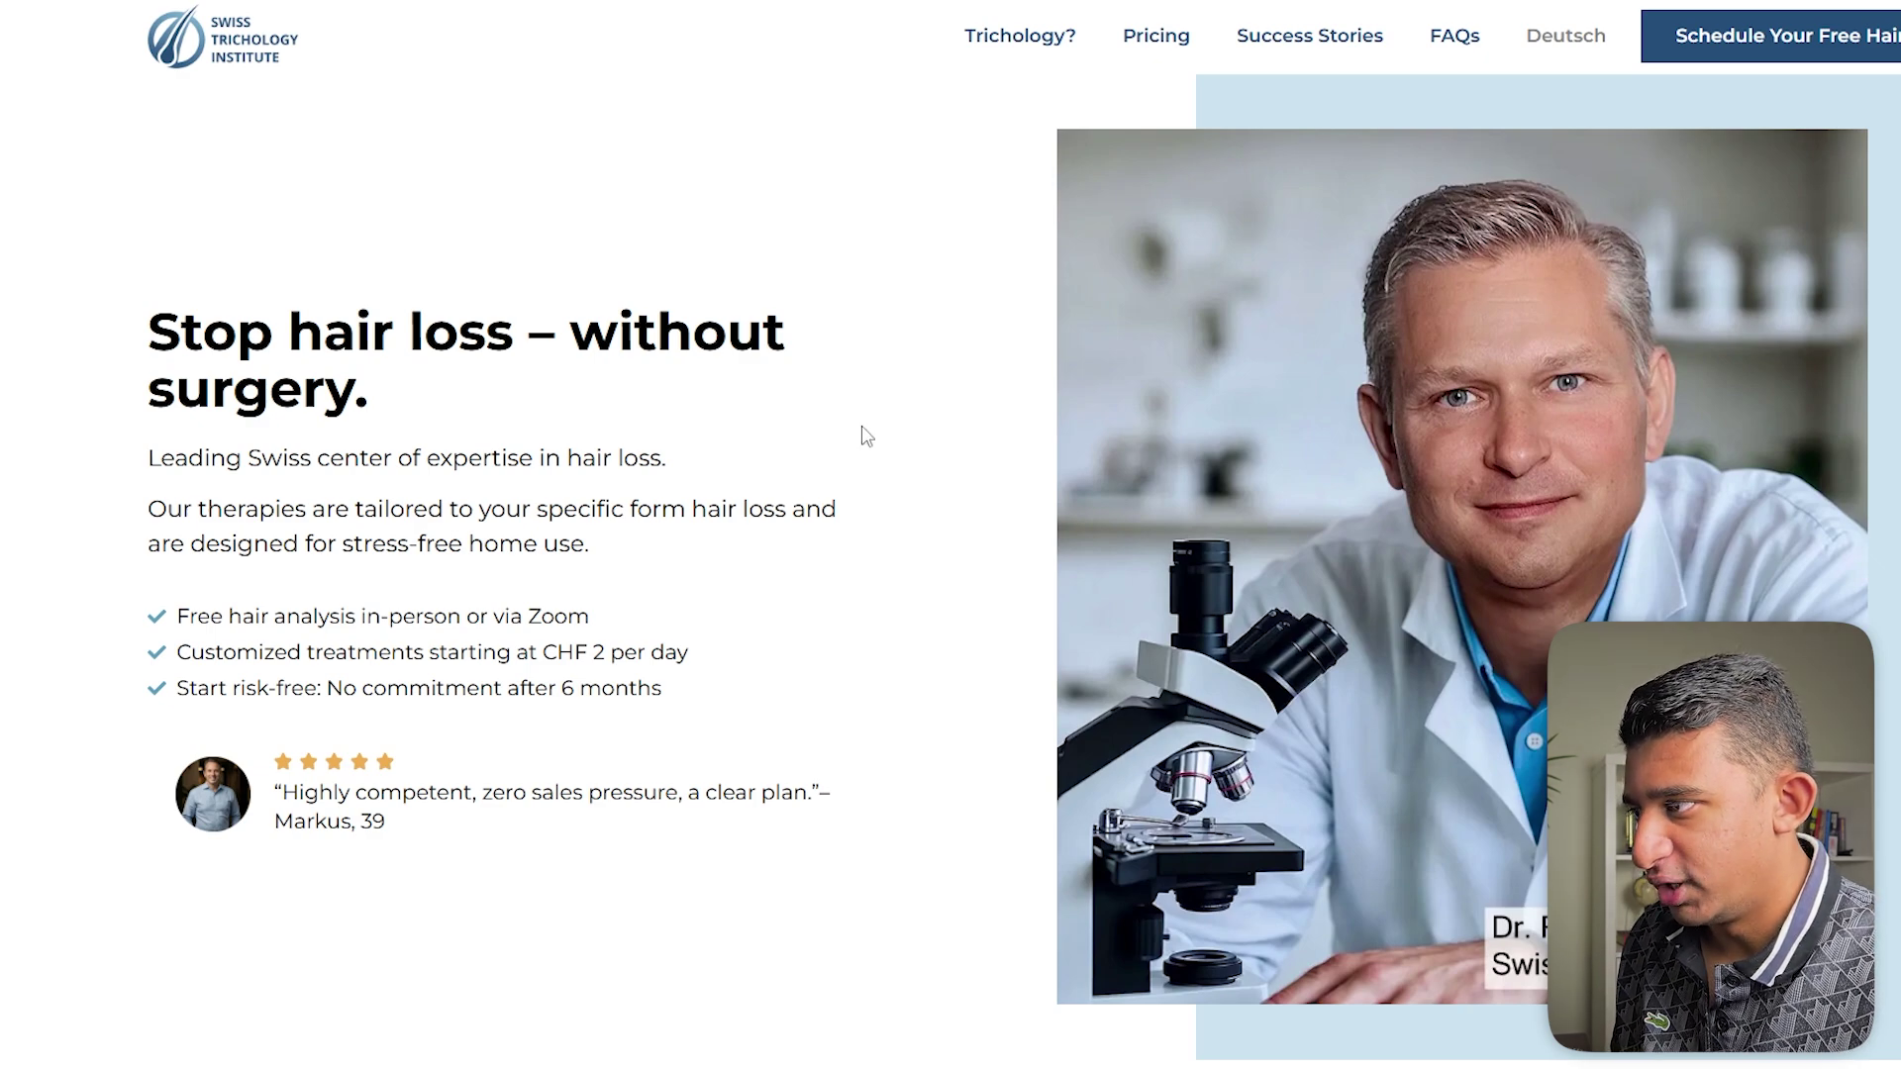
# Send ChatGPT the full text of the Swiss Trichology Institute page, and paste in the "Prompt for Headline" copied from the Landing Page Prompts document.
pyautogui.hotkey('ctrl', 'a')
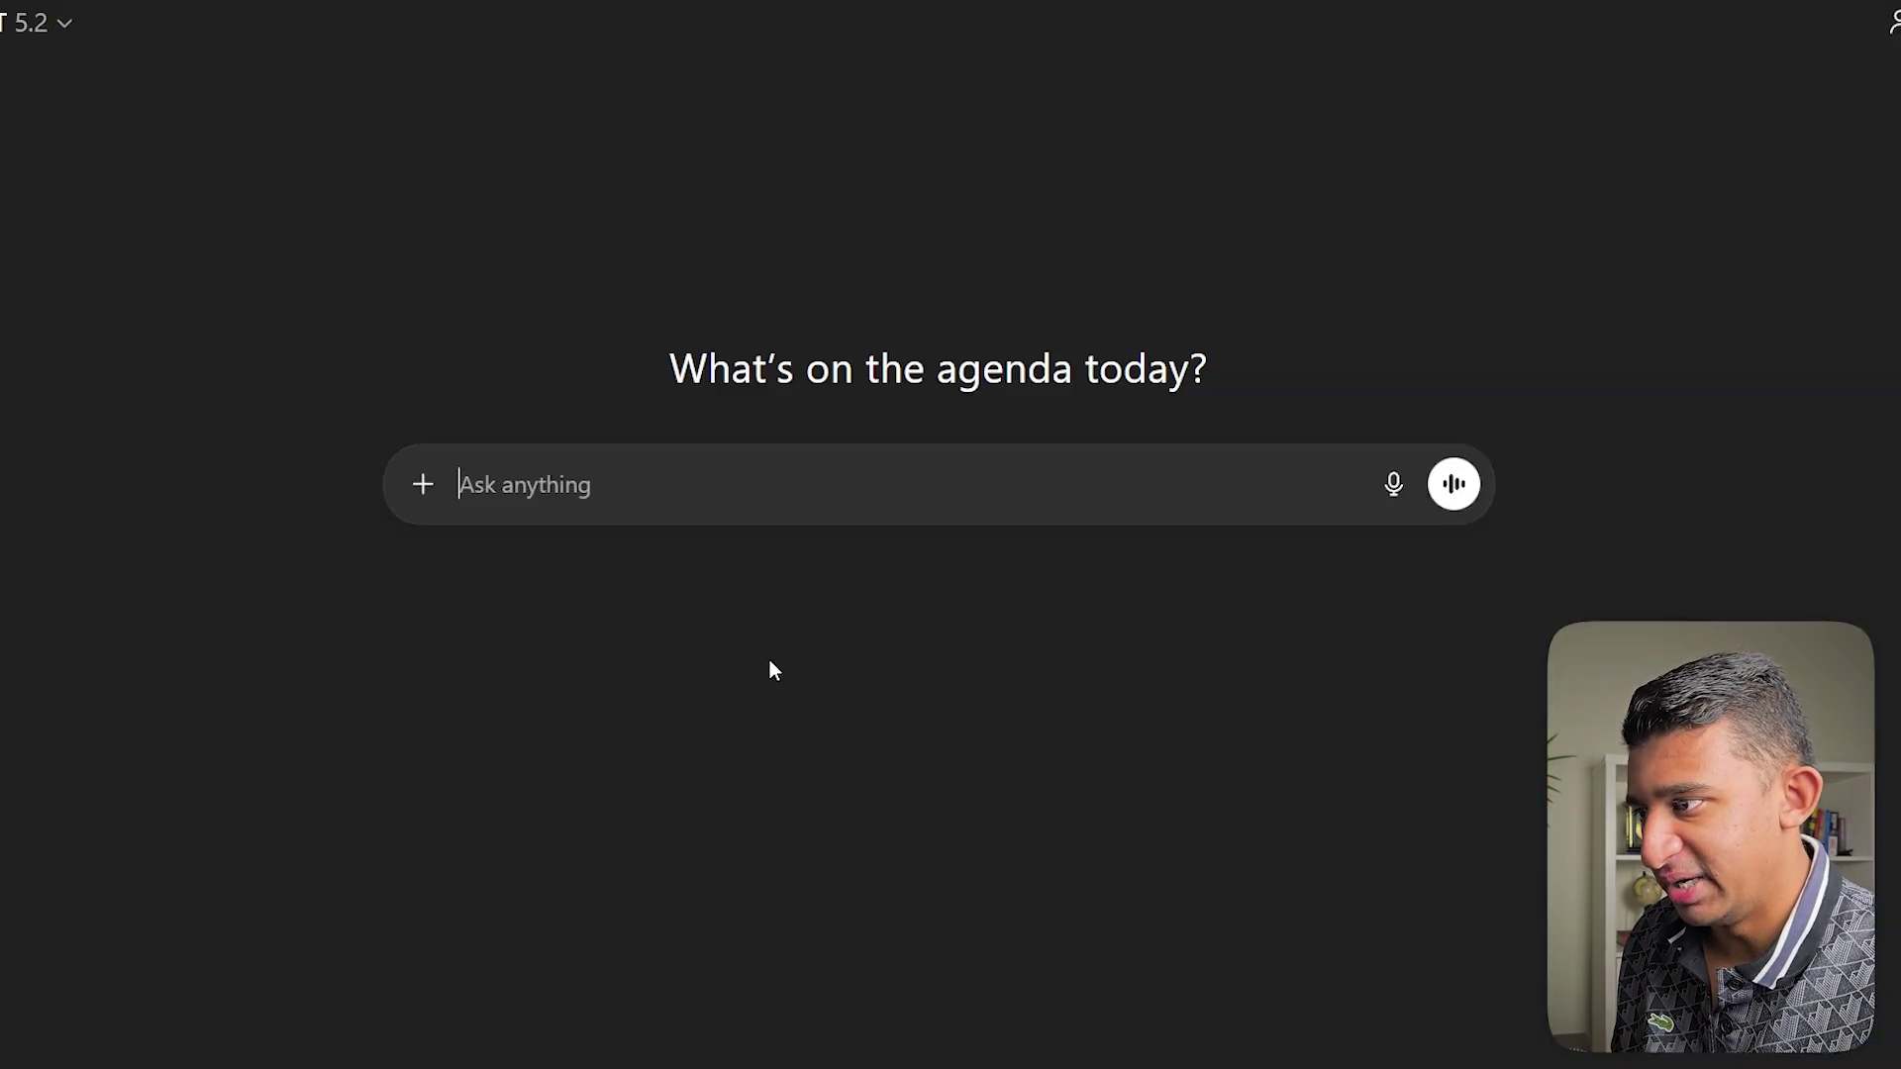
pyautogui.hotkey('ctrl', 'v')
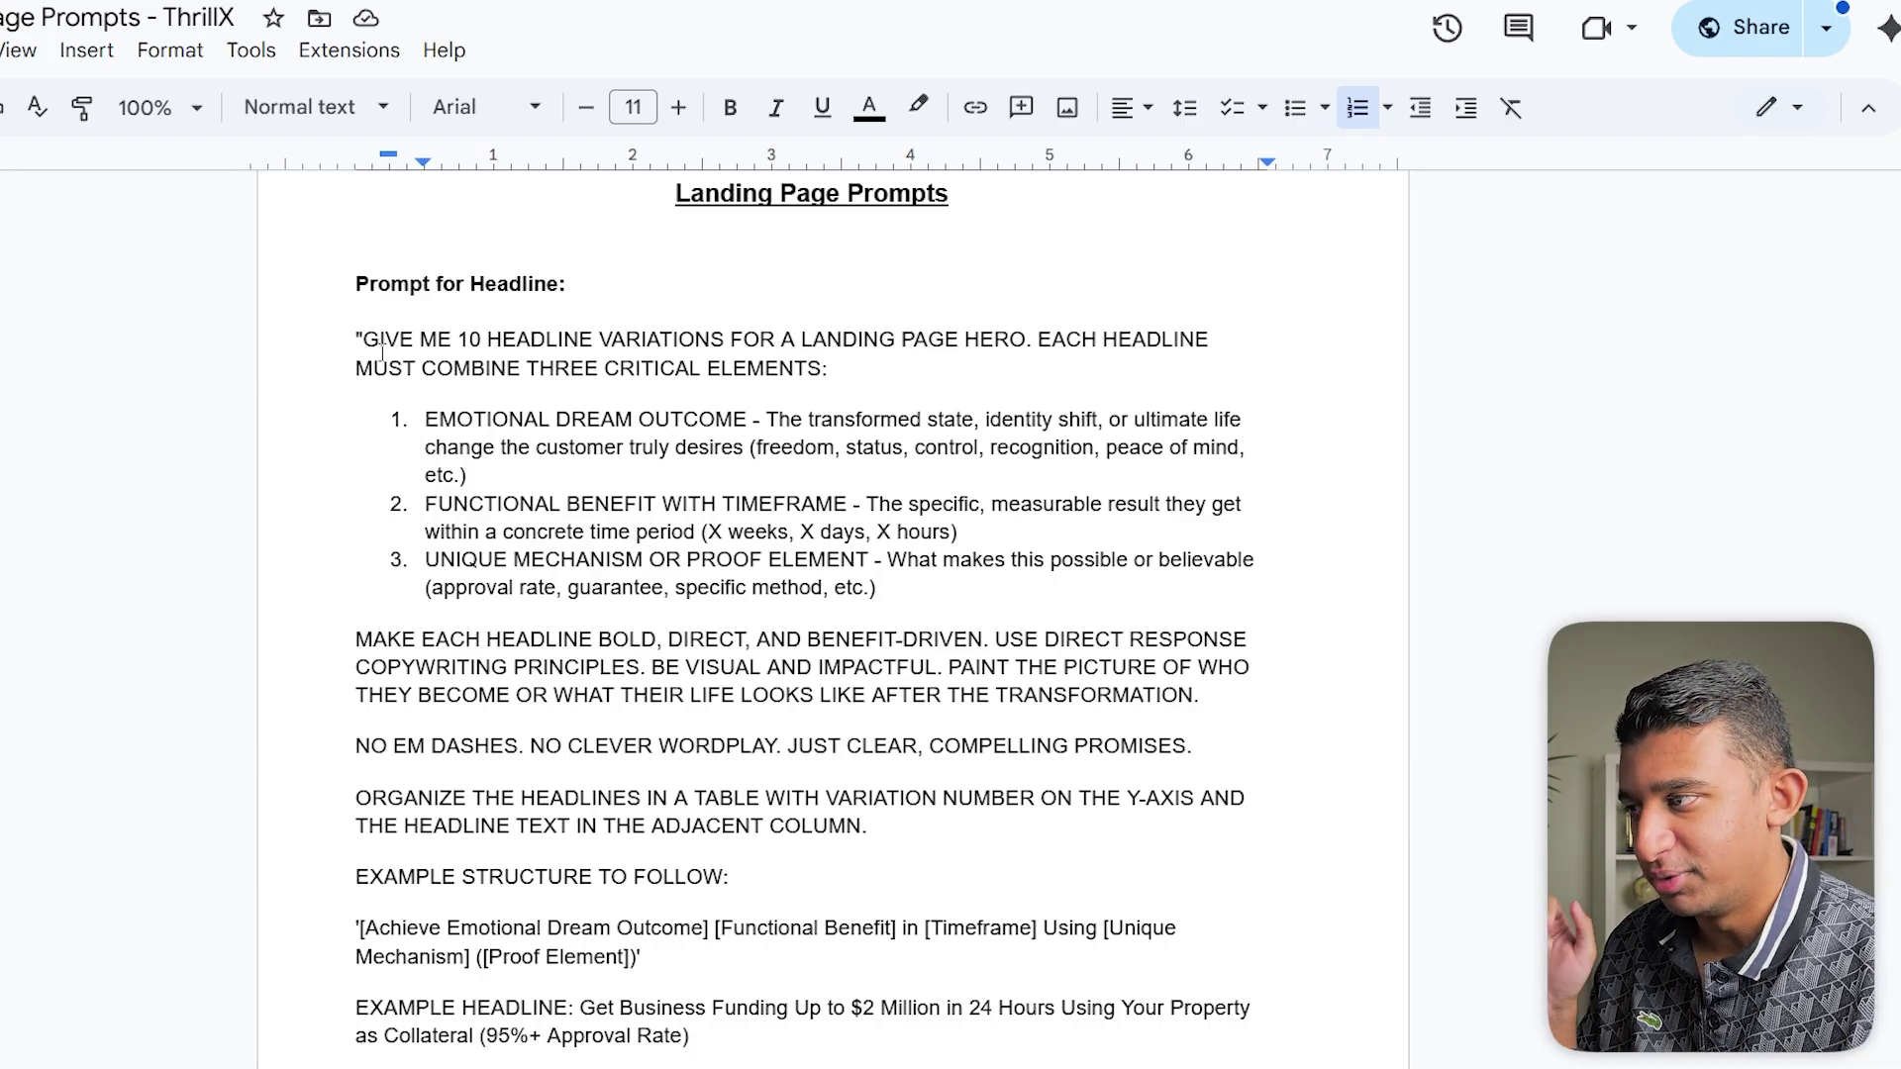
pyautogui.click(353, 340)
pyautogui.moveTo(353, 339); pyautogui.dragTo(1045, 869)
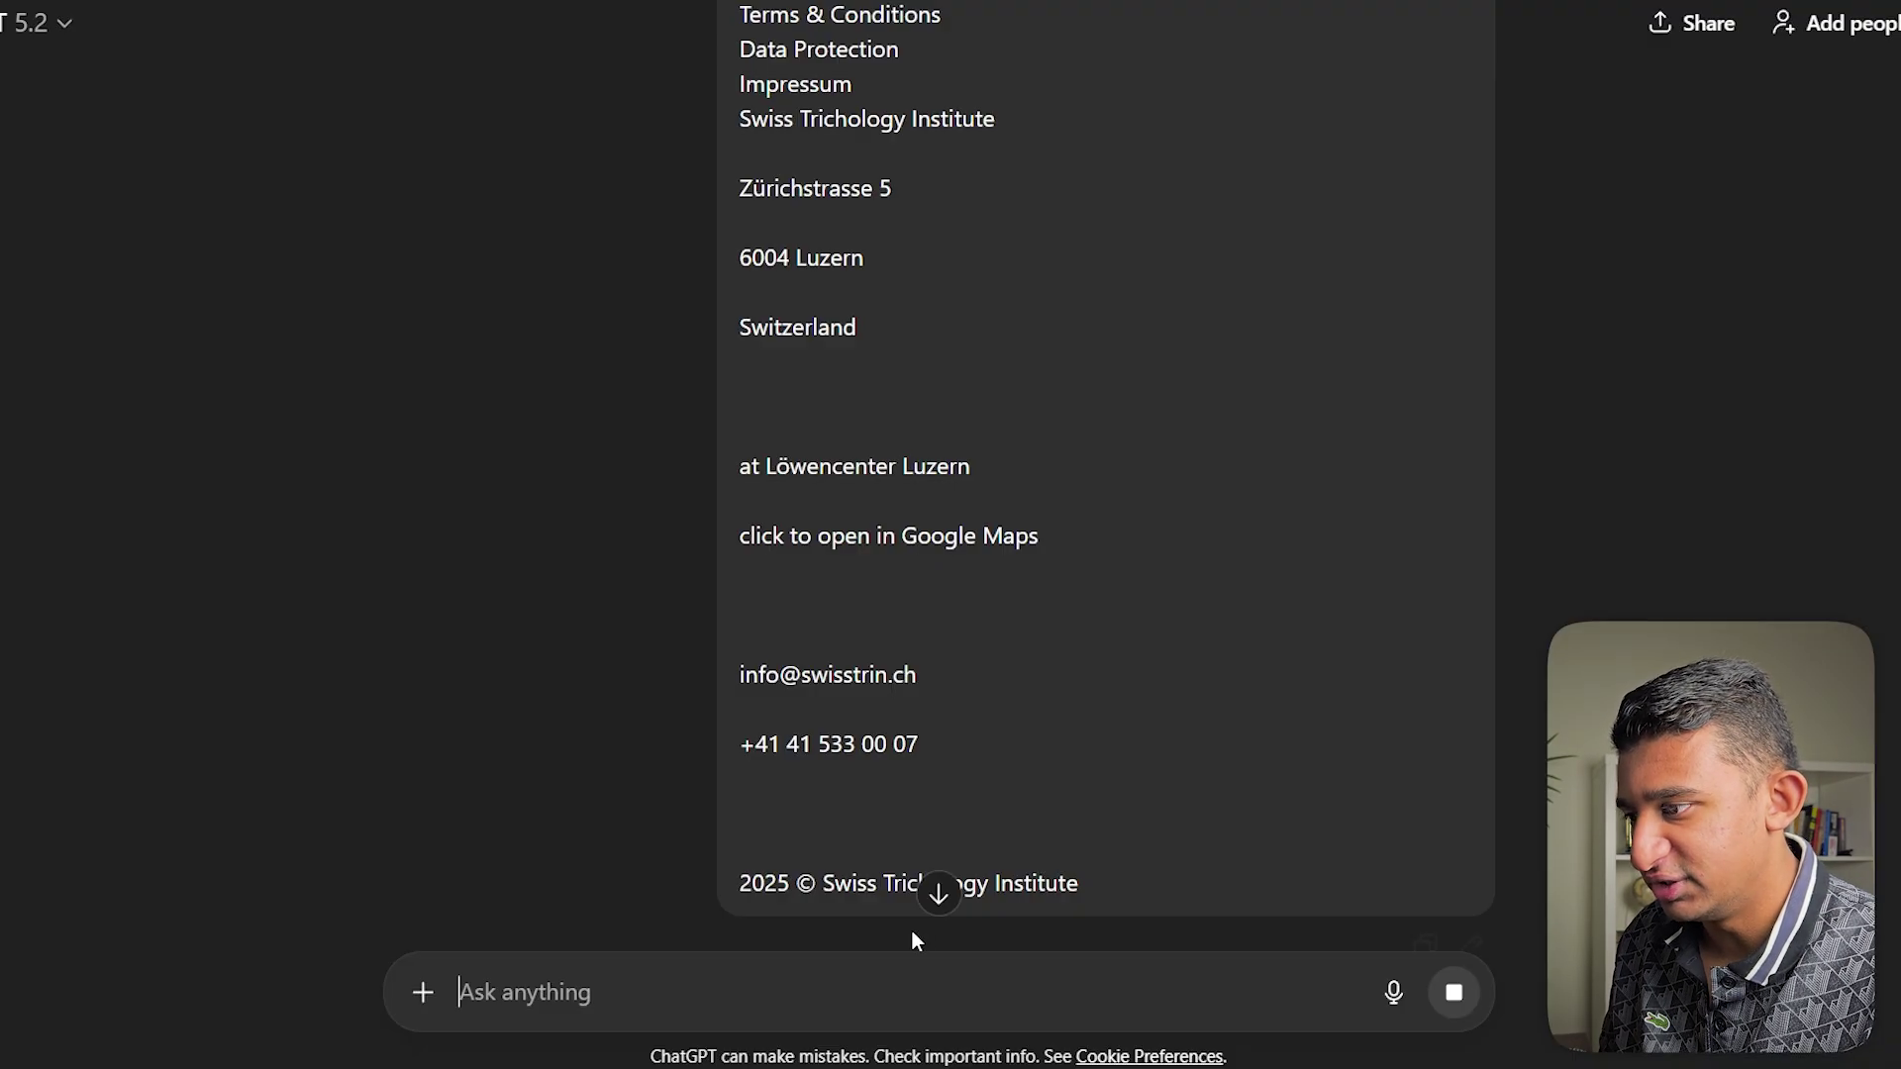
pyautogui.hotkey('ctrl', 'v')
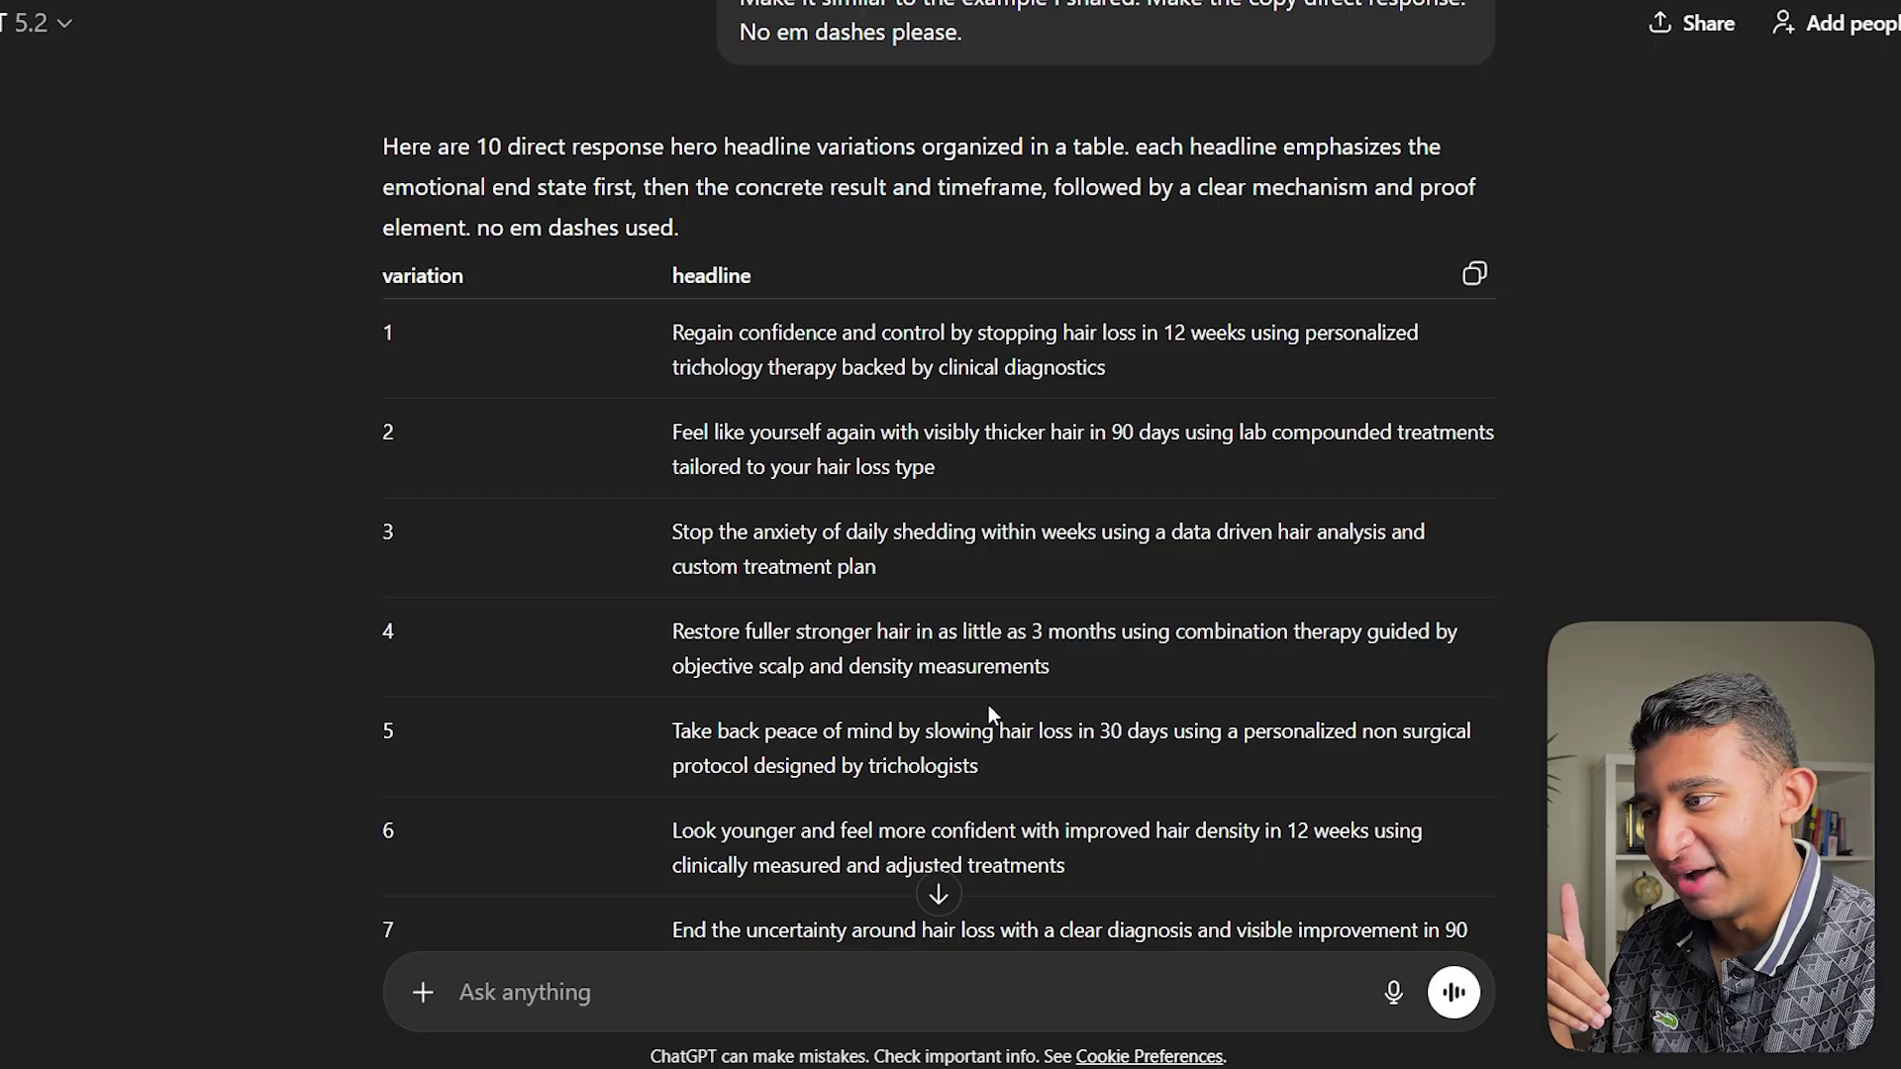
# Examine headline variations 2, 3 and 4 in ChatGPT's table, comparing their emotional outcome, timeframe and mechanism.
pyautogui.moveTo(672, 432); pyautogui.dragTo(946, 454)
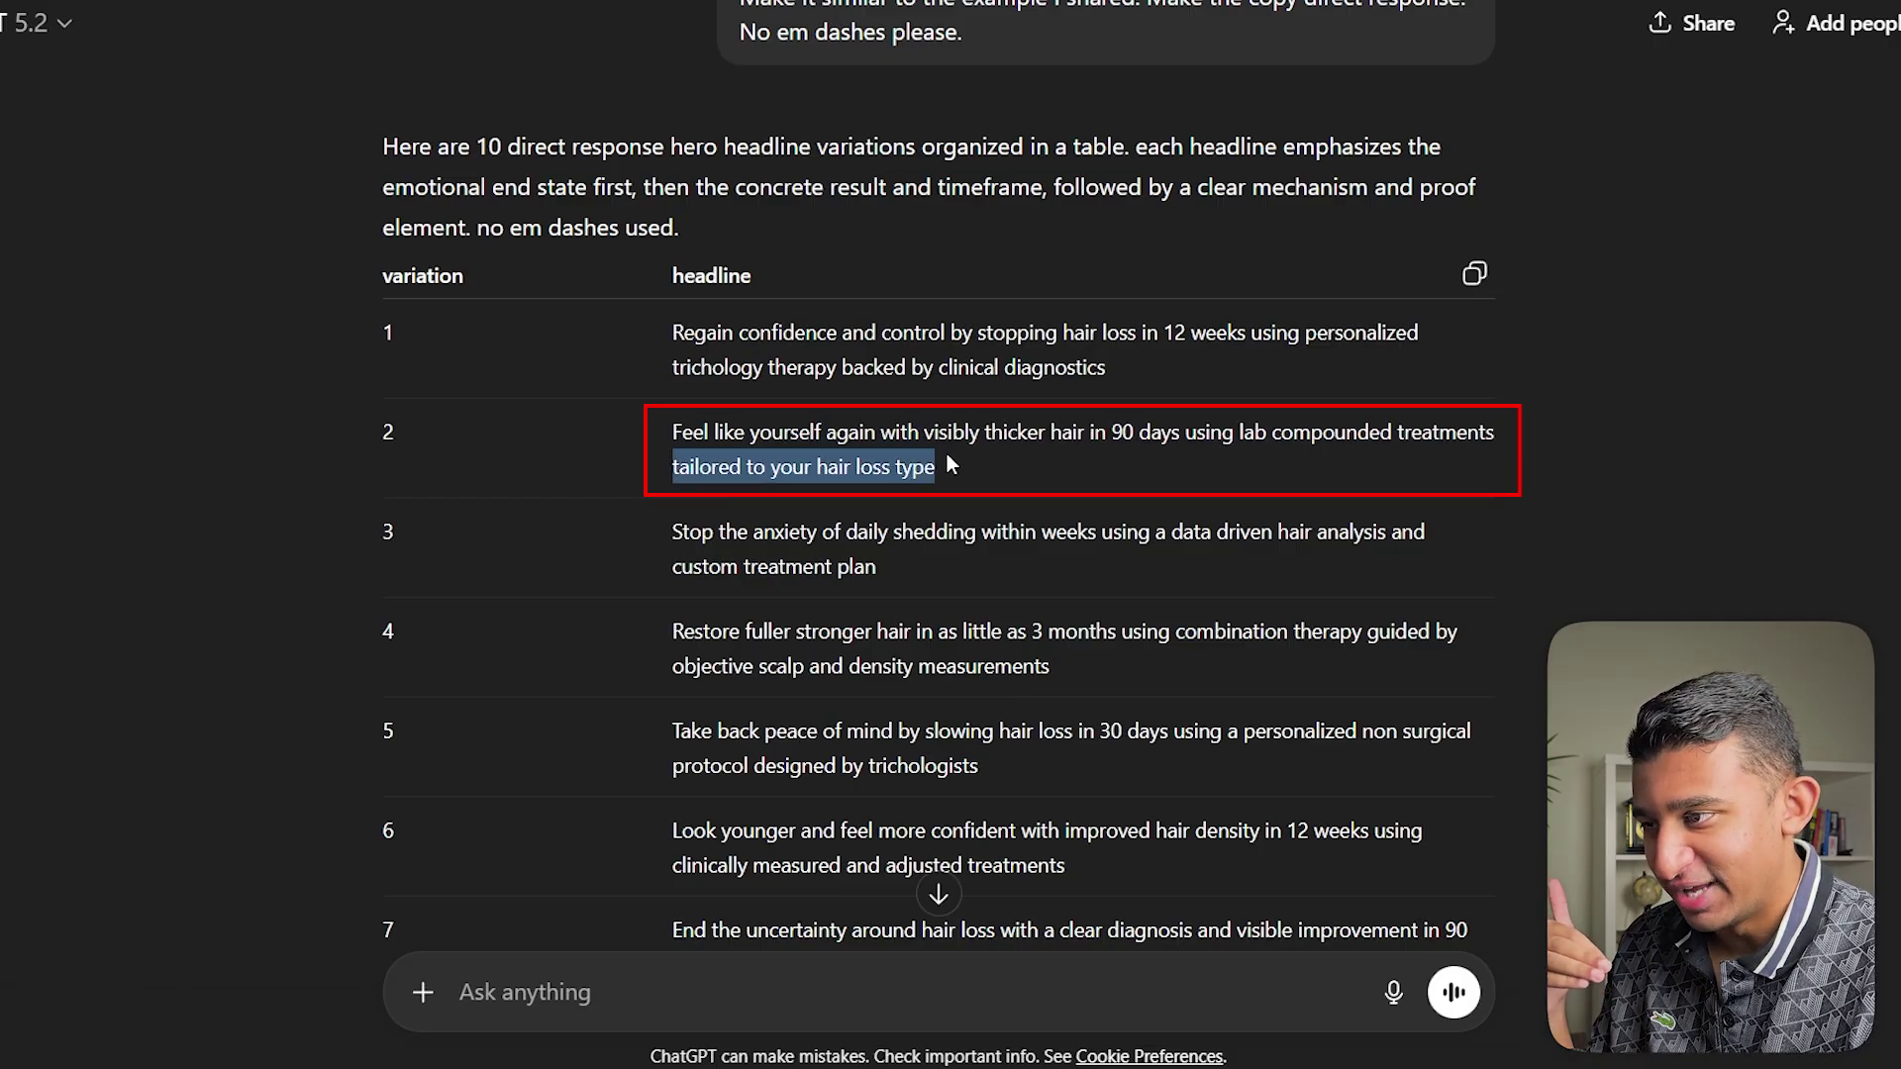
pyautogui.click(1111, 428)
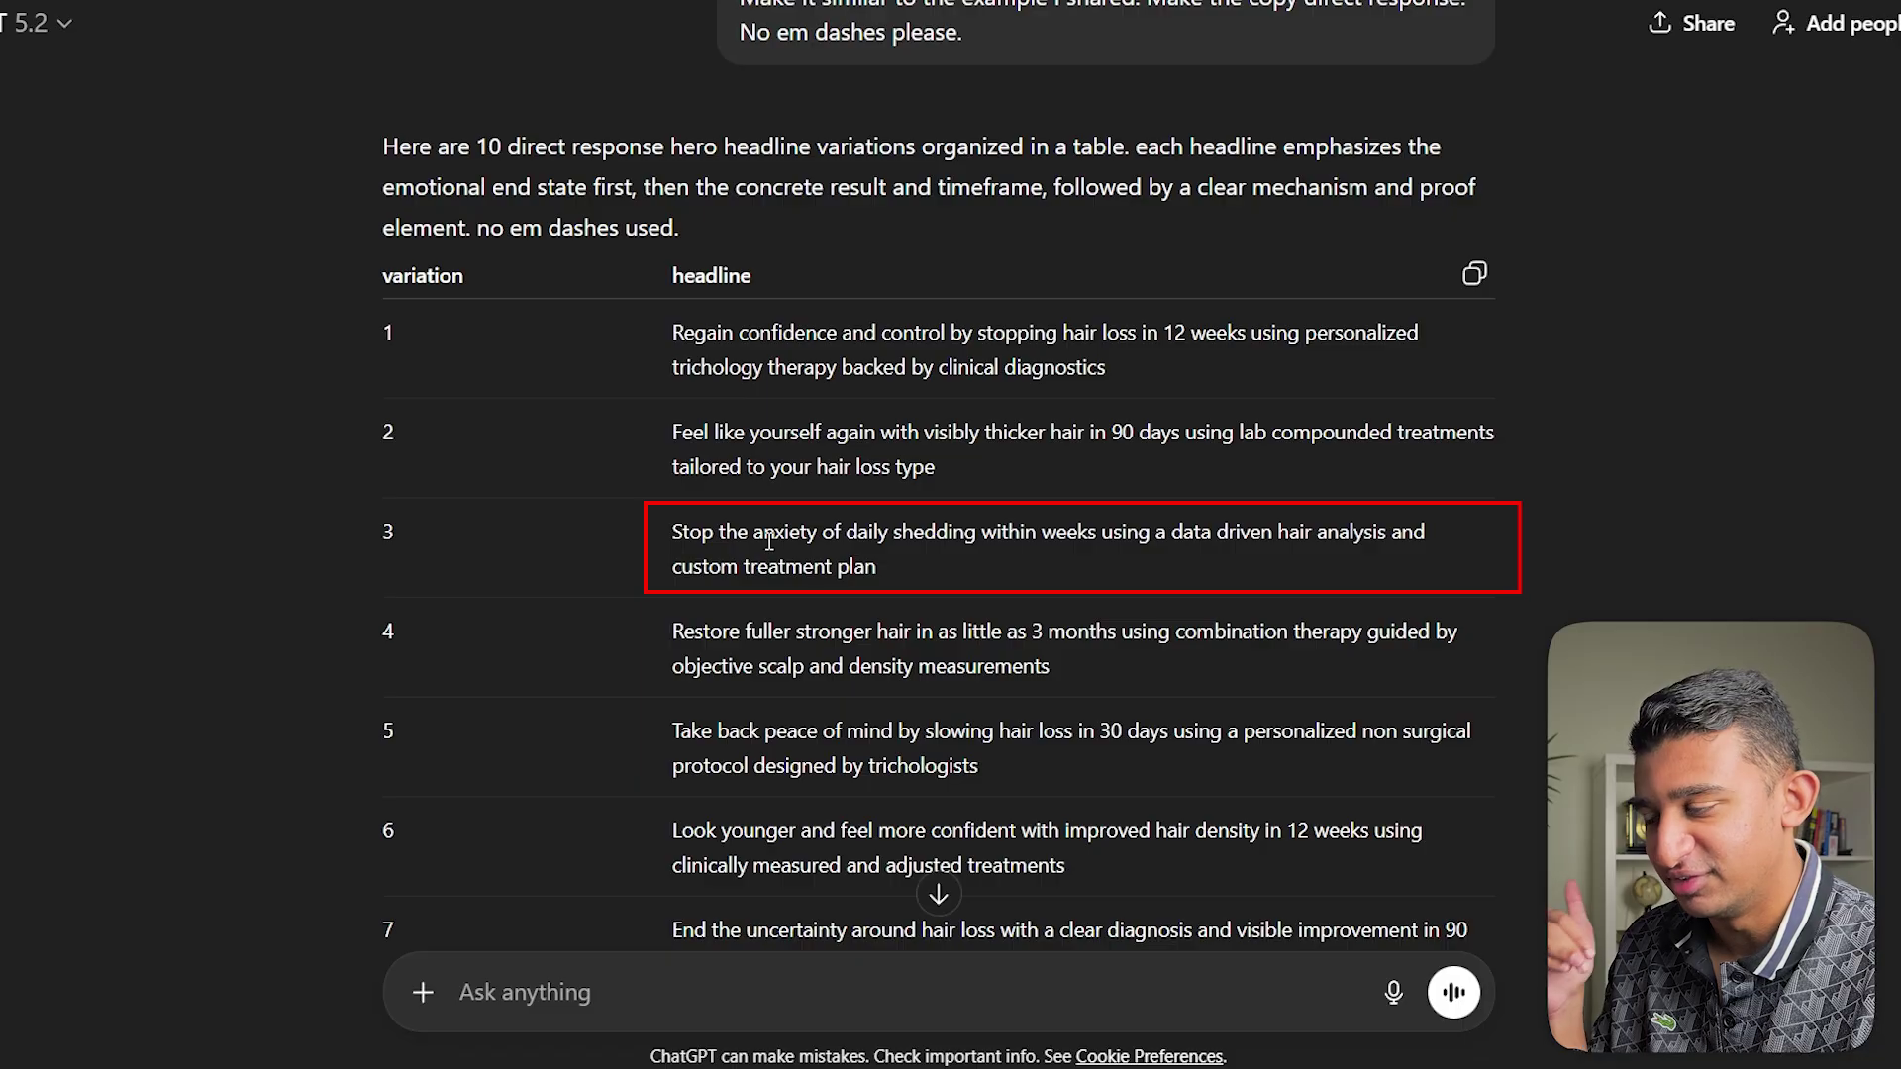
pyautogui.moveTo(658, 642); pyautogui.dragTo(1145, 609)
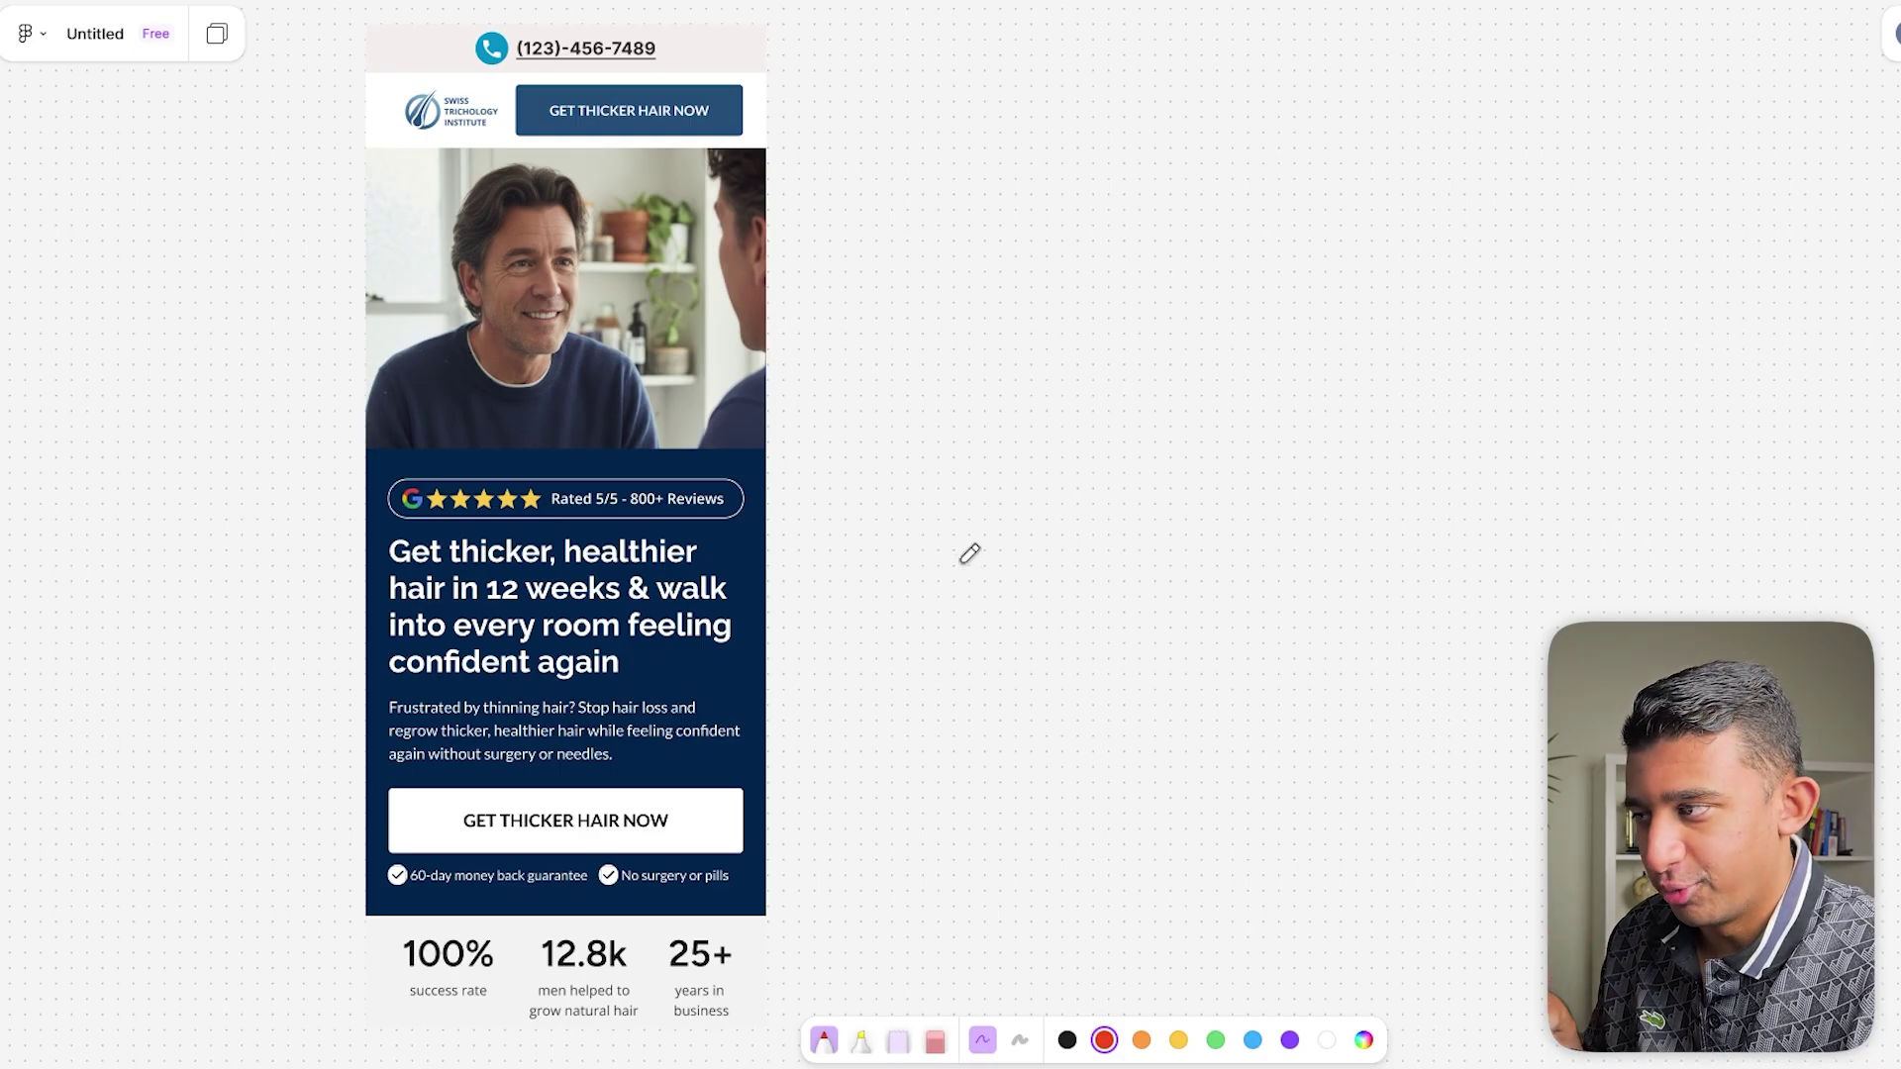
# On the whiteboard's redesigned mobile hero, mark the "Get thicker, healthier hair" headline and underline the Google rating badge in red.
pyautogui.hscroll(-2, 984, 535)
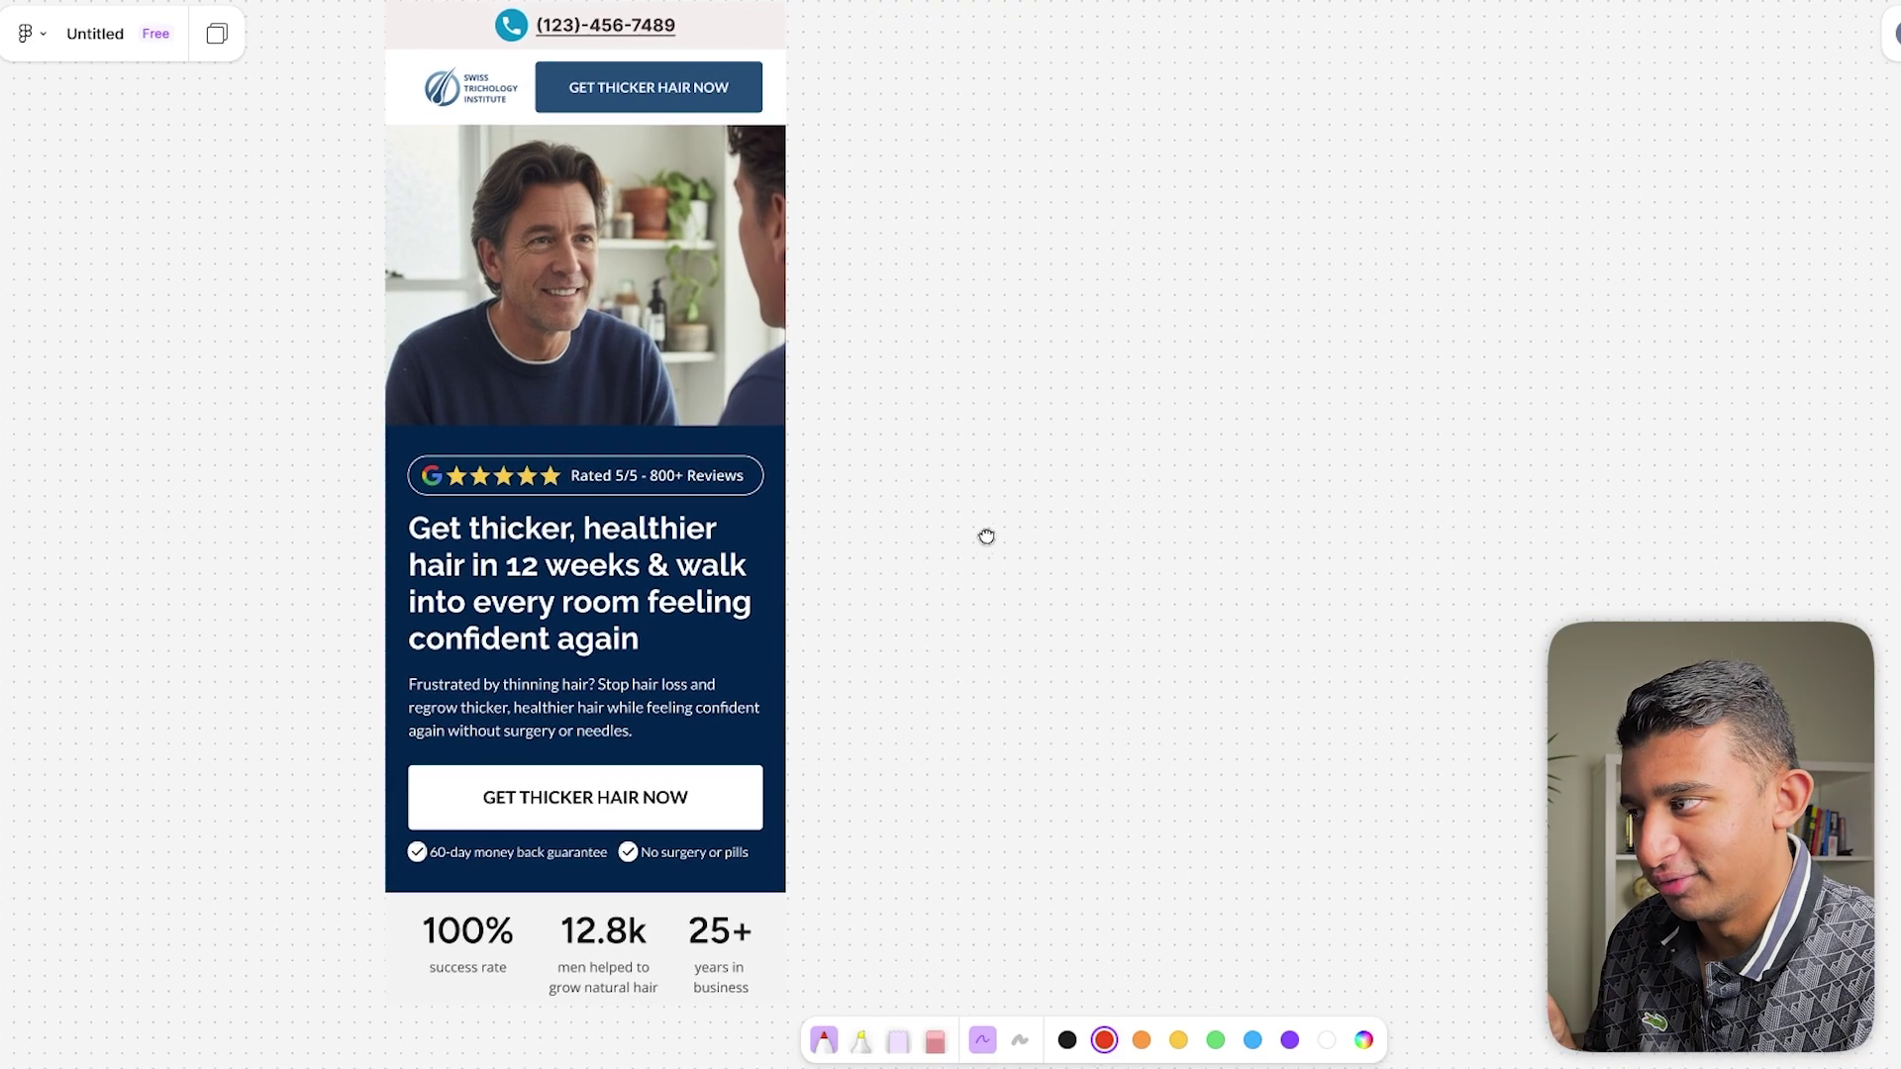
pyautogui.scroll(3, 479, 535)
pyautogui.moveTo(475, 535); pyautogui.dragTo(441, 696)
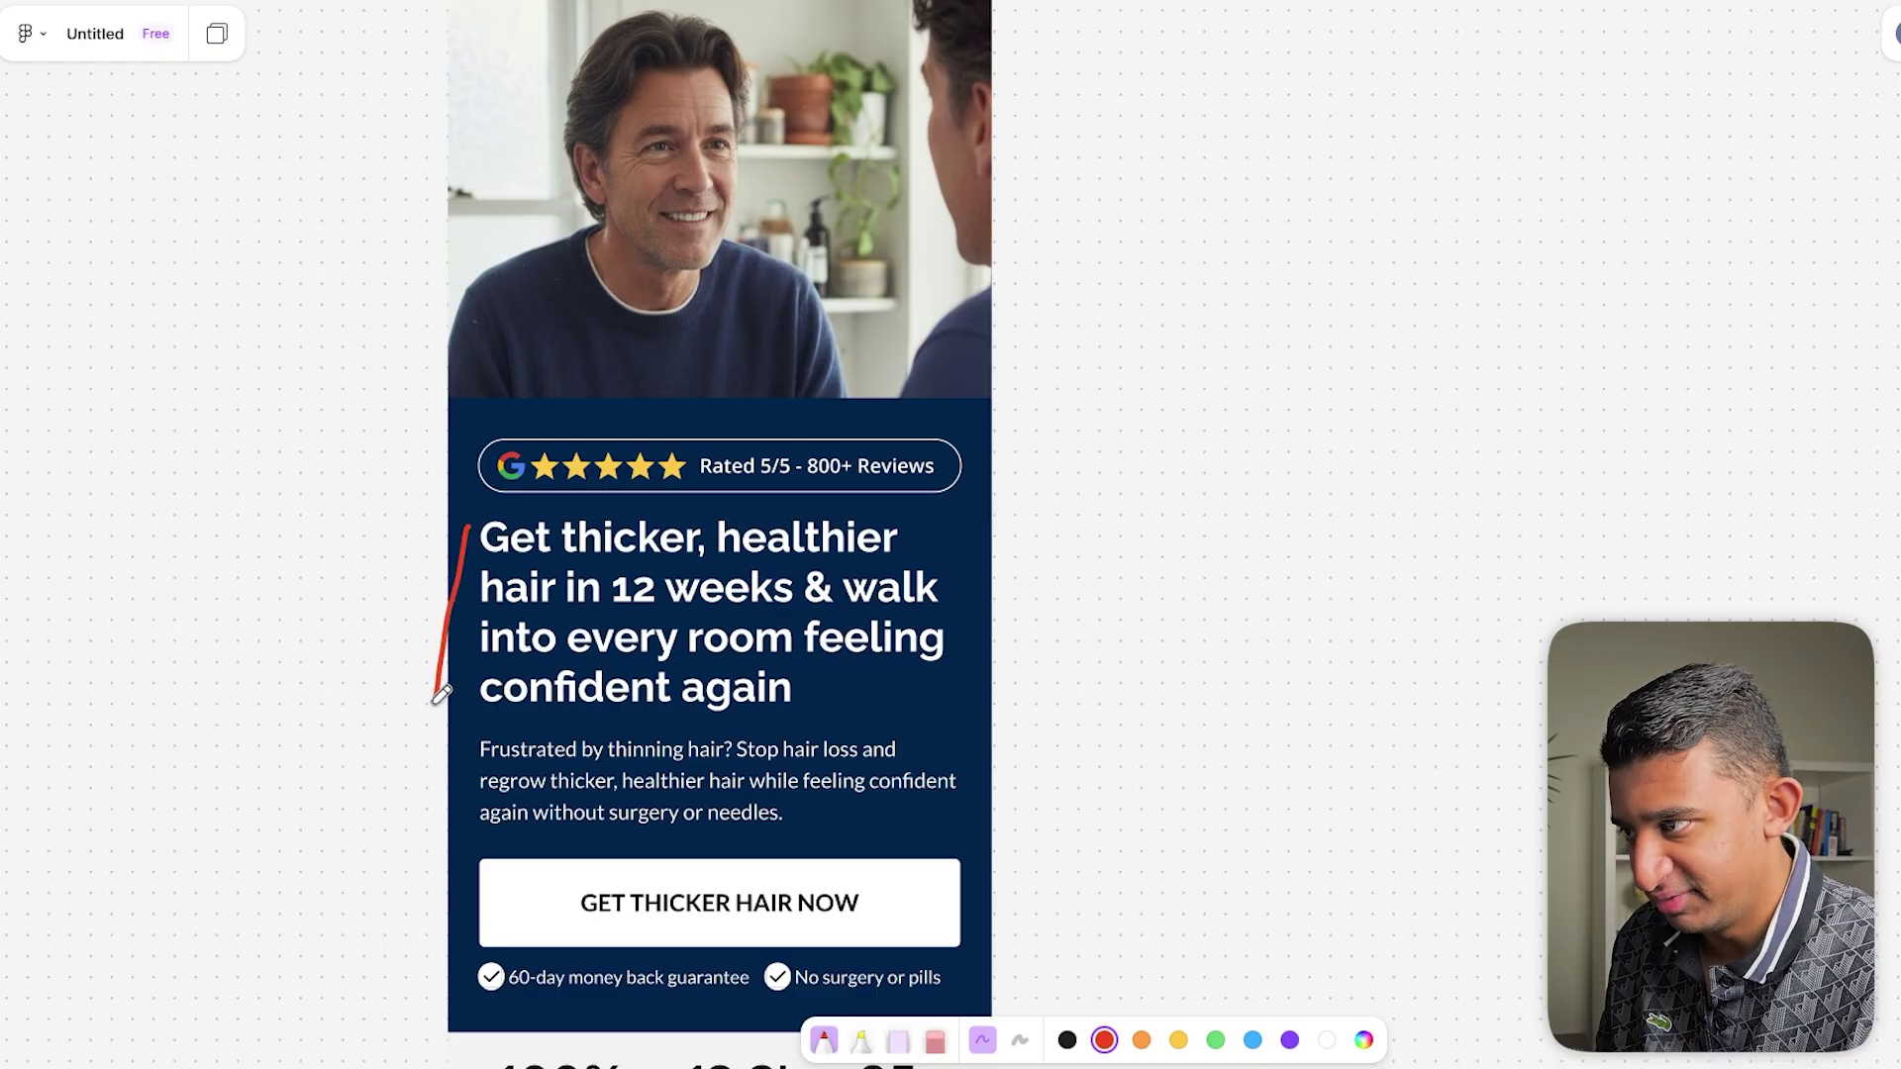
pyautogui.moveTo(482, 495); pyautogui.dragTo(630, 501)
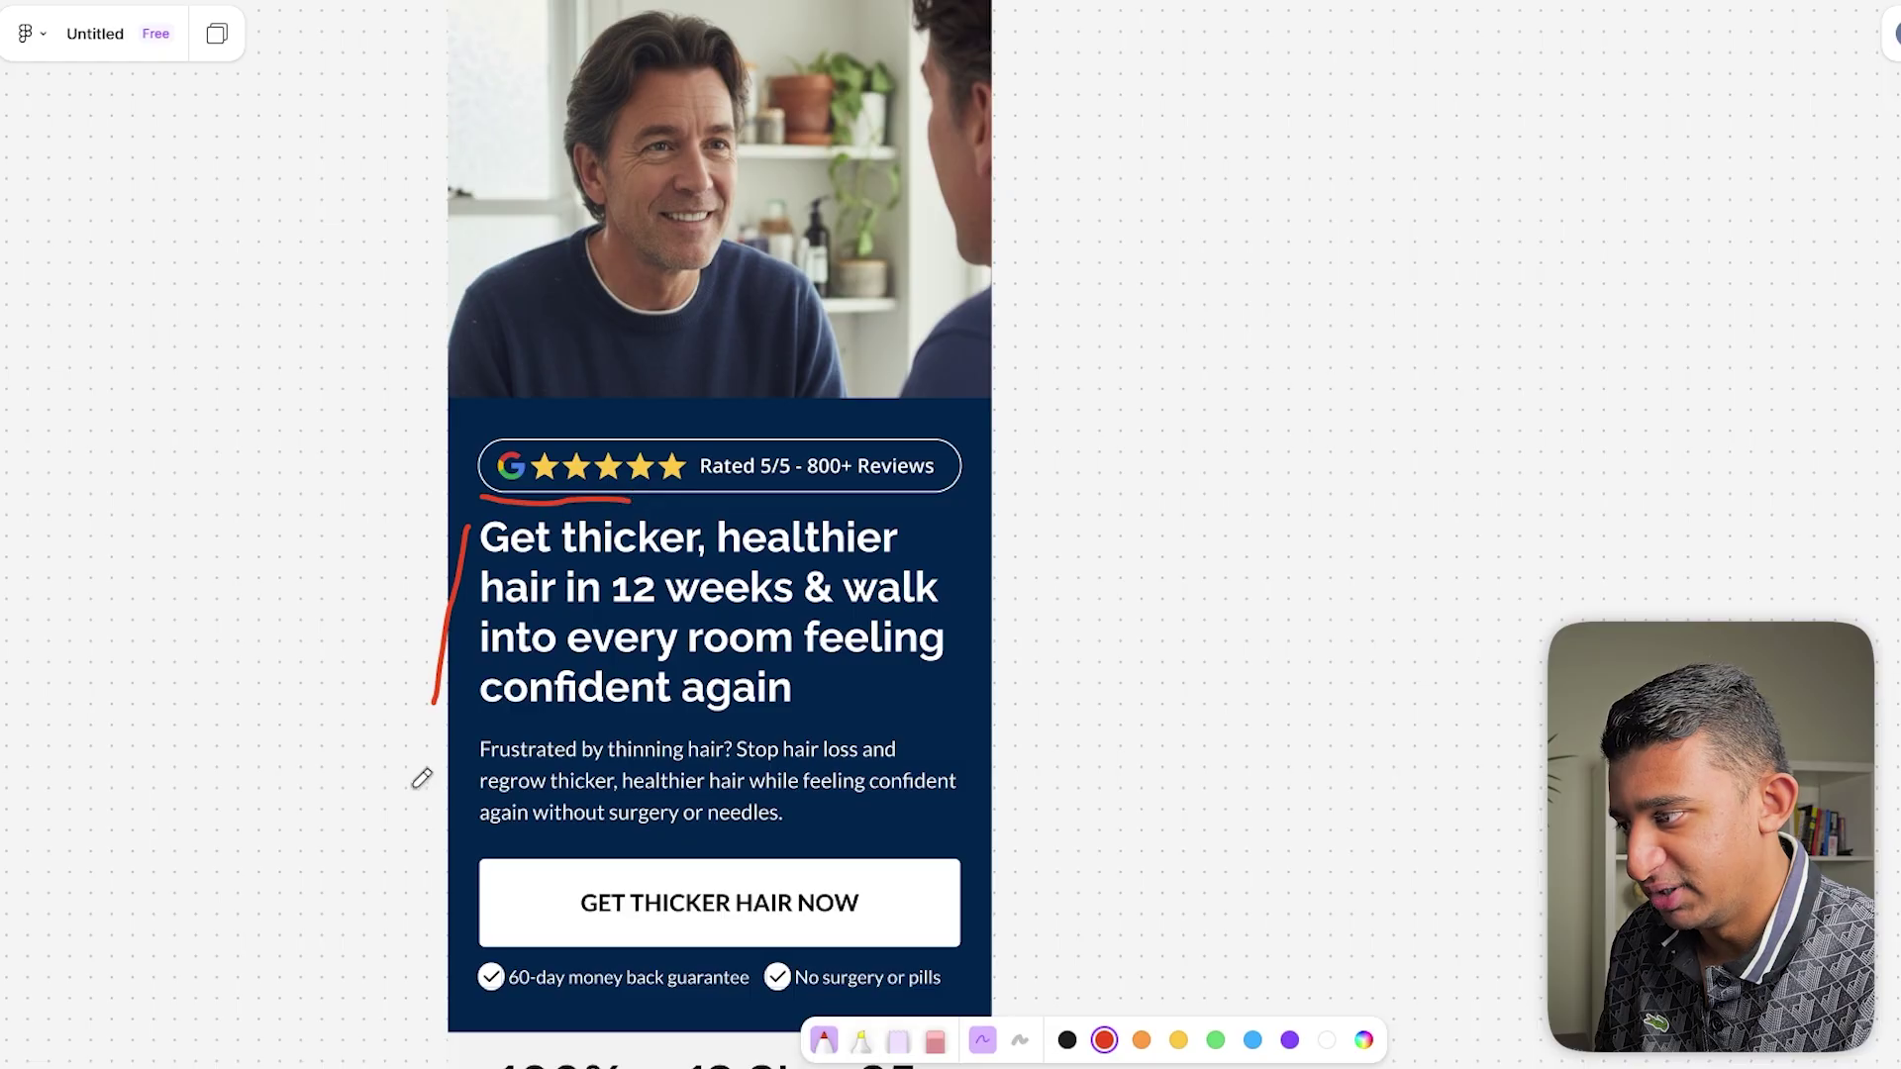
# Mark the statistics row, the "GET THICKER HAIR NOW" button and the "60-day money back guarantee" line of the redesigned hero in red.
pyautogui.scroll(-2, 396, 812)
pyautogui.moveTo(360, 812)
pyautogui.mouseDown()
pyautogui.moveTo(437, 985)
pyautogui.moveTo(469, 935)
pyautogui.mouseUp()
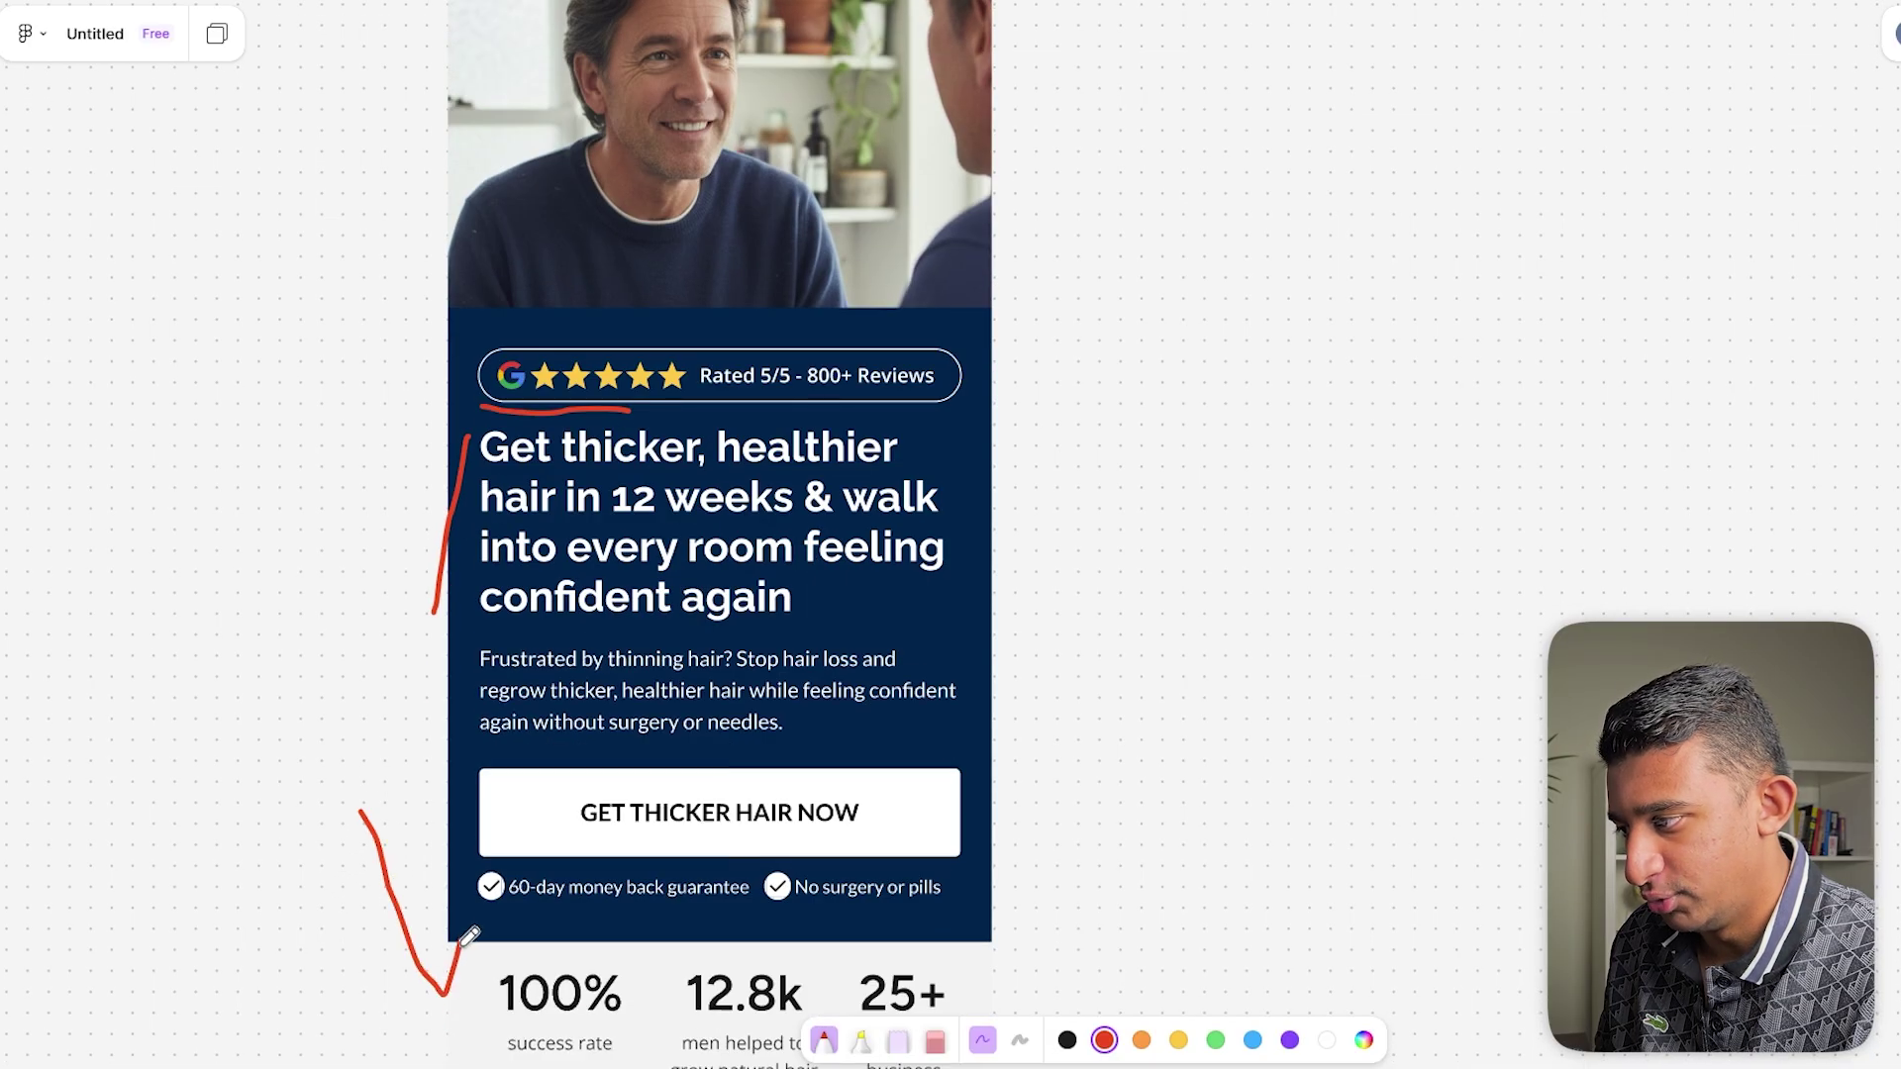
pyautogui.moveTo(470, 780)
pyautogui.mouseDown()
pyautogui.moveTo(450, 837)
pyautogui.moveTo(514, 853)
pyautogui.mouseUp()
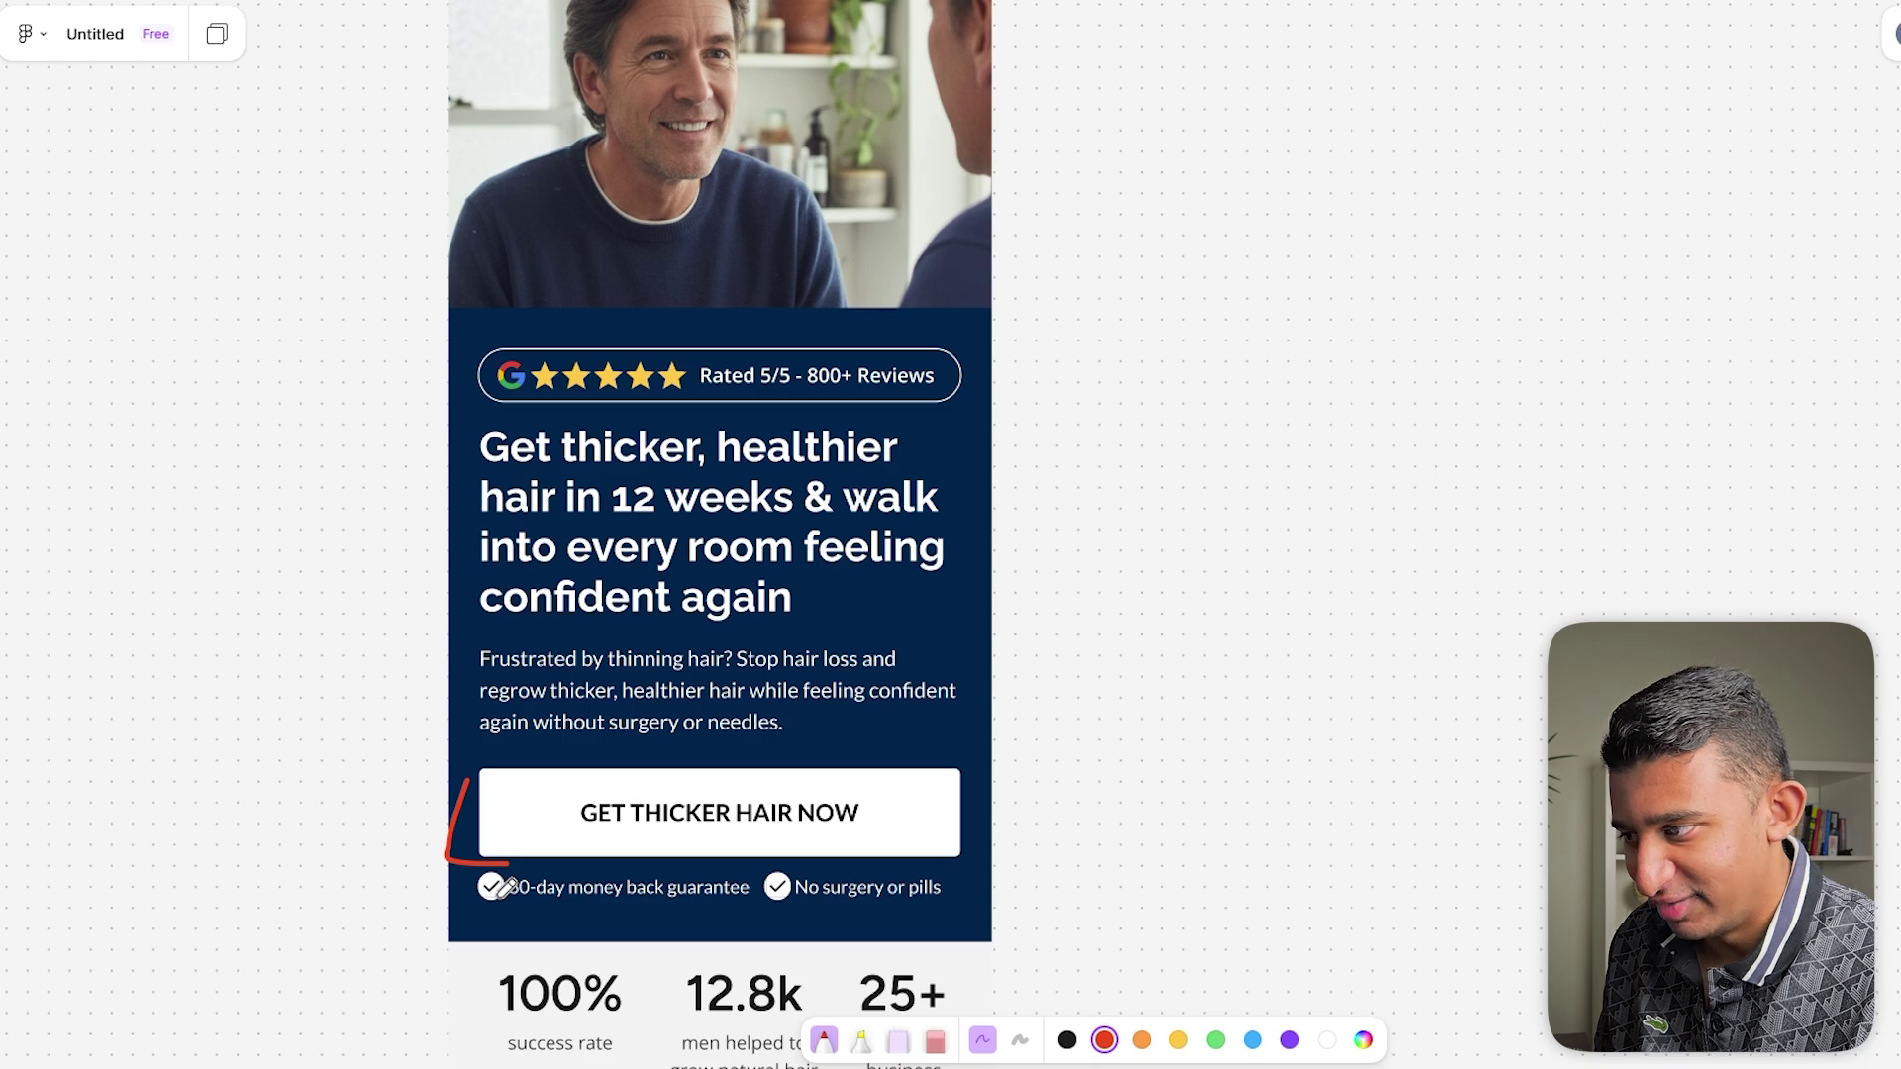
pyautogui.moveTo(468, 865)
pyautogui.mouseDown()
pyautogui.moveTo(469, 919)
pyautogui.moveTo(563, 905)
pyautogui.mouseUp()
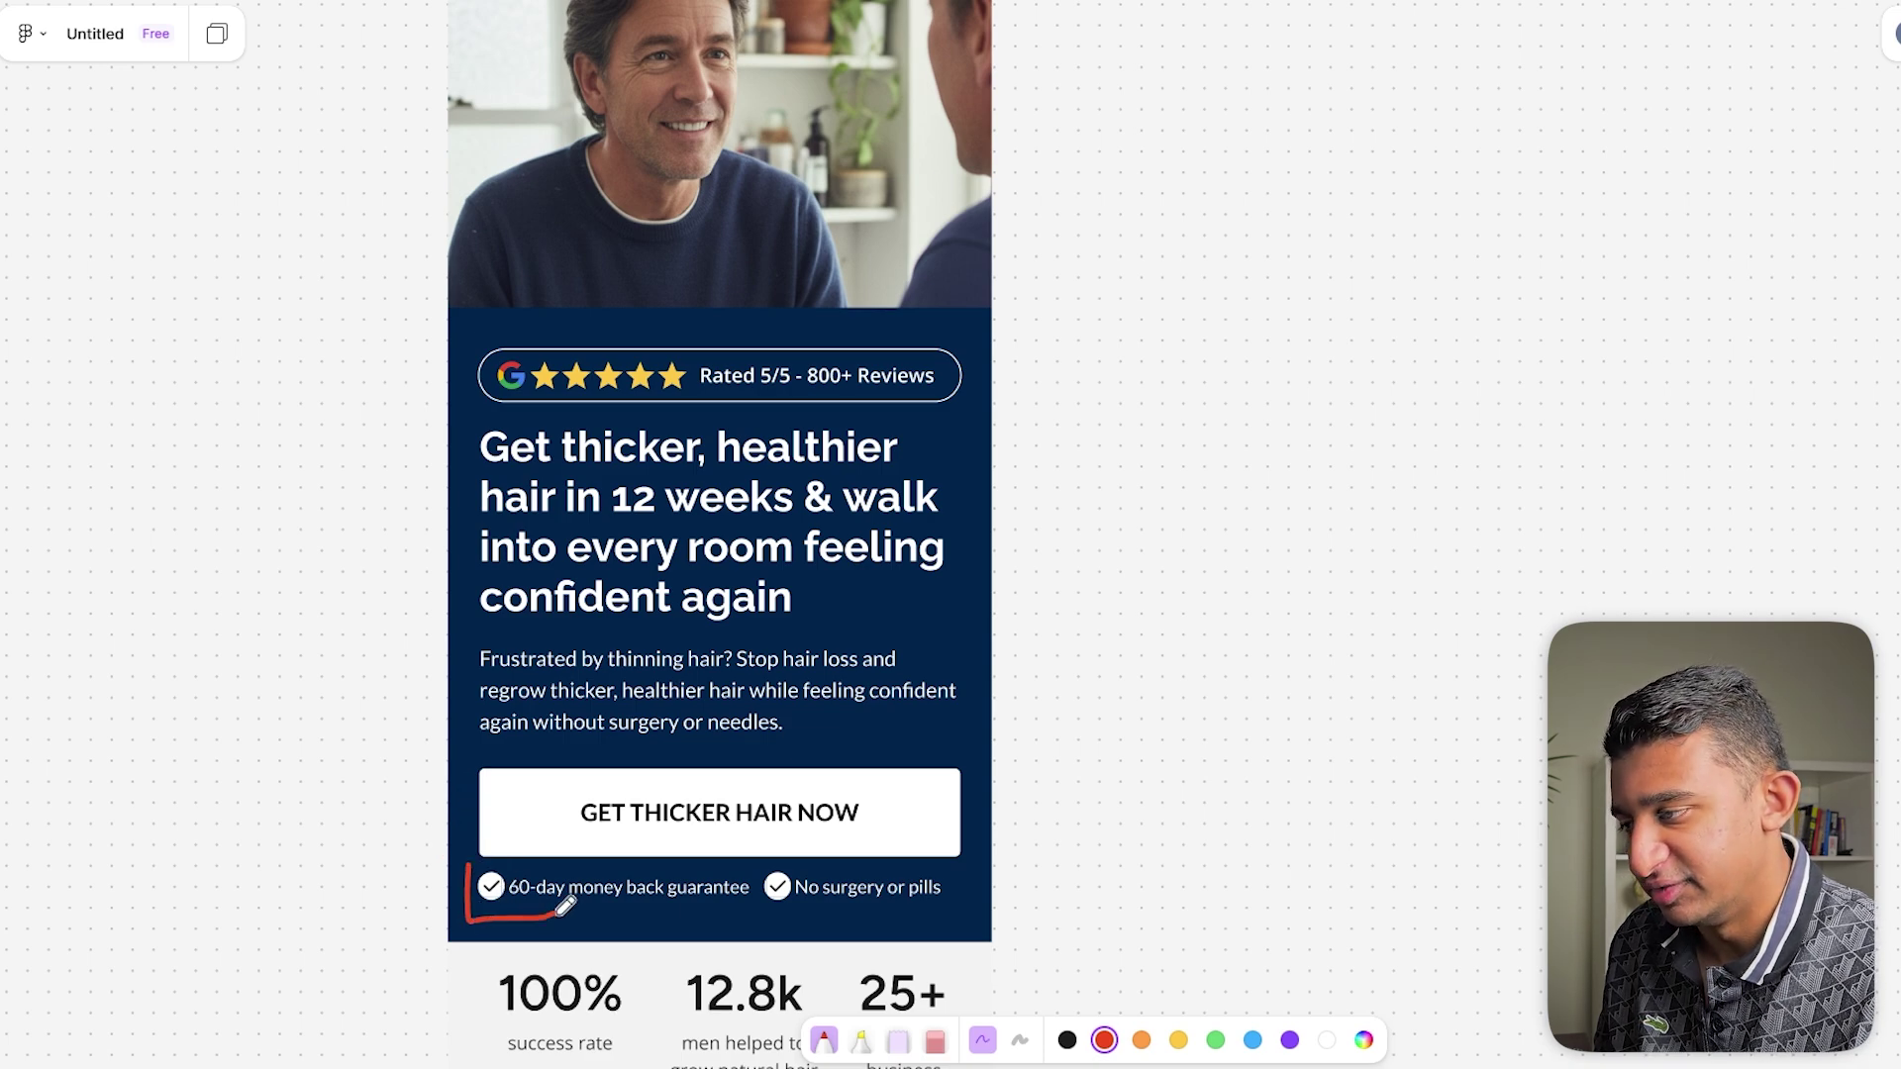
# Draw a curved red arrow beside the redesigned mobile page pointing to its hero image.
pyautogui.scroll(-3, 564, 905)
pyautogui.moveTo(412, 490)
pyautogui.mouseDown()
pyautogui.moveTo(434, 244)
pyautogui.moveTo(410, 288)
pyautogui.mouseUp()
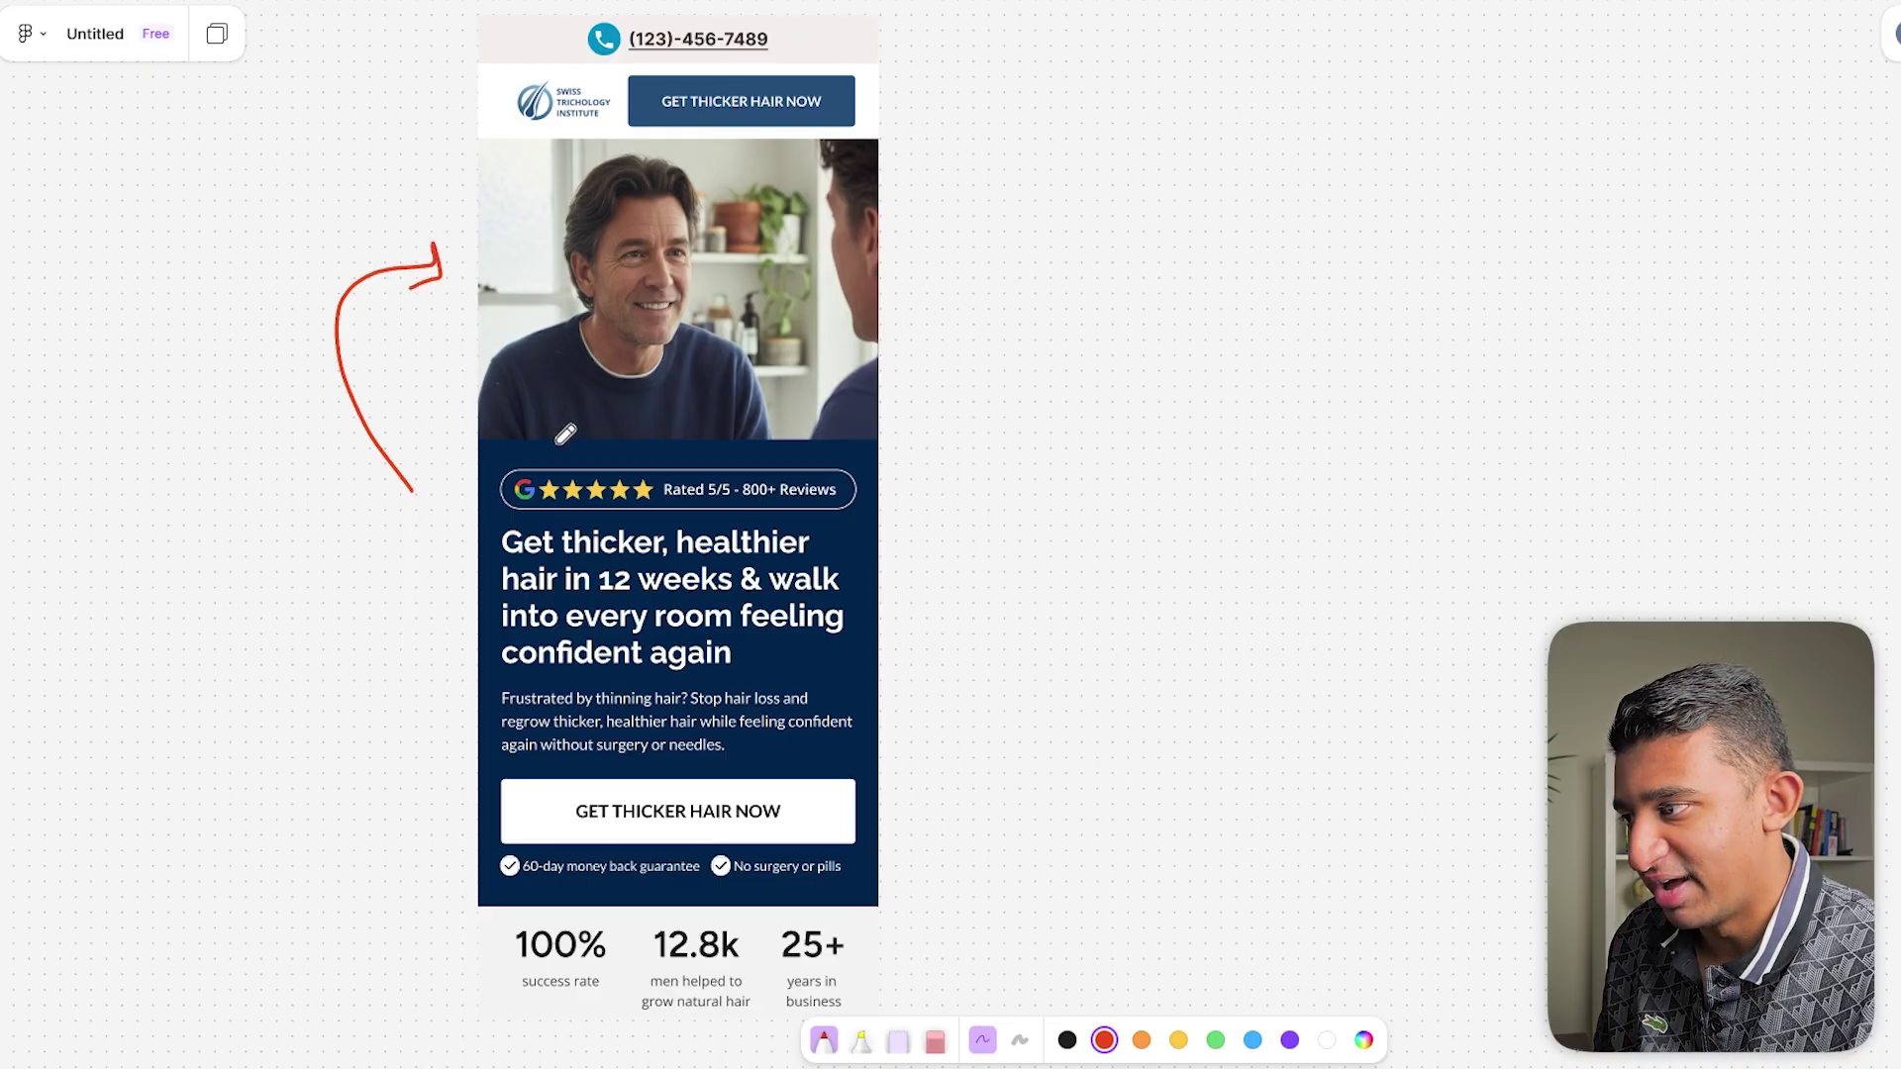
pyautogui.scroll(3, 565, 434)
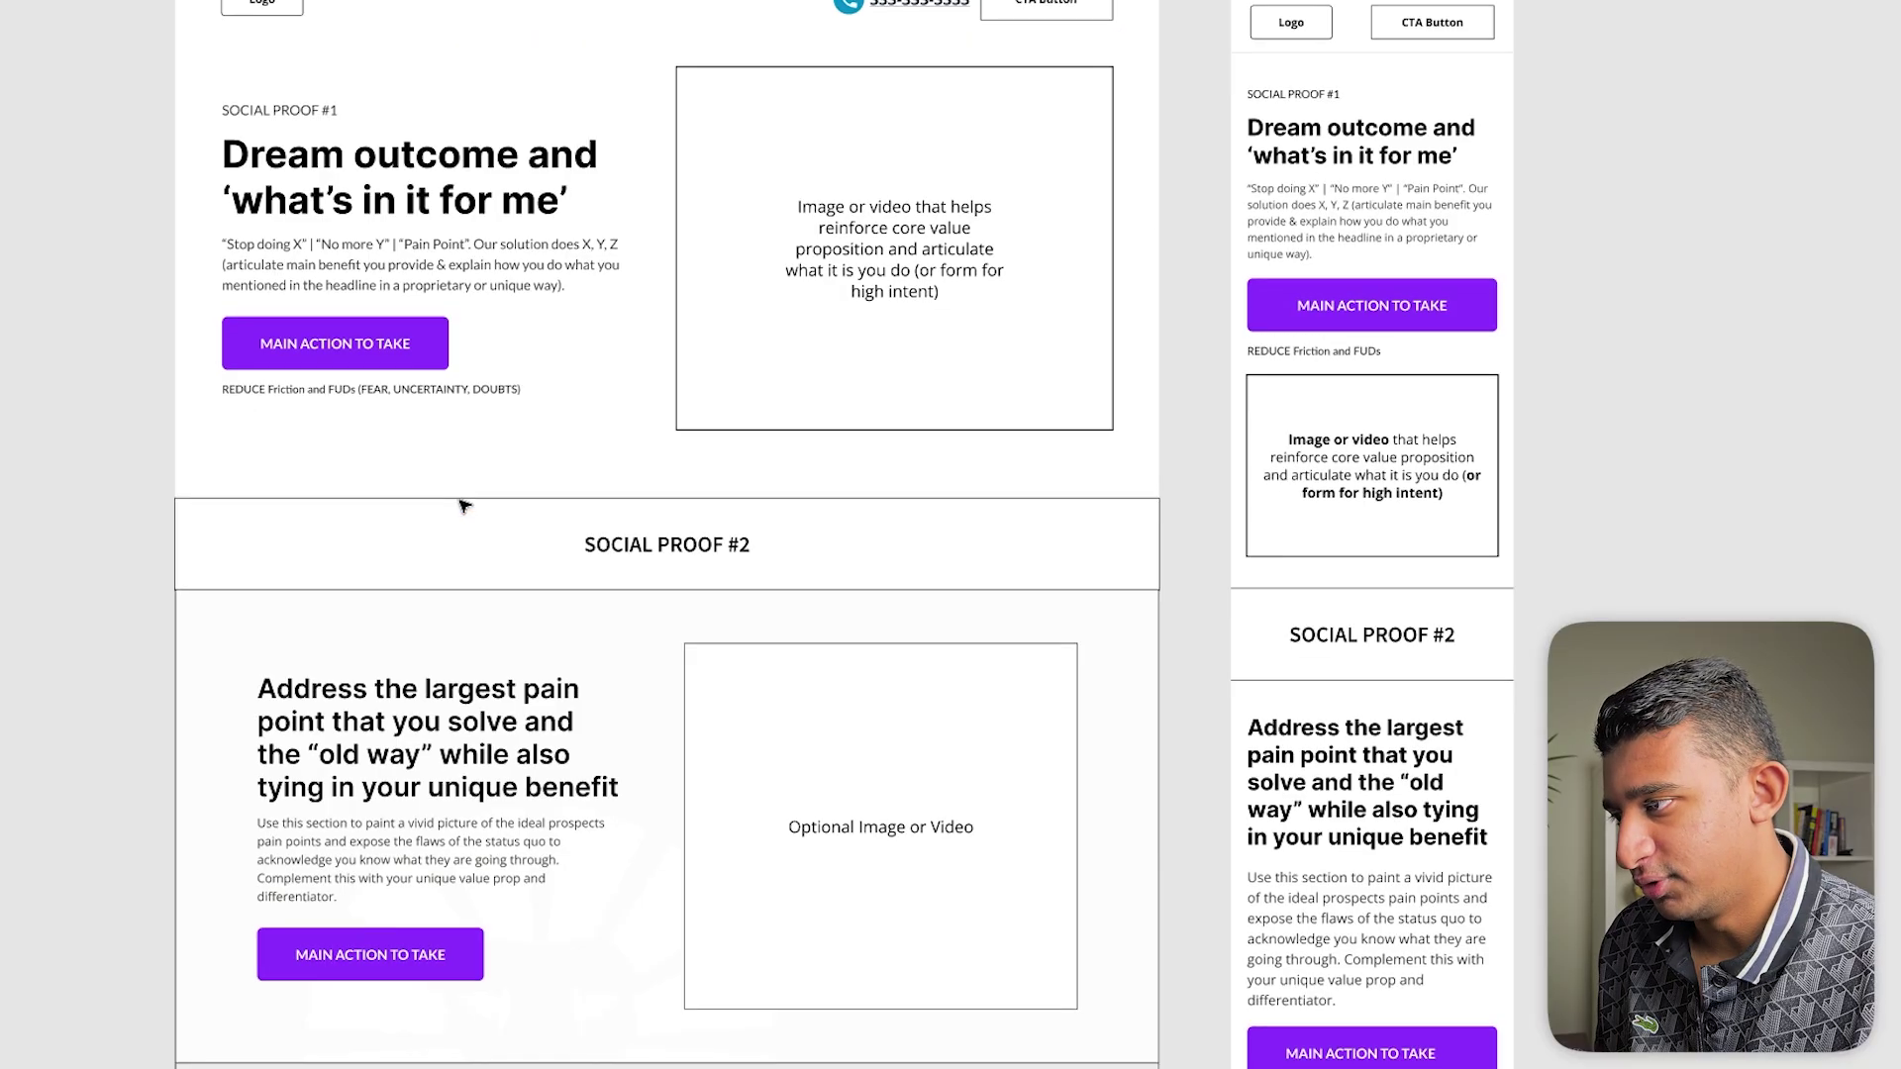
# Select the "Address the largest pain point" section in the desktop wireframe and examine its headline, text and image placeholder.
pyautogui.scroll(-1, 485, 515)
pyautogui.click(502, 523)
pyautogui.scroll(-5, 502, 523)
pyautogui.click(502, 523)
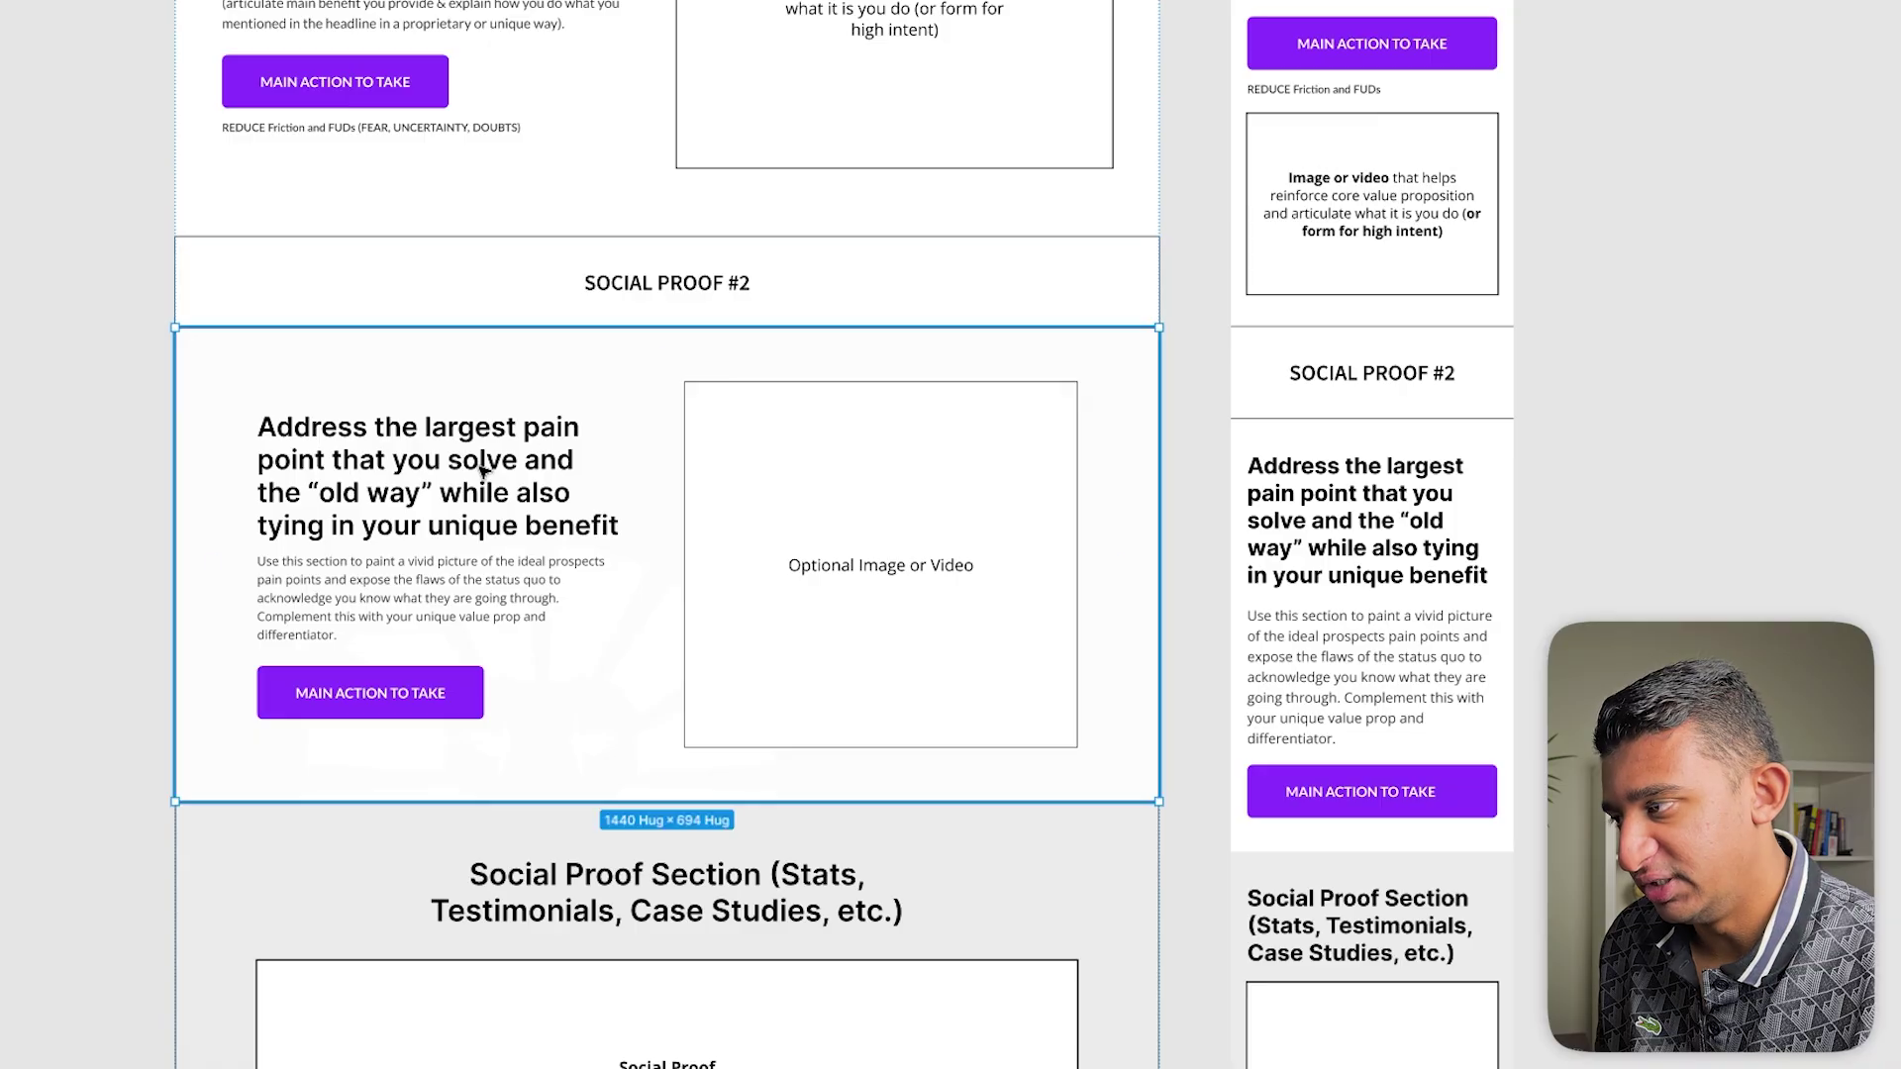
pyautogui.scroll(2, 551, 579)
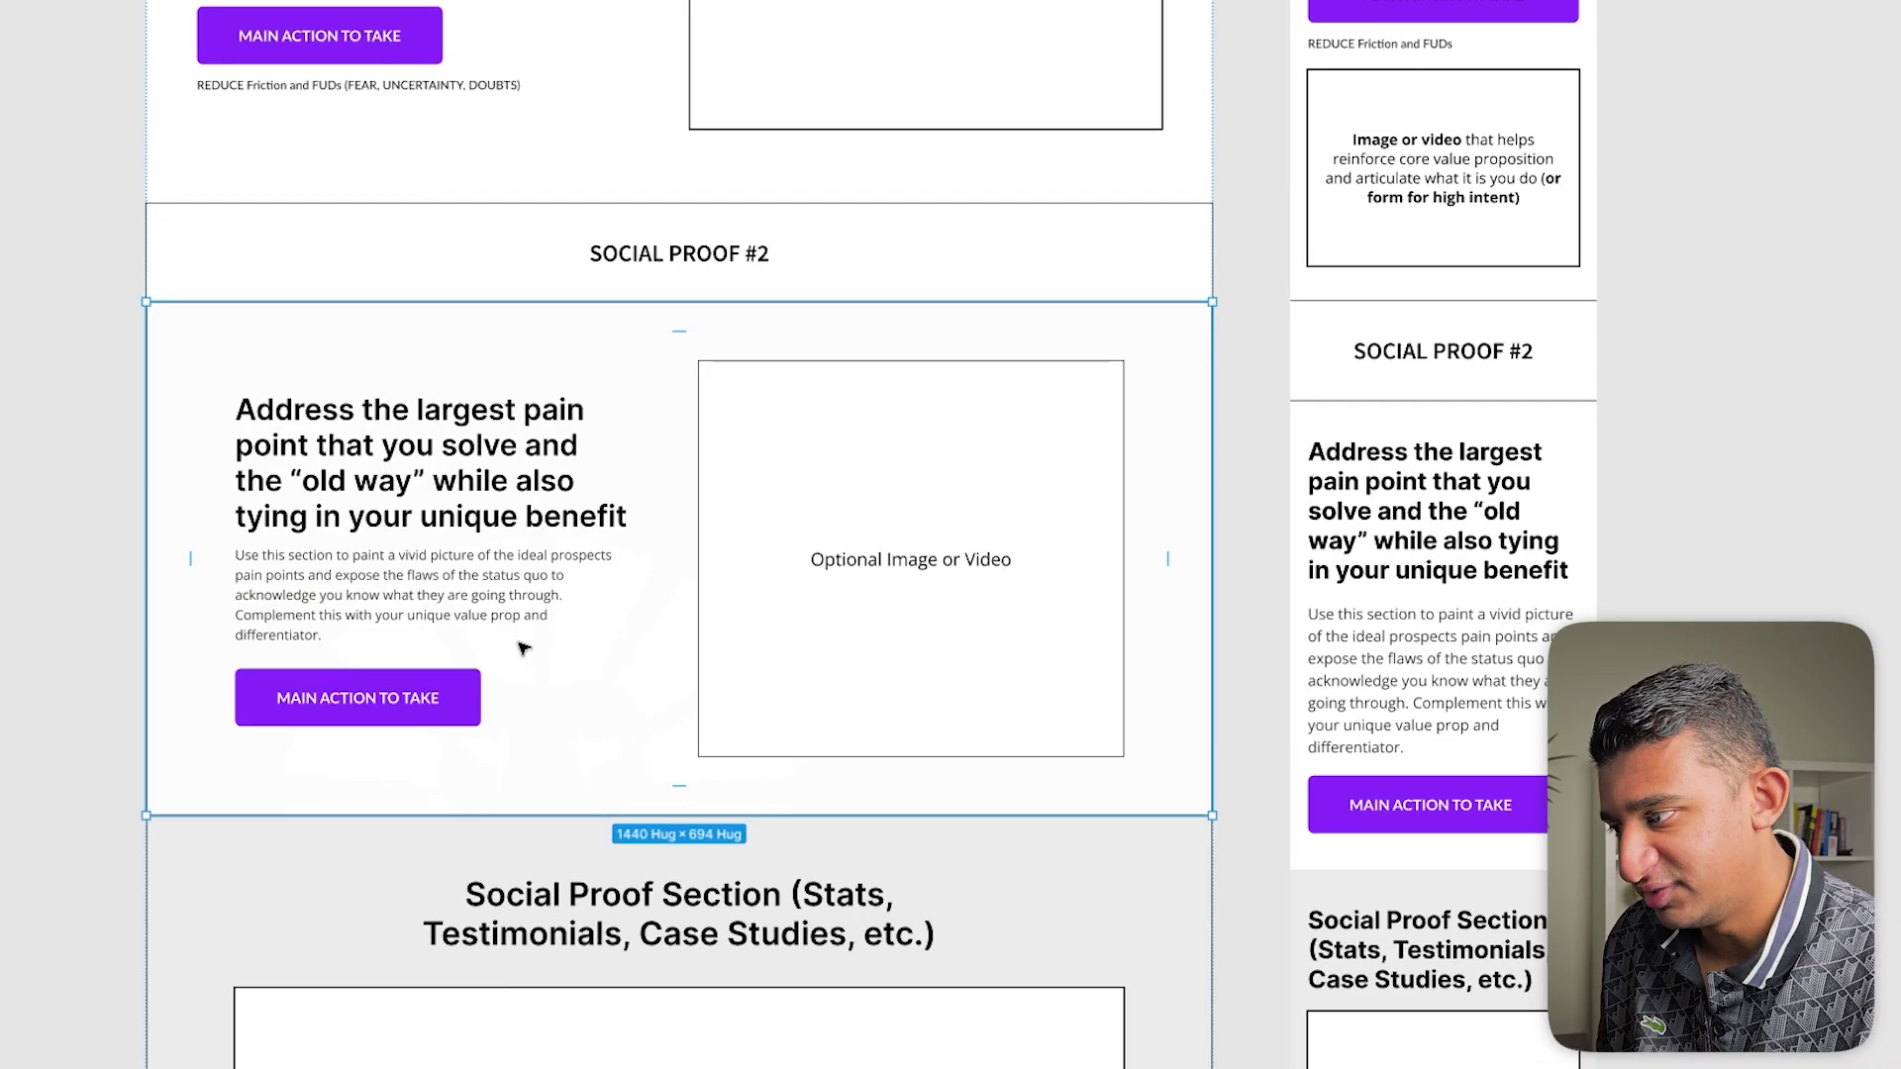
# Move the "Social Proof Section (Stats, Testimonials, Case Studies, etc.)" above the "Address the largest pain point" section in the desktop wireframe.
pyautogui.scroll(-5, 522, 649)
pyautogui.click(512, 699)
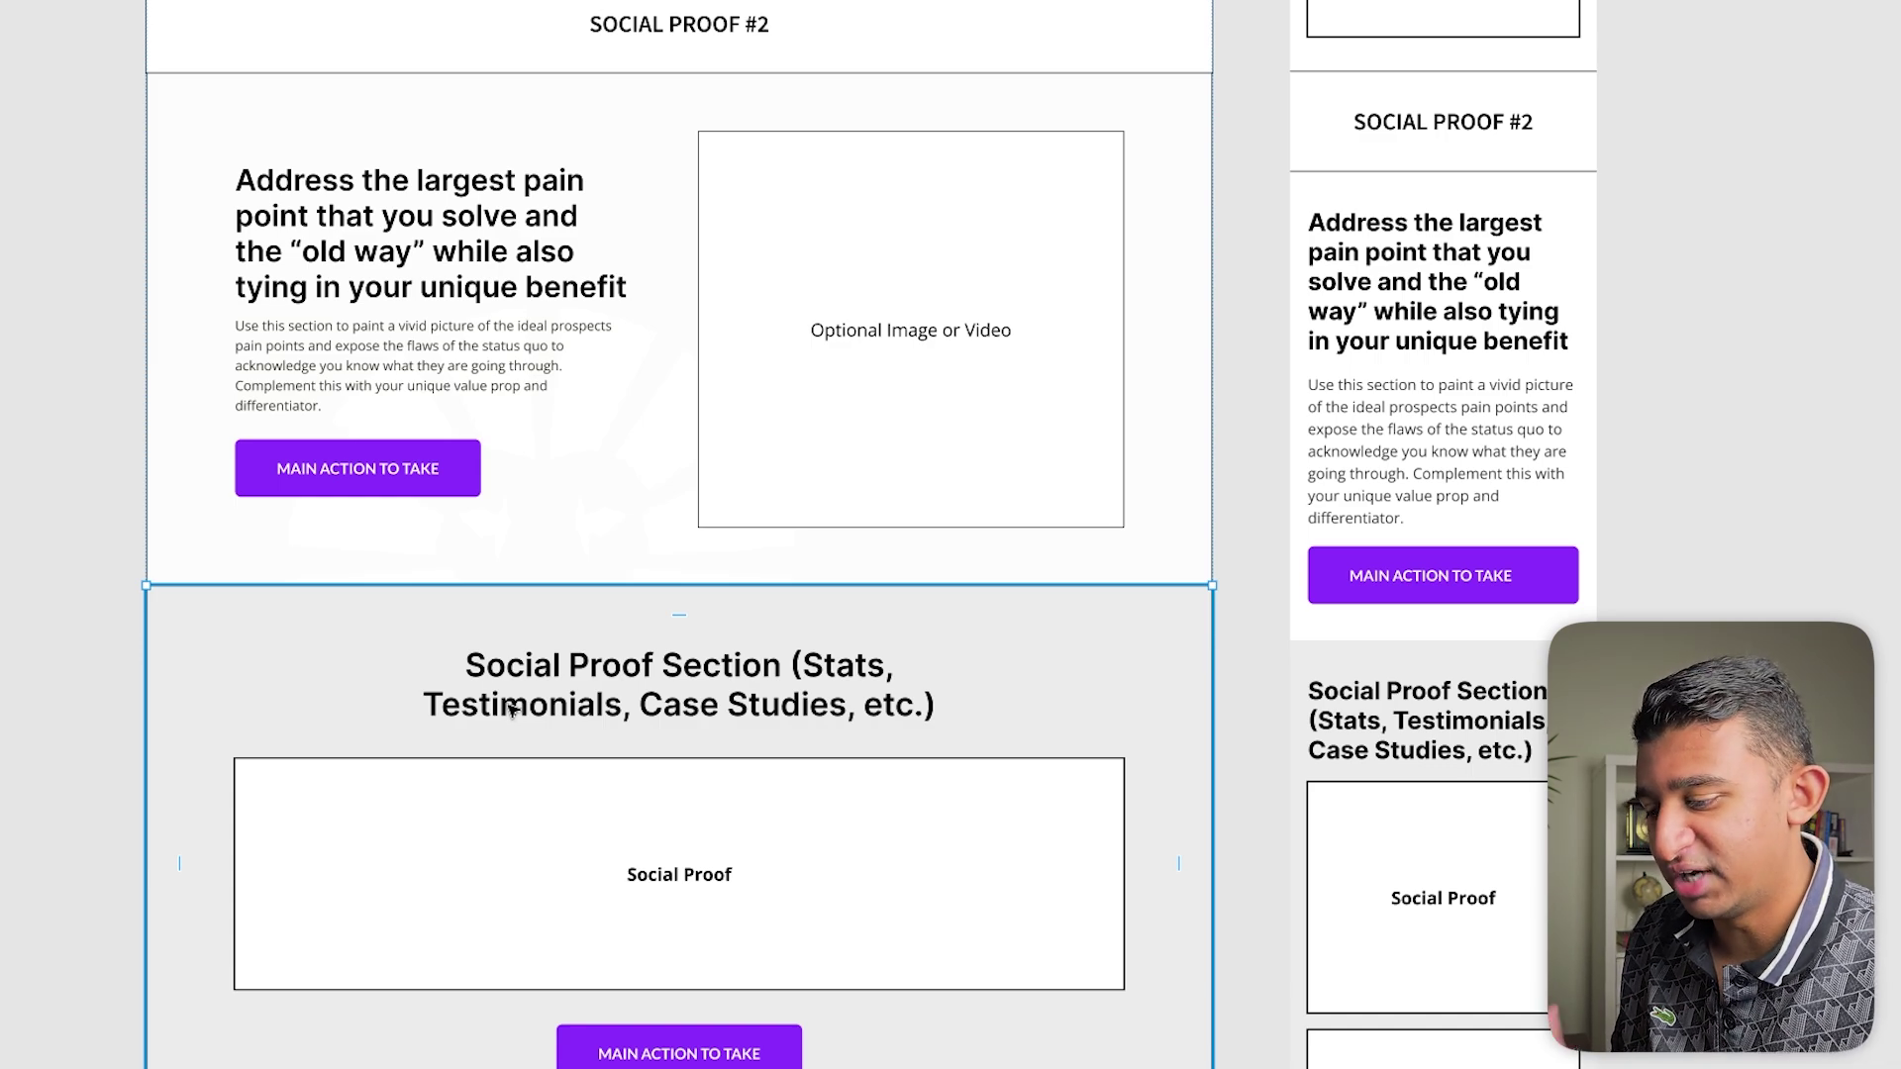
pyautogui.press('Up')
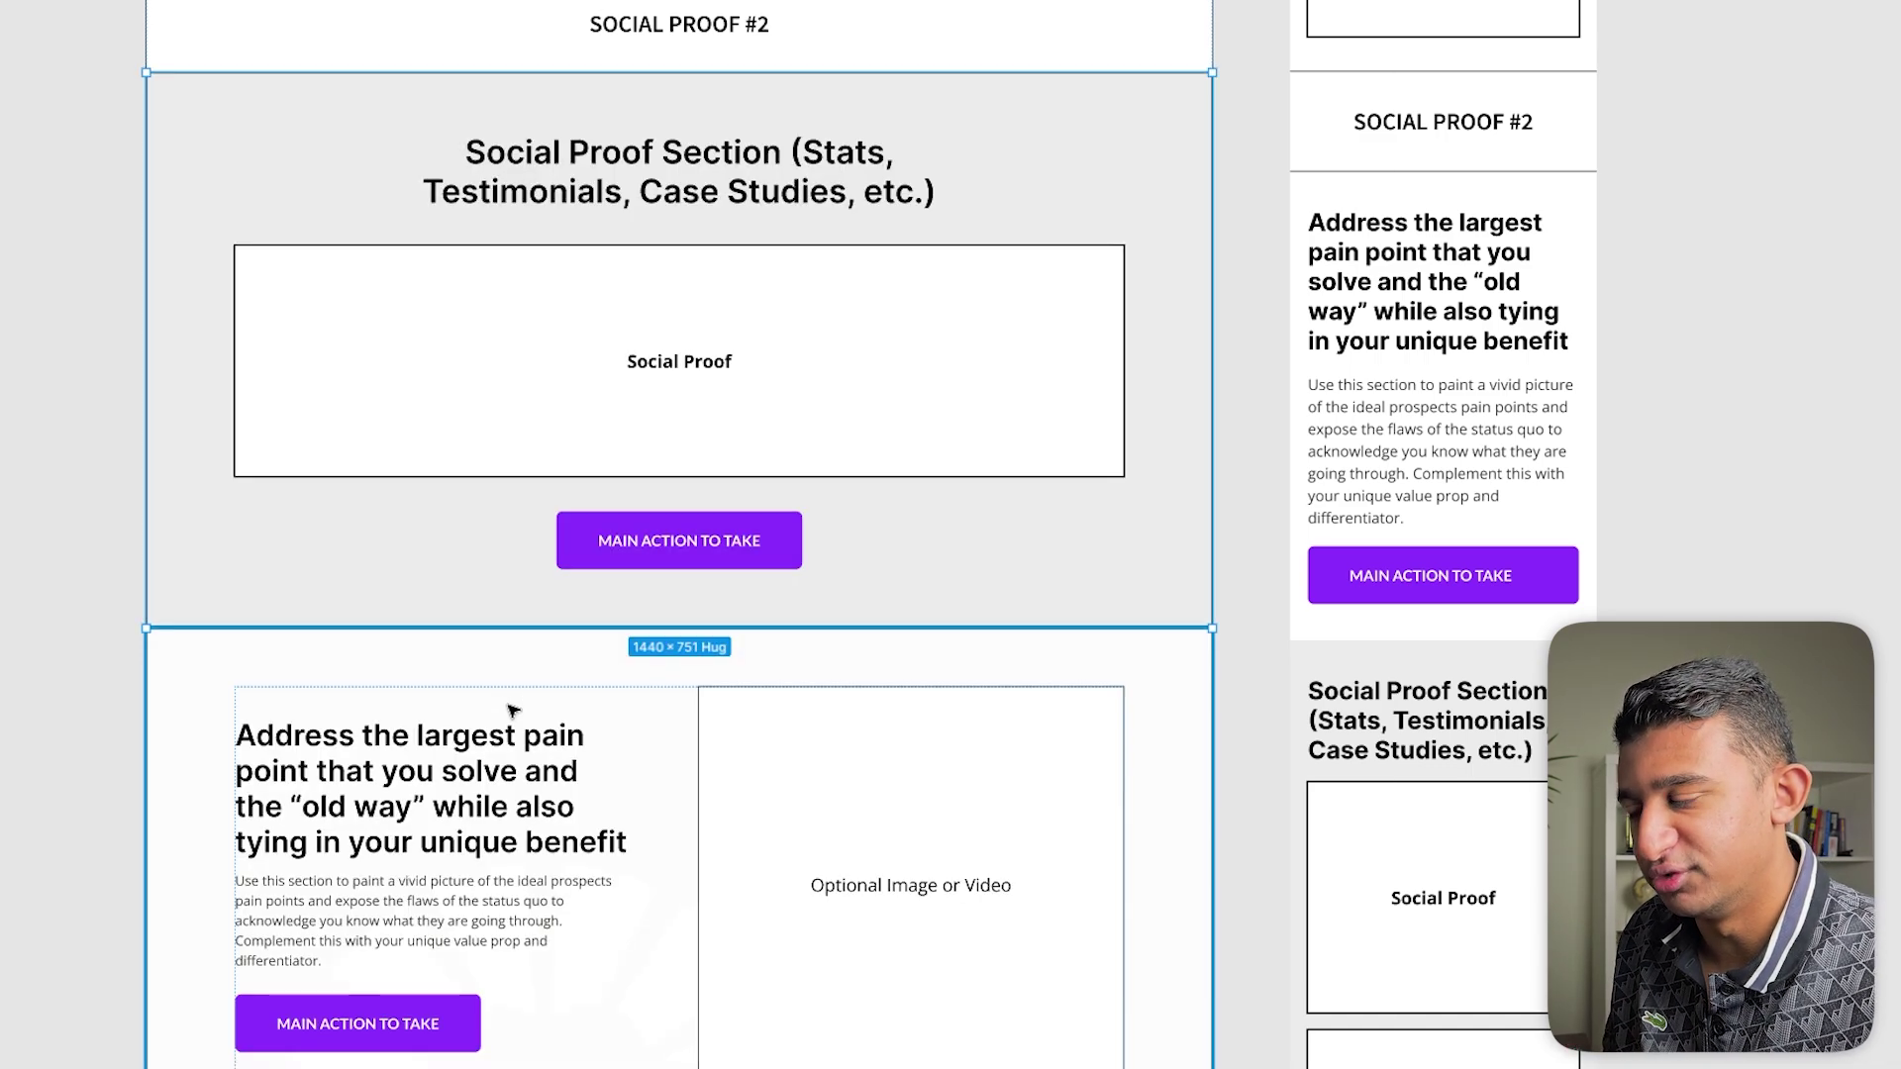
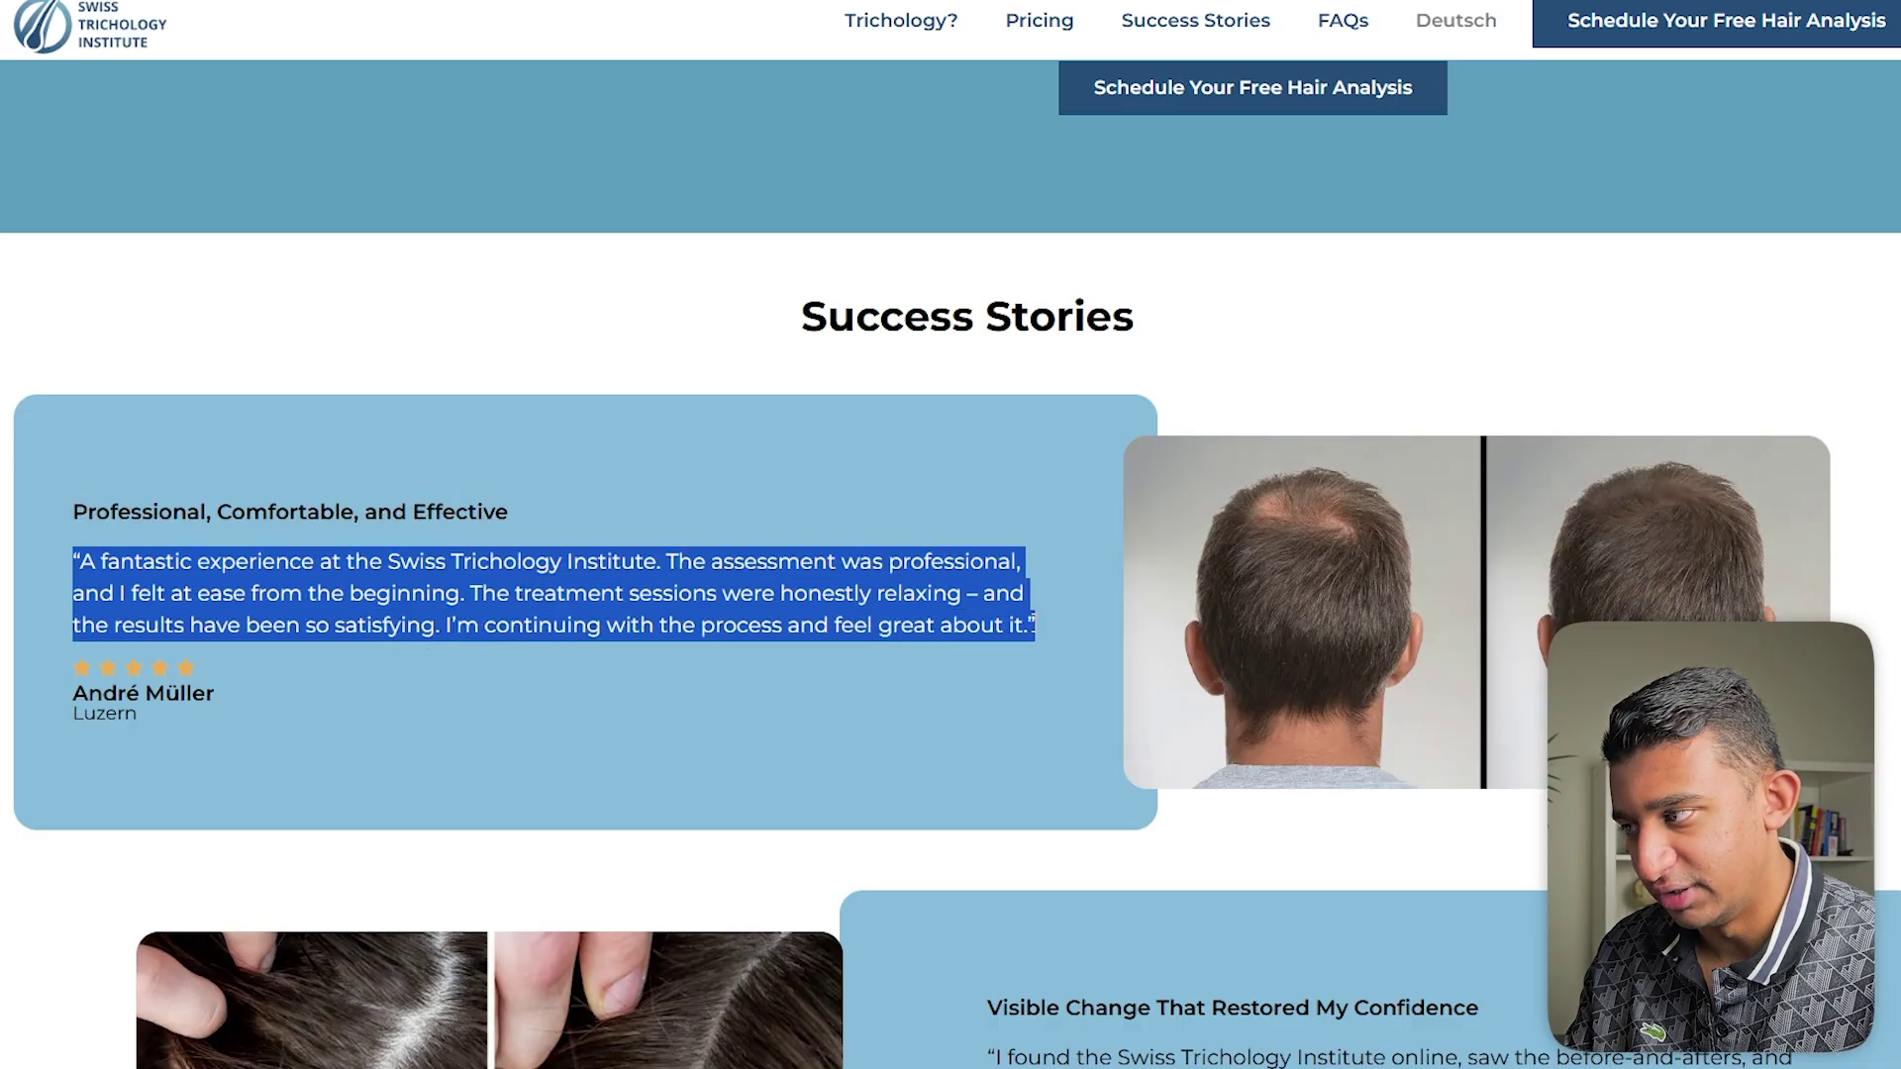
# Examine the first Success Stories testimonial on the hair-loss site's desktop and mobile pages, and the customer review cards of the Fairway lawn-care example.
pyautogui.click(1035, 626)
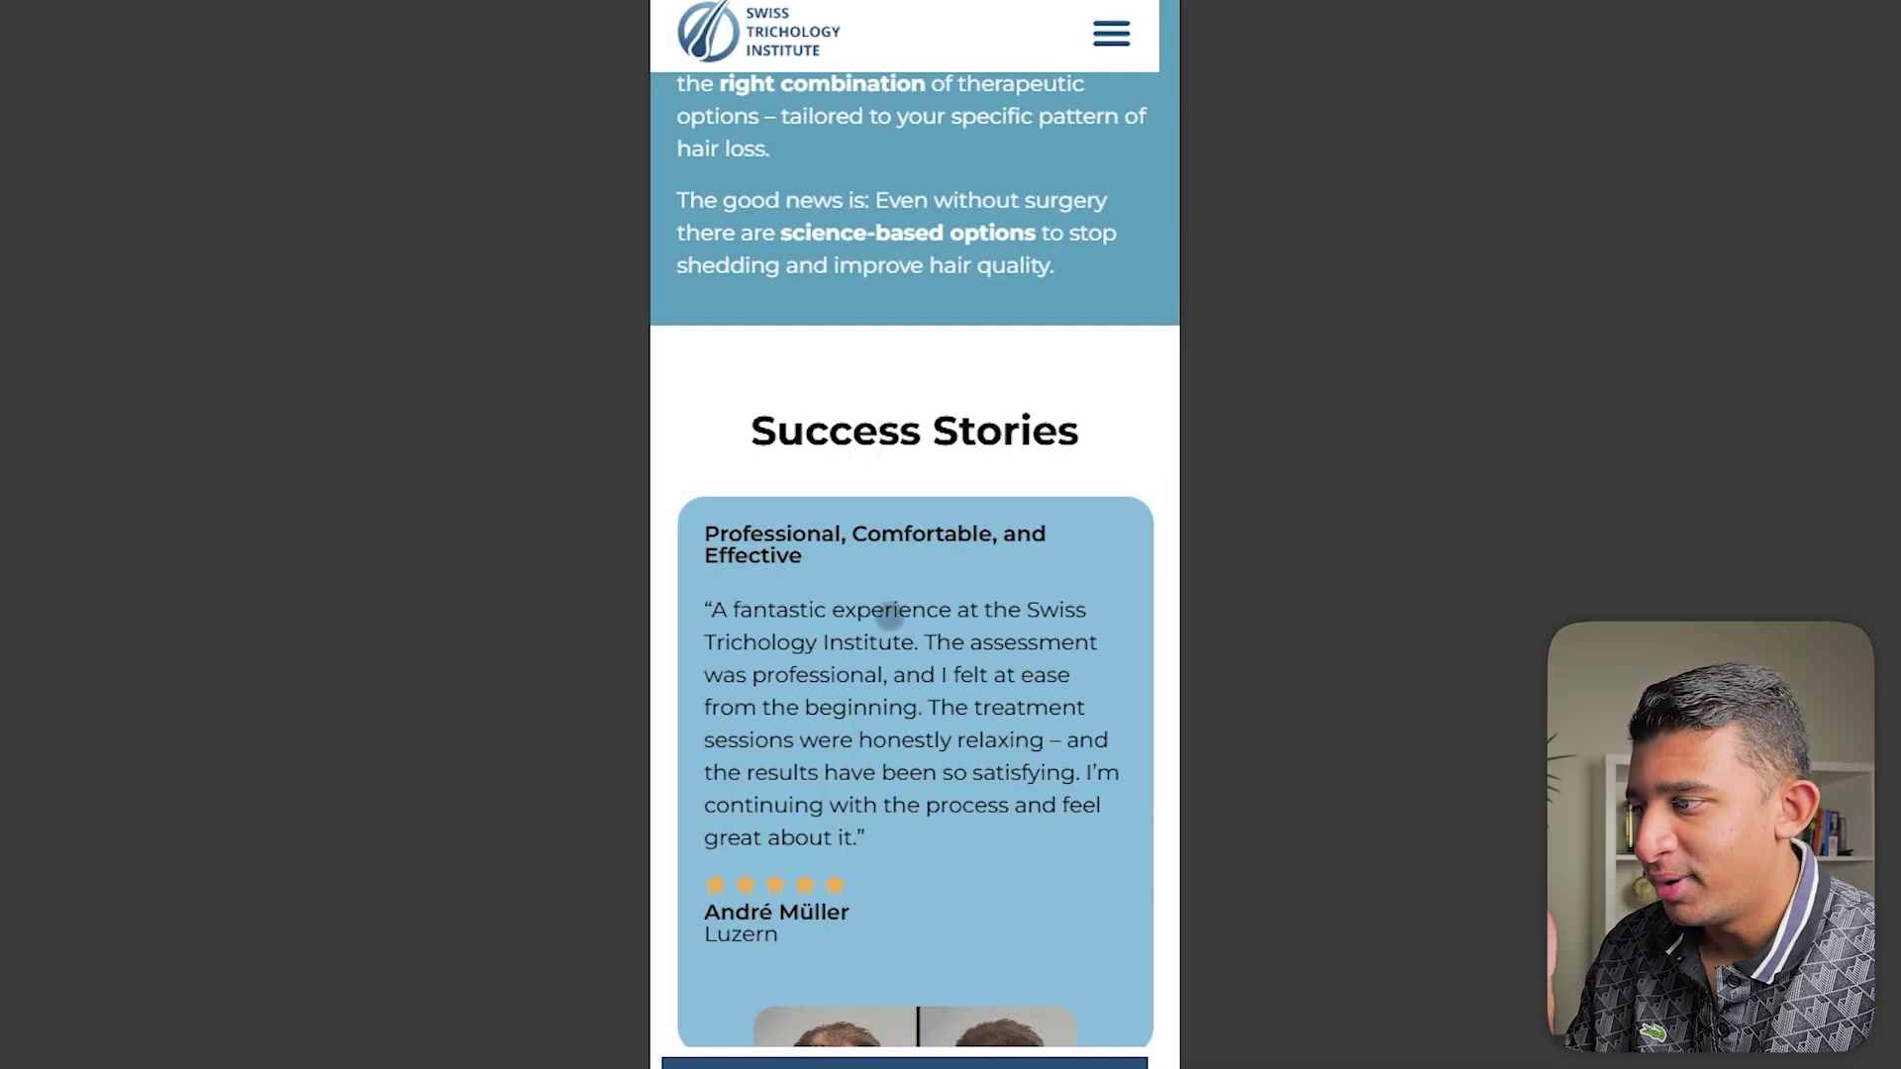
pyautogui.scroll(-3, 894, 615)
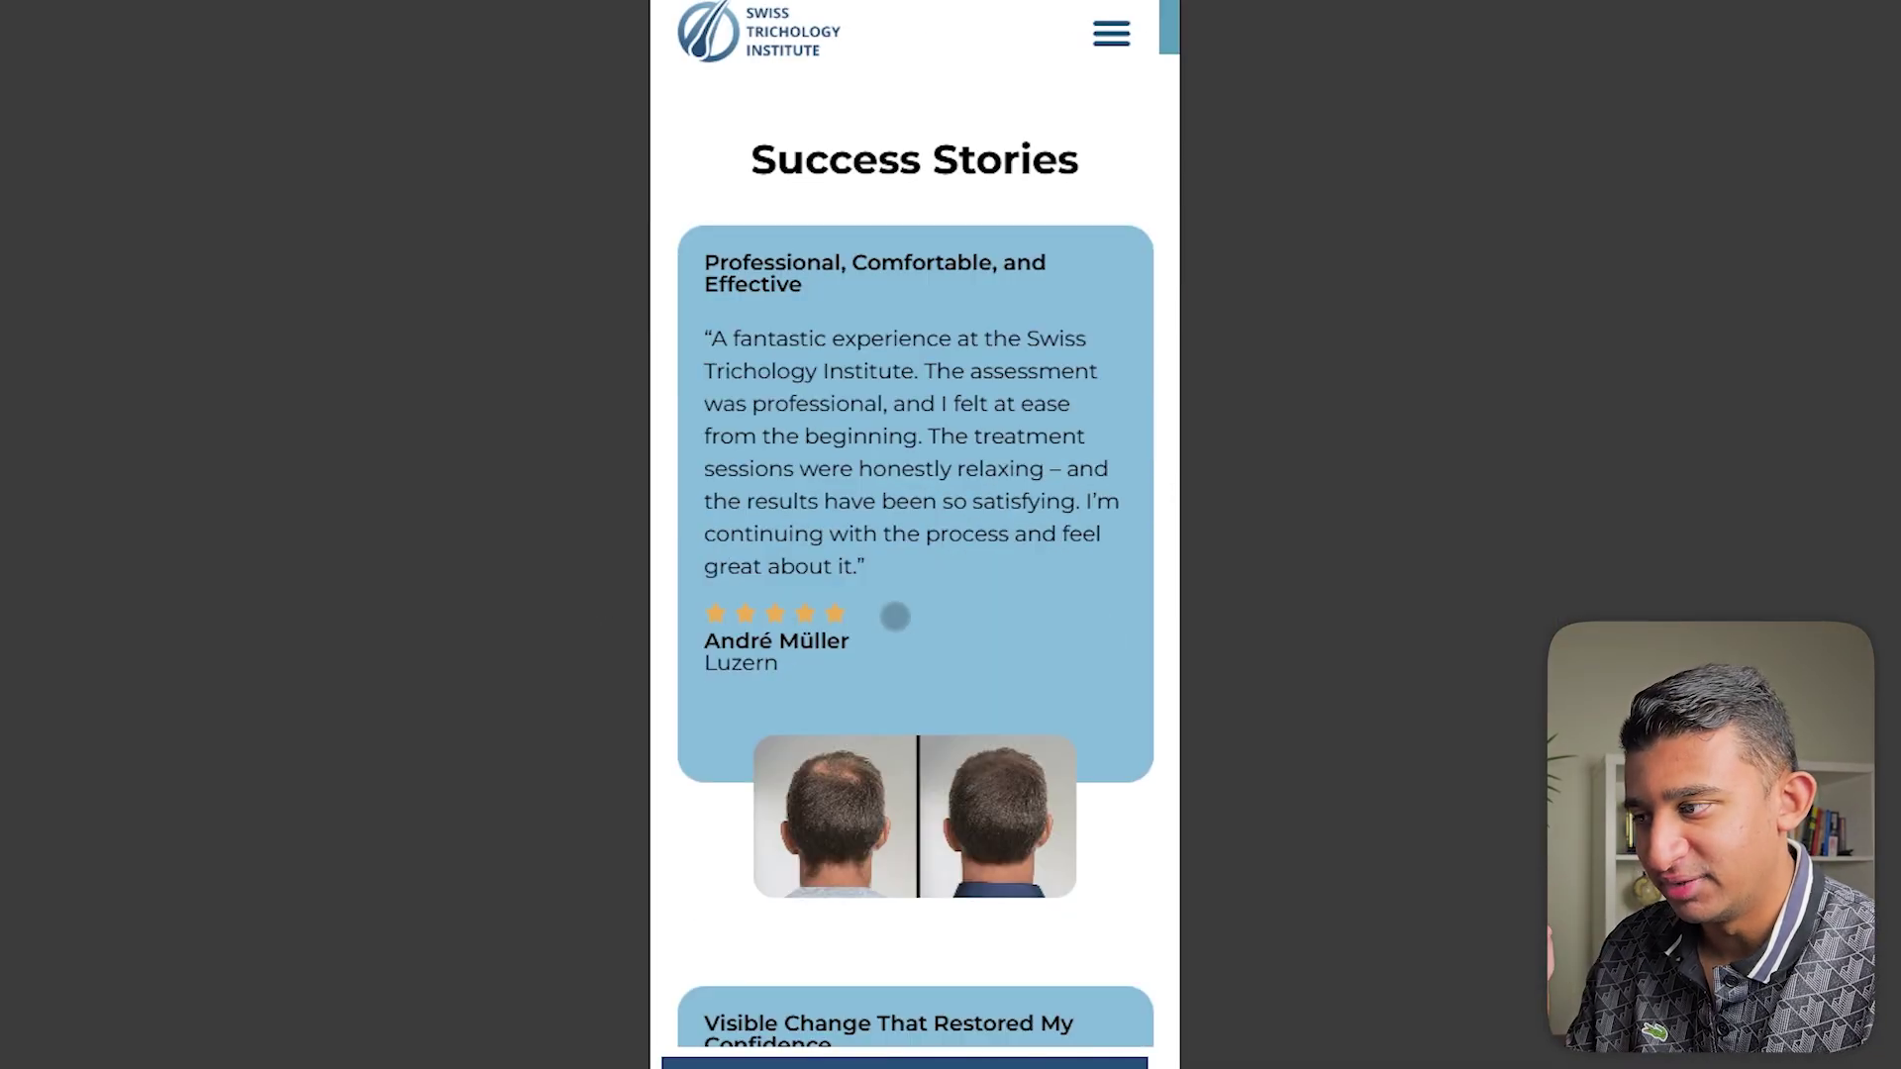
pyautogui.scroll(-2, 894, 615)
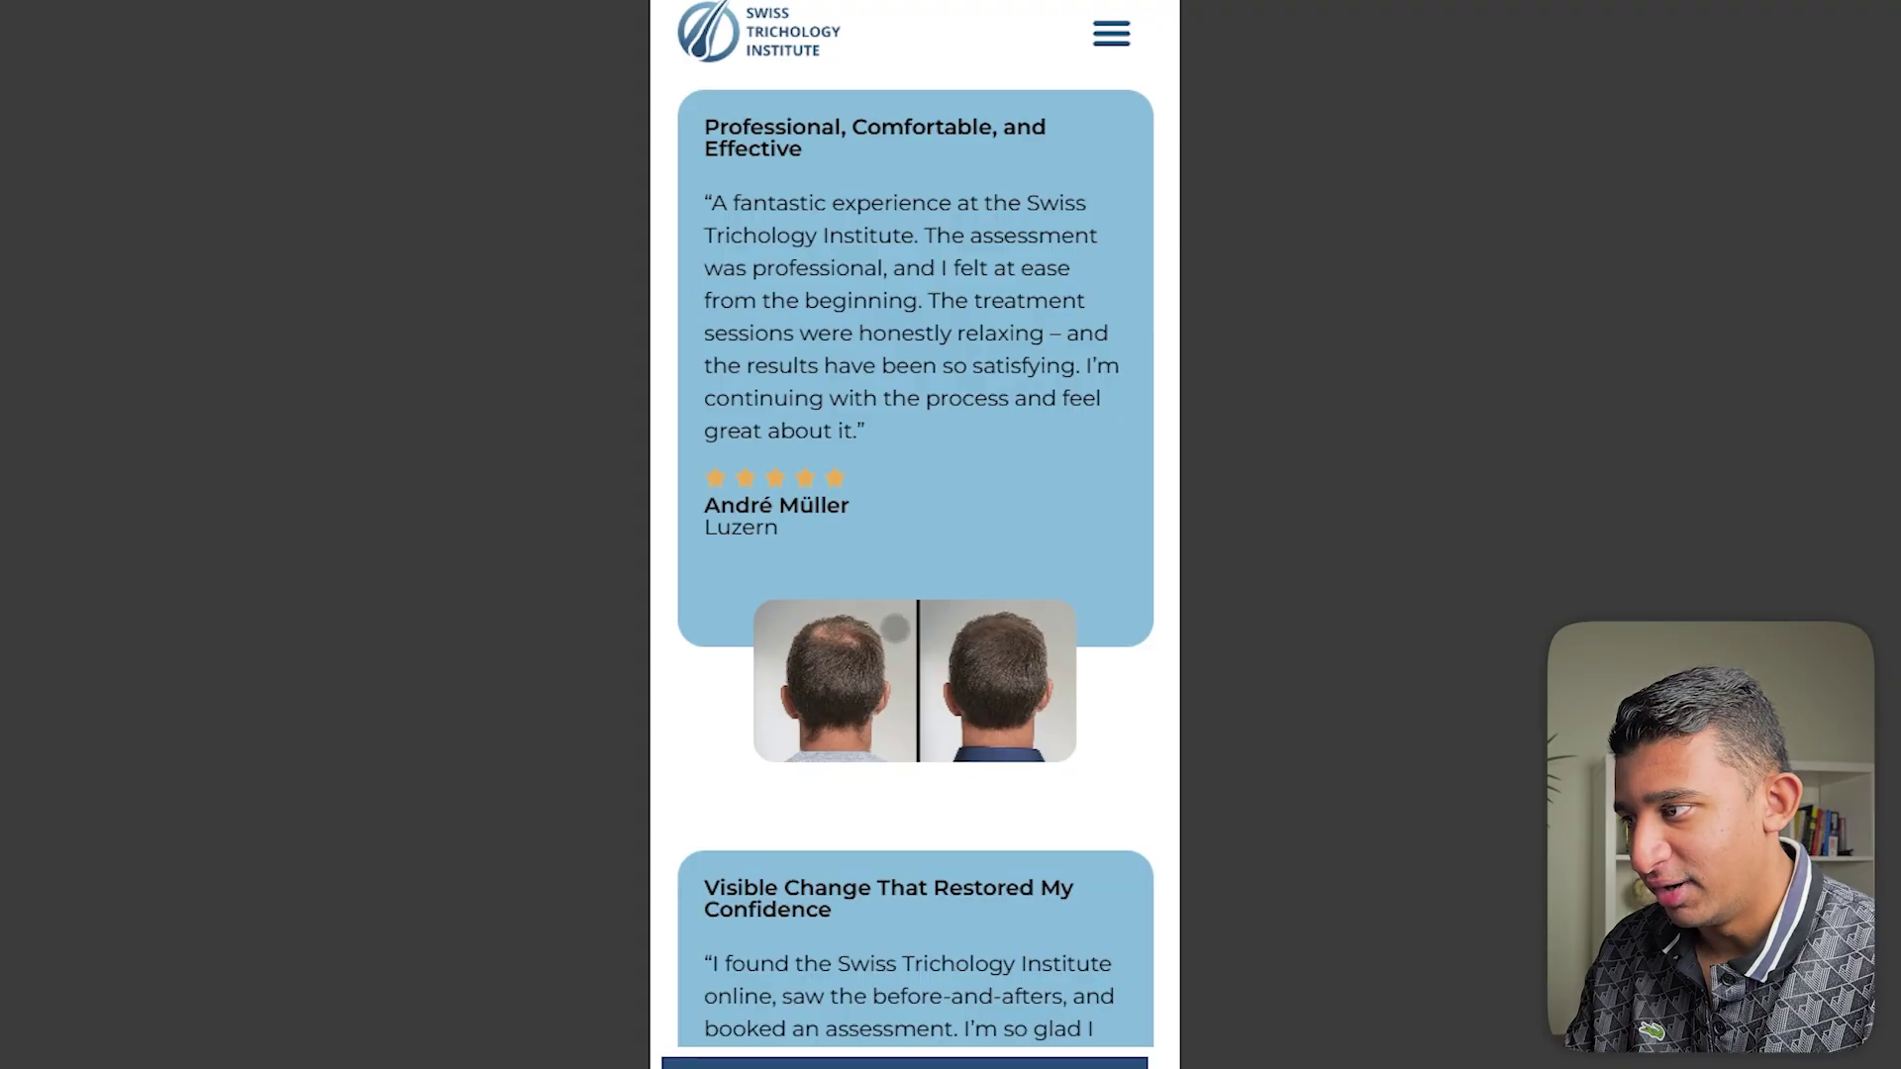
pyautogui.scroll(2, 898, 638)
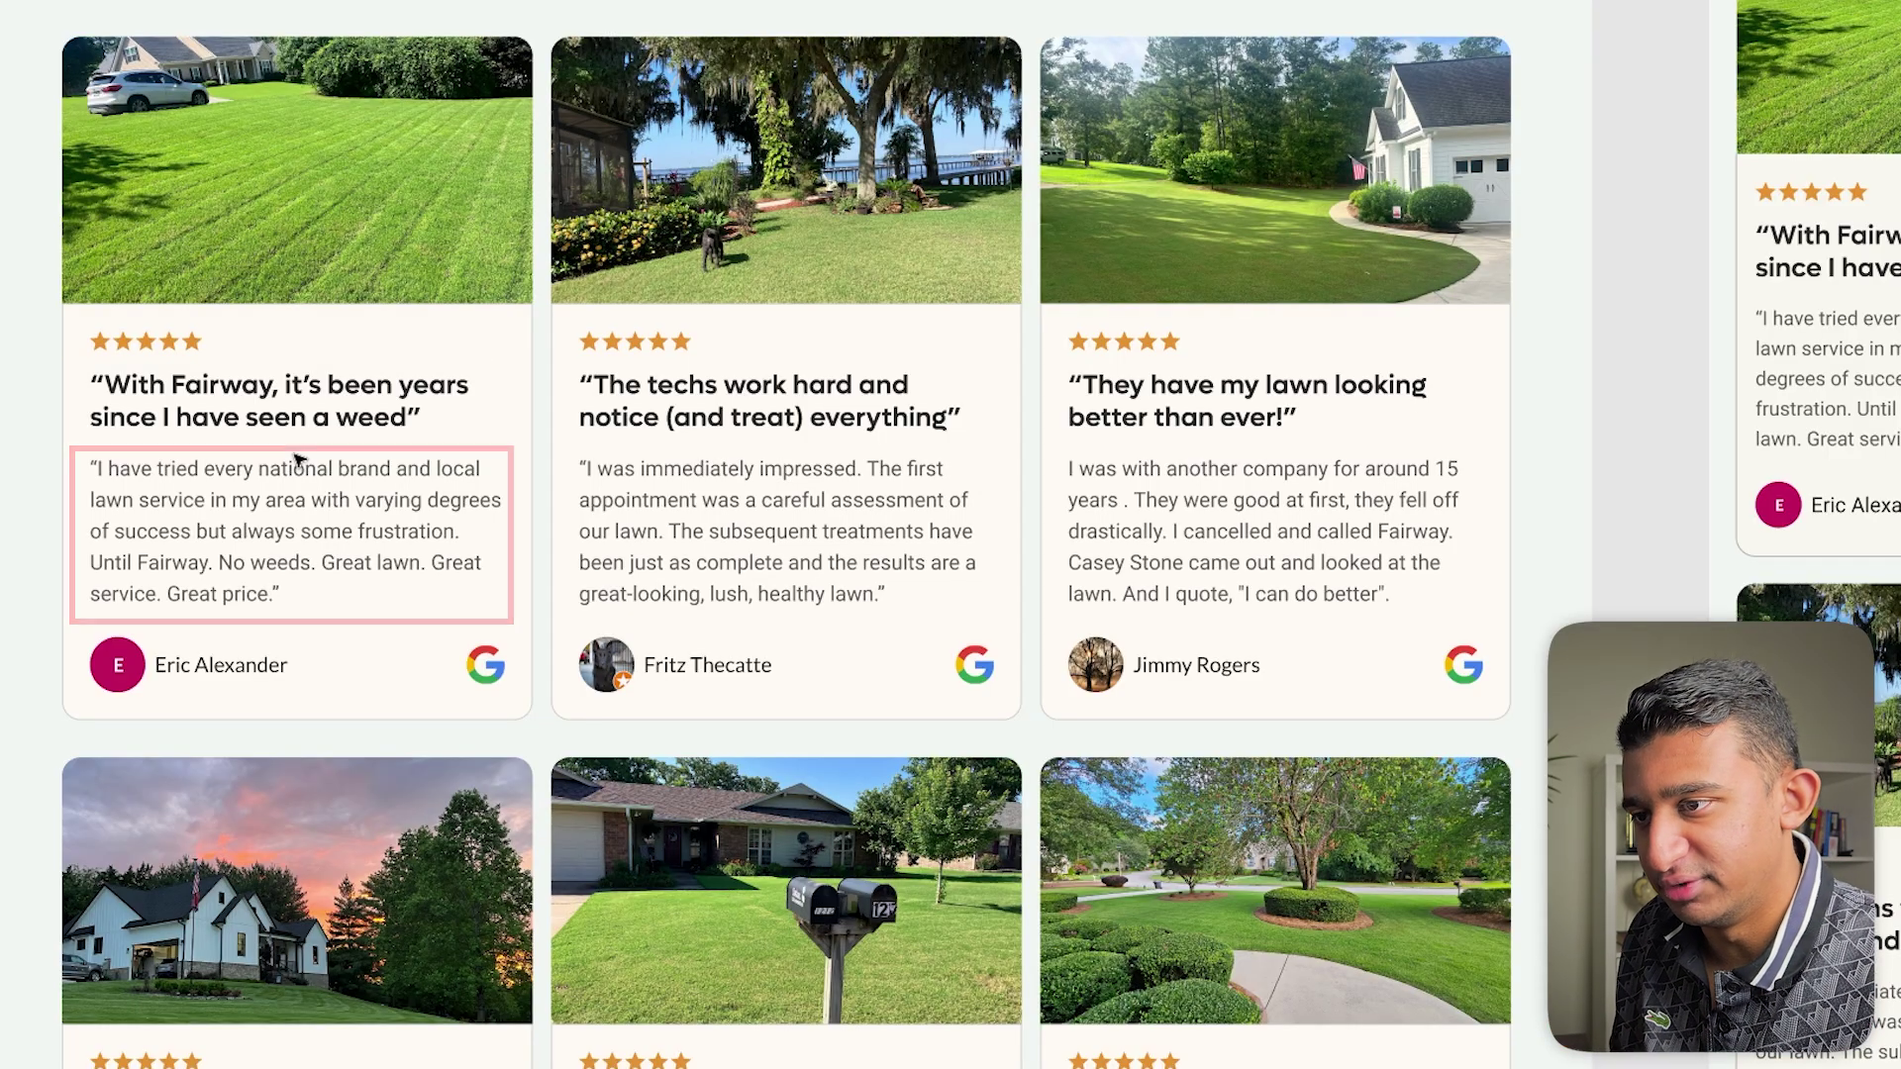
pyautogui.scroll(-2, 297, 460)
pyautogui.scroll(-3, 297, 460)
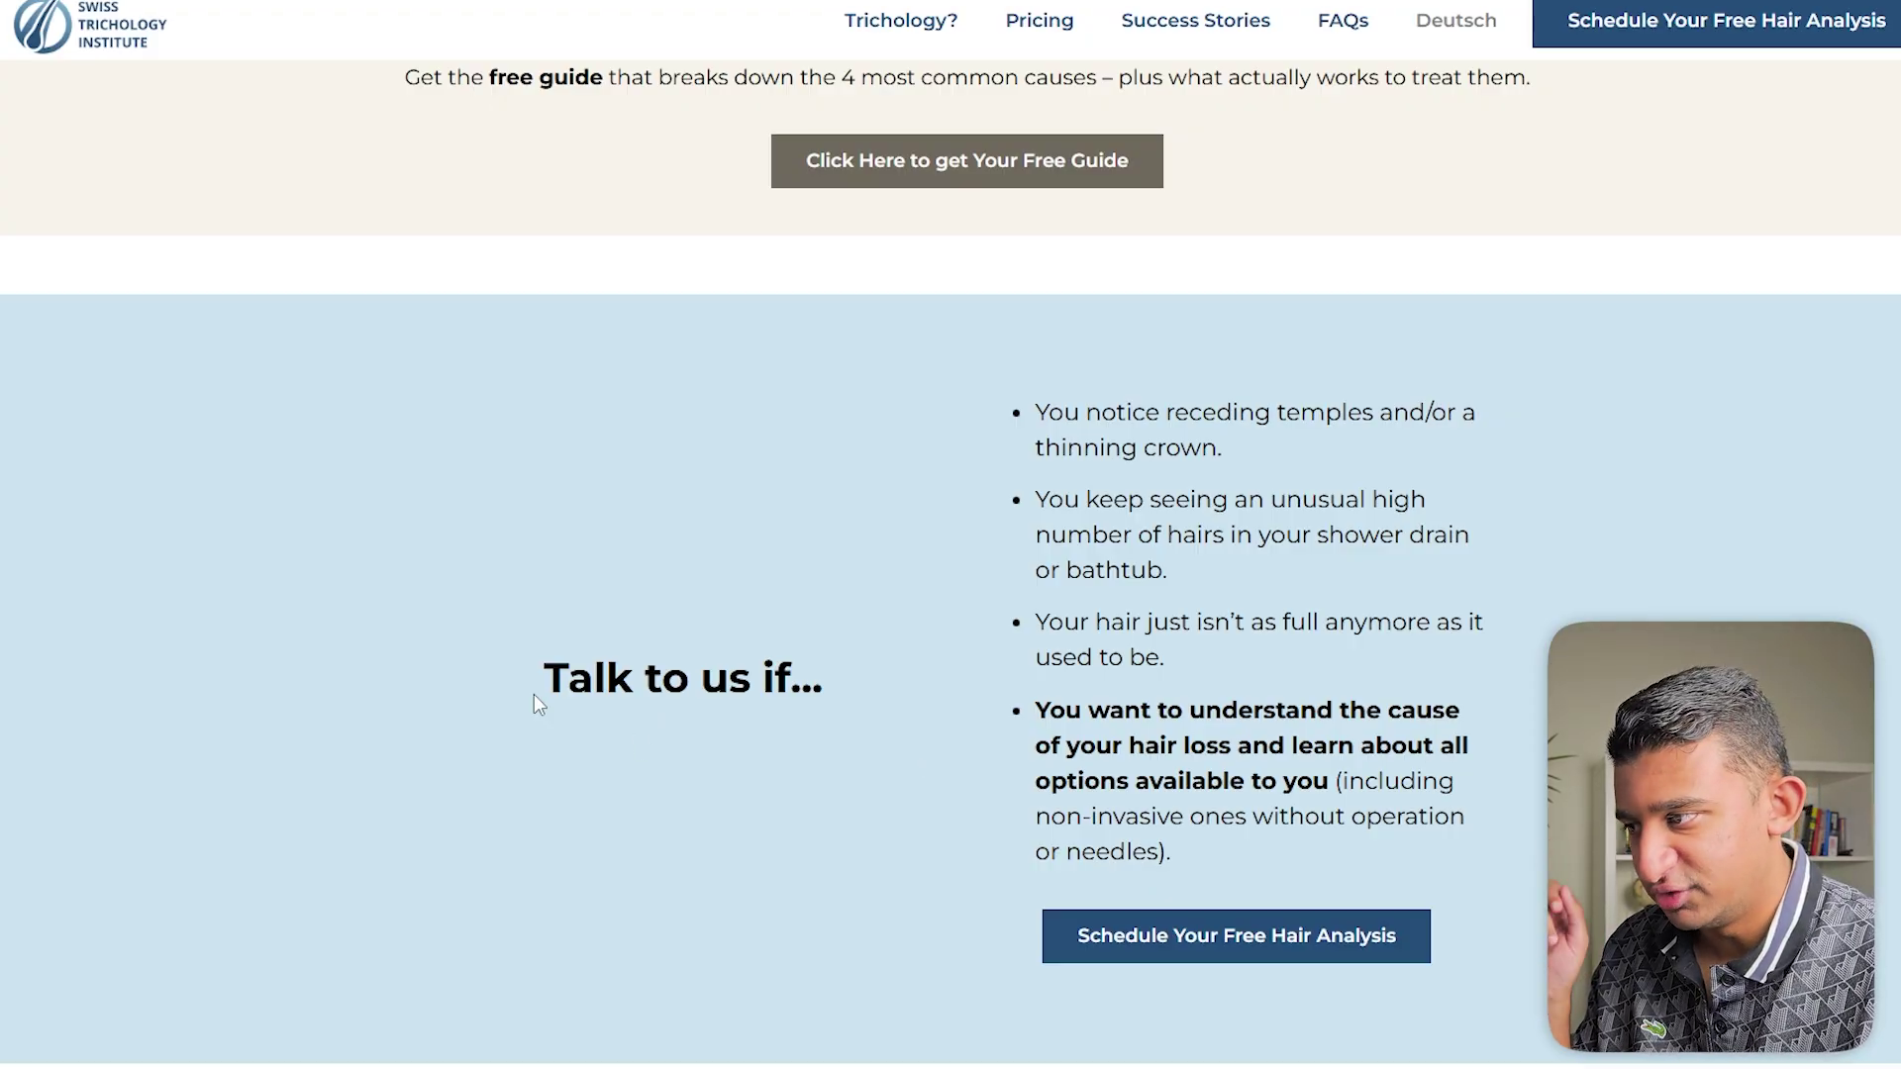
# Highlight the "Talk to us if..." heading and its first three bullets on the hair-loss site, and select the wireframe's "Address the largest pain point" section.
pyautogui.moveTo(535, 698); pyautogui.dragTo(852, 695)
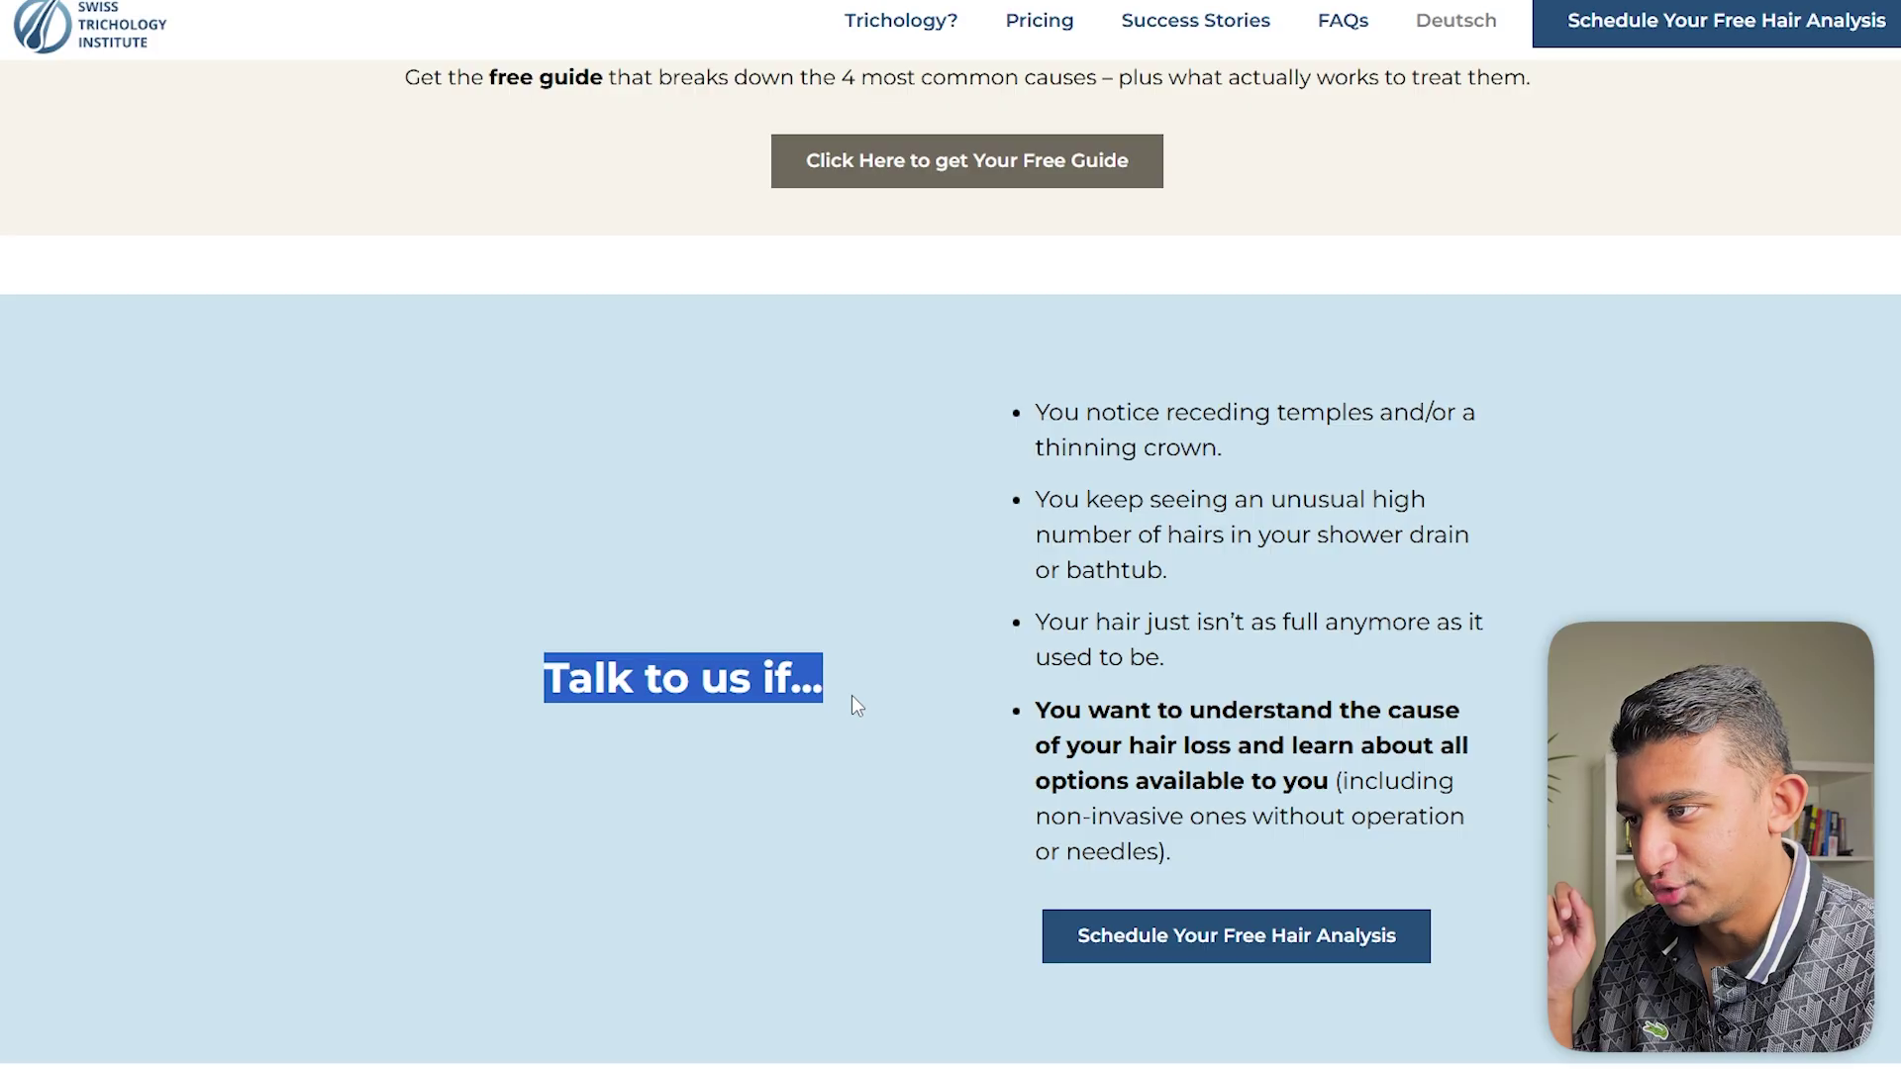
pyautogui.moveTo(1033, 412); pyautogui.dragTo(1274, 443)
pyautogui.moveTo(1049, 499); pyautogui.dragTo(1345, 534)
pyautogui.moveTo(1030, 624); pyautogui.dragTo(1168, 657)
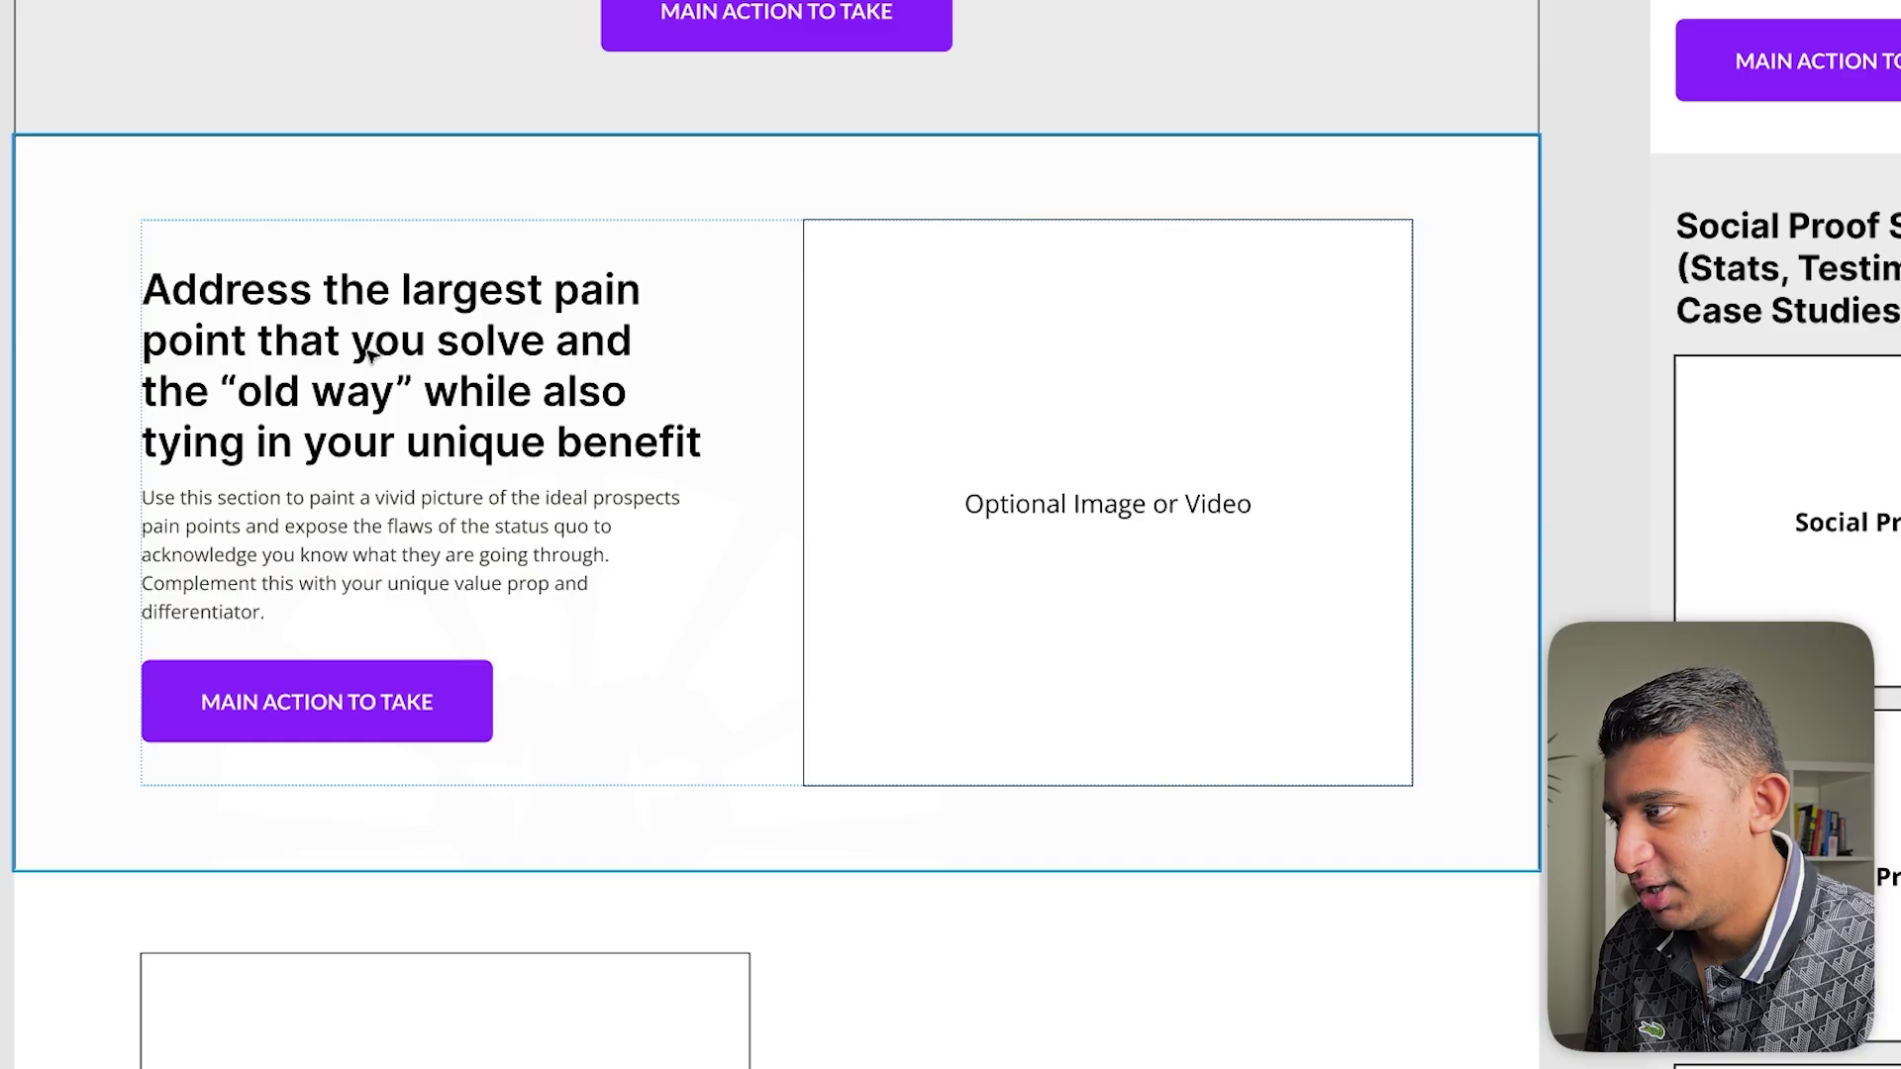
pyautogui.click(374, 358)
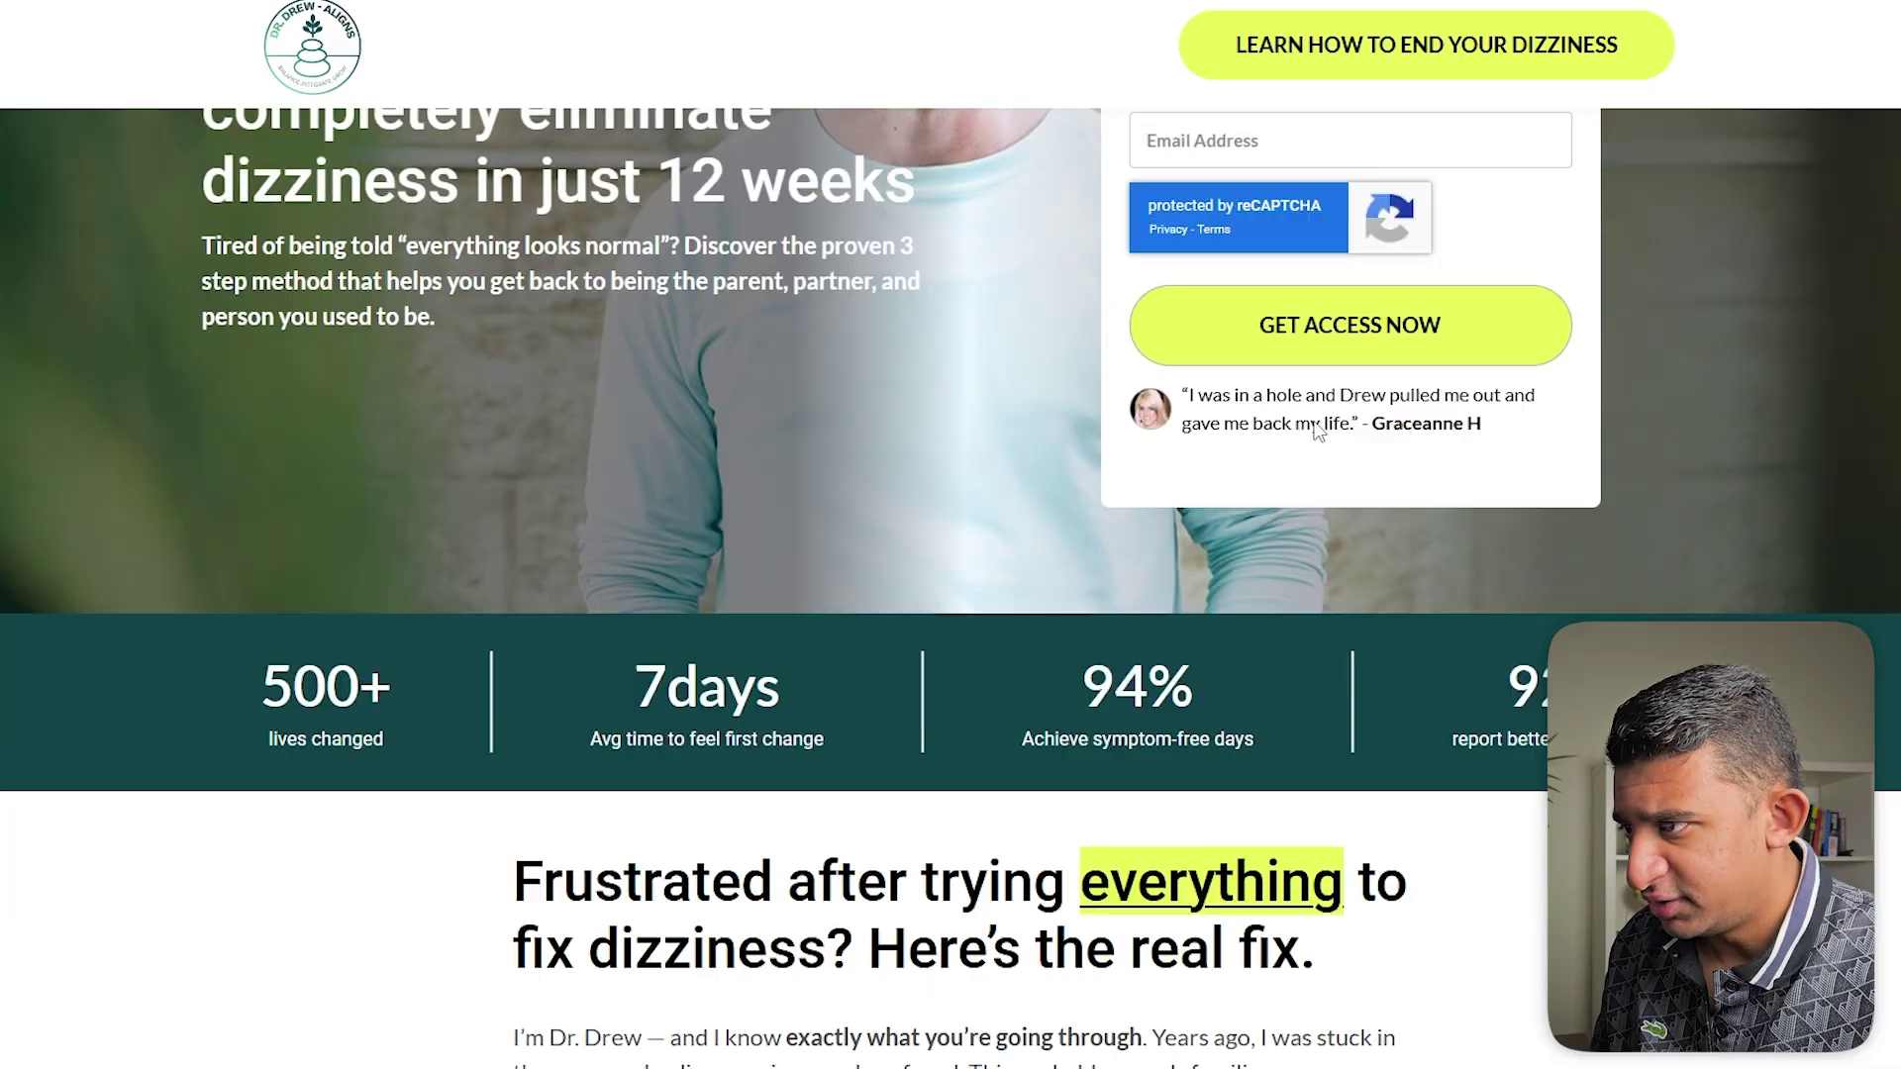
# Highlight the "Frustrated after trying everything" headline, the four check-marked pain points and the "But you still feel dizzy, foggy, and stuck." line on the dizziness page.
pyautogui.scroll(-7, 1315, 420)
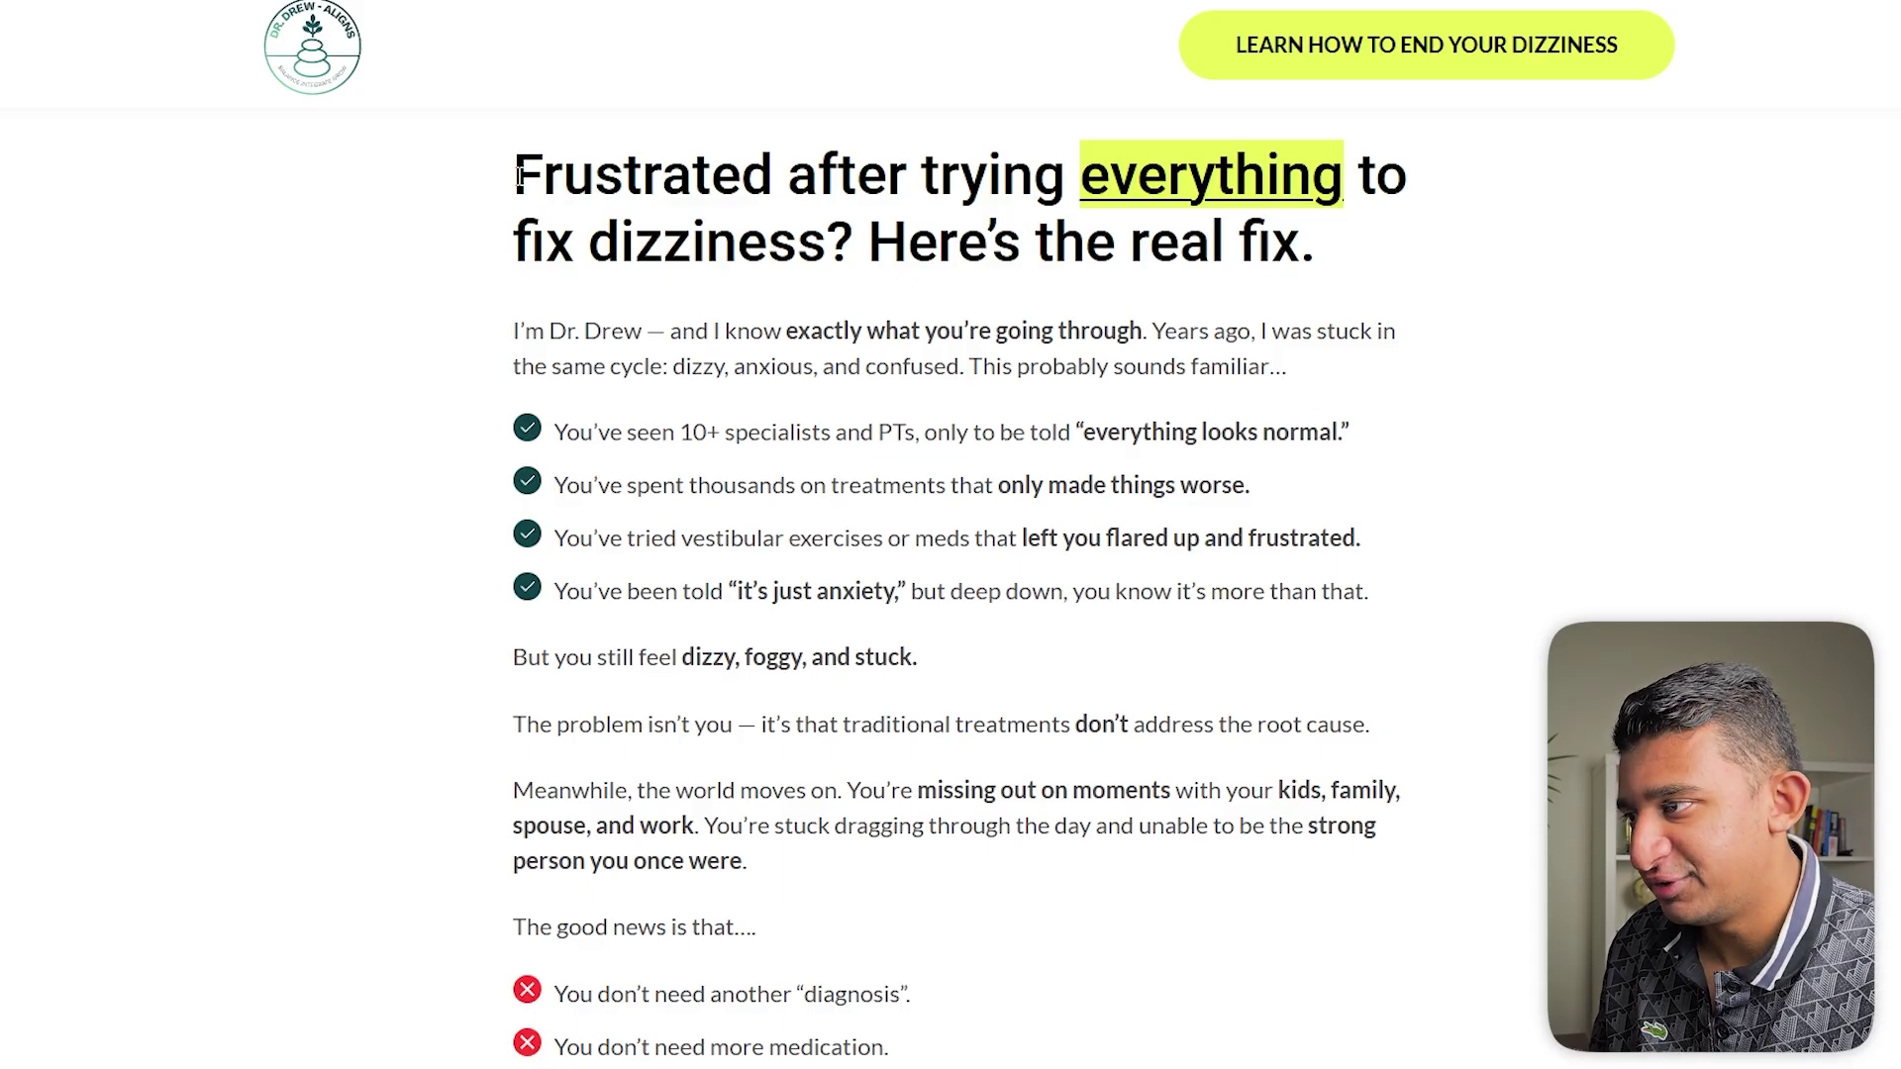
pyautogui.moveTo(516, 177); pyautogui.dragTo(900, 221)
pyautogui.click(900, 222)
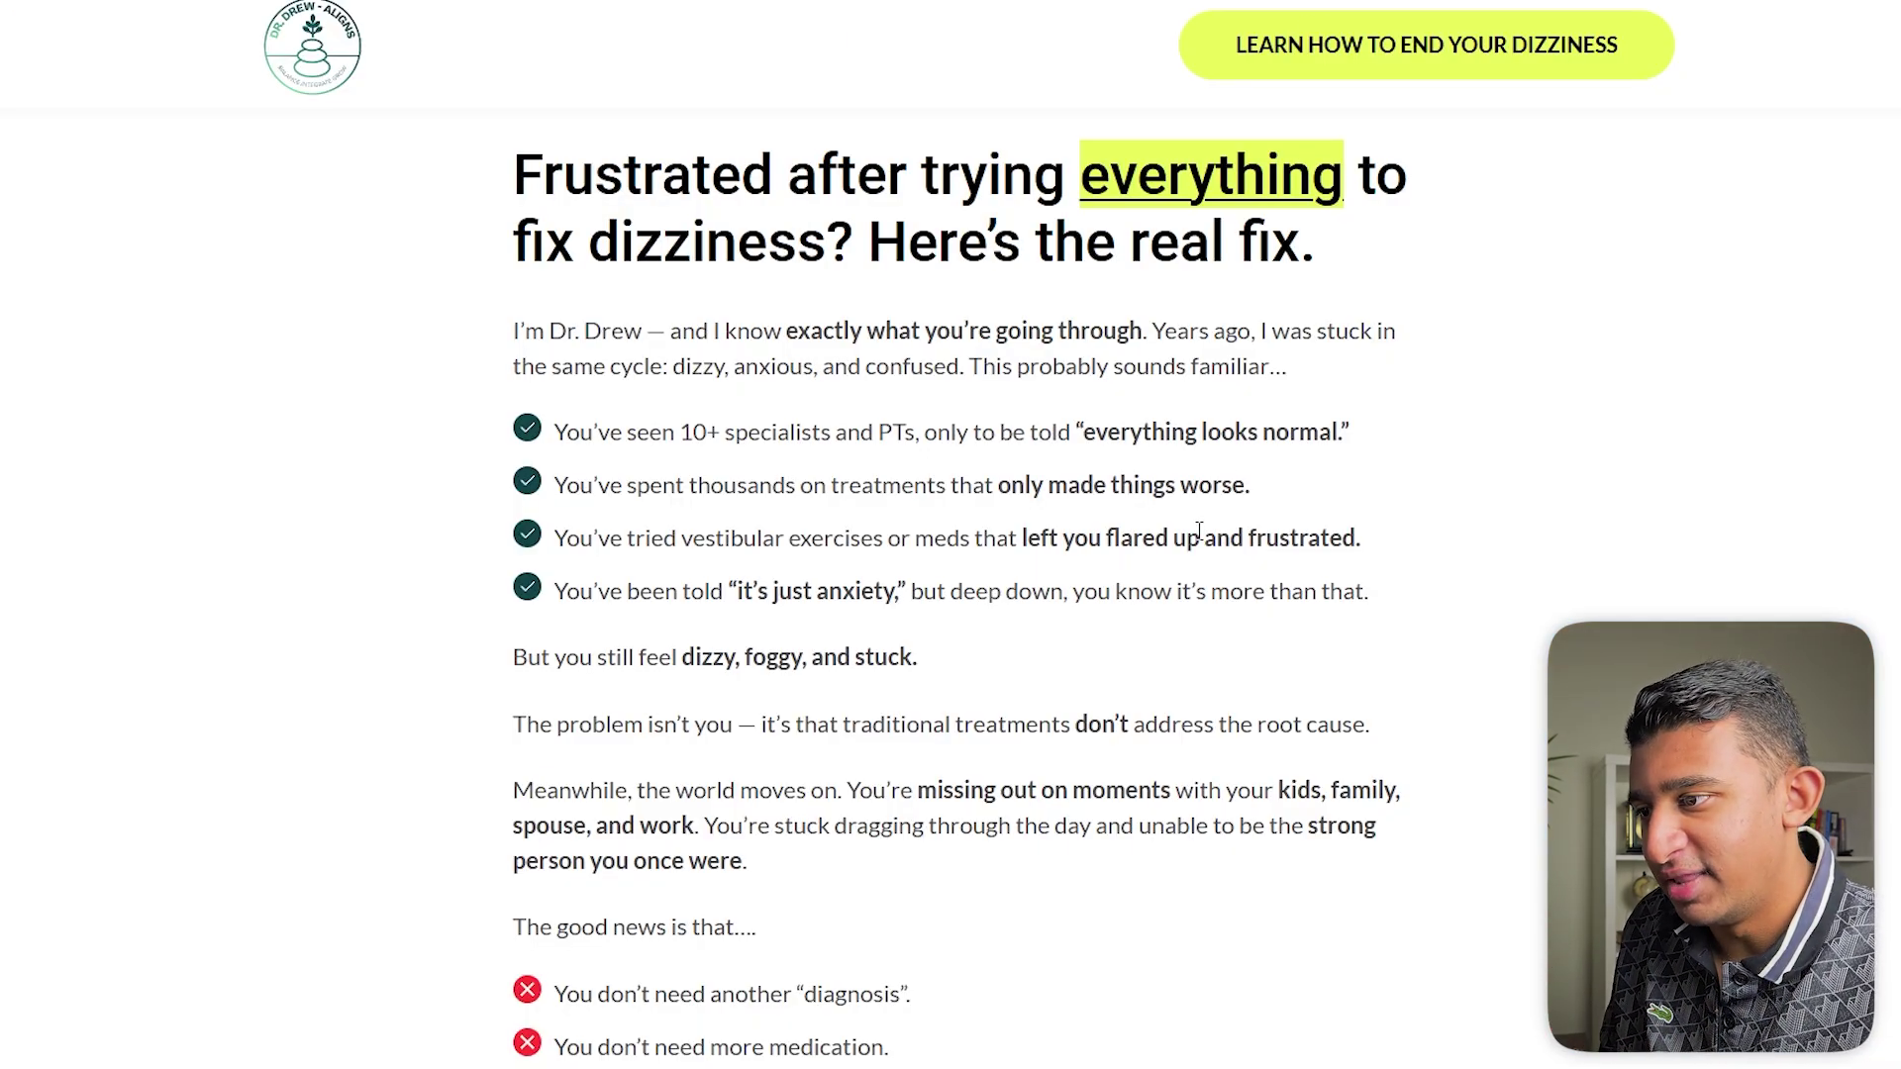
pyautogui.moveTo(1397, 599); pyautogui.dragTo(549, 442)
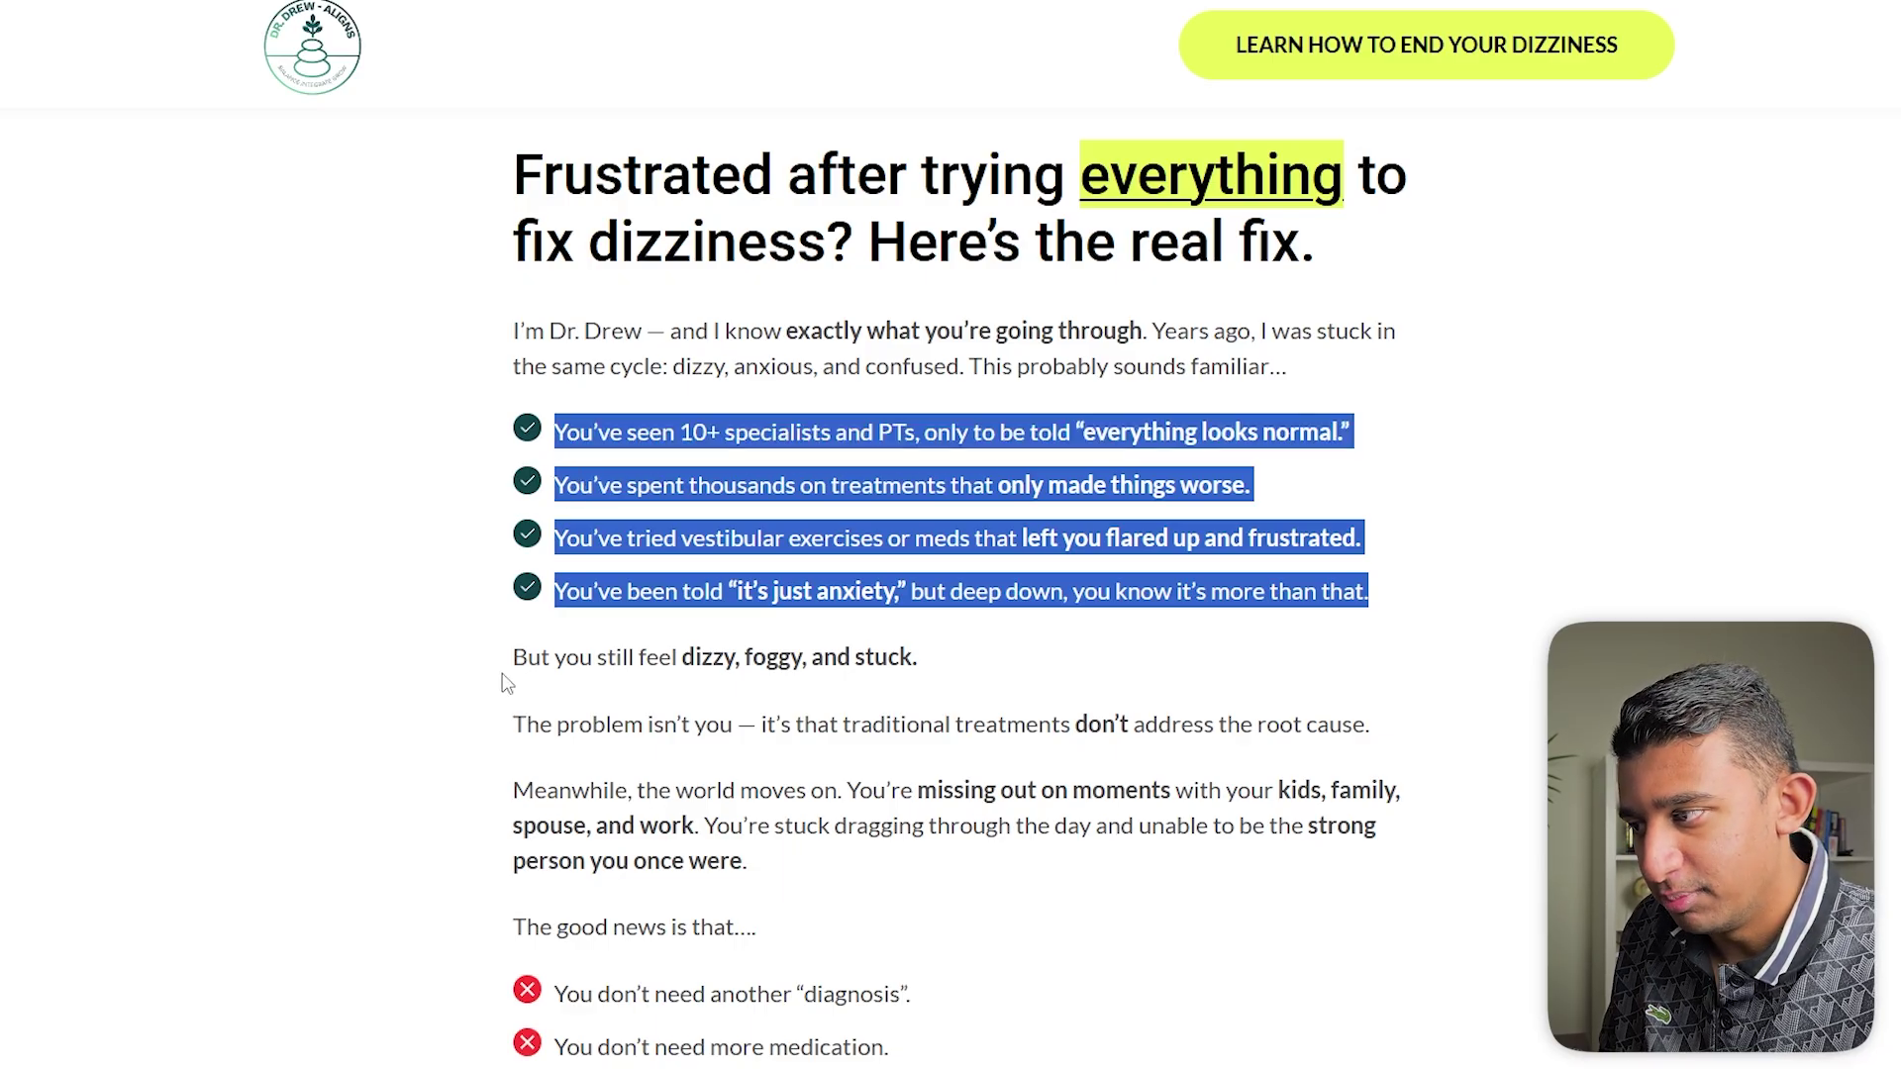
pyautogui.moveTo(507, 661); pyautogui.dragTo(980, 663)
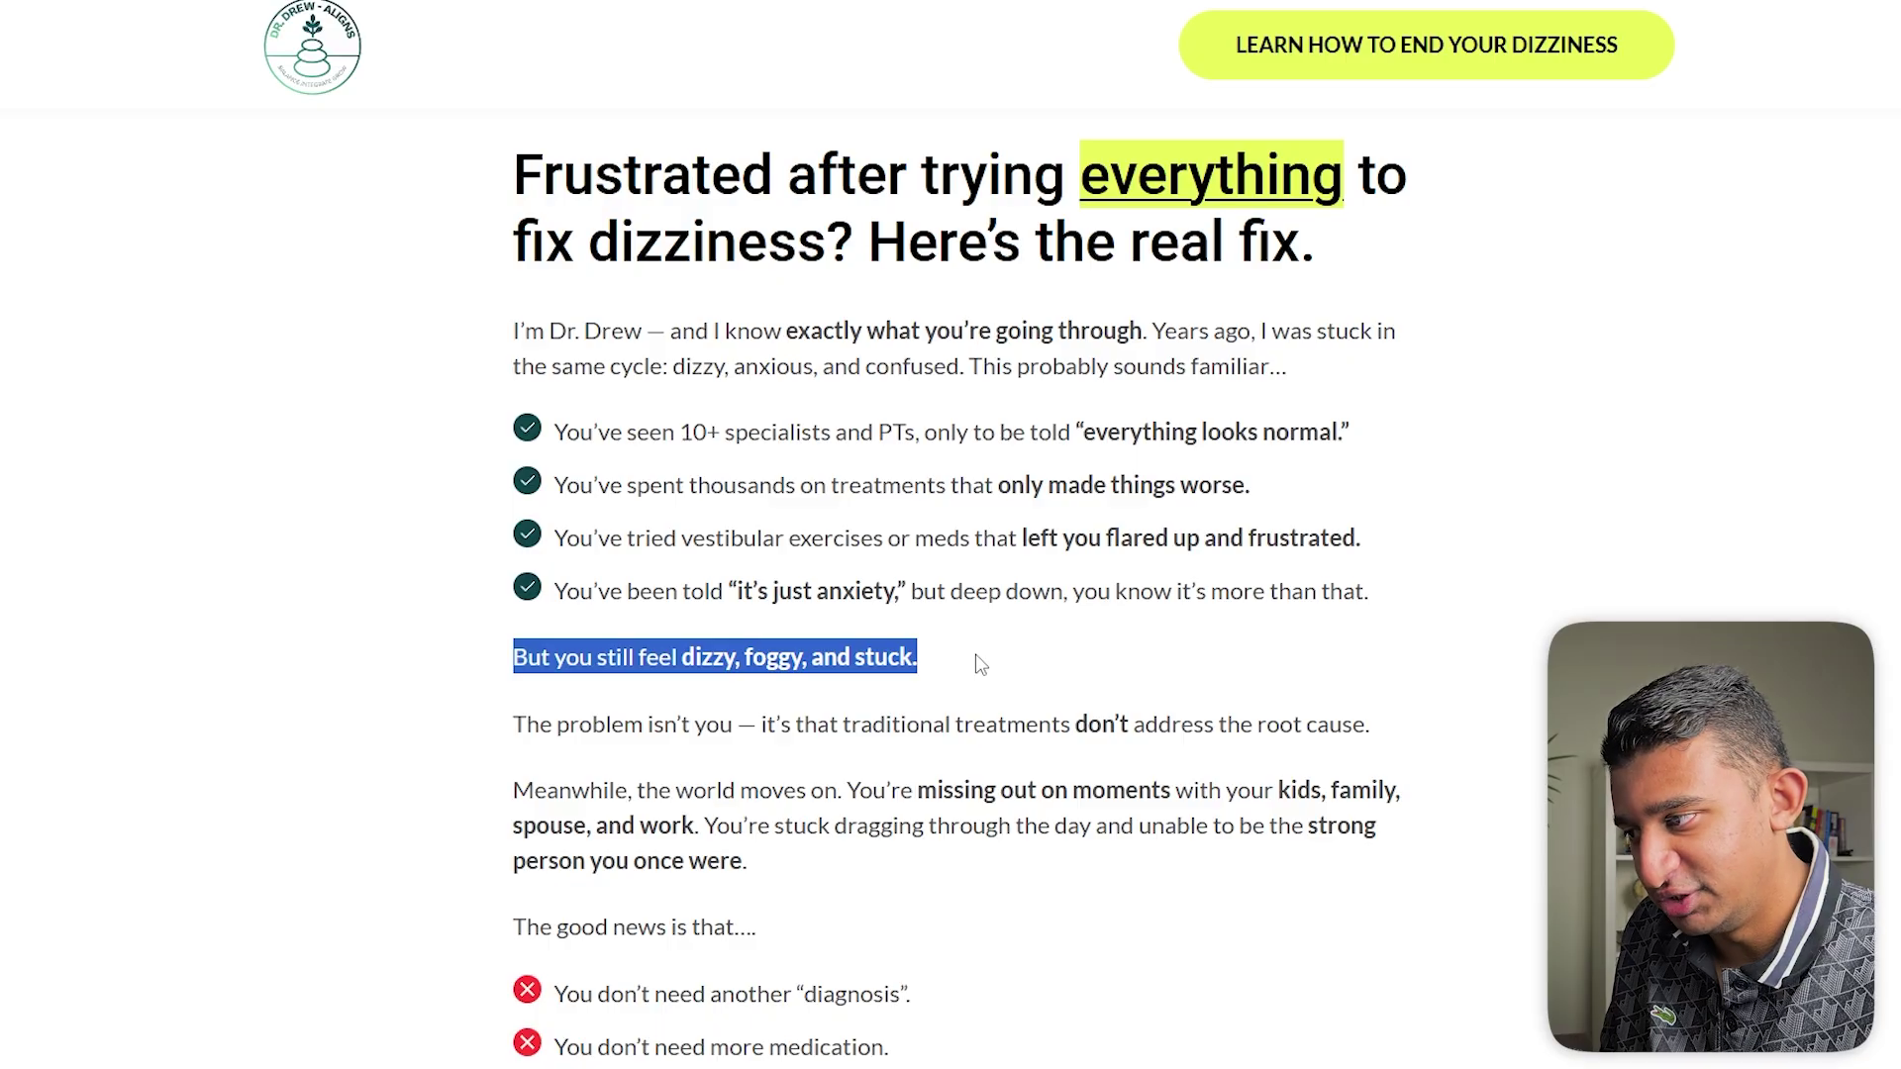
# Highlight the passage from "The good news is that…." to the 3-step system text, and the "You just need a new approach" line, on the dizziness page.
pyautogui.scroll(-3, 965, 659)
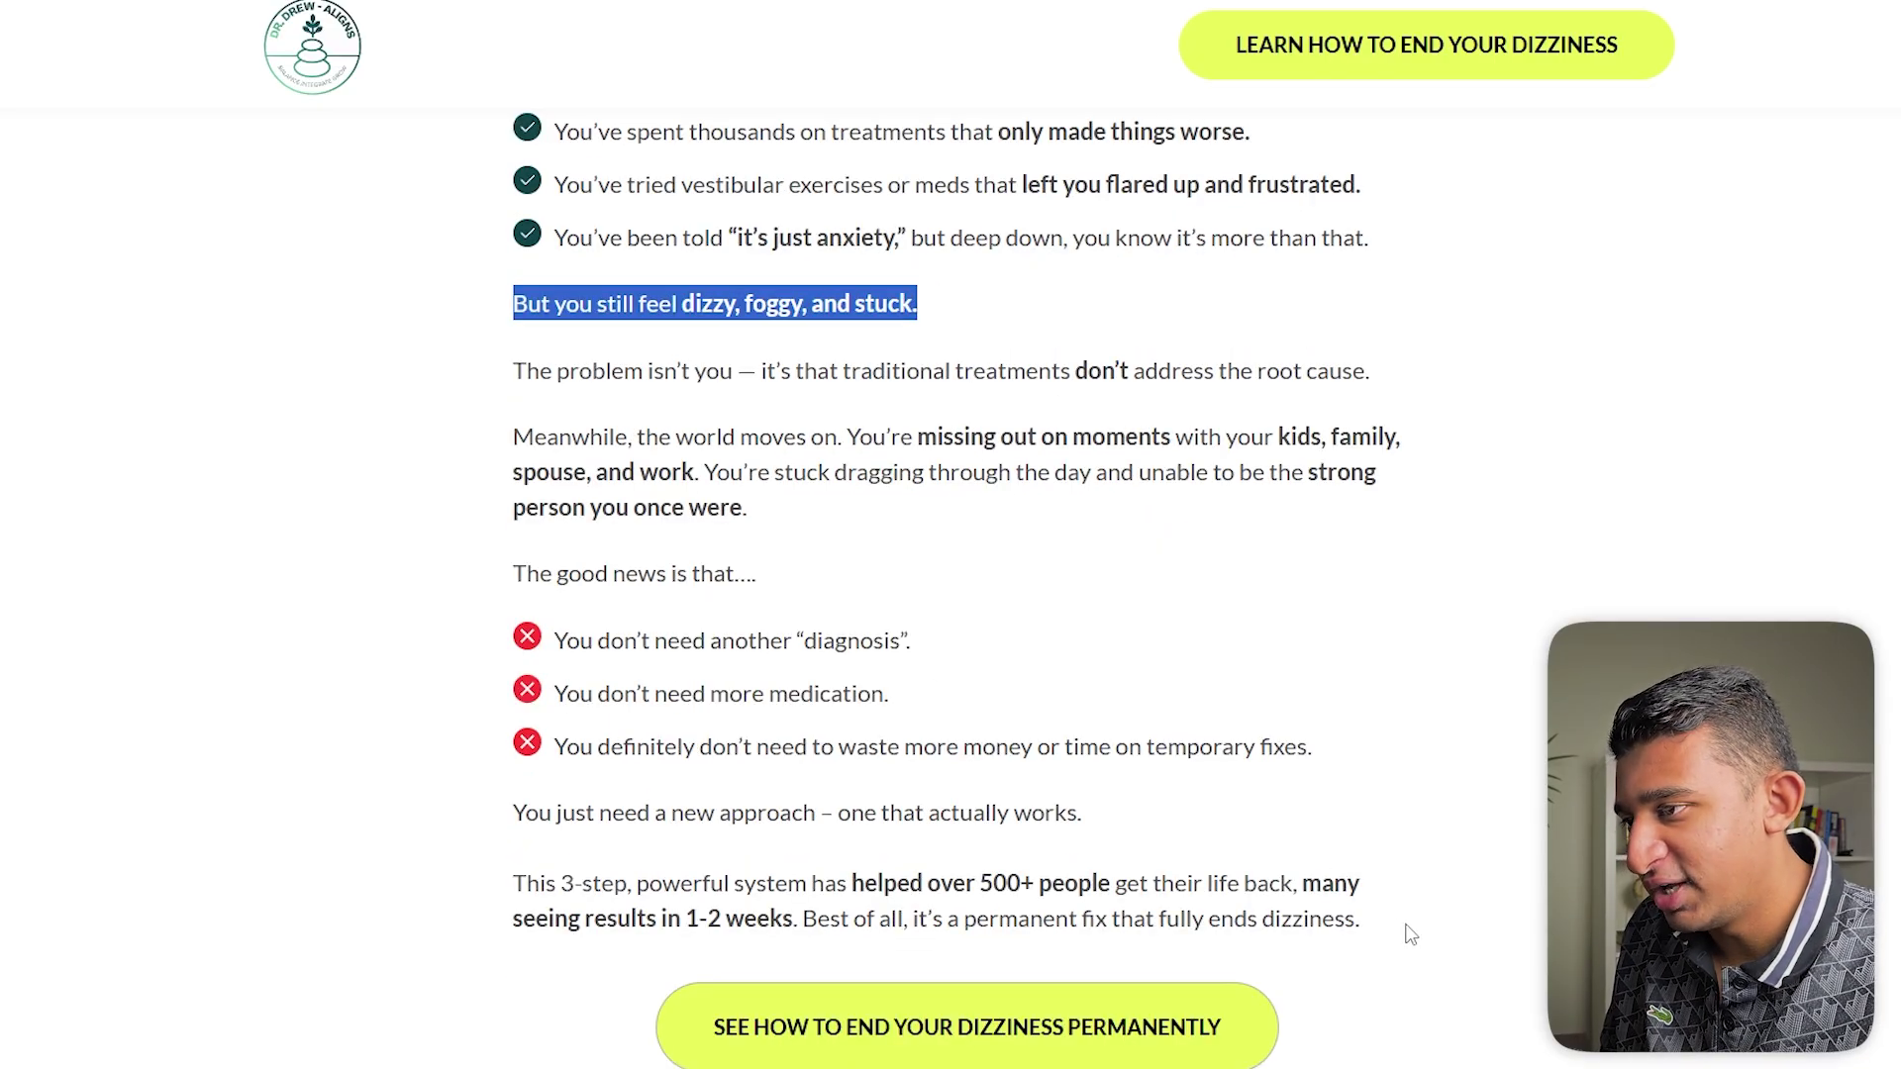
pyautogui.moveTo(1365, 921); pyautogui.dragTo(545, 575)
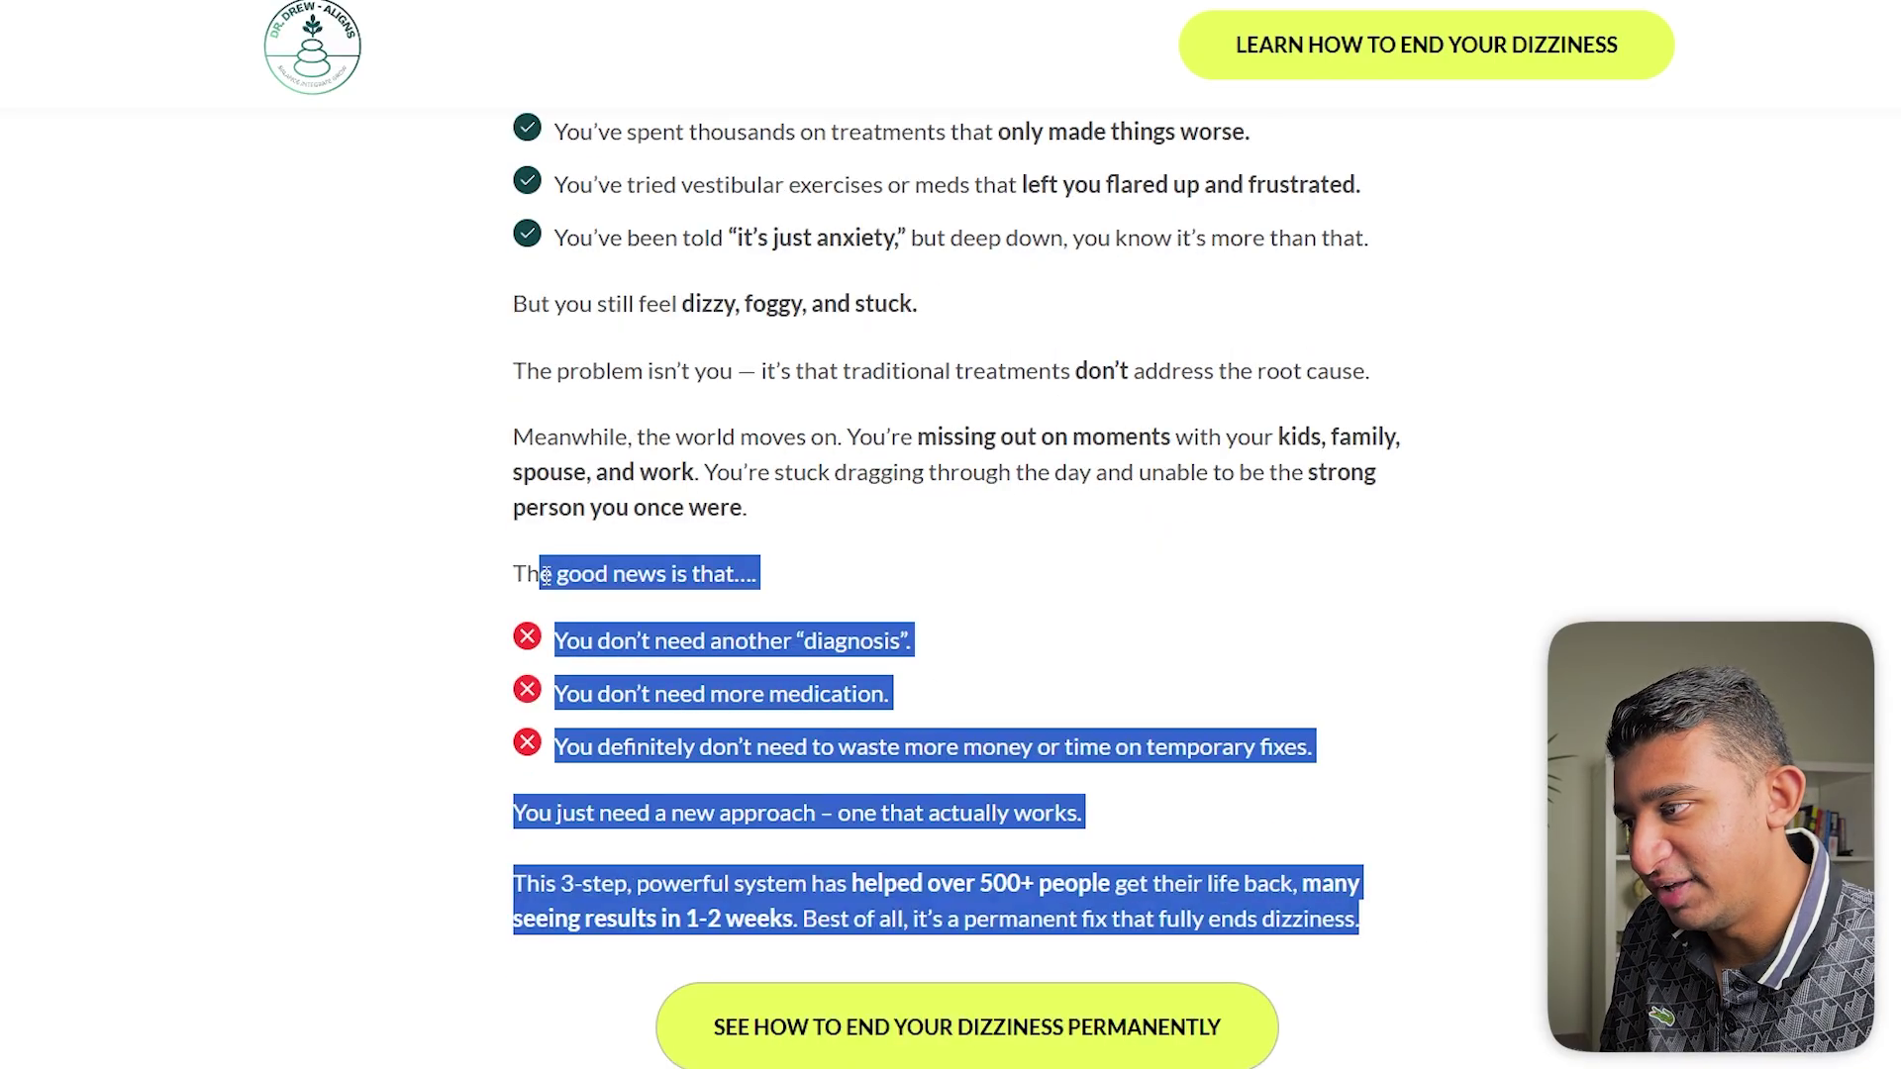
pyautogui.click(545, 575)
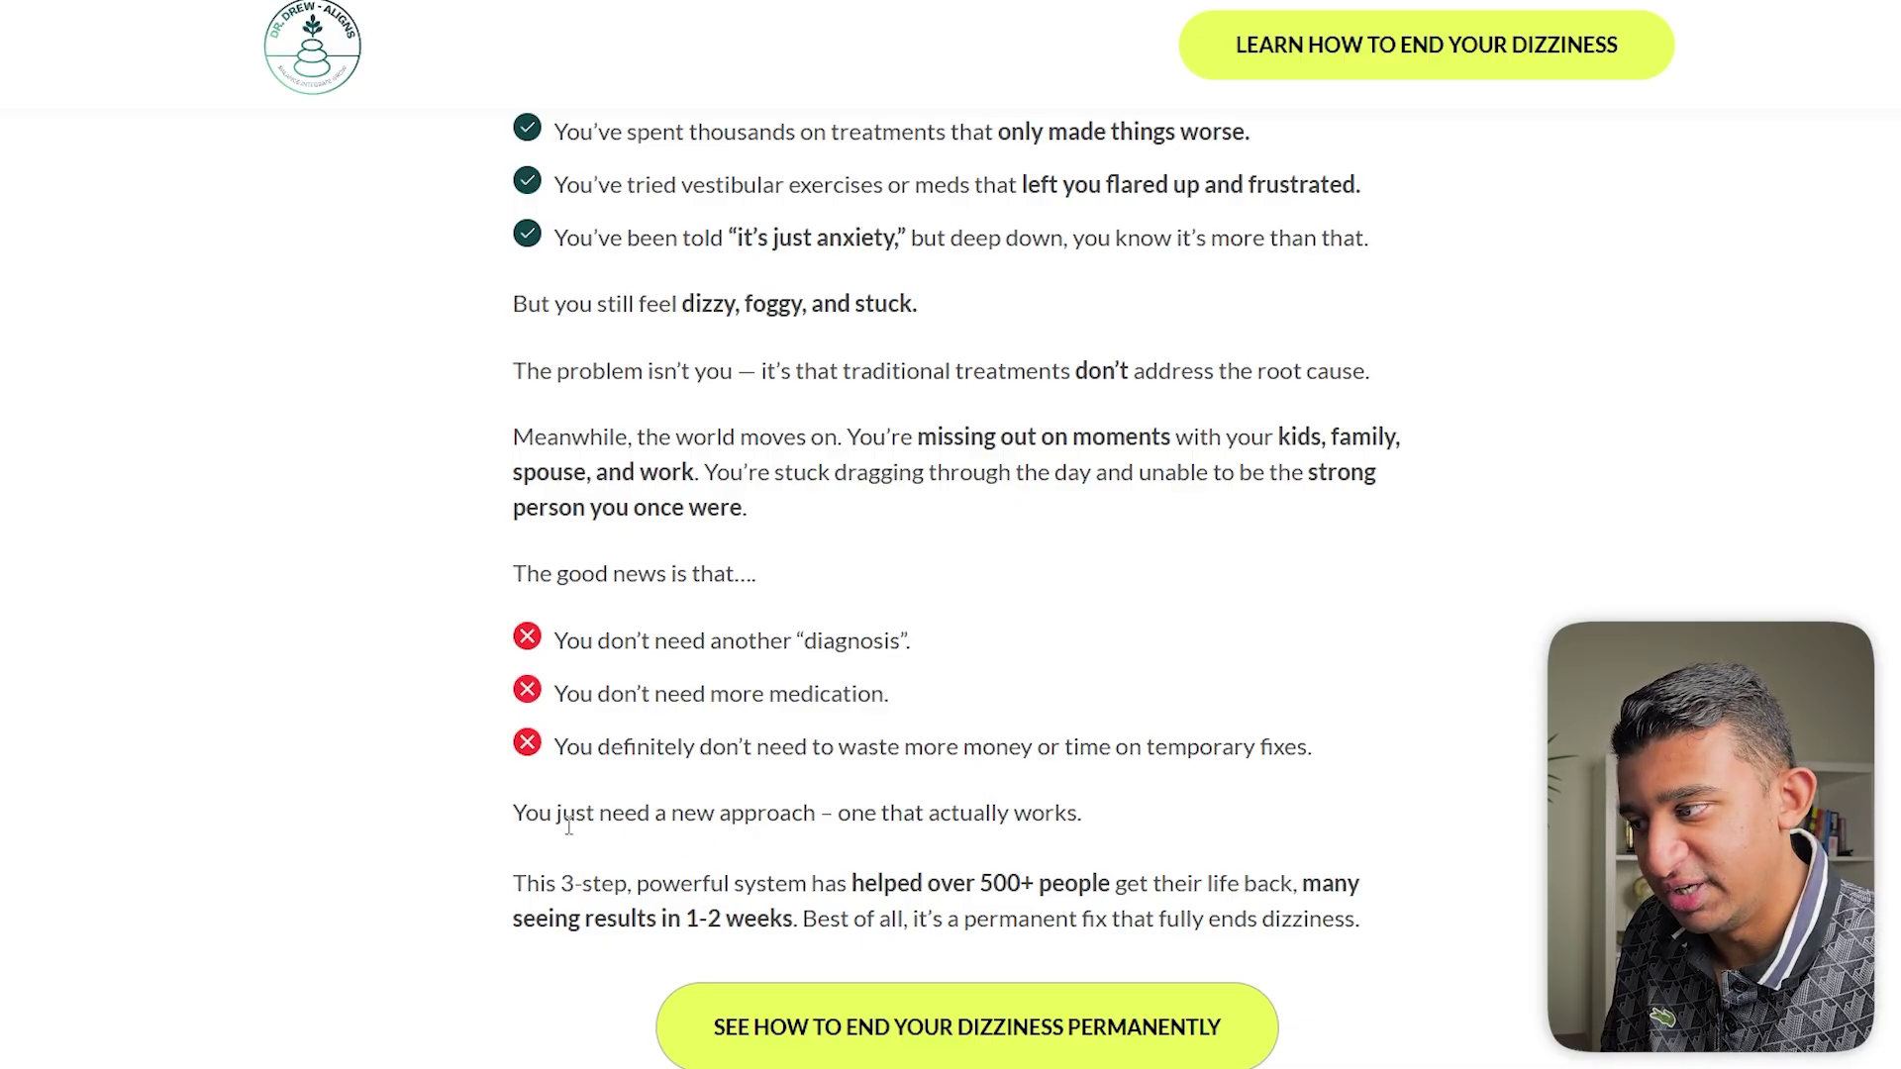
pyautogui.moveTo(525, 818); pyautogui.dragTo(1086, 820)
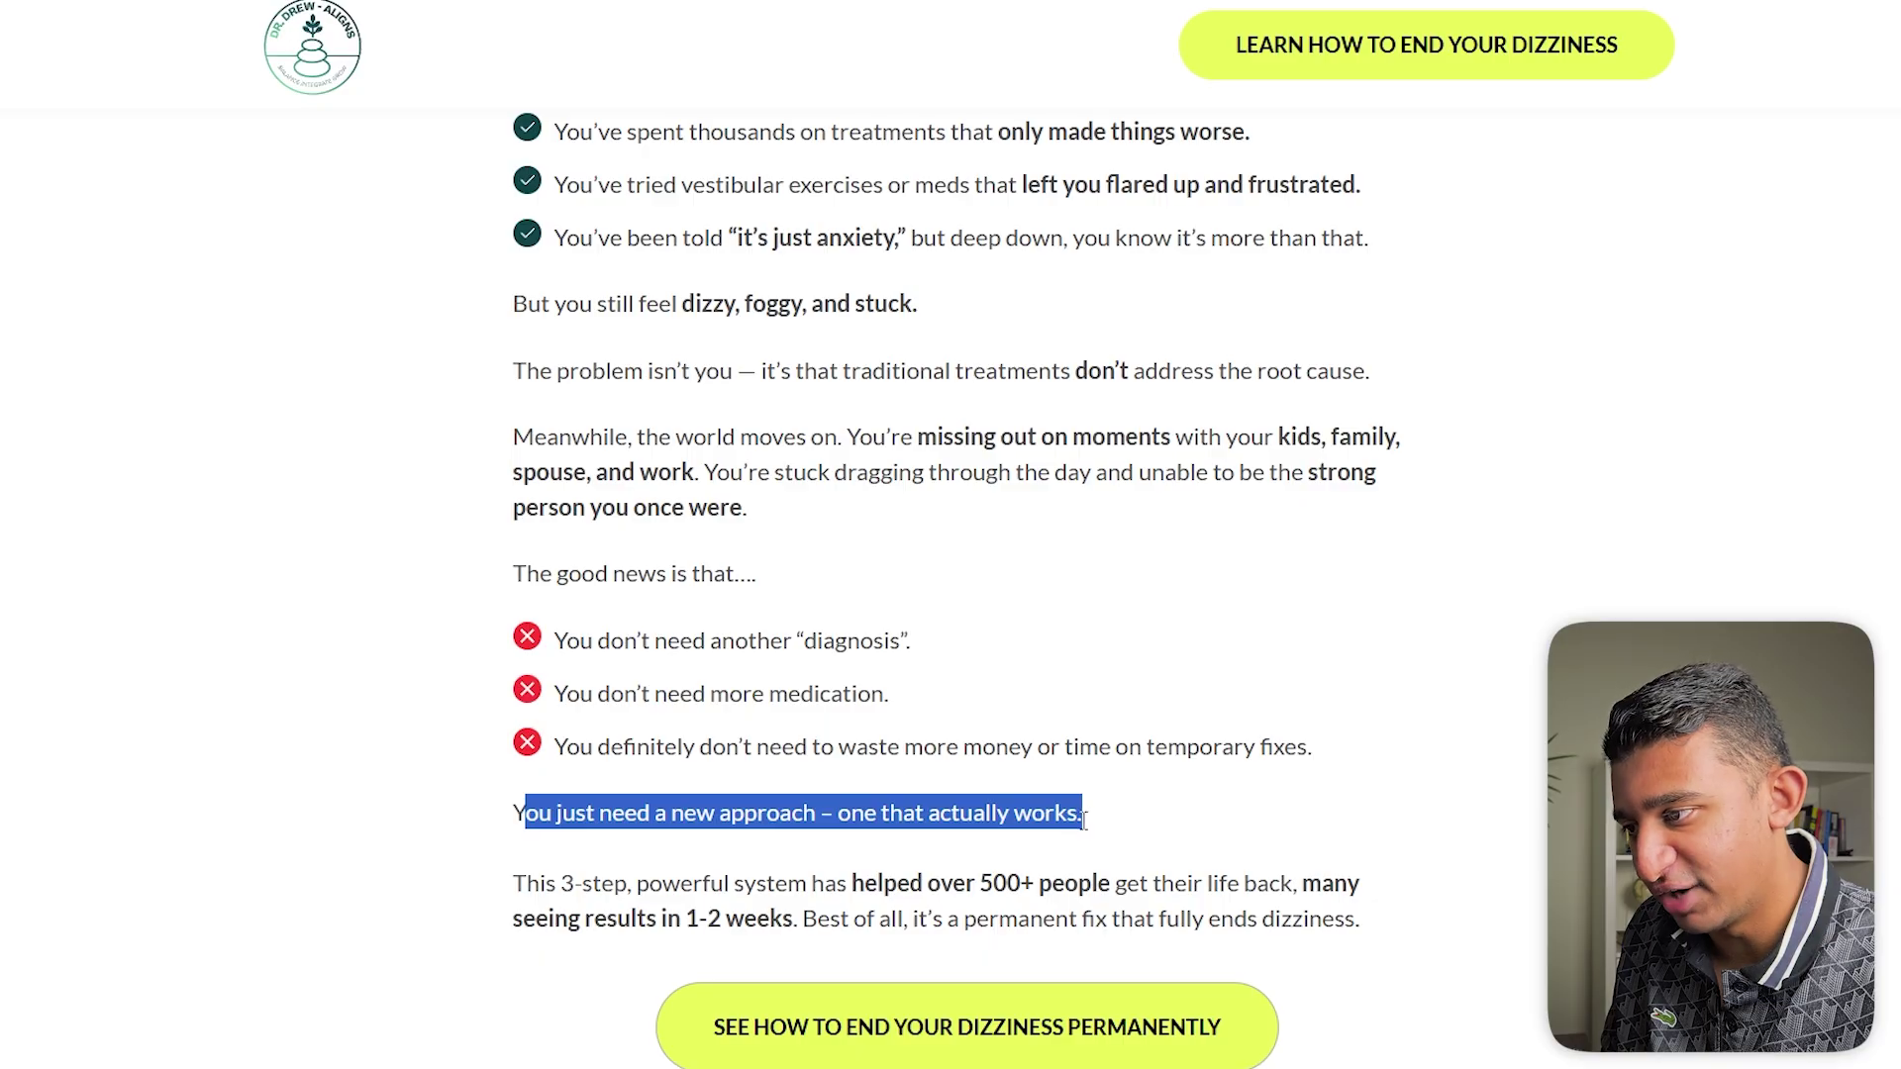
pyautogui.click(1085, 820)
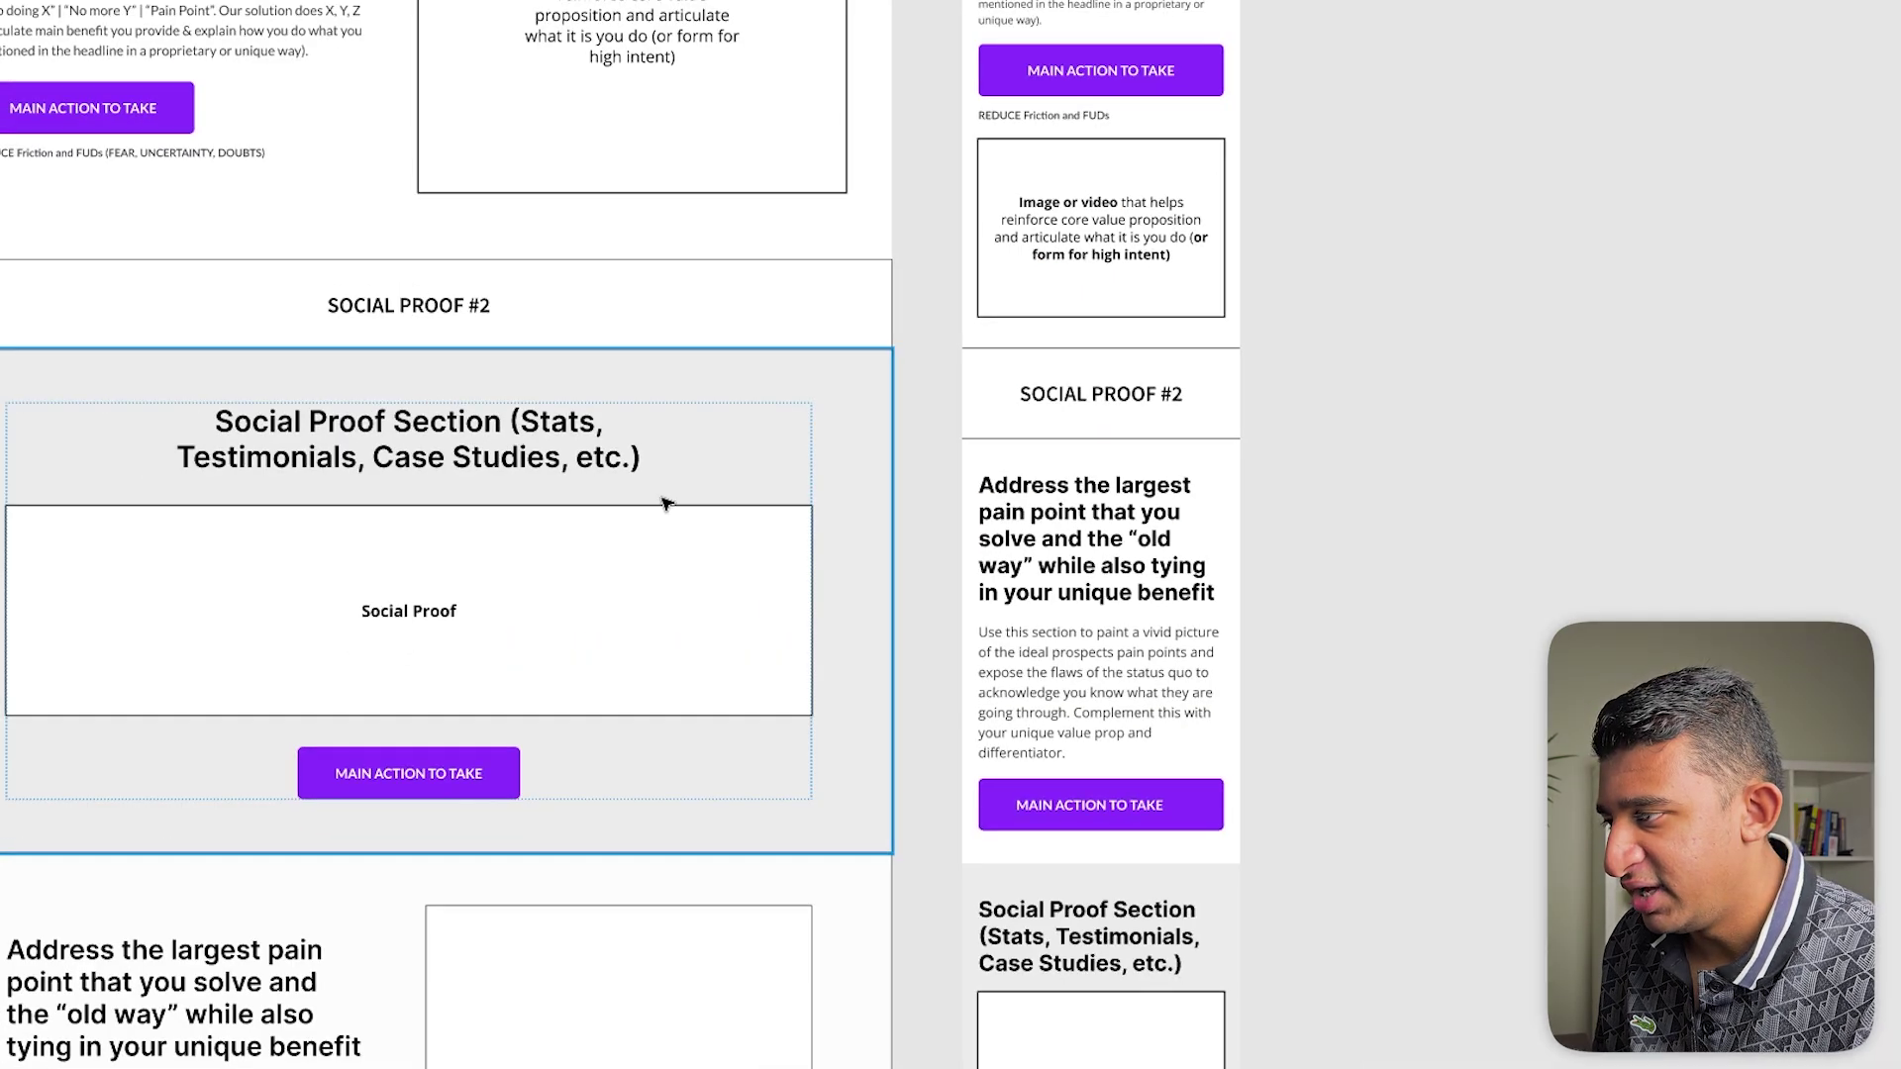
# Review the desktop wireframe from the "Social Proof Section" down through the "Value prop and Big Benefit" sections.
pyautogui.scroll(-2, 666, 501)
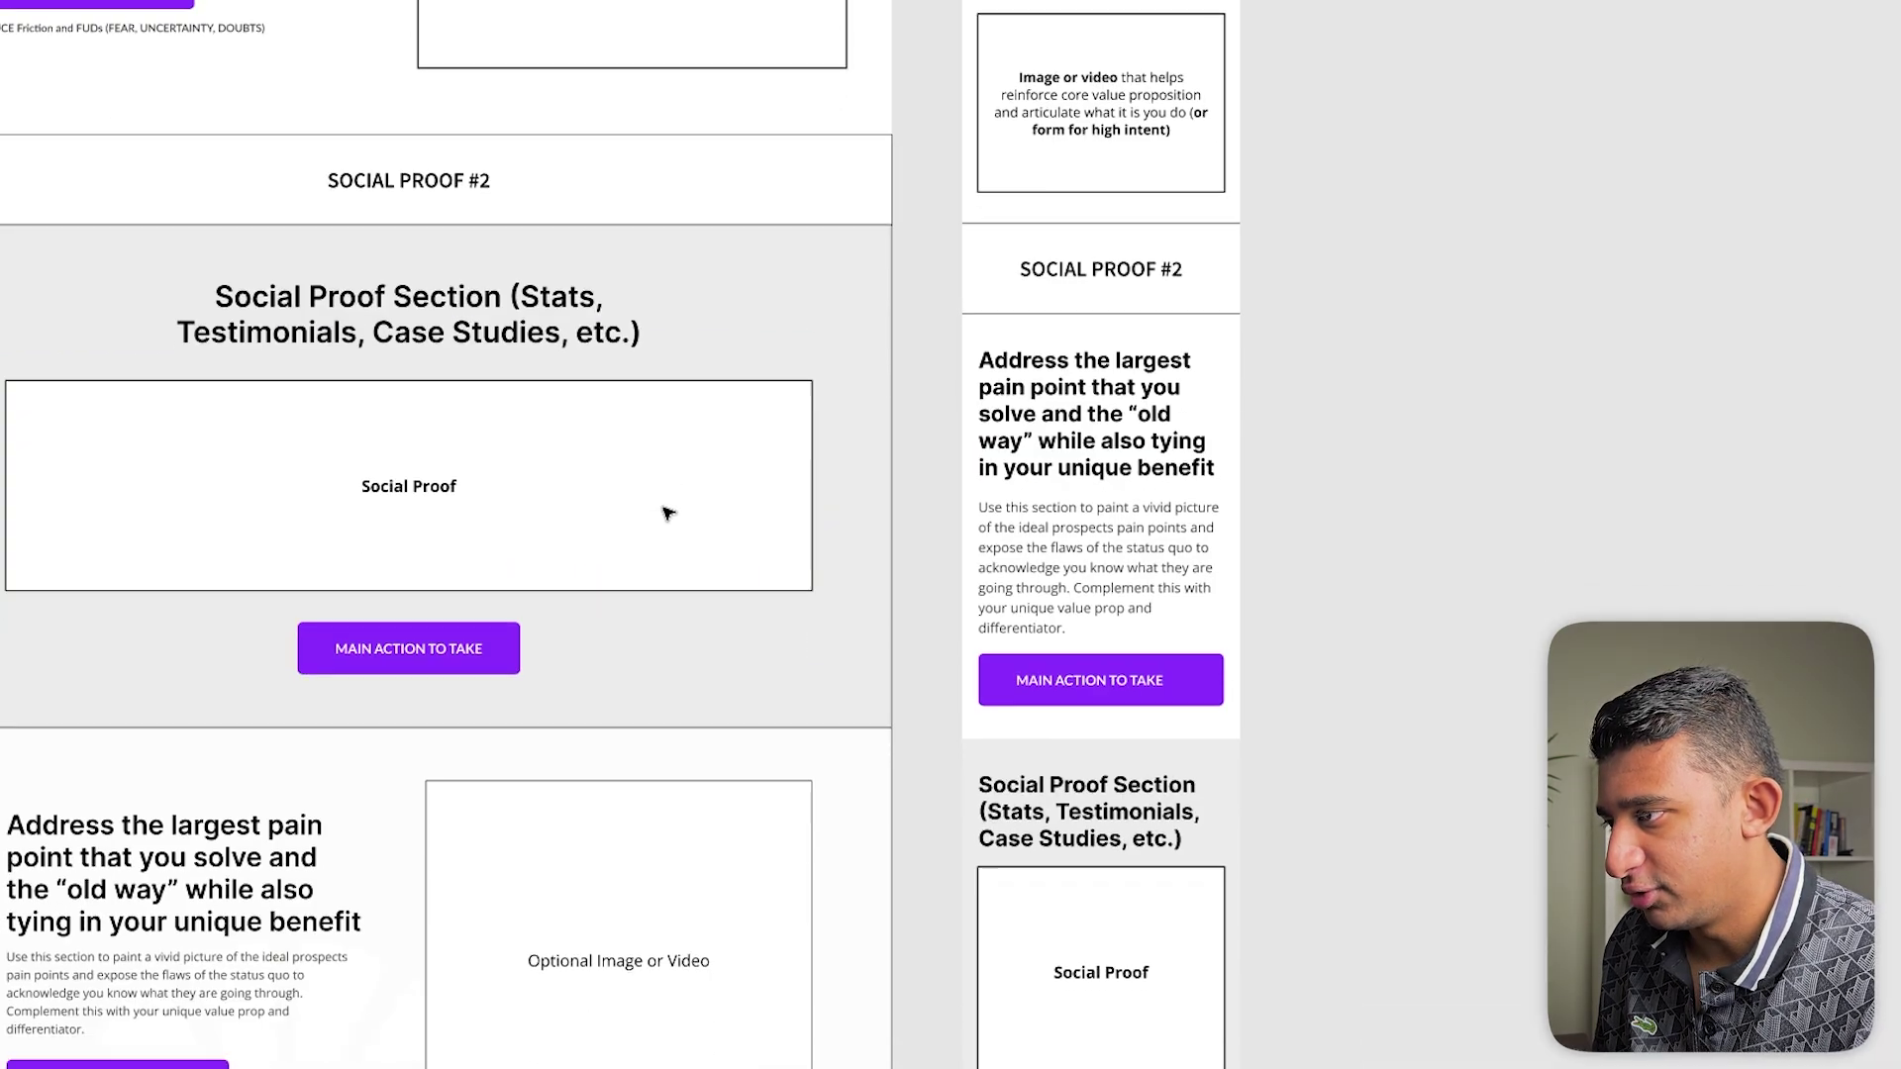
pyautogui.scroll(-7, 666, 513)
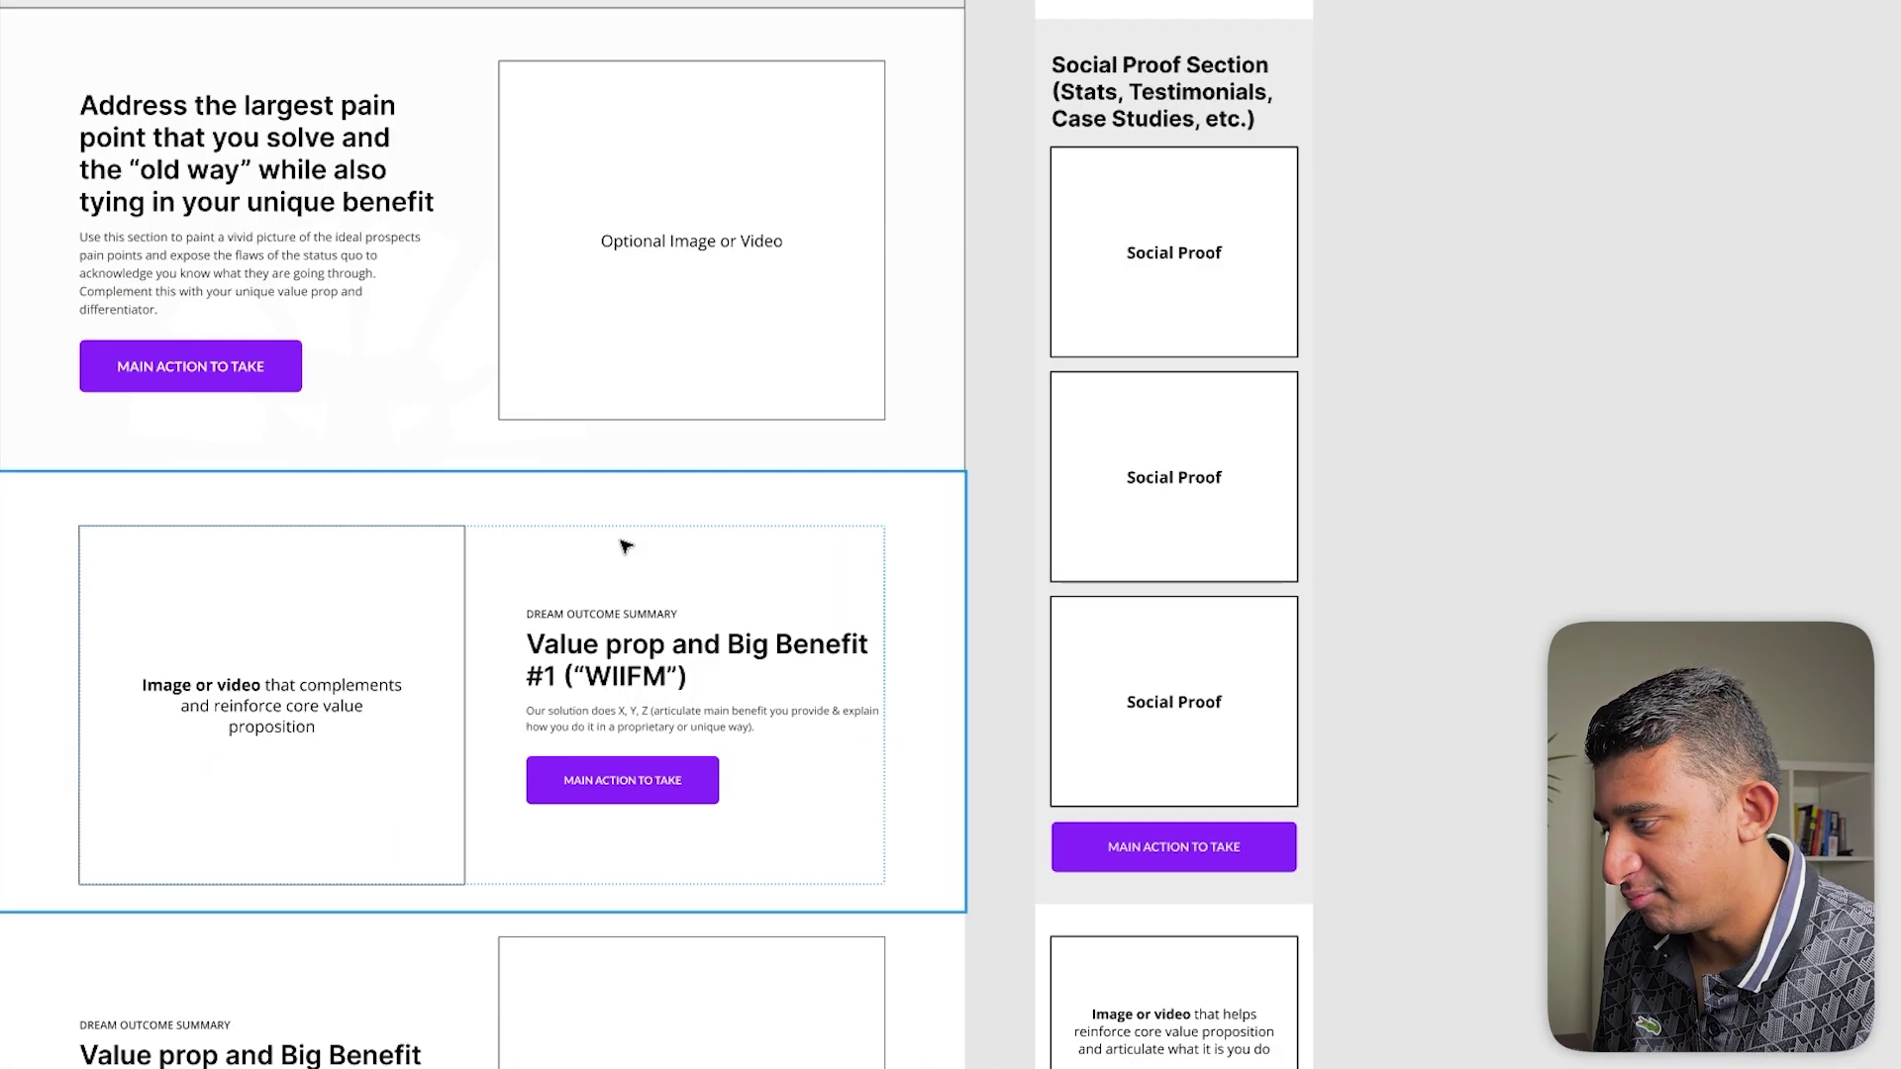
pyautogui.scroll(-1, 297, 544)
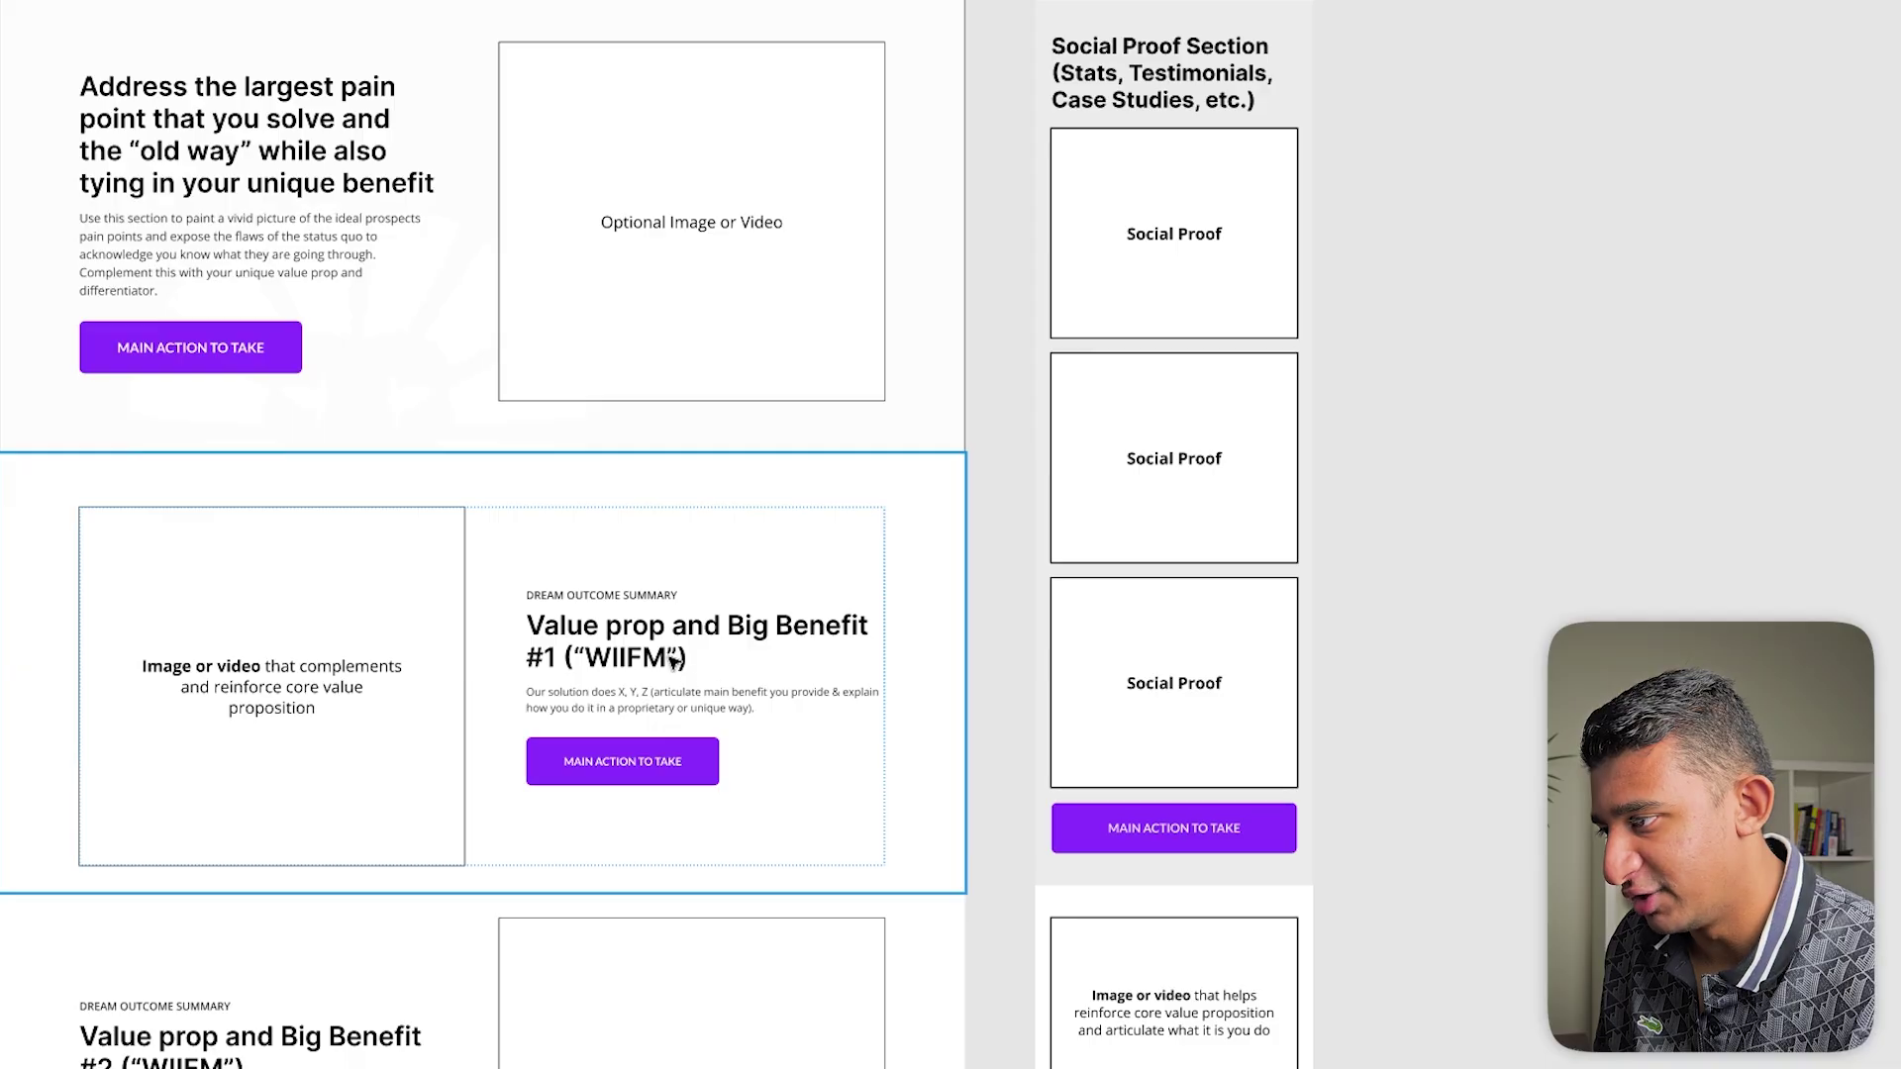
pyautogui.scroll(-10, 674, 664)
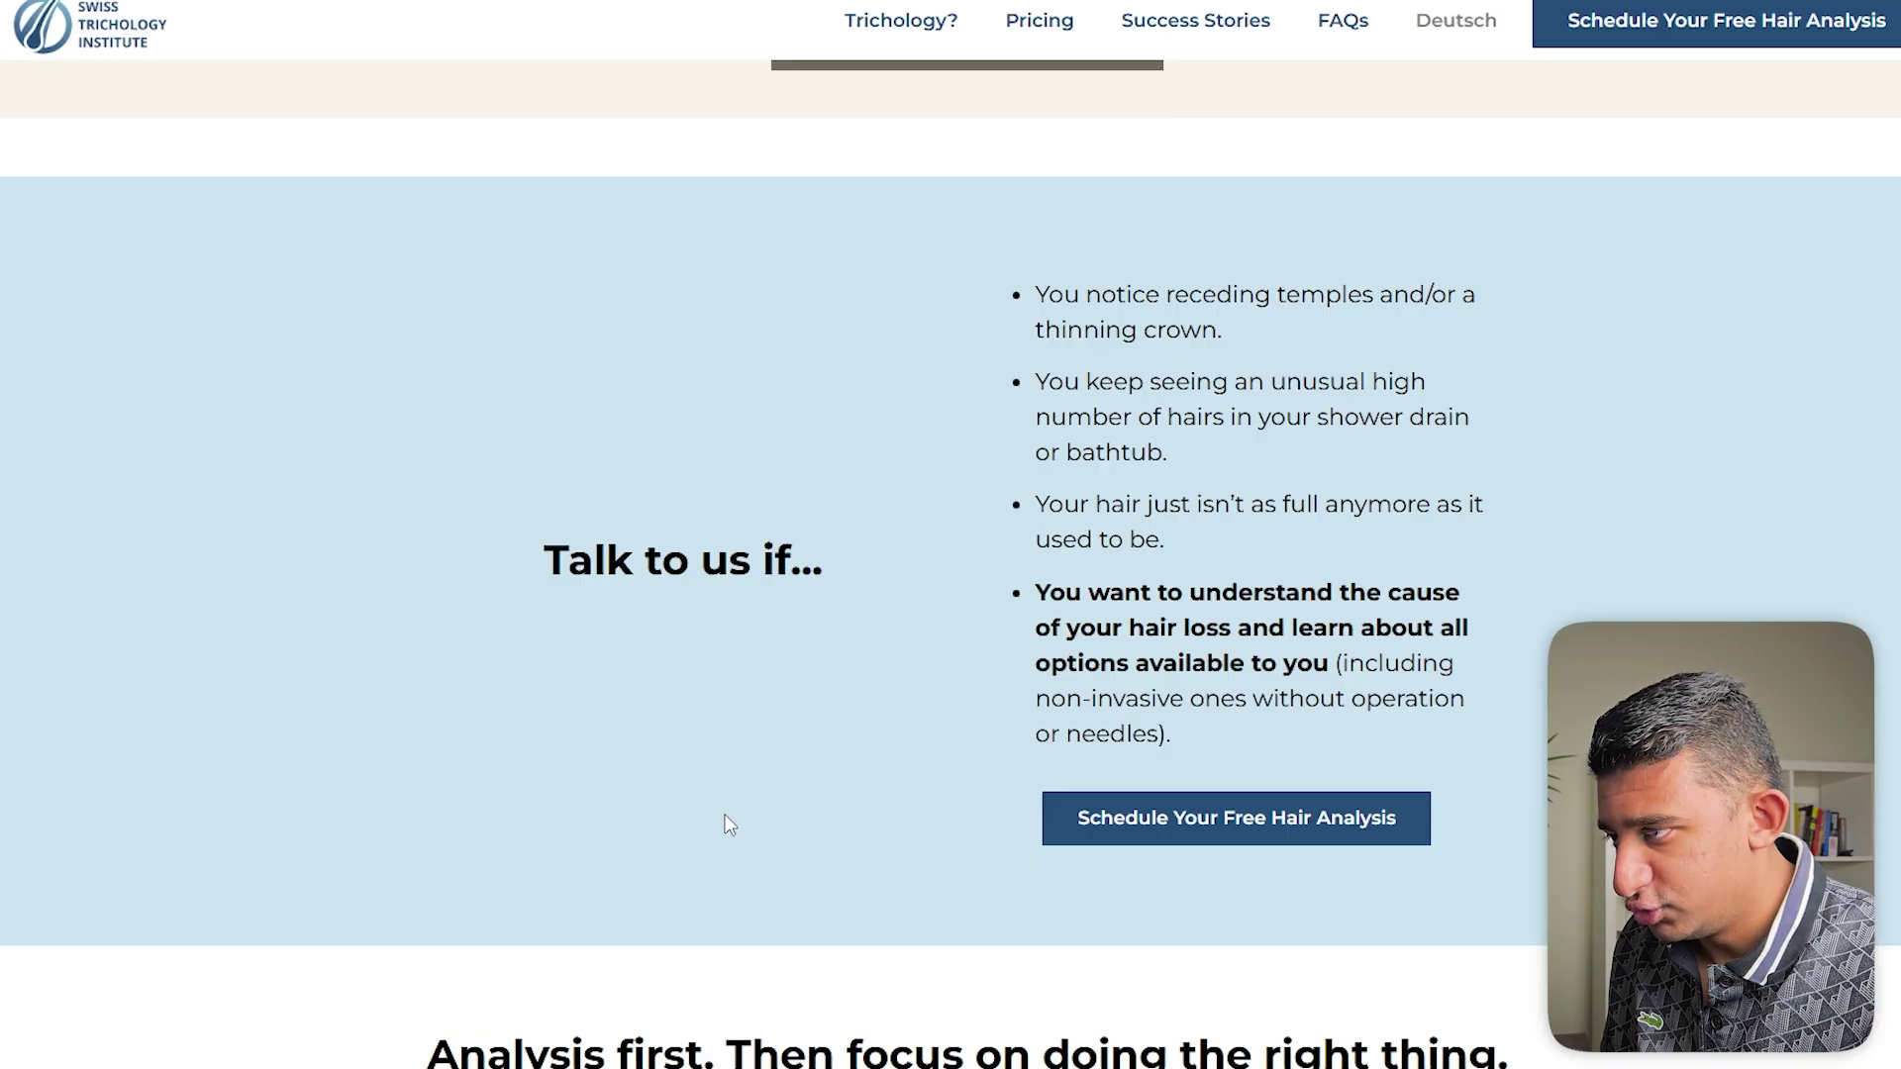
# Highlight the "Stop the shedding. Improve your hair quality." heading and its accompanying paragraphs on the hair-loss site.
pyautogui.scroll(-15, 715, 774)
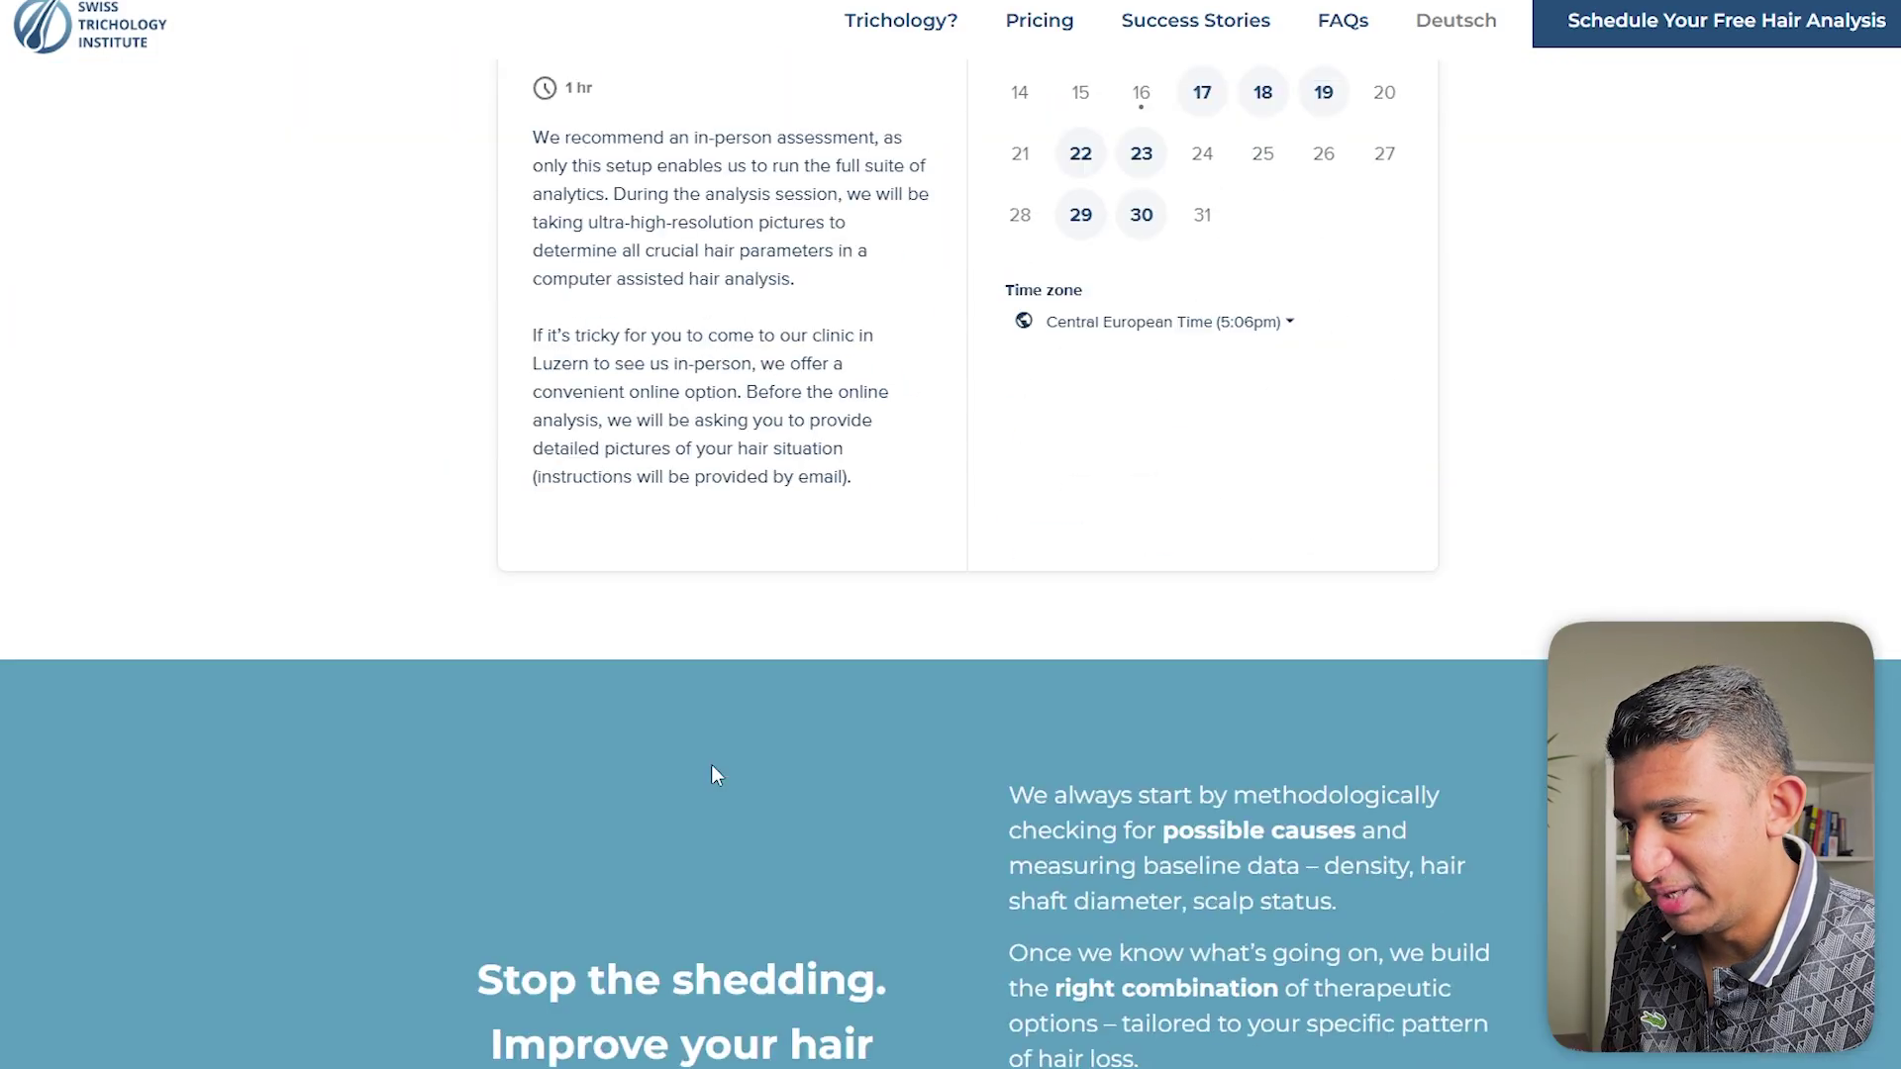
pyautogui.scroll(-6, 713, 770)
pyautogui.moveTo(479, 387); pyautogui.dragTo(1006, 489)
pyautogui.click(844, 473)
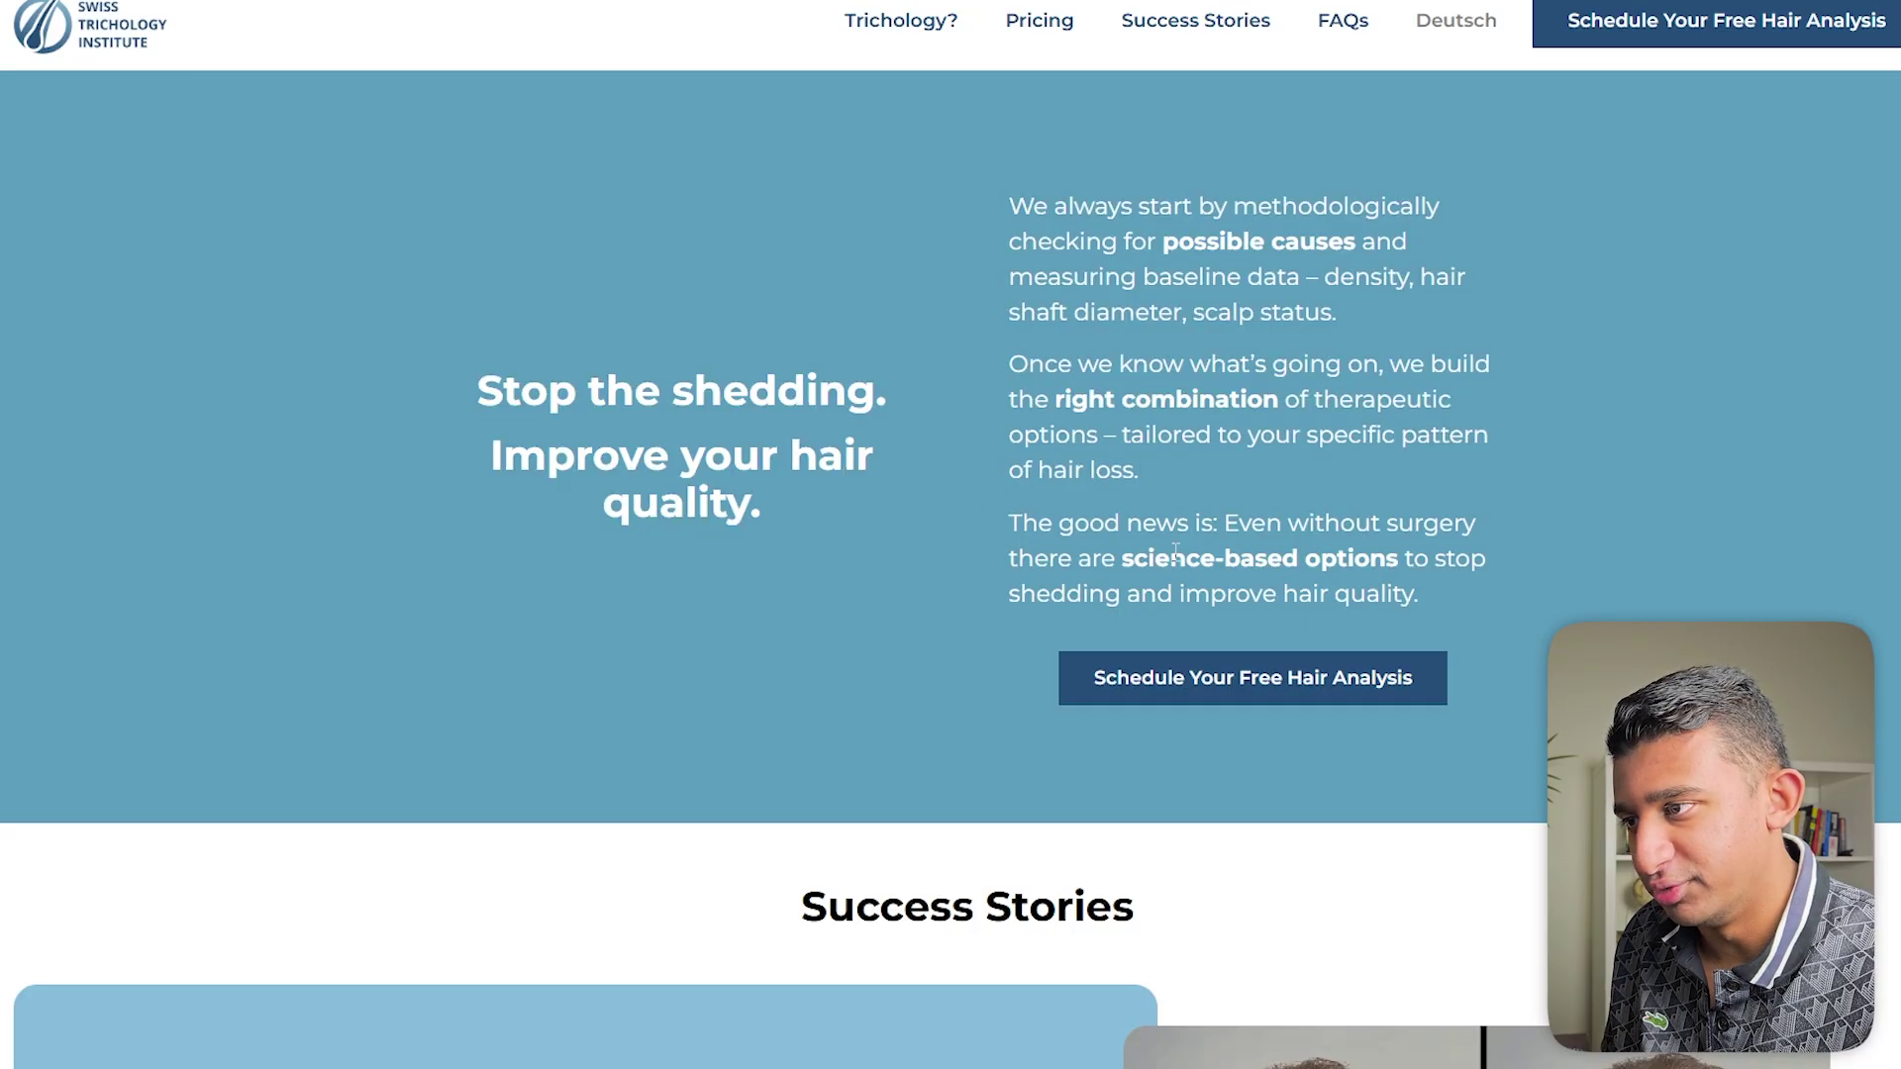
pyautogui.moveTo(1483, 602); pyautogui.dragTo(967, 210)
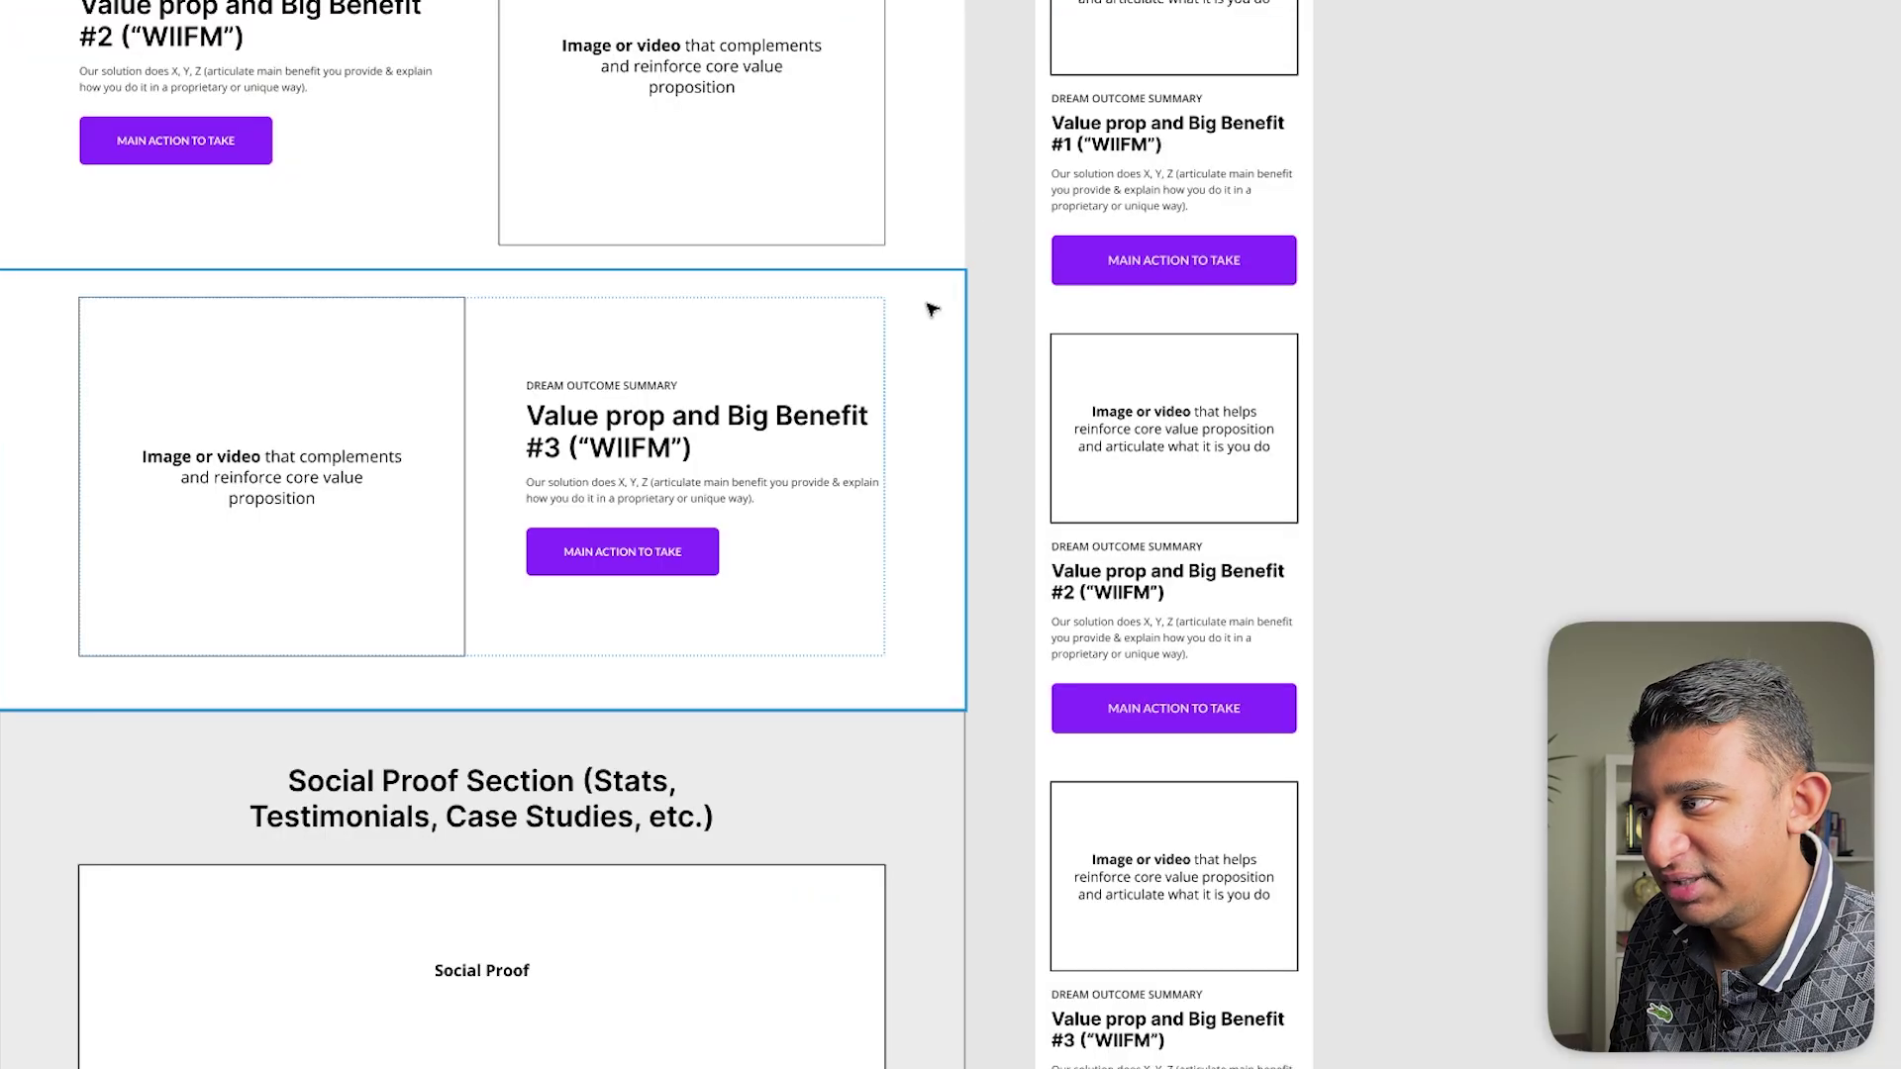
# Select the "Value prop and Big Benefit #2" and "#3" sections in turn in the desktop wireframe.
pyautogui.moveTo(755, 220); pyautogui.dragTo(946, 769)
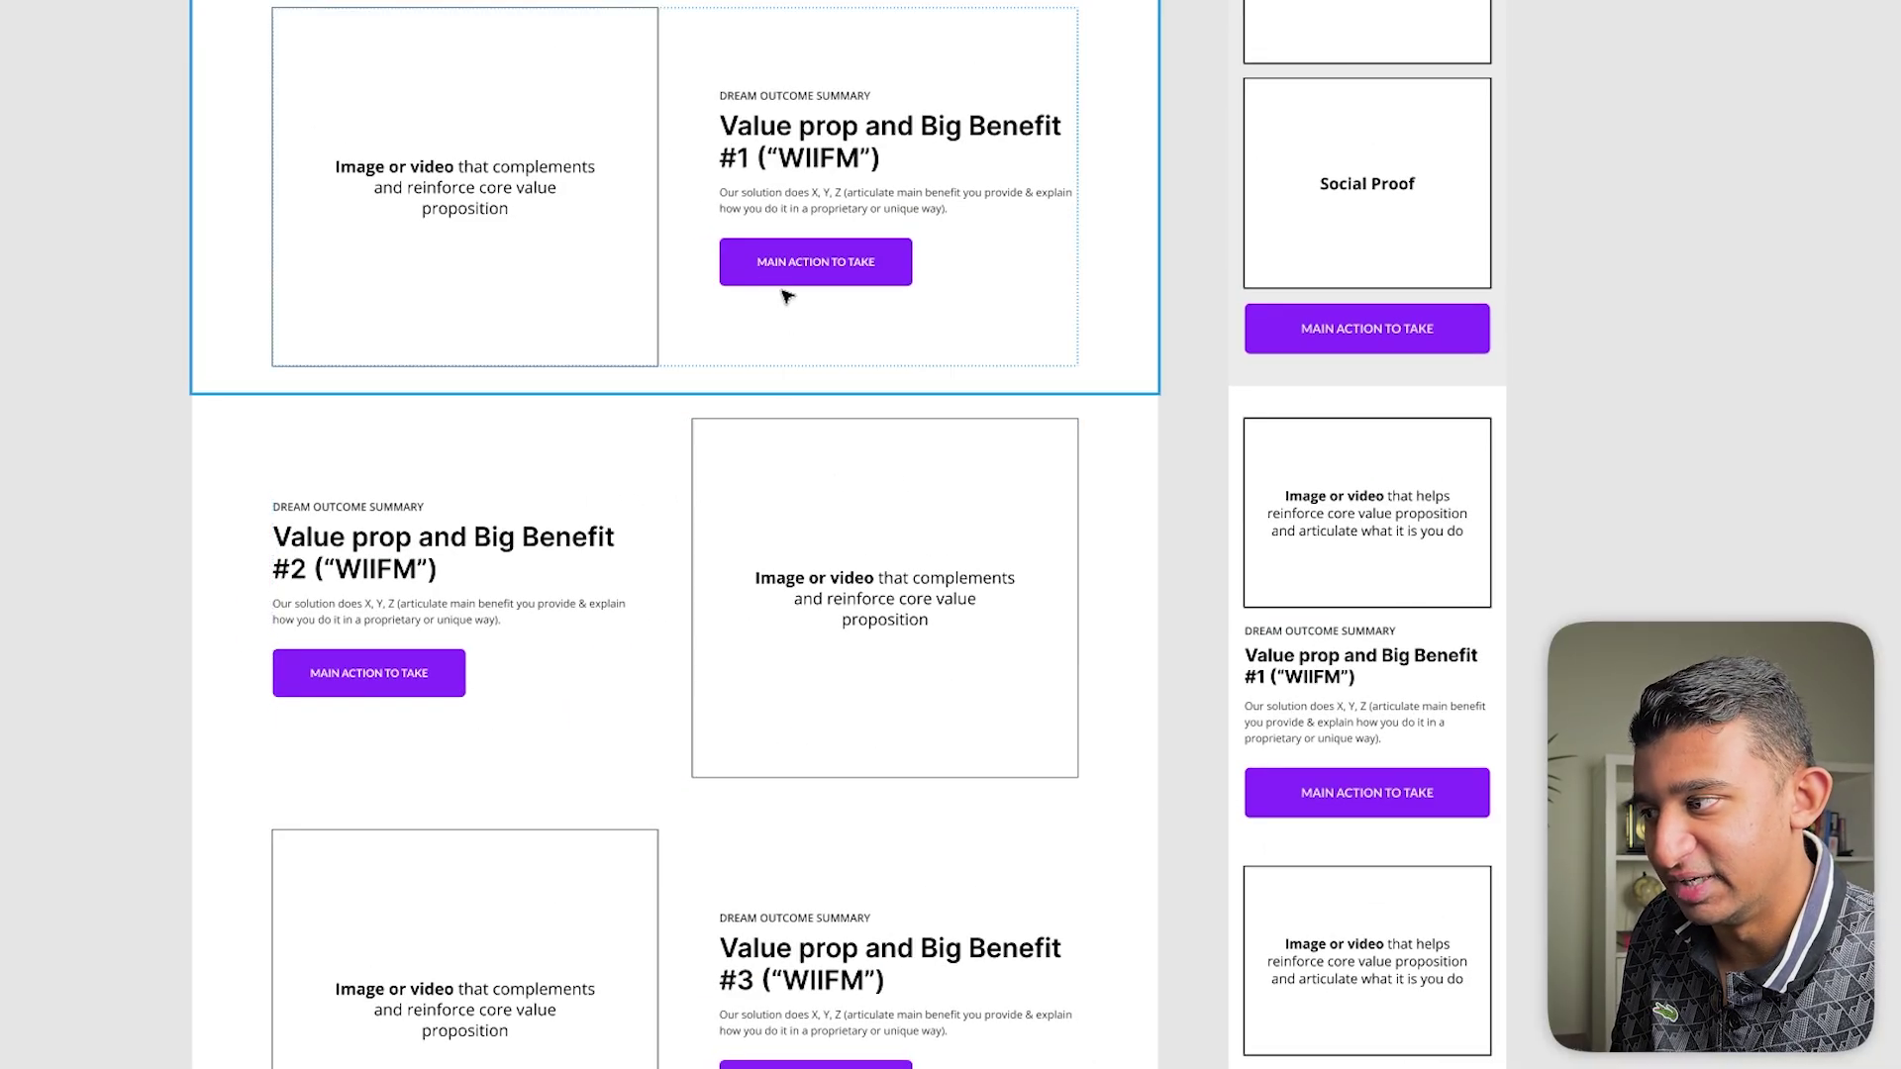
pyautogui.click(806, 471)
pyautogui.scroll(-1, 808, 473)
pyautogui.scroll(-3, 561, 703)
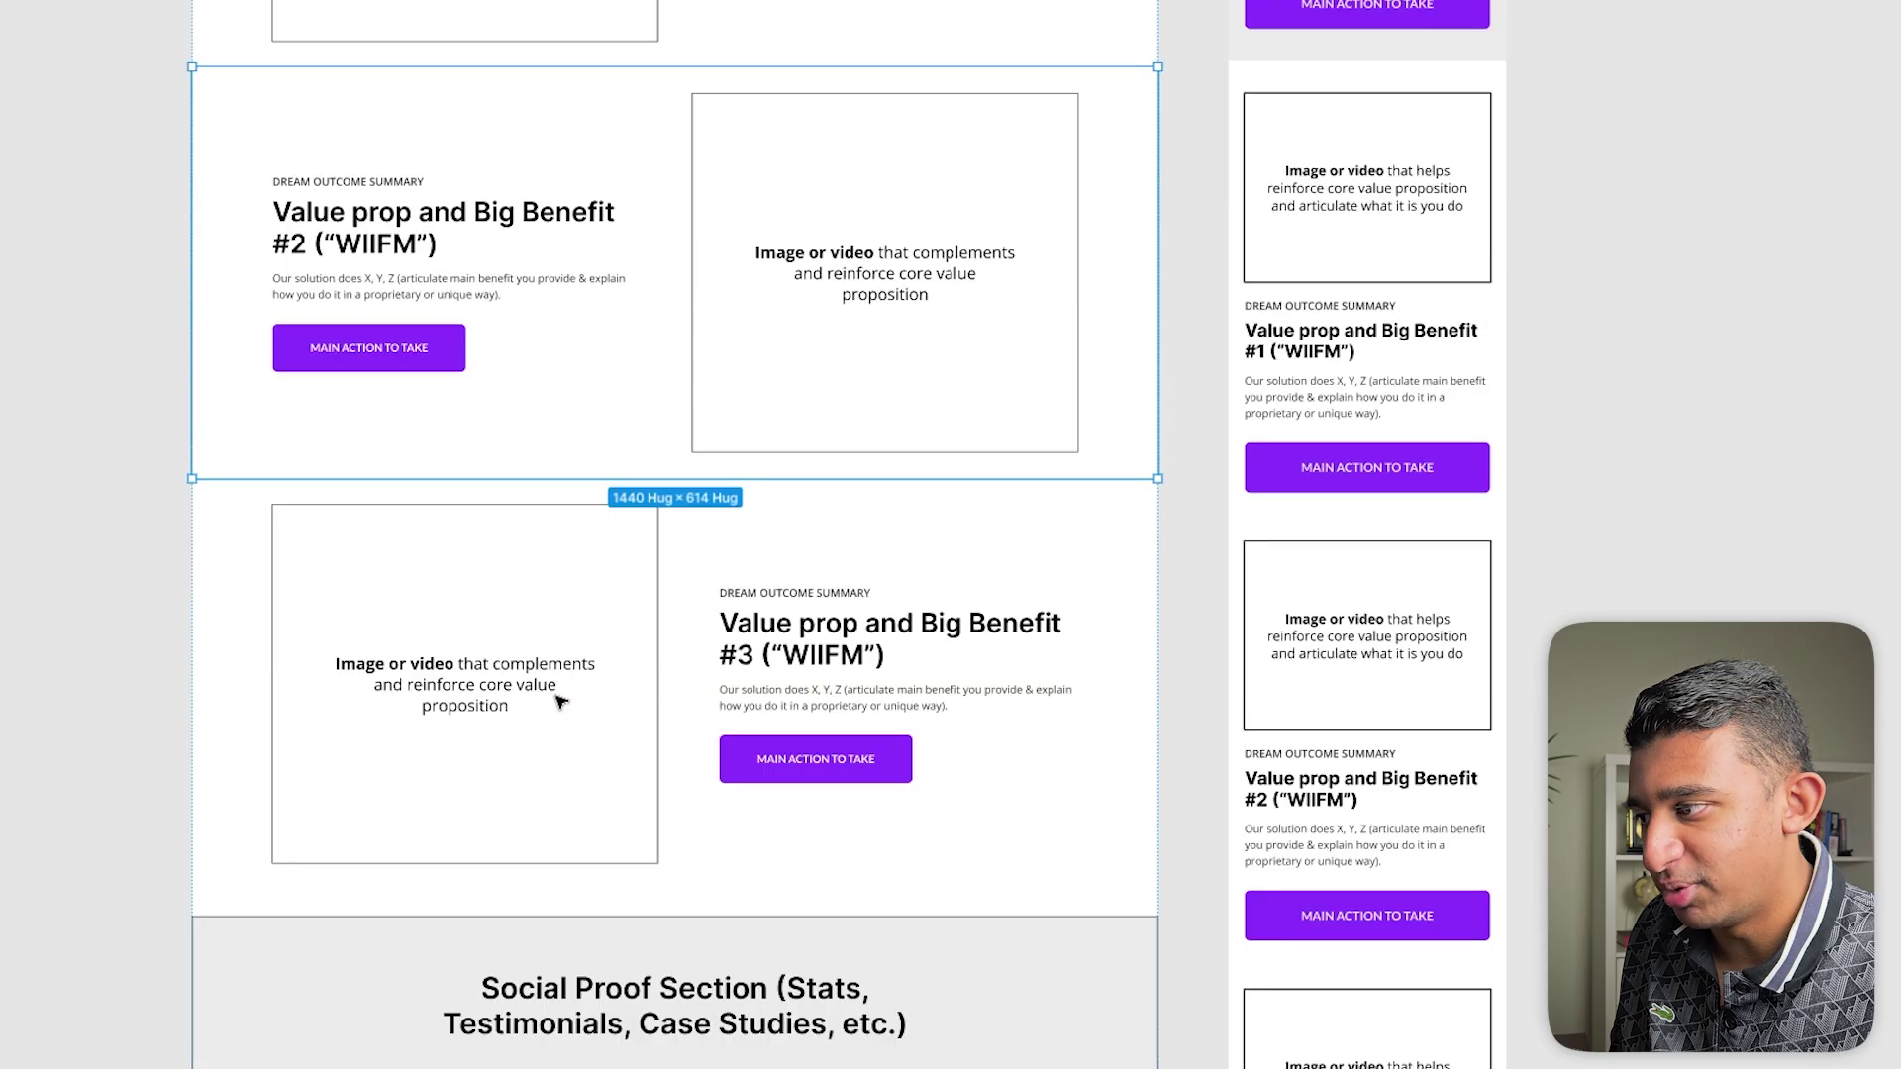
pyautogui.click(560, 705)
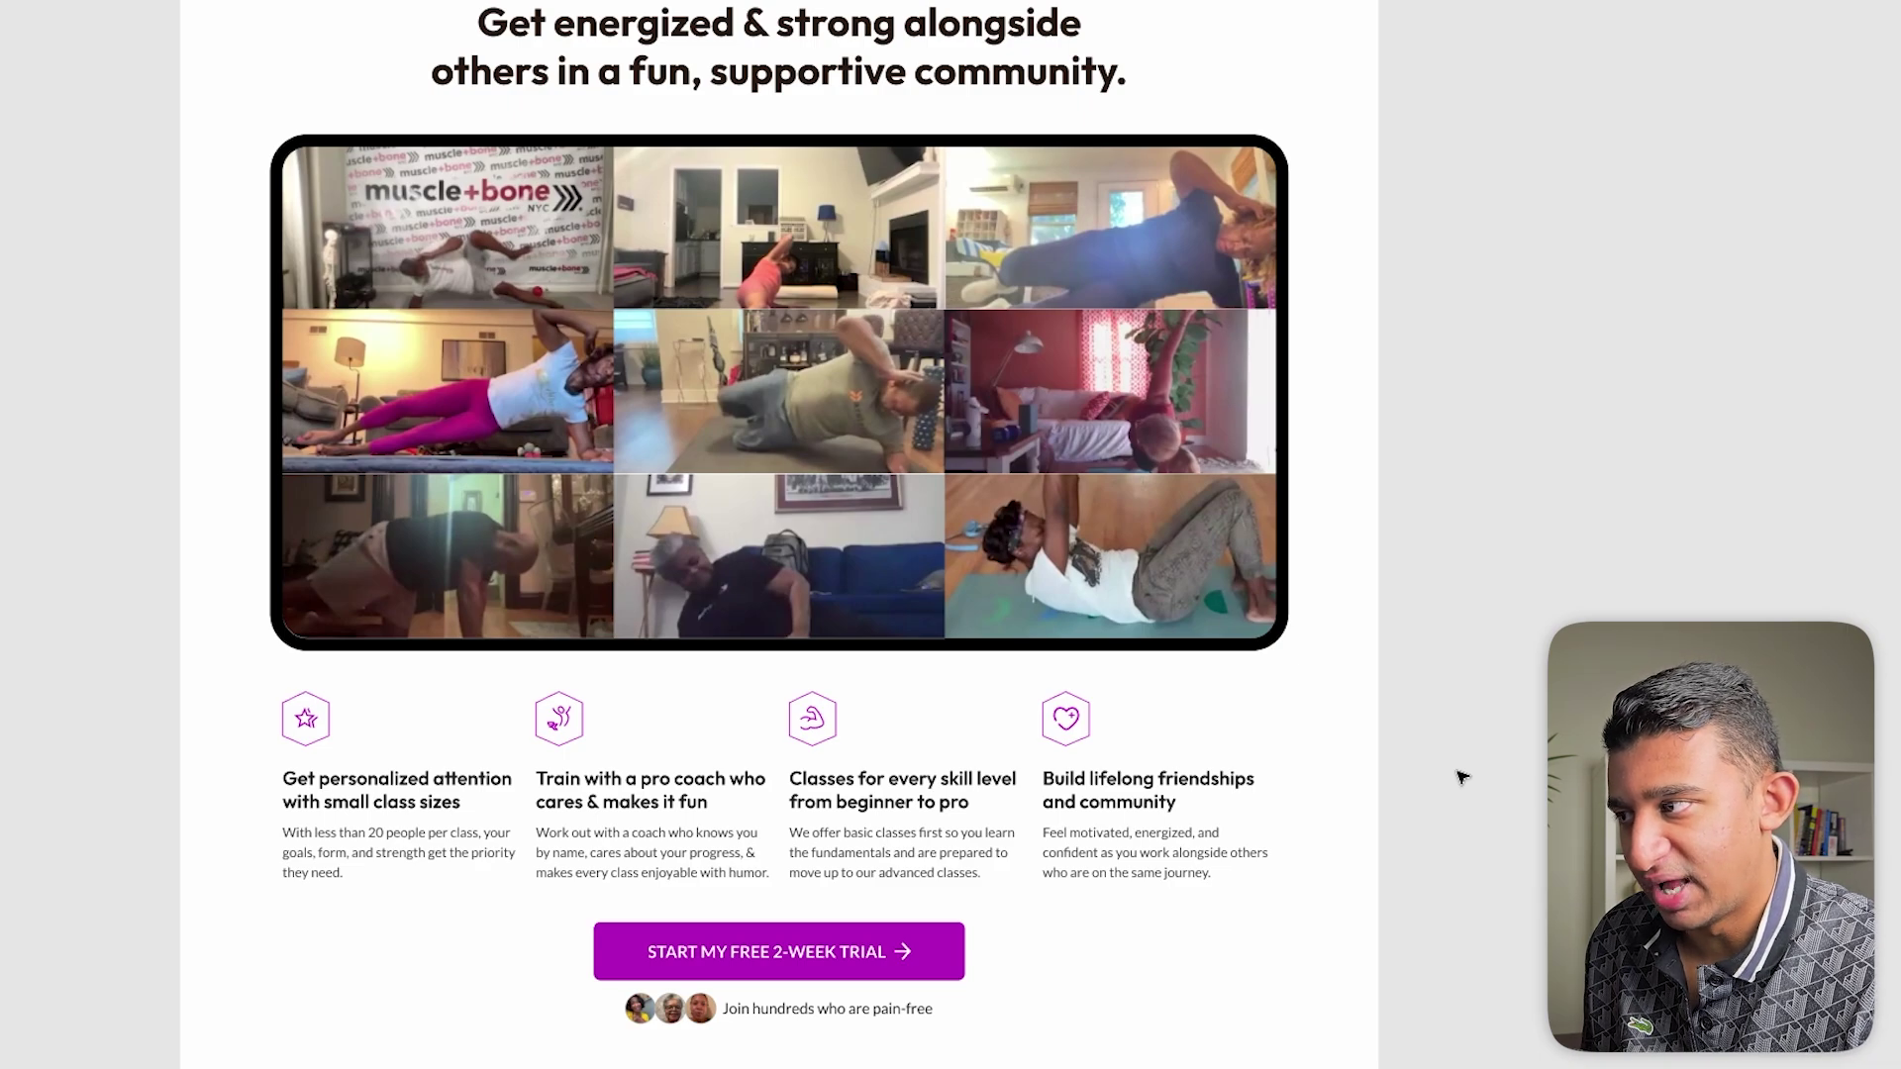
# Examine the benefit and live-session sections of the fitness example page, and select the "Social Proof Section" below "Value prop and Big Benefit #3" in the desktop wireframe.
pyautogui.scroll(-6, 1463, 777)
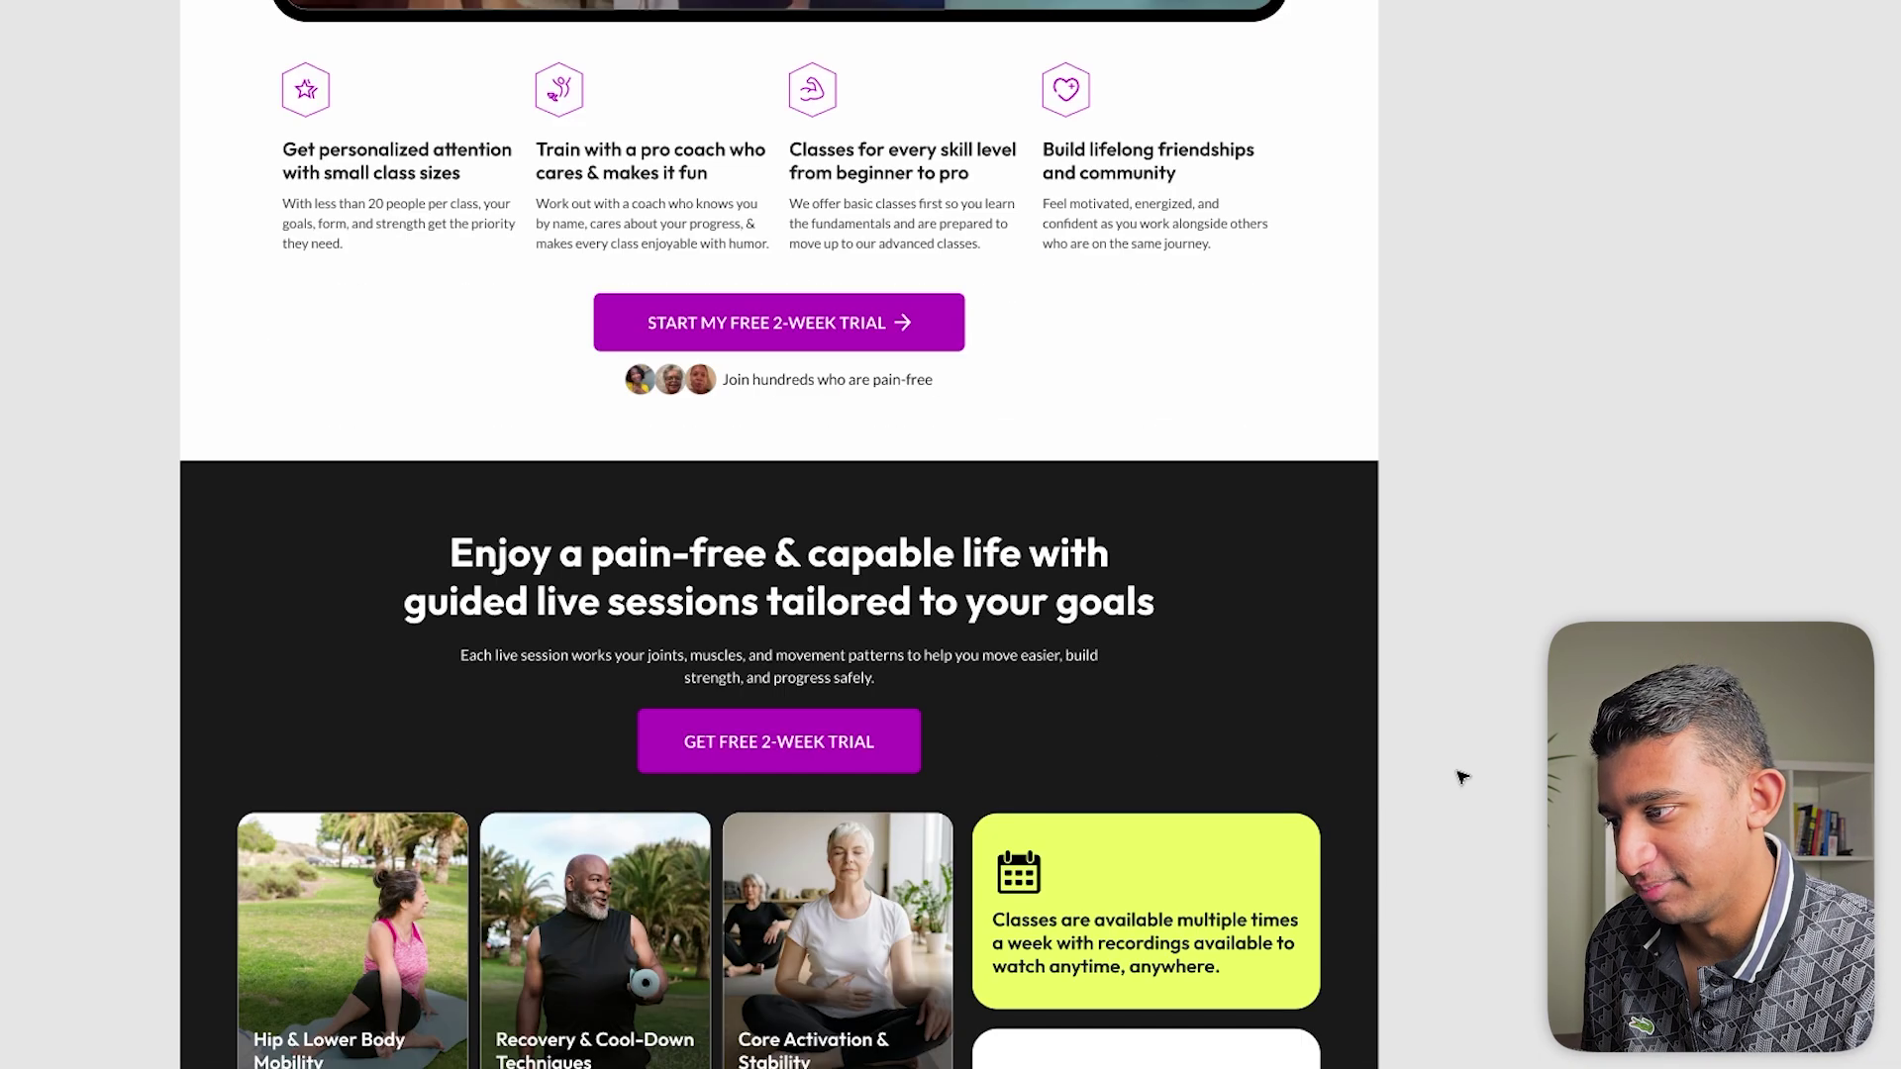
pyautogui.scroll(-4, 1462, 778)
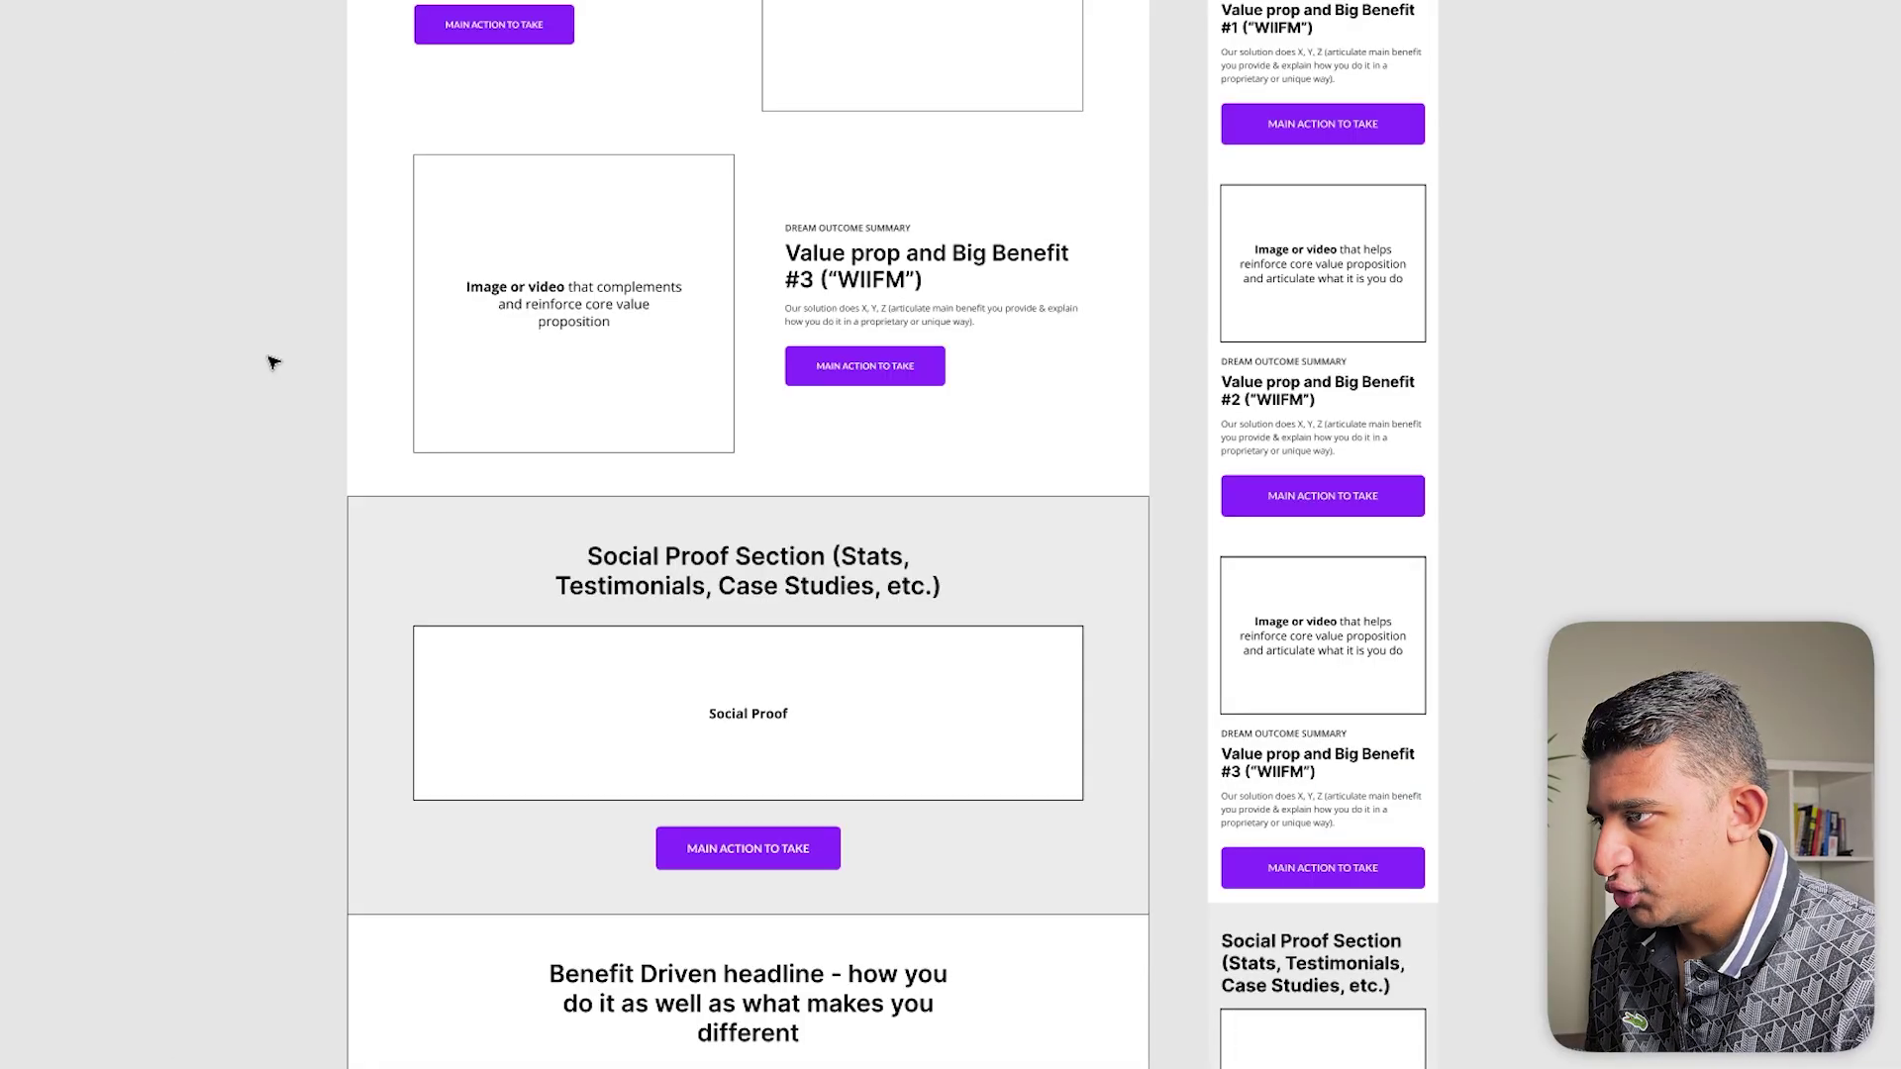
pyautogui.scroll(-1, 273, 373)
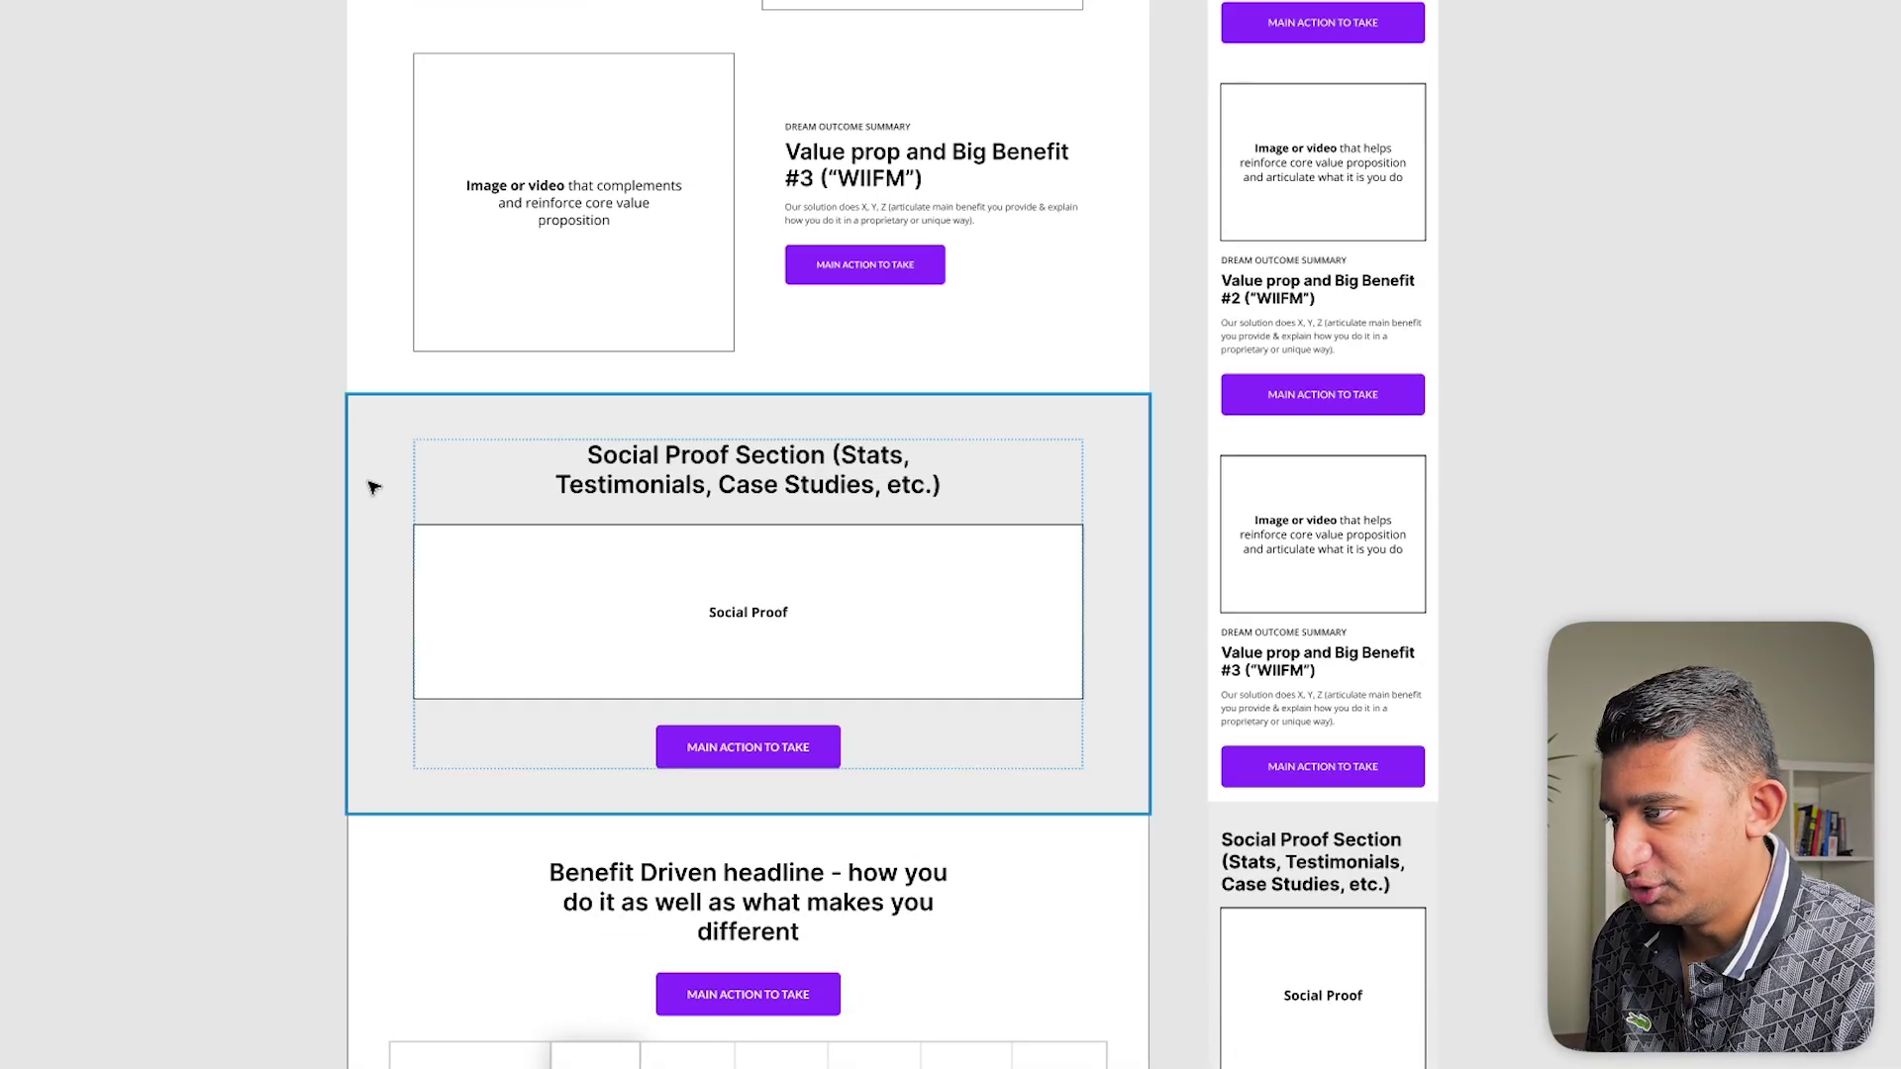
pyautogui.scroll(-1, 376, 485)
pyautogui.click(435, 504)
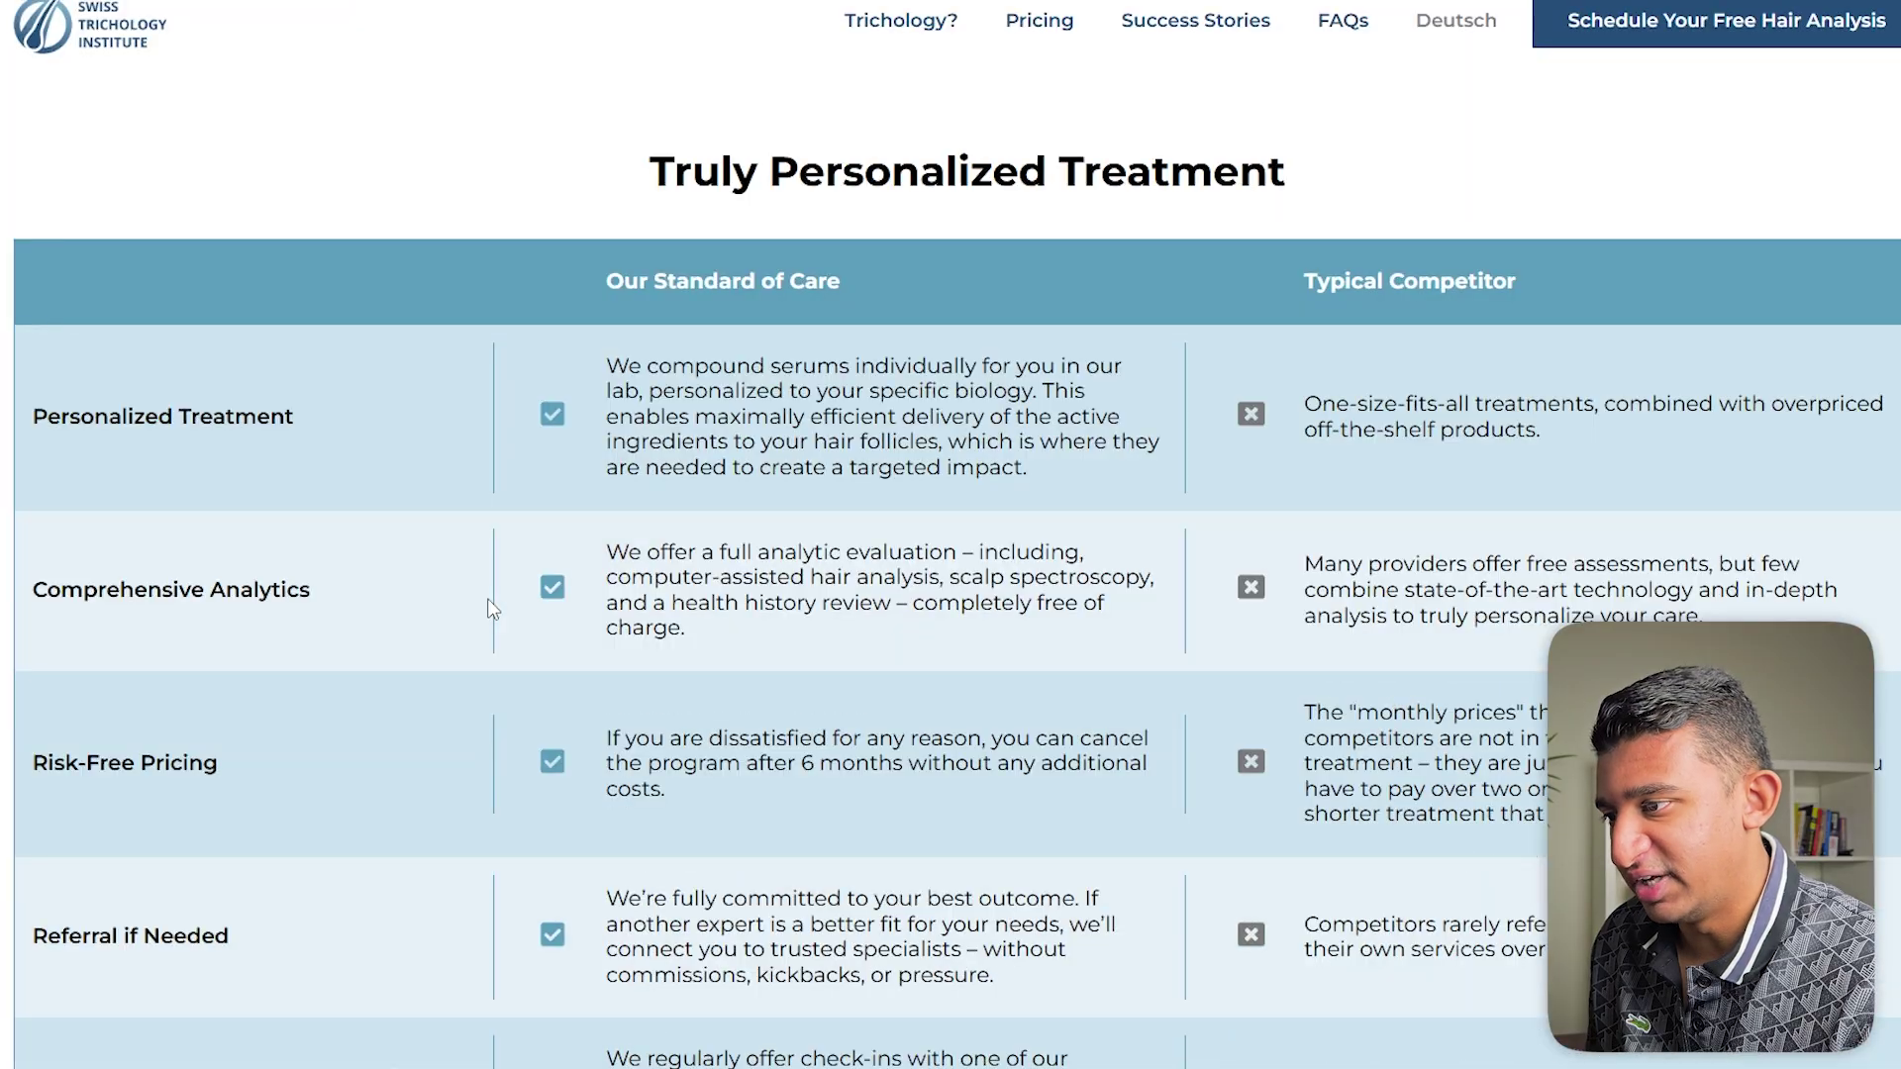
# Highlight the "Success Stories" heading on the hair-loss site and look through the page below it for further social proof.
pyautogui.scroll(20, 492, 609)
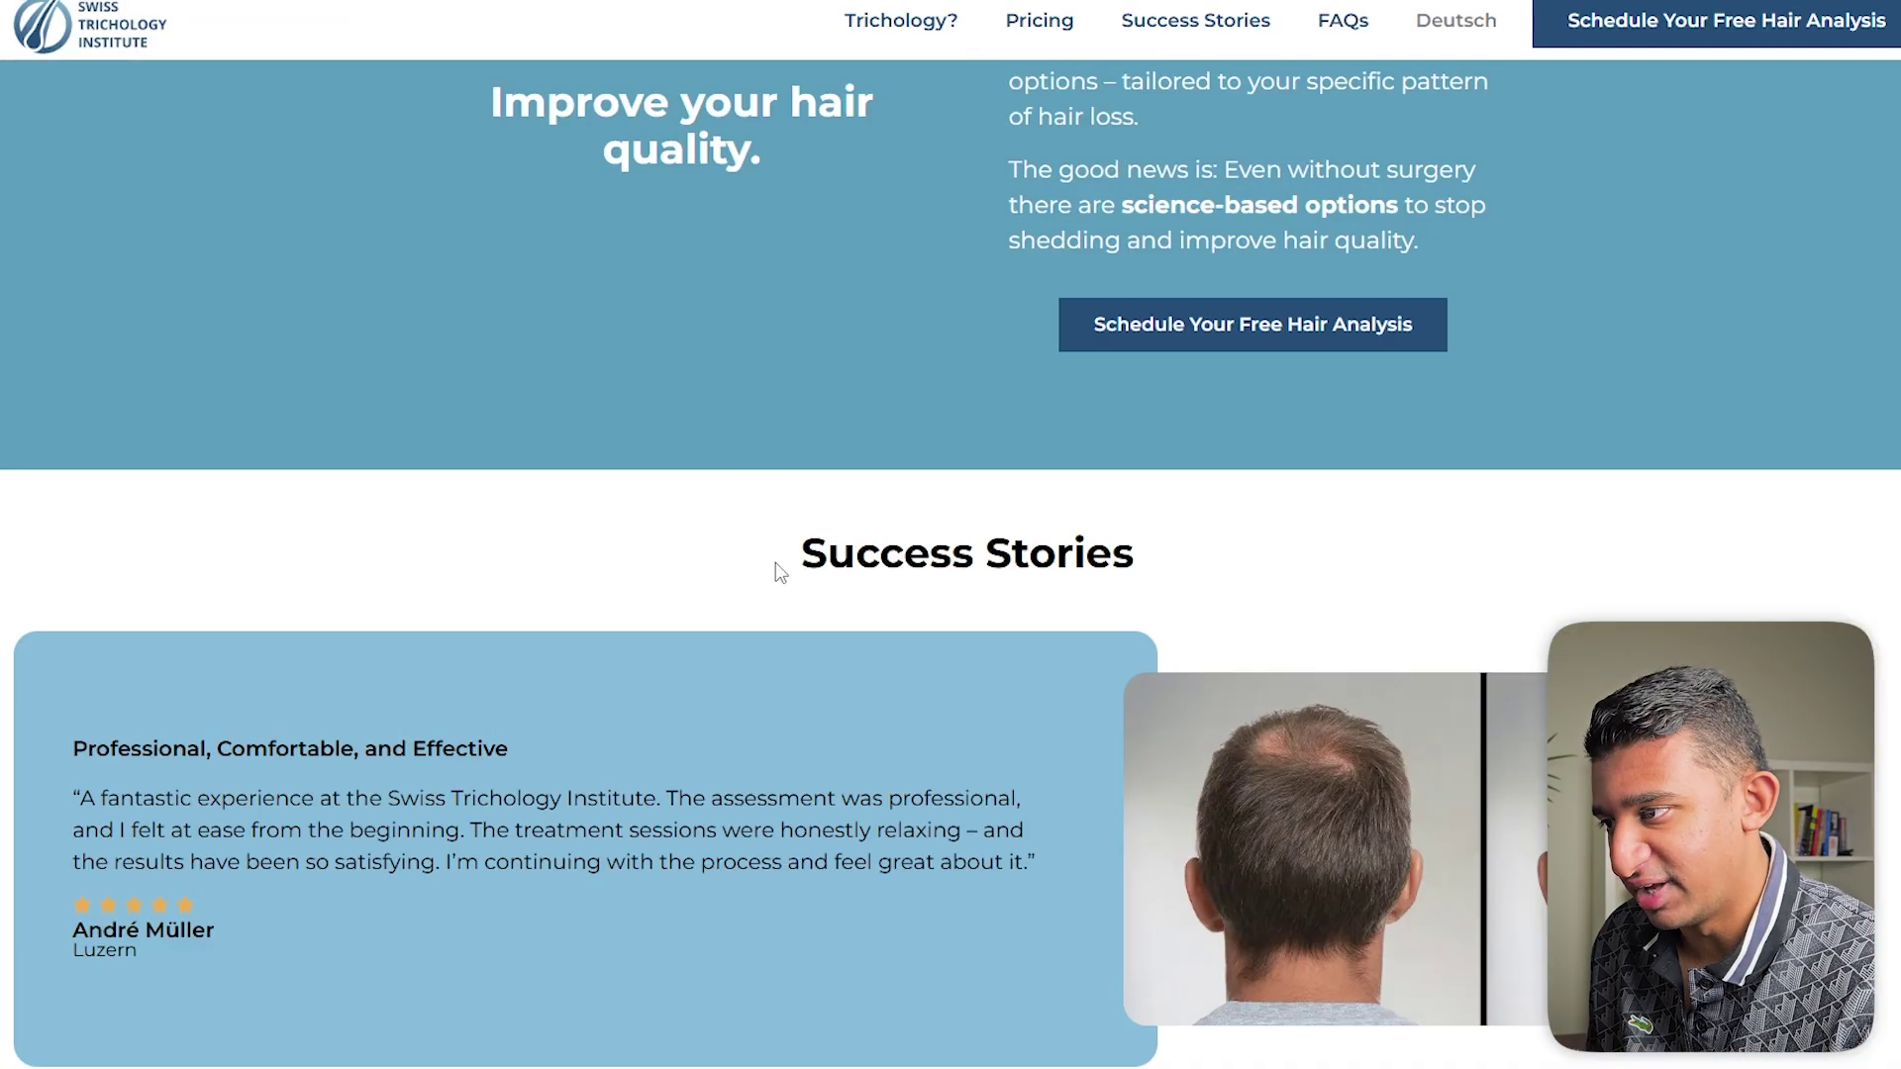
pyautogui.moveTo(778, 564); pyautogui.dragTo(1168, 561)
pyautogui.scroll(-20, 1149, 584)
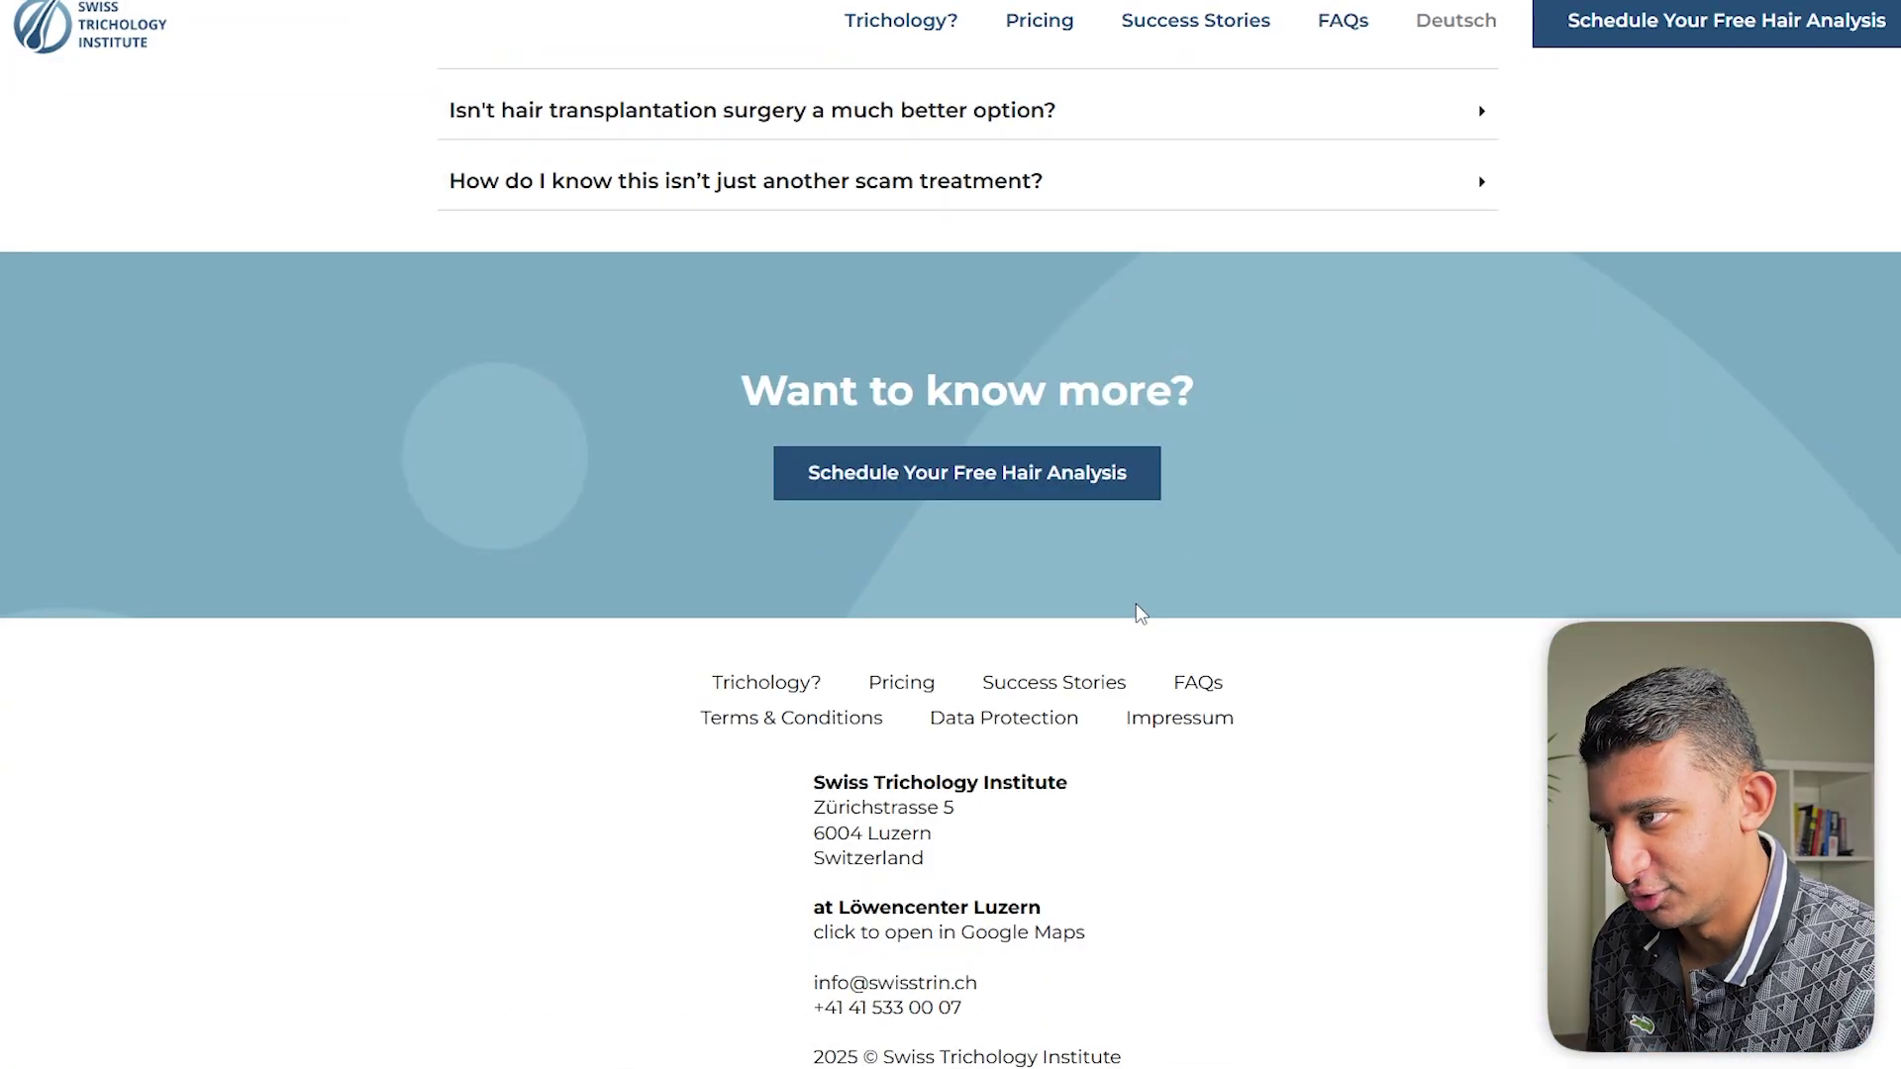
pyautogui.scroll(5, 1137, 603)
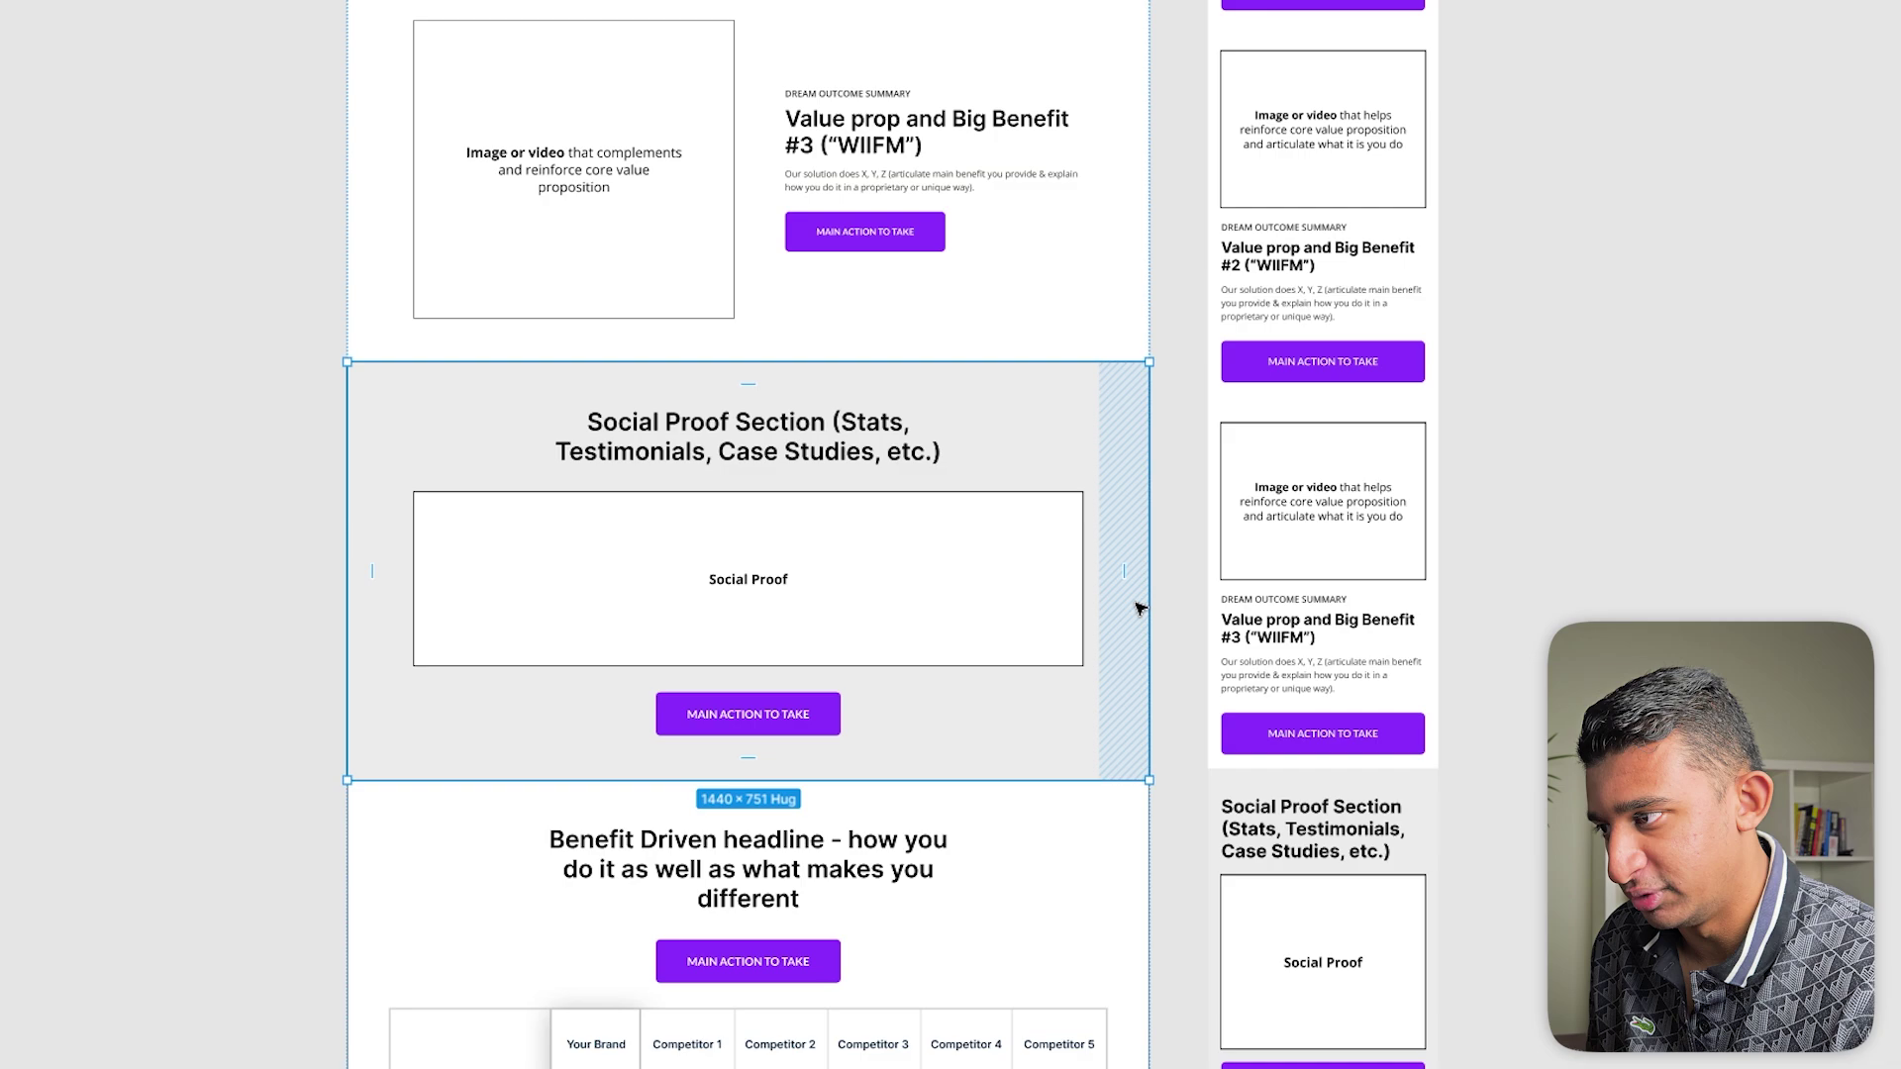
# Select the "How it works?" section below the competitor comparison table in the desktop wireframe, and its heading.
pyautogui.scroll(-5, 1138, 607)
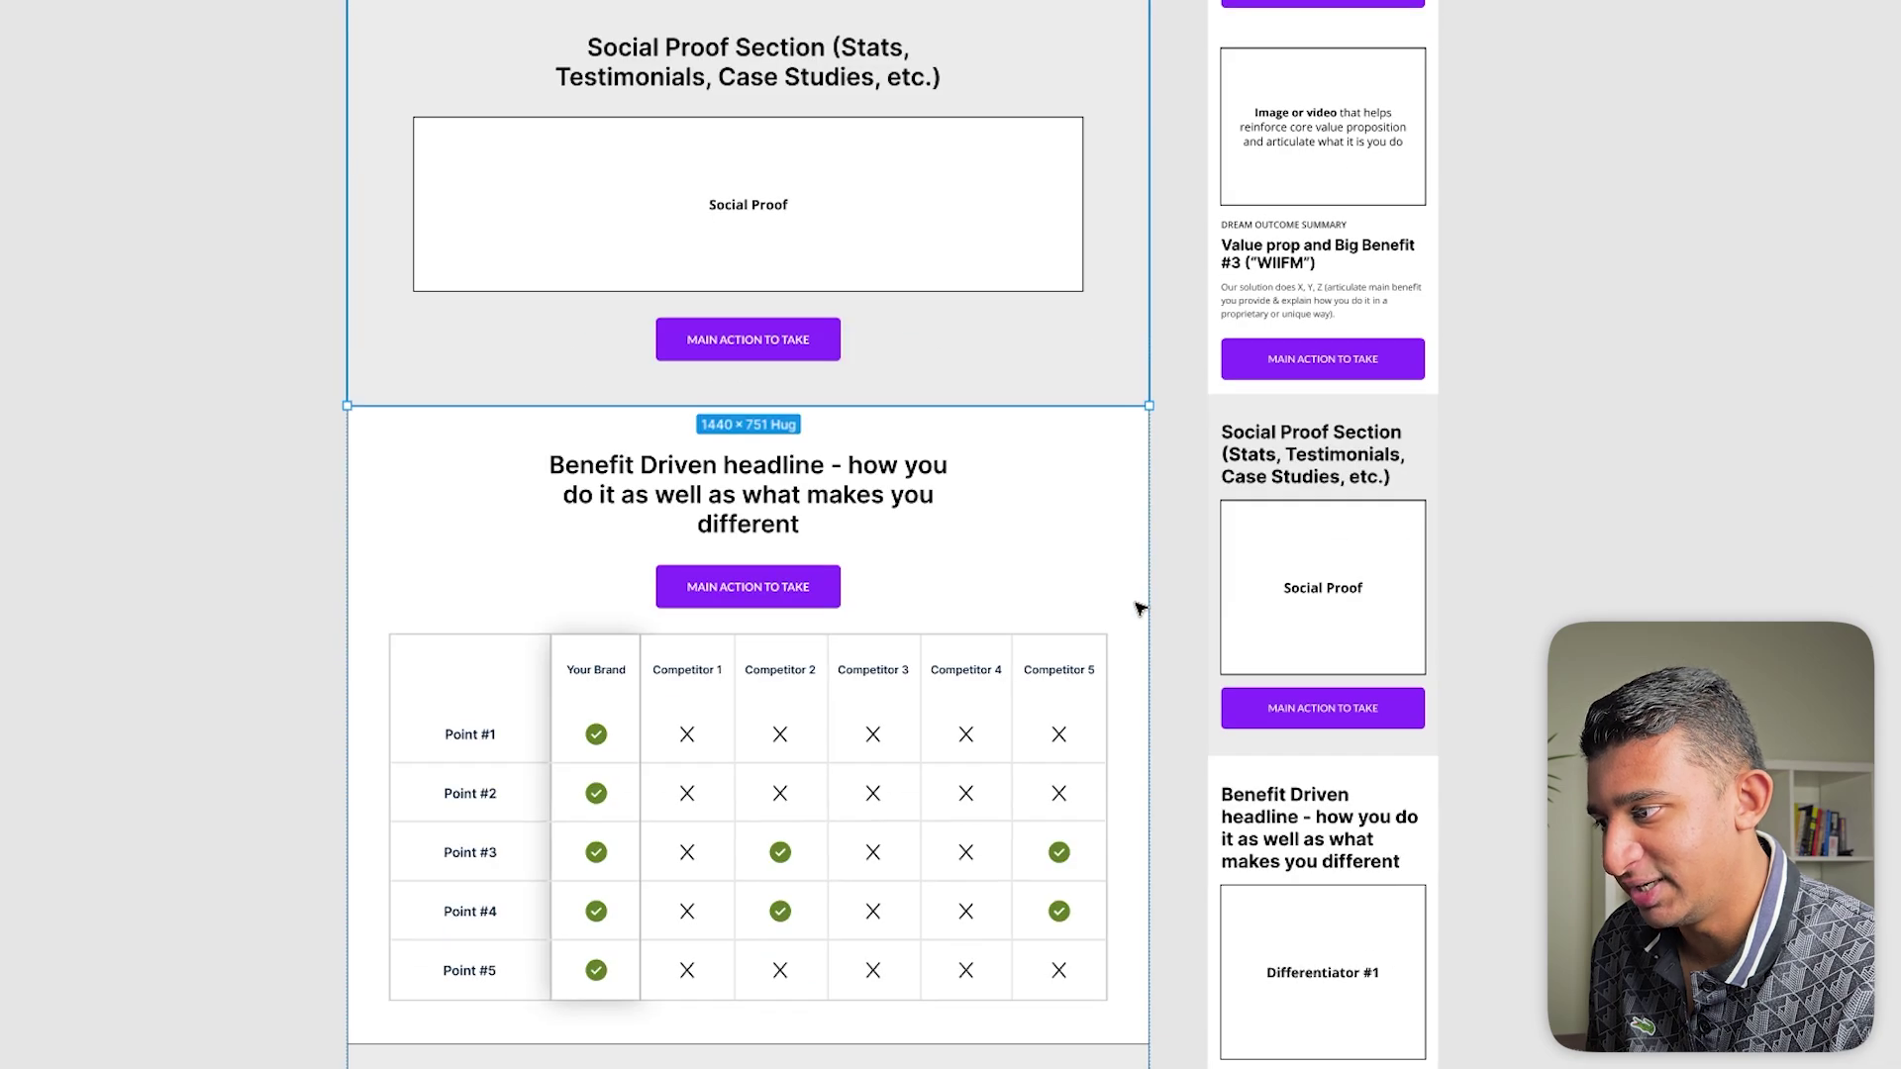
pyautogui.scroll(-5, 1077, 632)
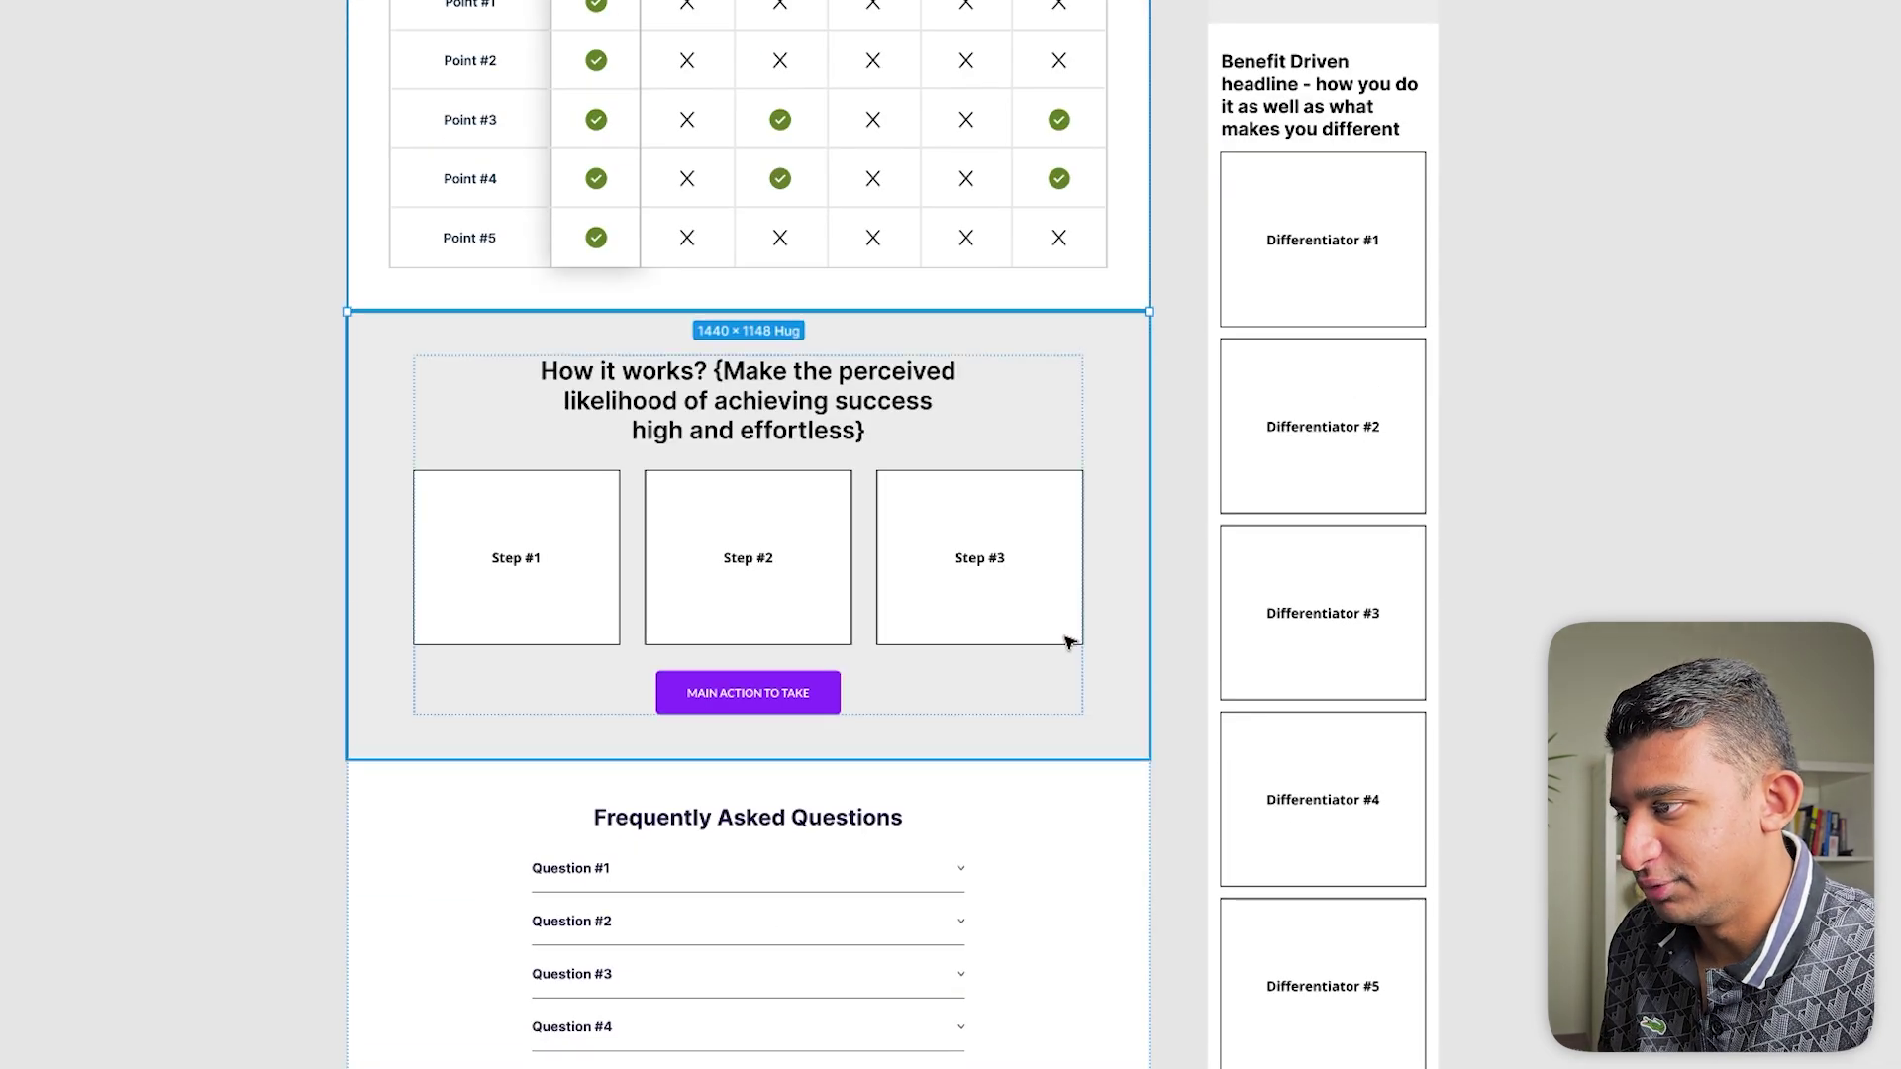
pyautogui.click(1069, 642)
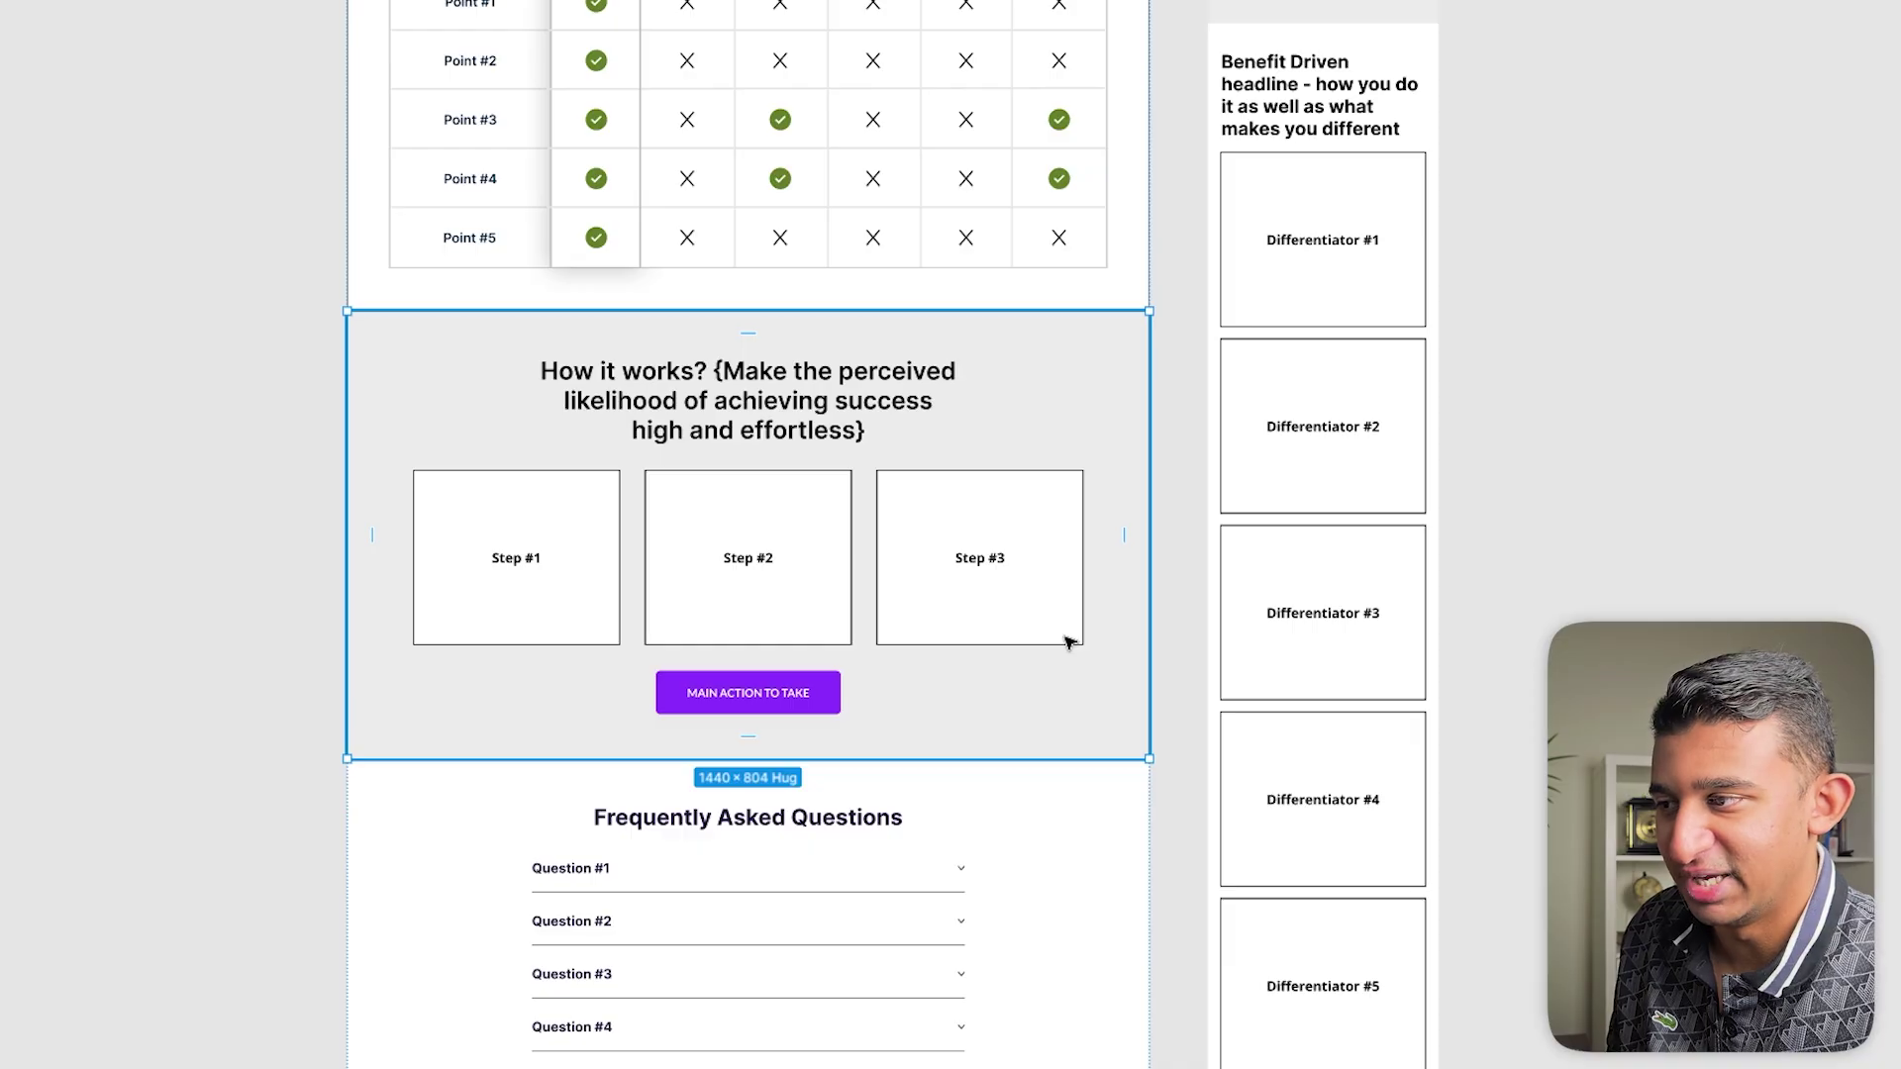
pyautogui.scroll(2, 792, 510)
pyautogui.scroll(2, 792, 510)
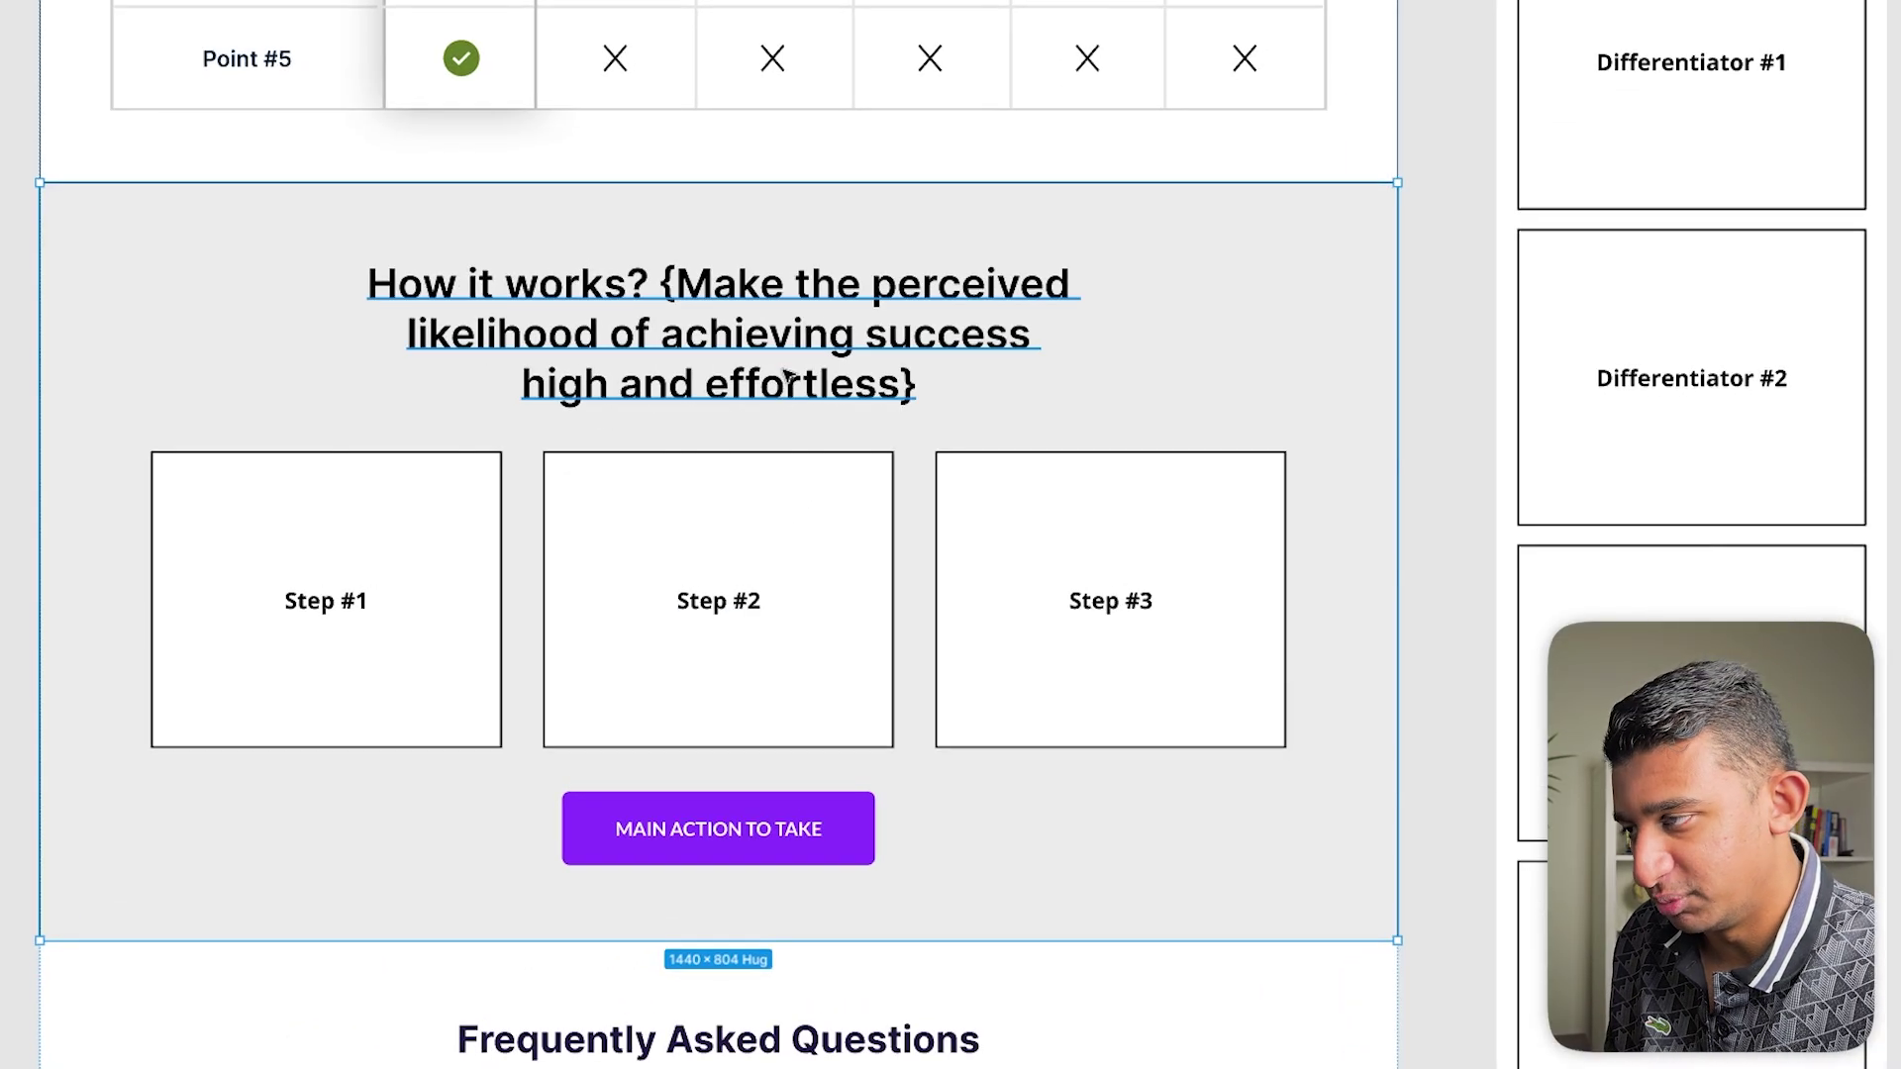
pyautogui.click(786, 363)
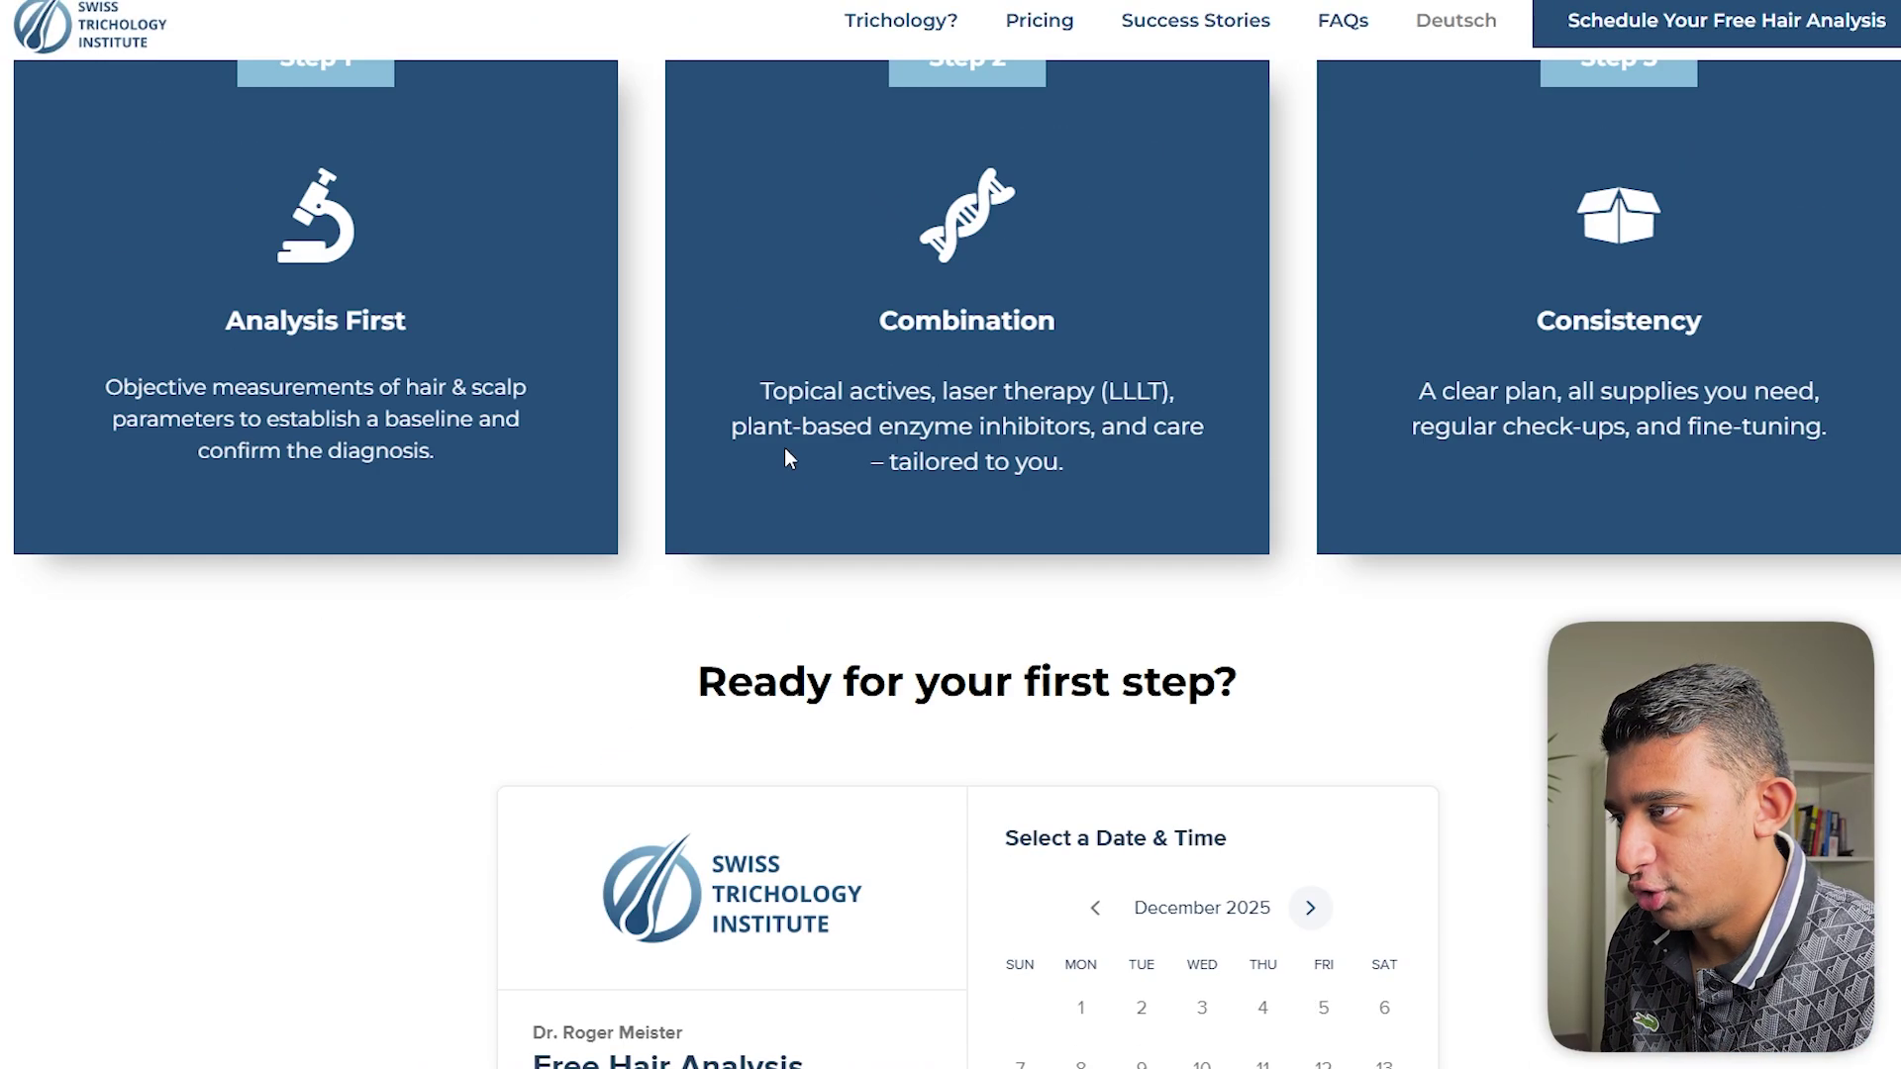
# Highlight the "Analysis first. Then focus on doing the right thing." heading above the three step cards on the hair-loss site.
pyautogui.scroll(7, 764, 501)
pyautogui.scroll(-4, 751, 505)
pyautogui.moveTo(427, 327); pyautogui.dragTo(1501, 335)
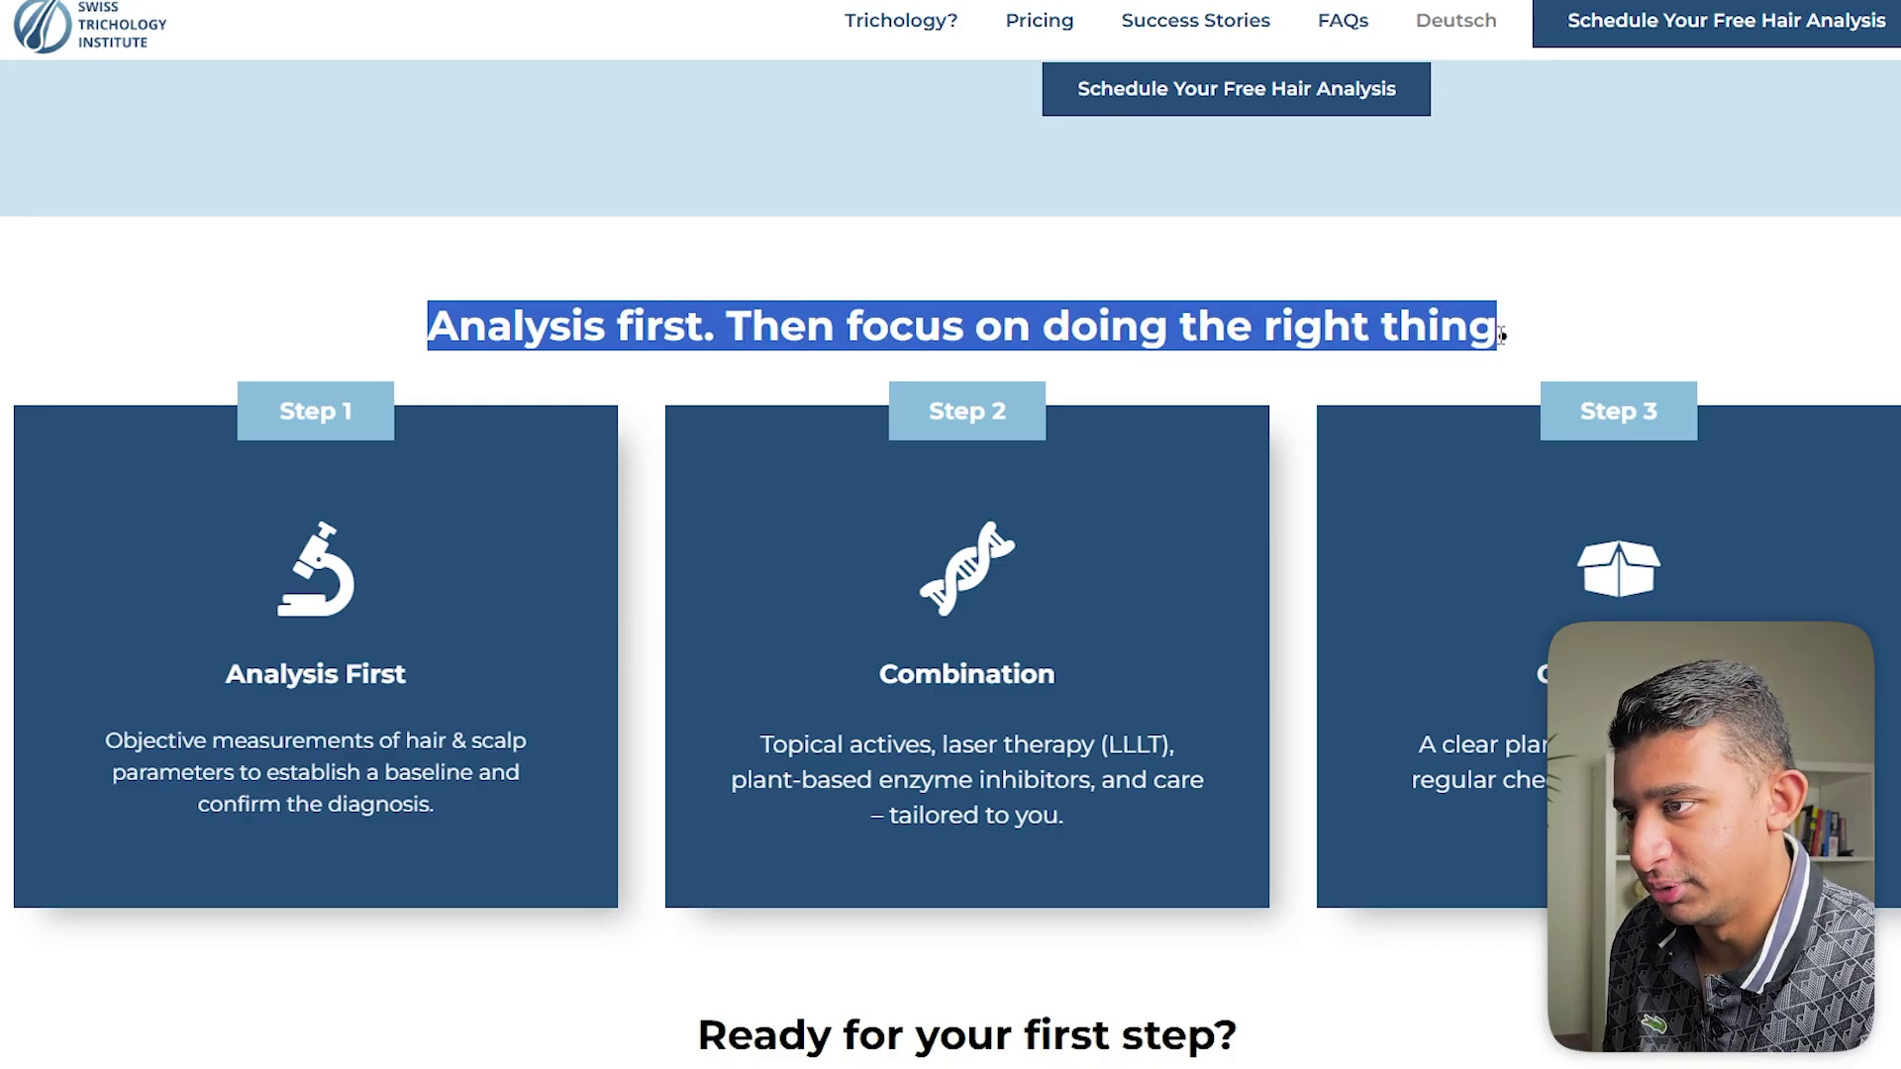
pyautogui.click(1472, 339)
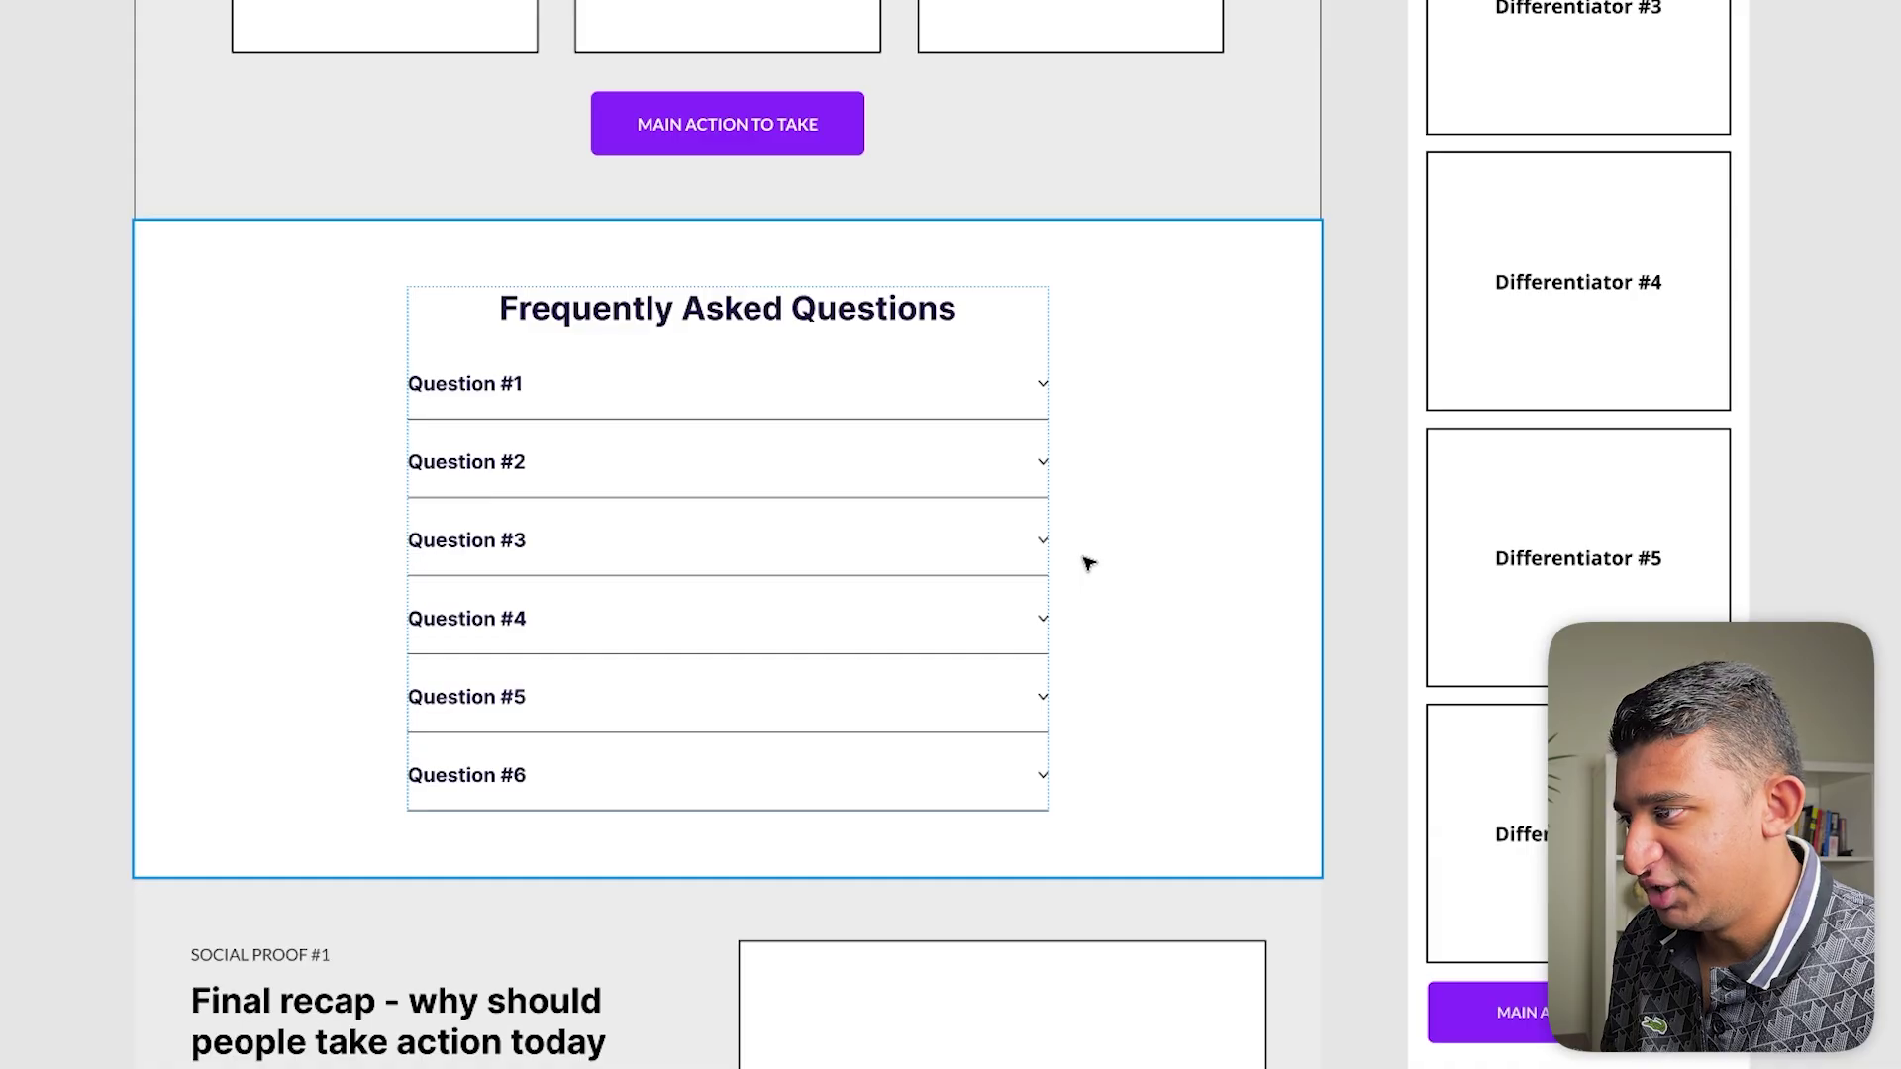
# Select the "Frequently Asked Questions" section below "How it works?" in the desktop wireframe.
pyautogui.scroll(3, 1055, 609)
pyautogui.scroll(-3, 1044, 636)
pyautogui.scroll(-1, 1048, 639)
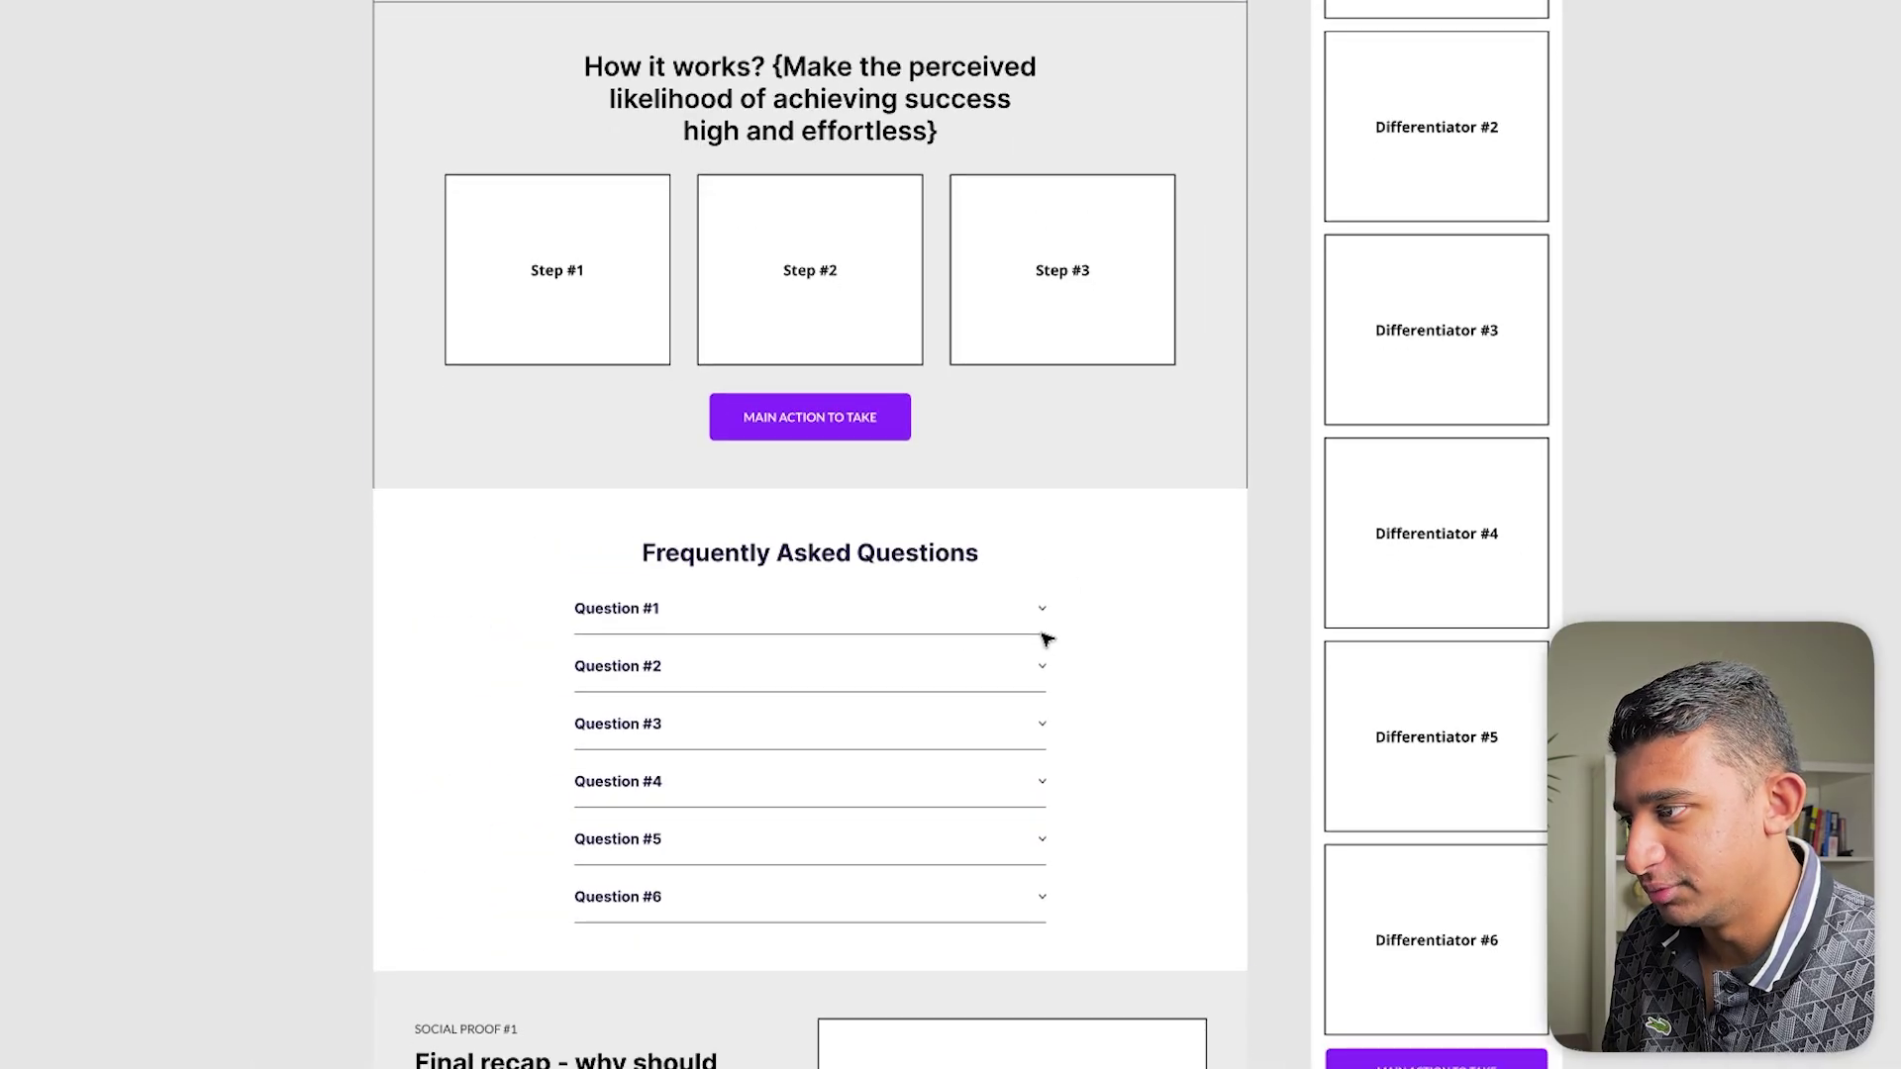
pyautogui.click(955, 670)
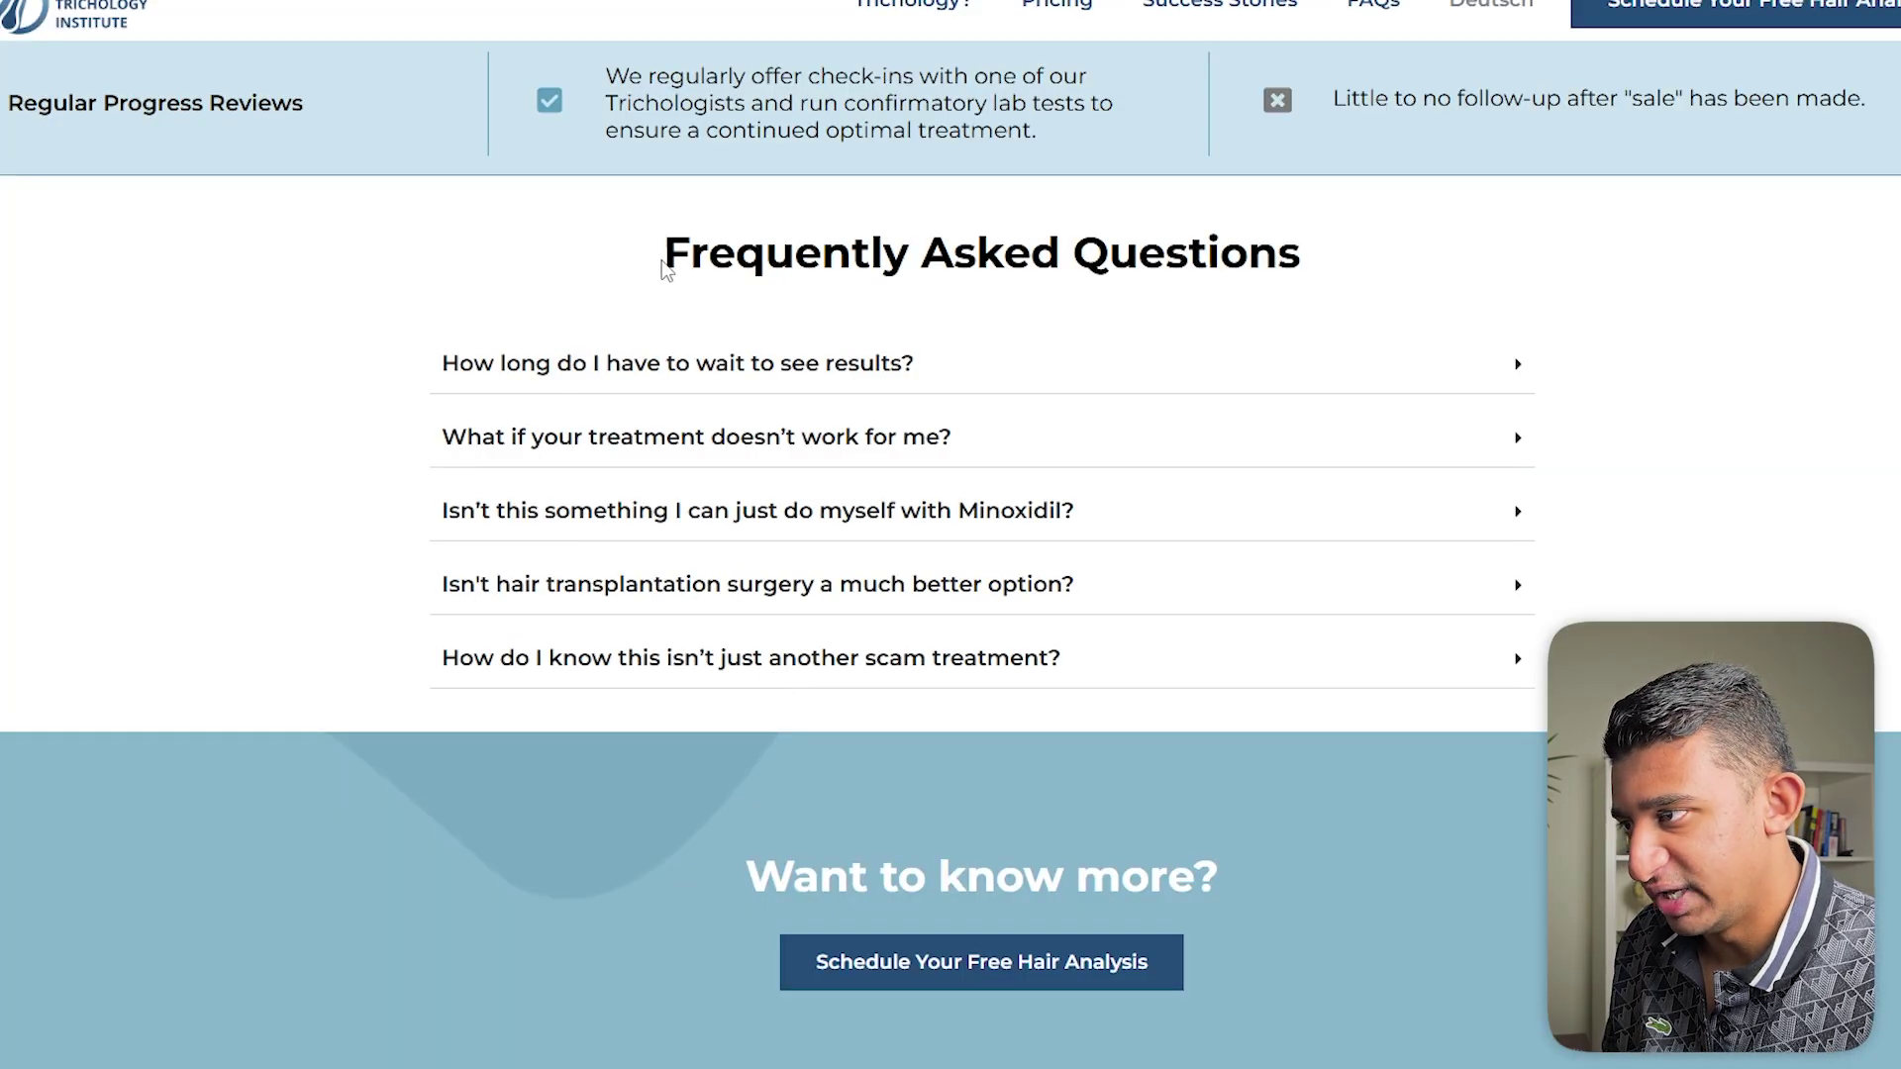
# Highlight the "Frequently Asked Questions" heading and its full list of questions on the hair-loss site.
pyautogui.moveTo(666, 270); pyautogui.dragTo(1064, 662)
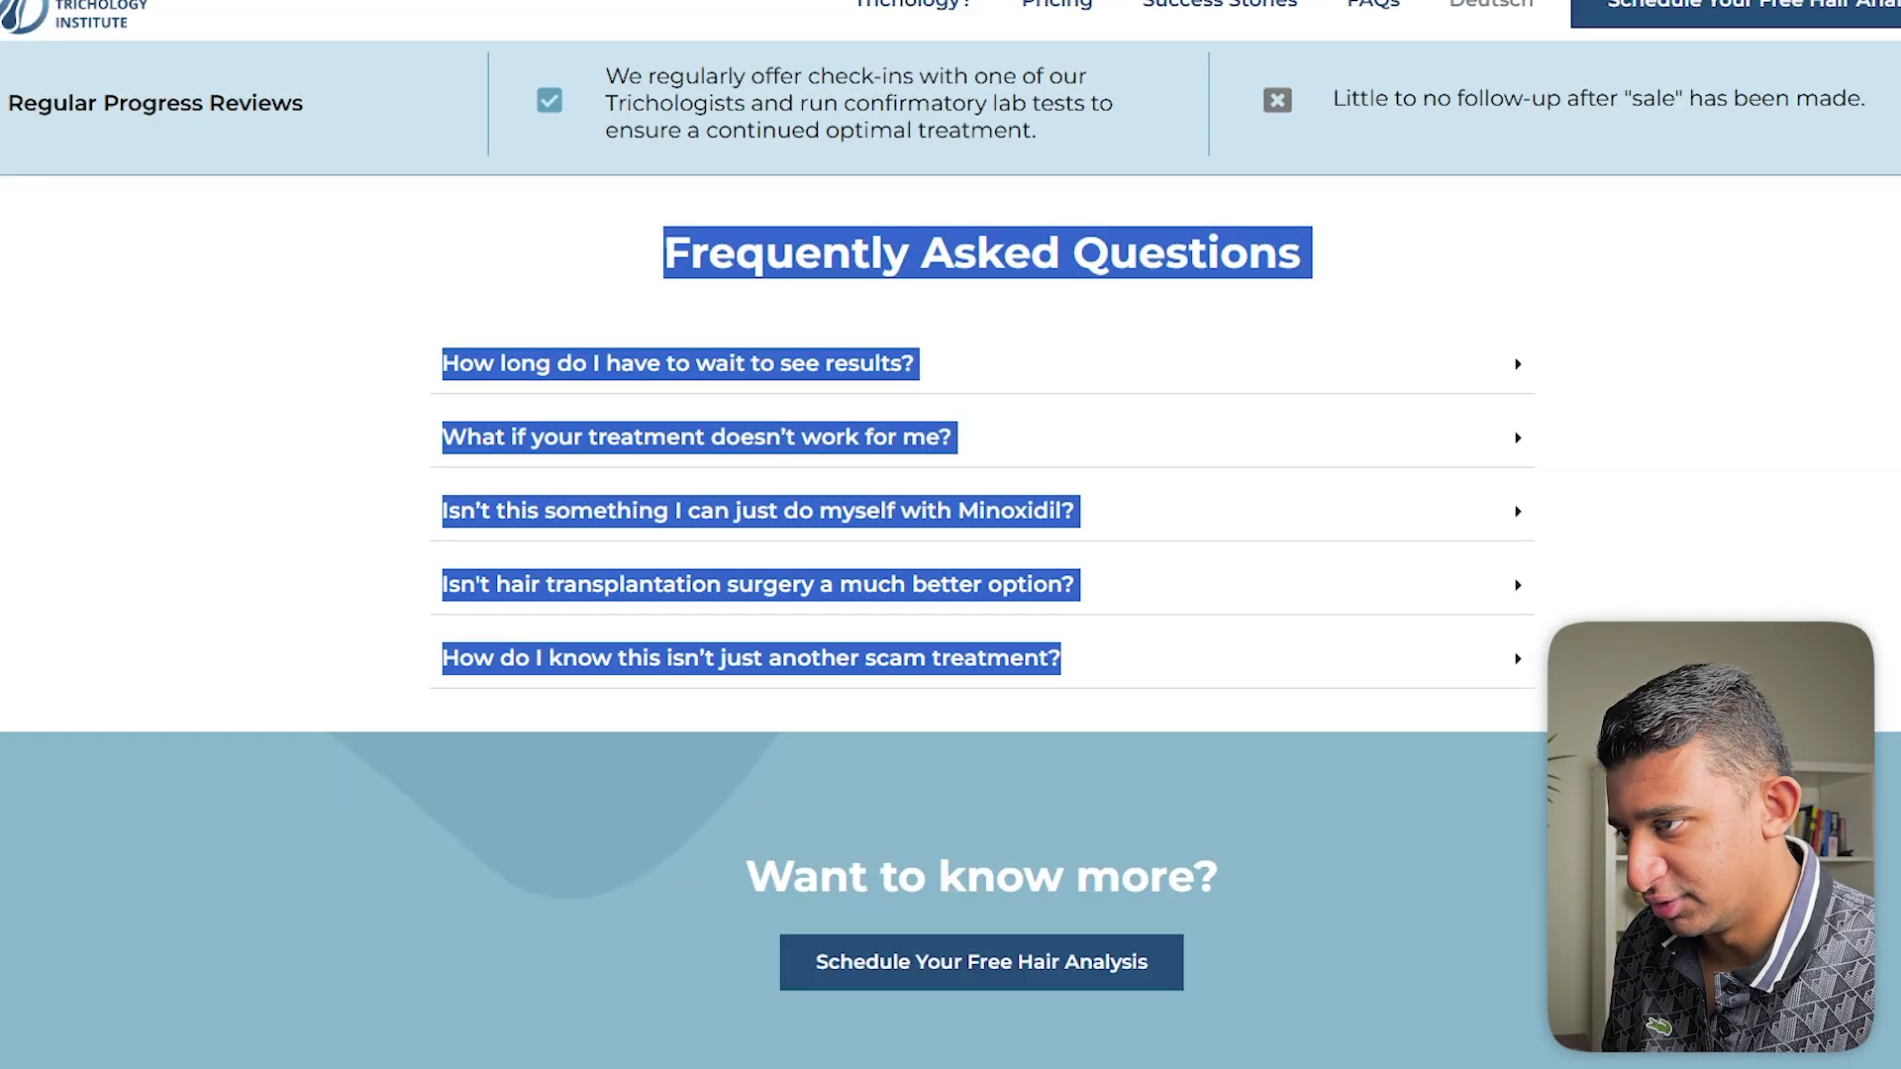
pyautogui.click(1436, 762)
pyautogui.scroll(-5, 1436, 762)
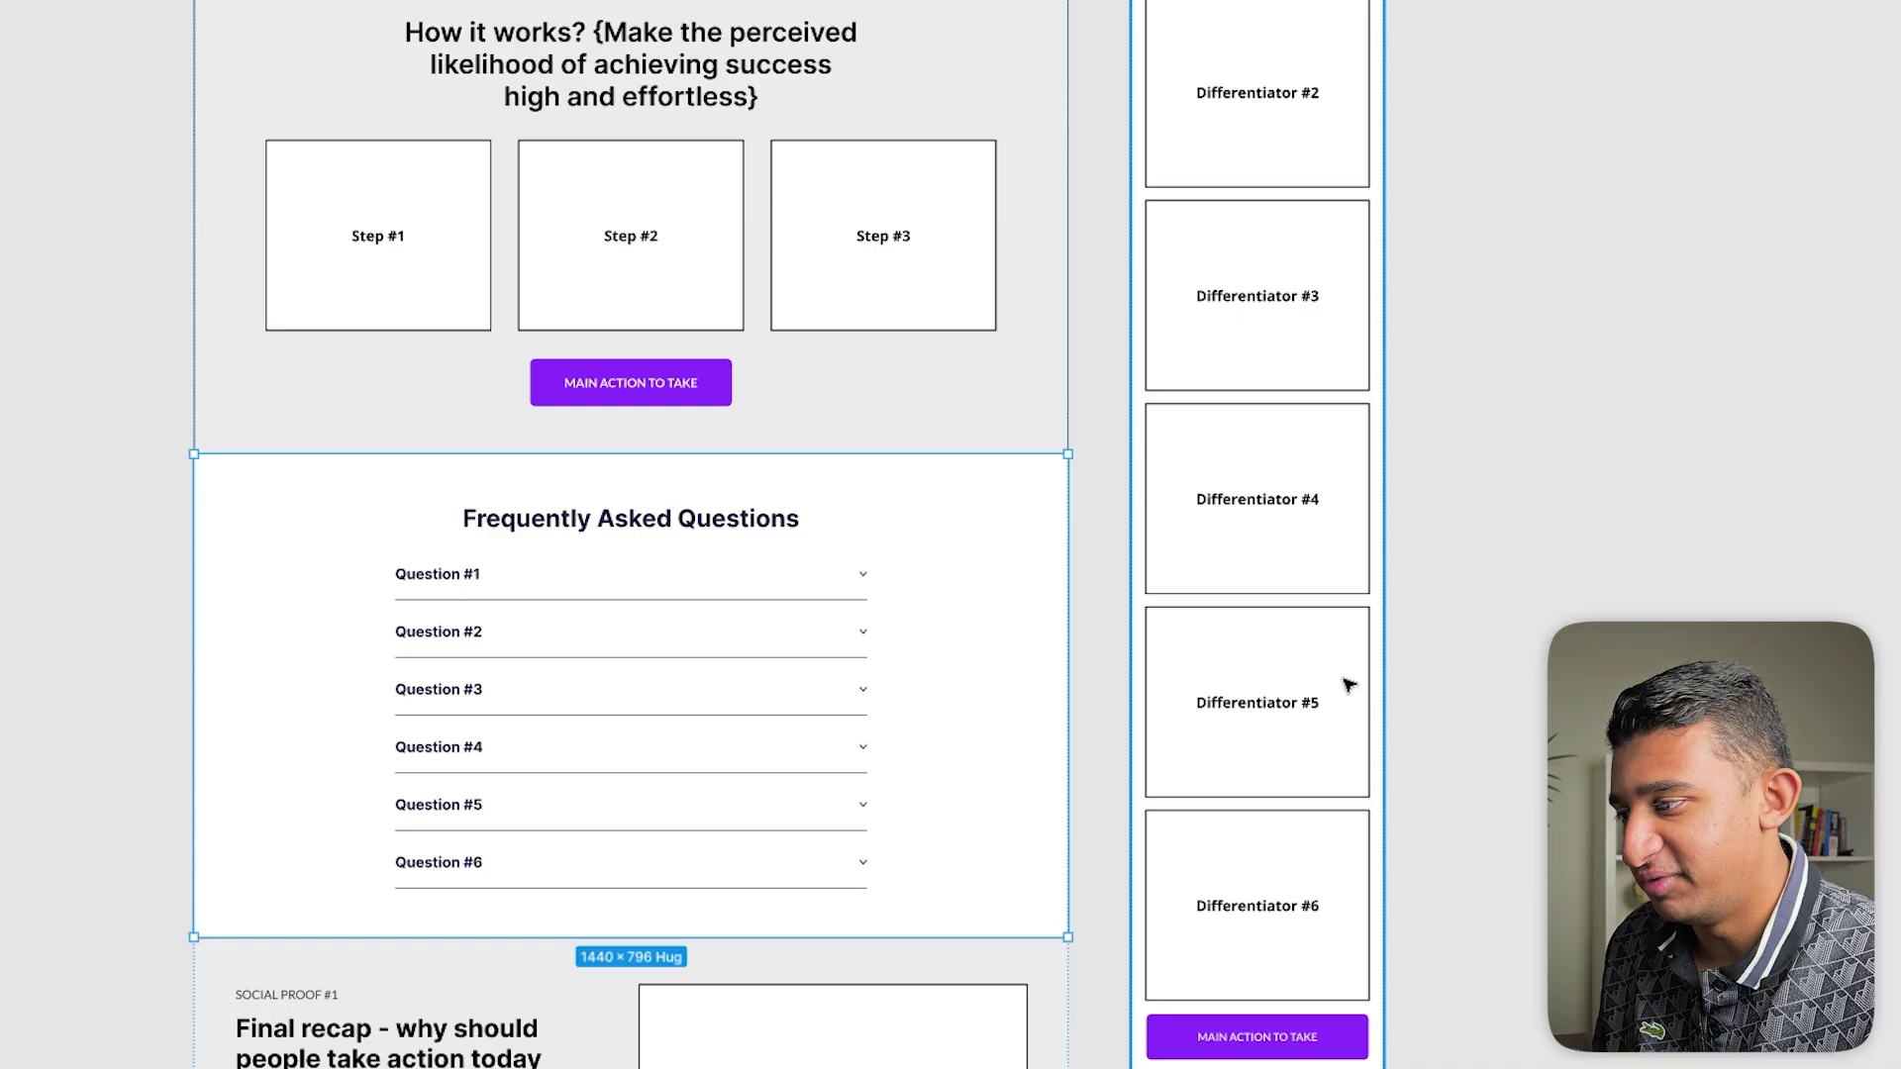
# Select the "Final recap - why should people take action today" heading and the paragraph beneath it in turn in the desktop wireframe.
pyautogui.scroll(-5, 1349, 688)
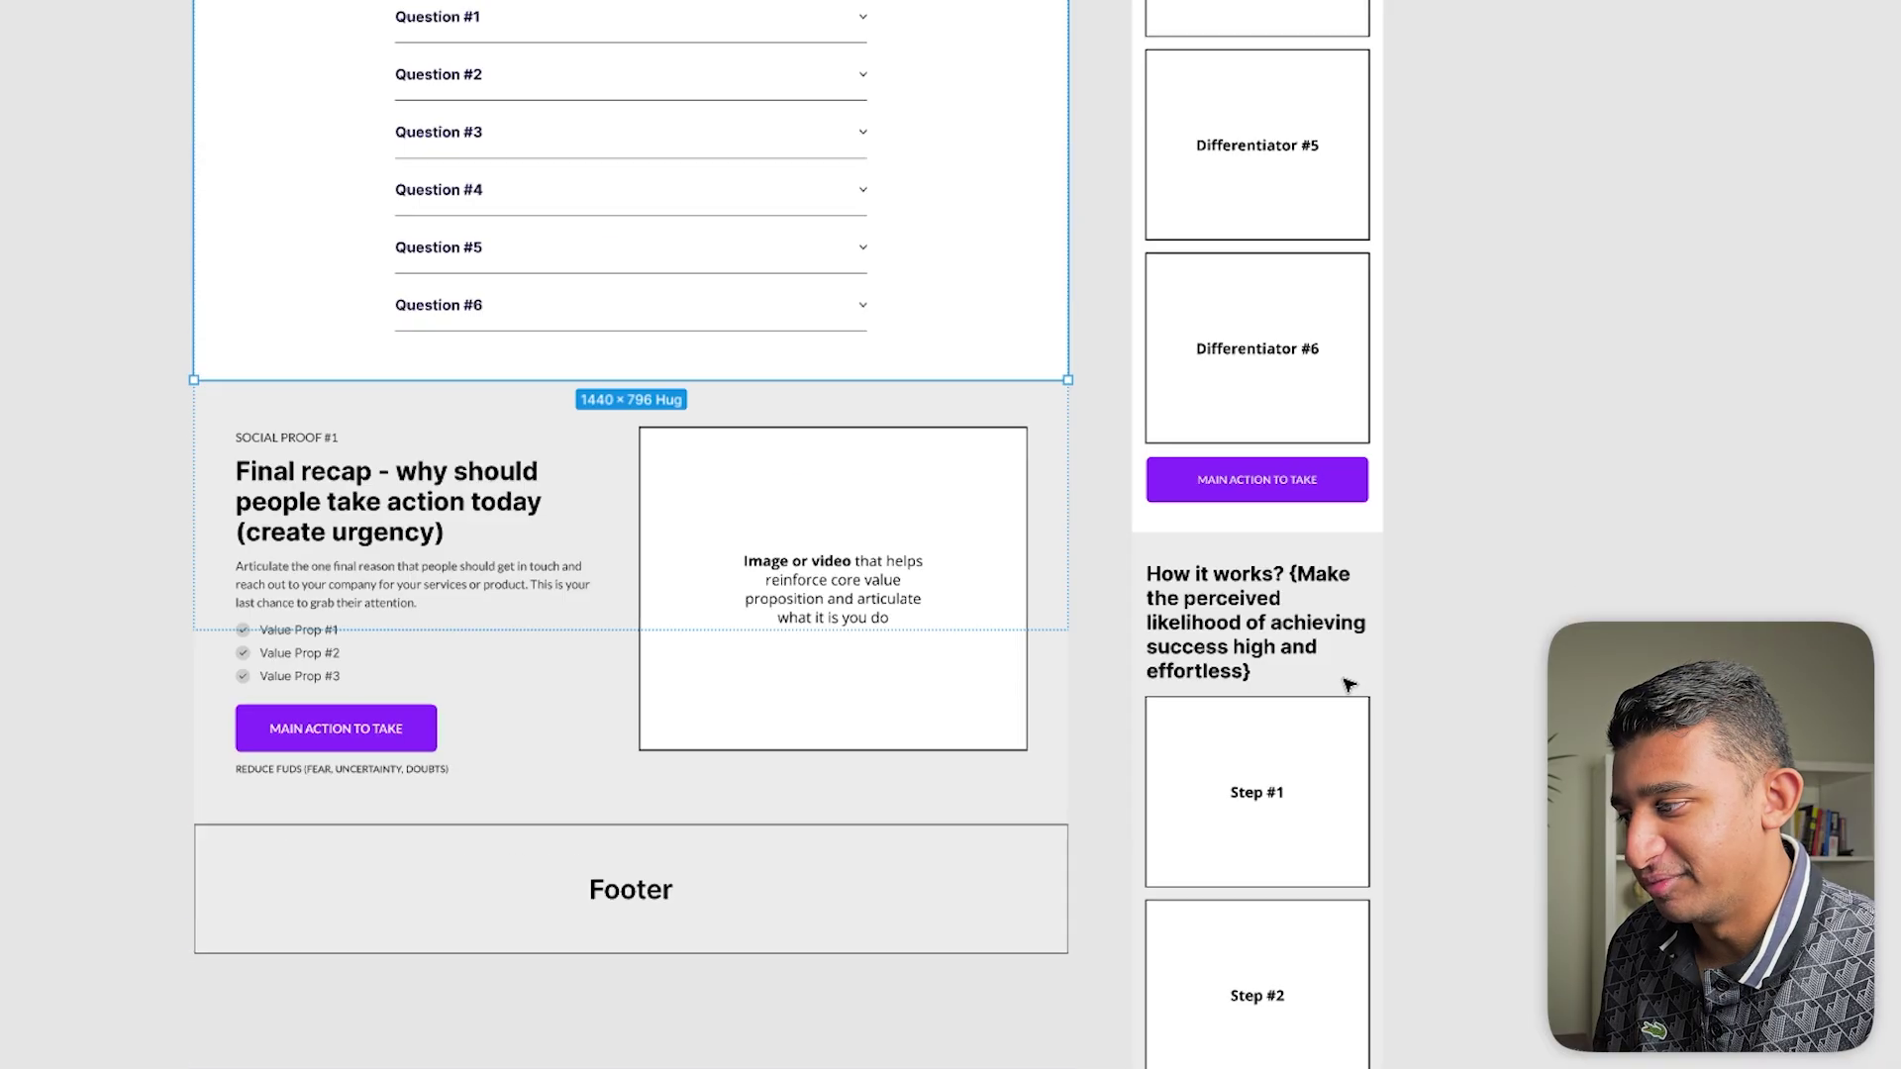
pyautogui.scroll(3, 552, 772)
pyautogui.scroll(3, 267, 436)
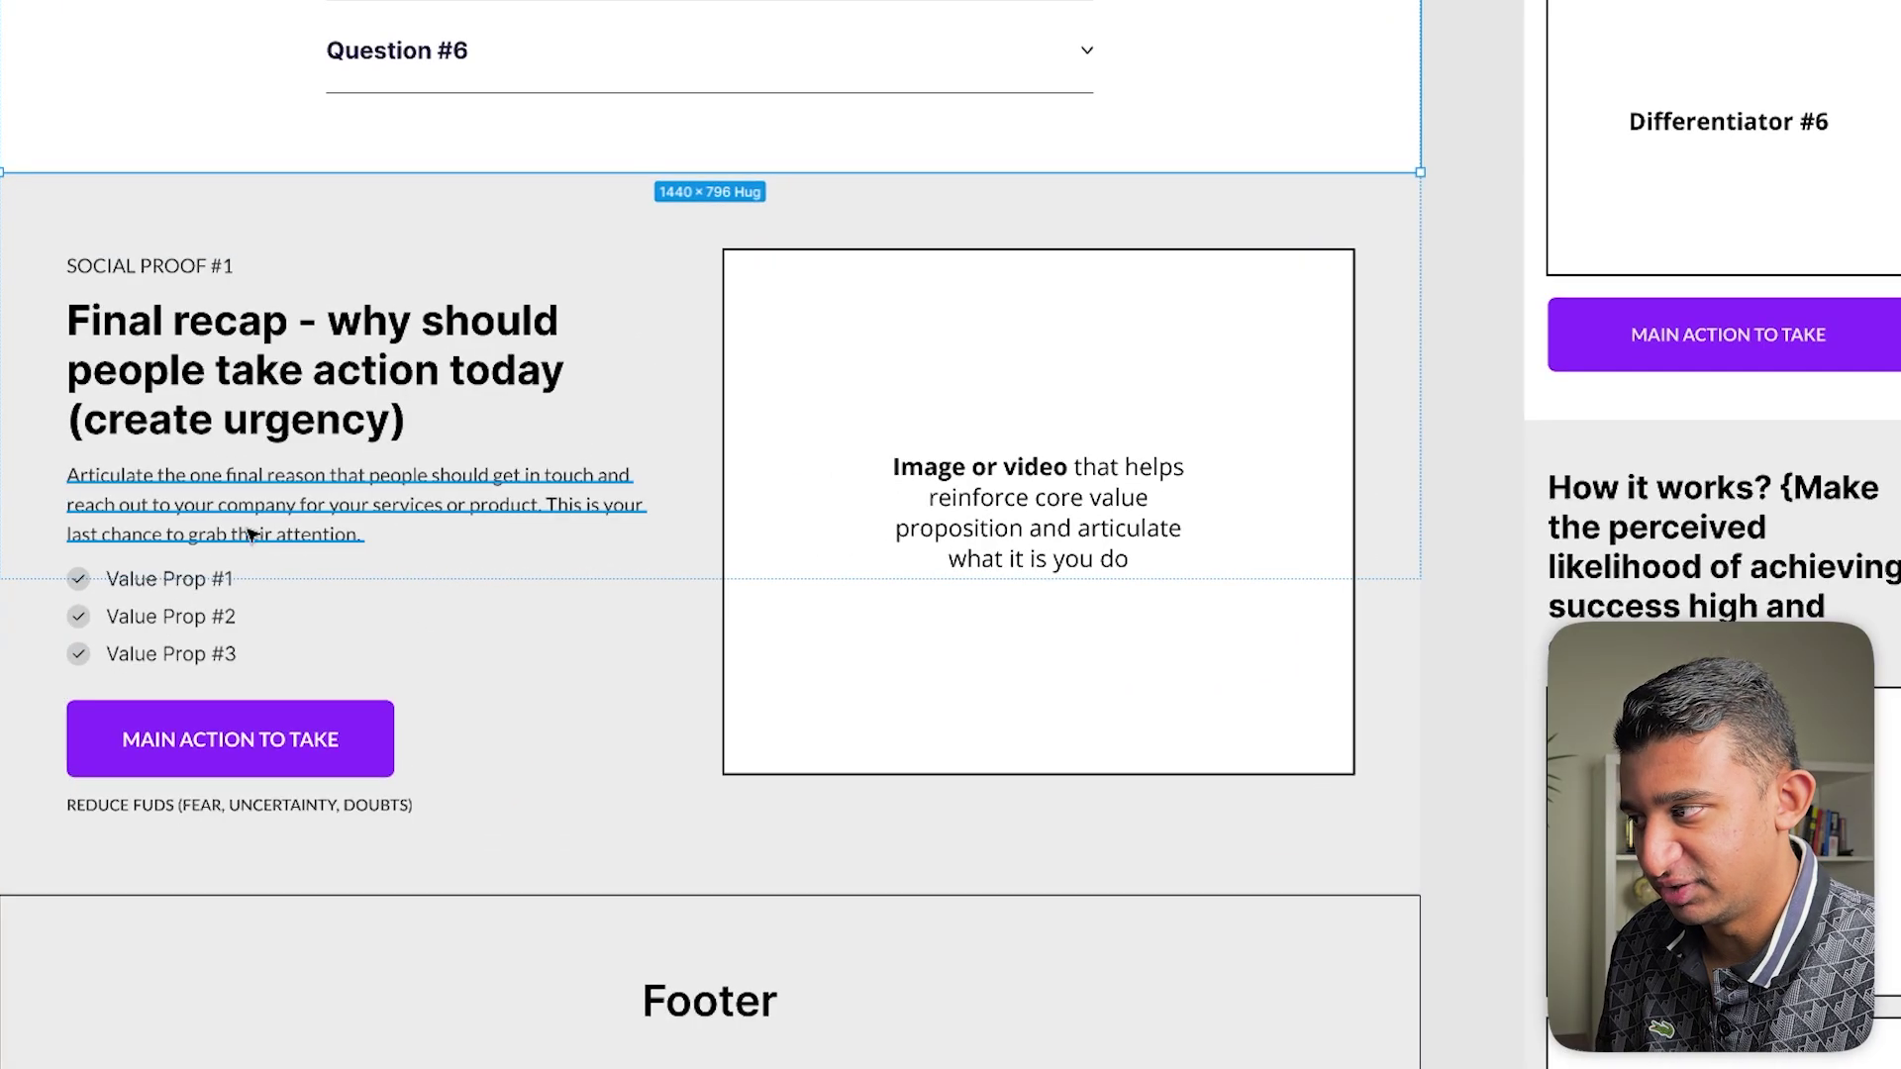
pyautogui.doubleClick(260, 428)
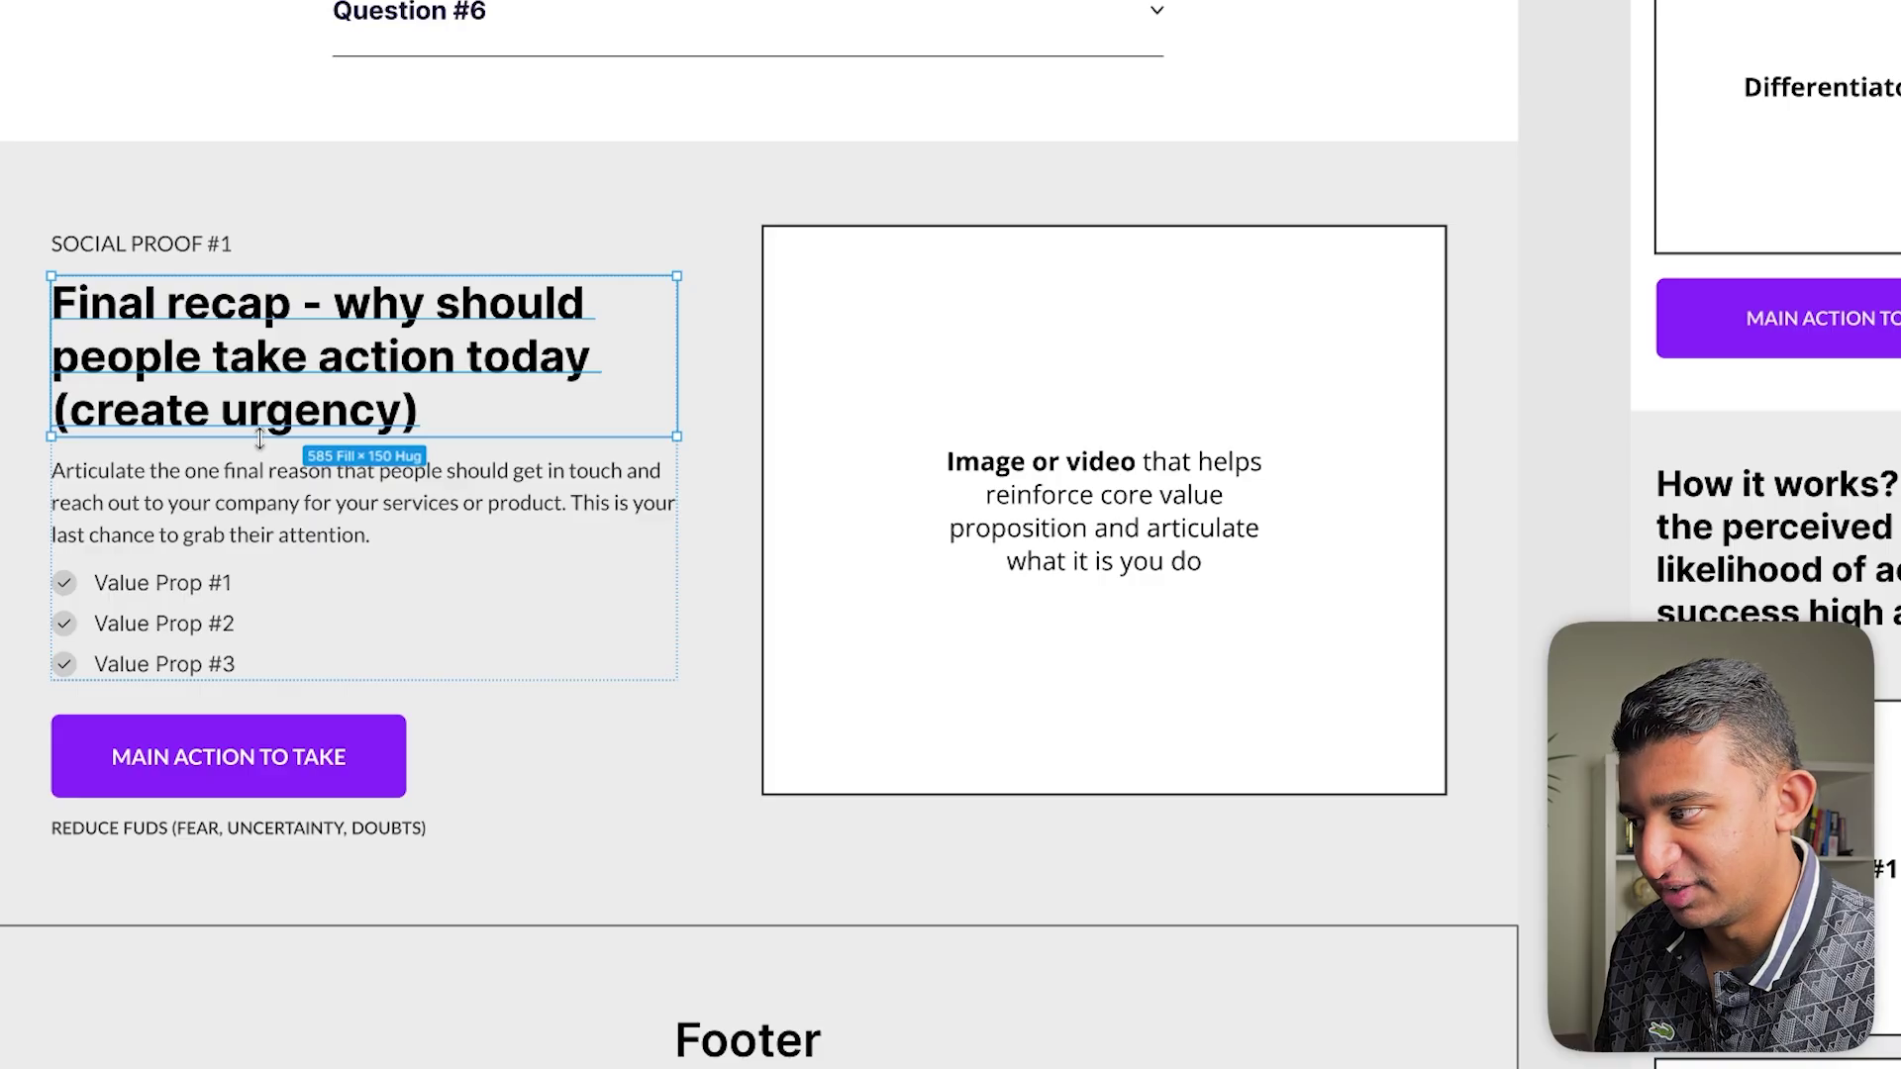
pyautogui.click(236, 510)
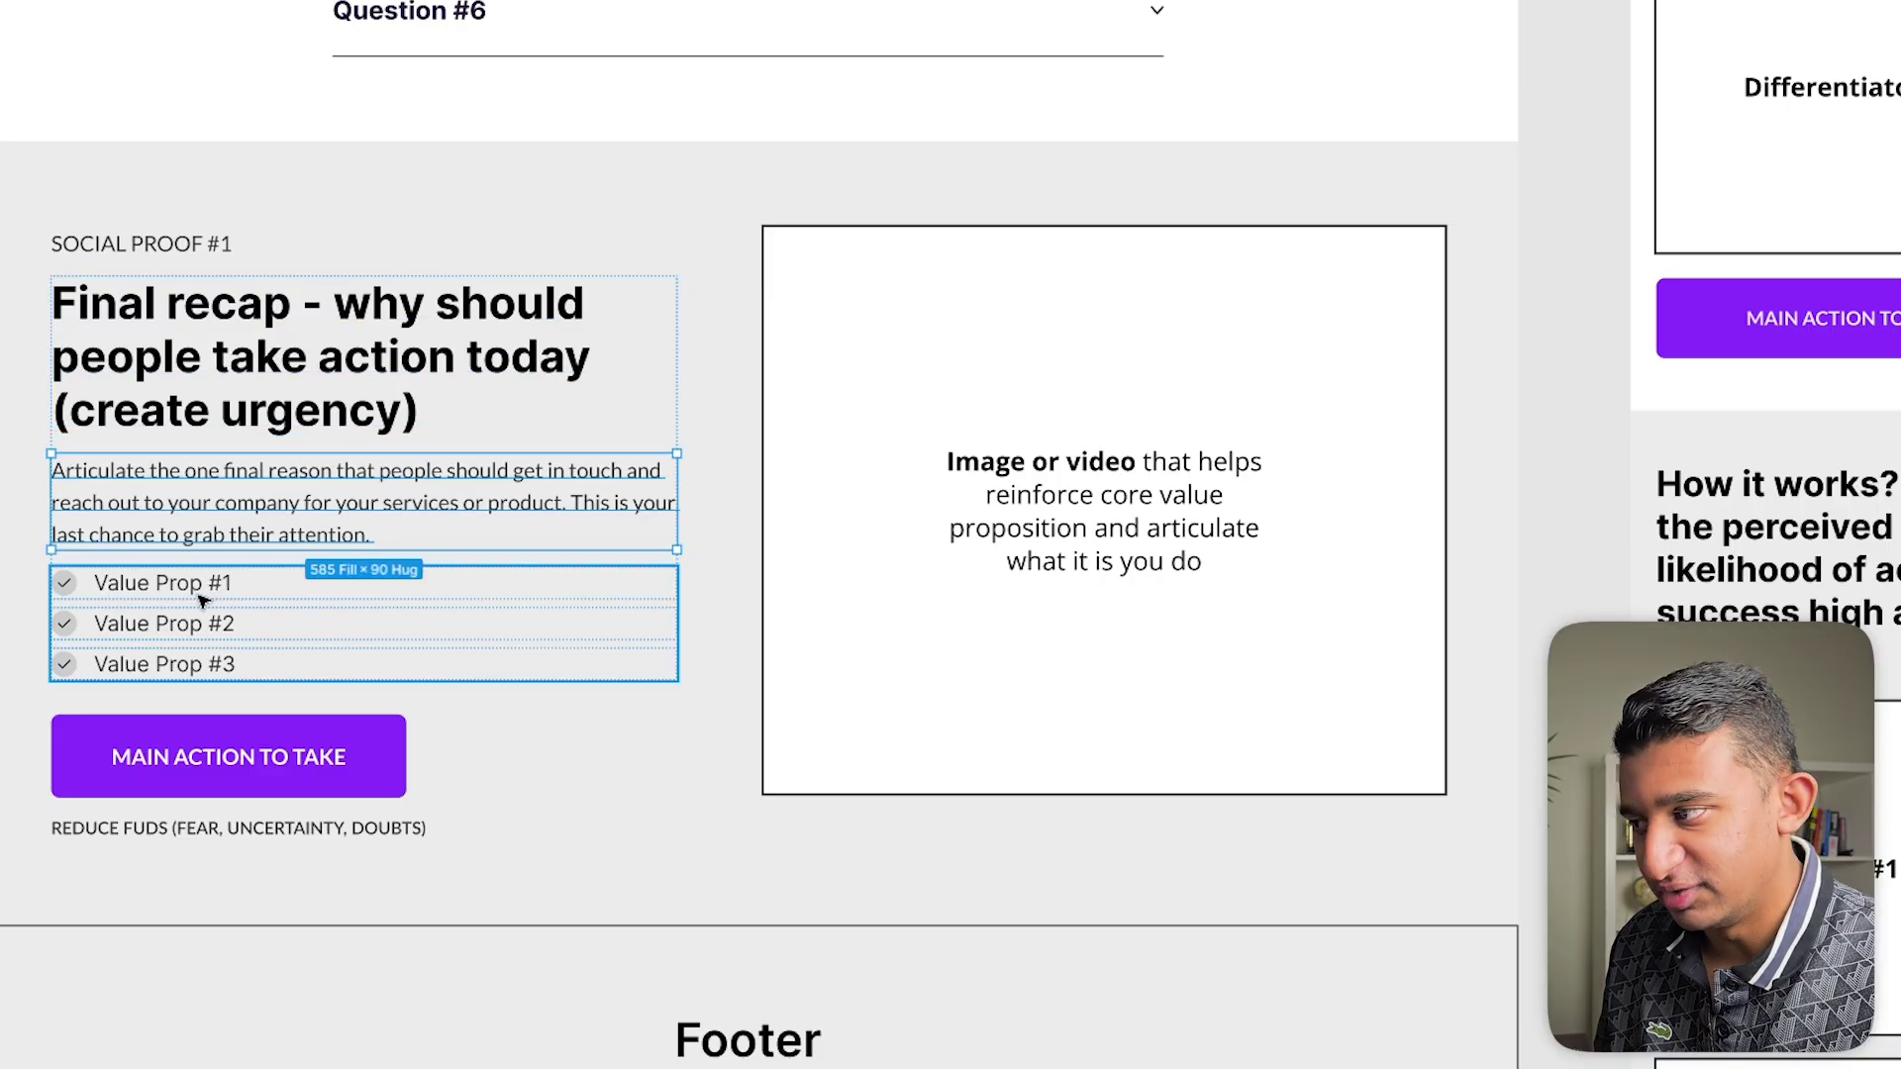
# Select the final recap's value prop list, "MAIN ACTION TO TAKE" button, "REDUCE FUDS" line, "SOCIAL PROOF #1" label and image placeholder in turn.
pyautogui.scroll(2, 201, 601)
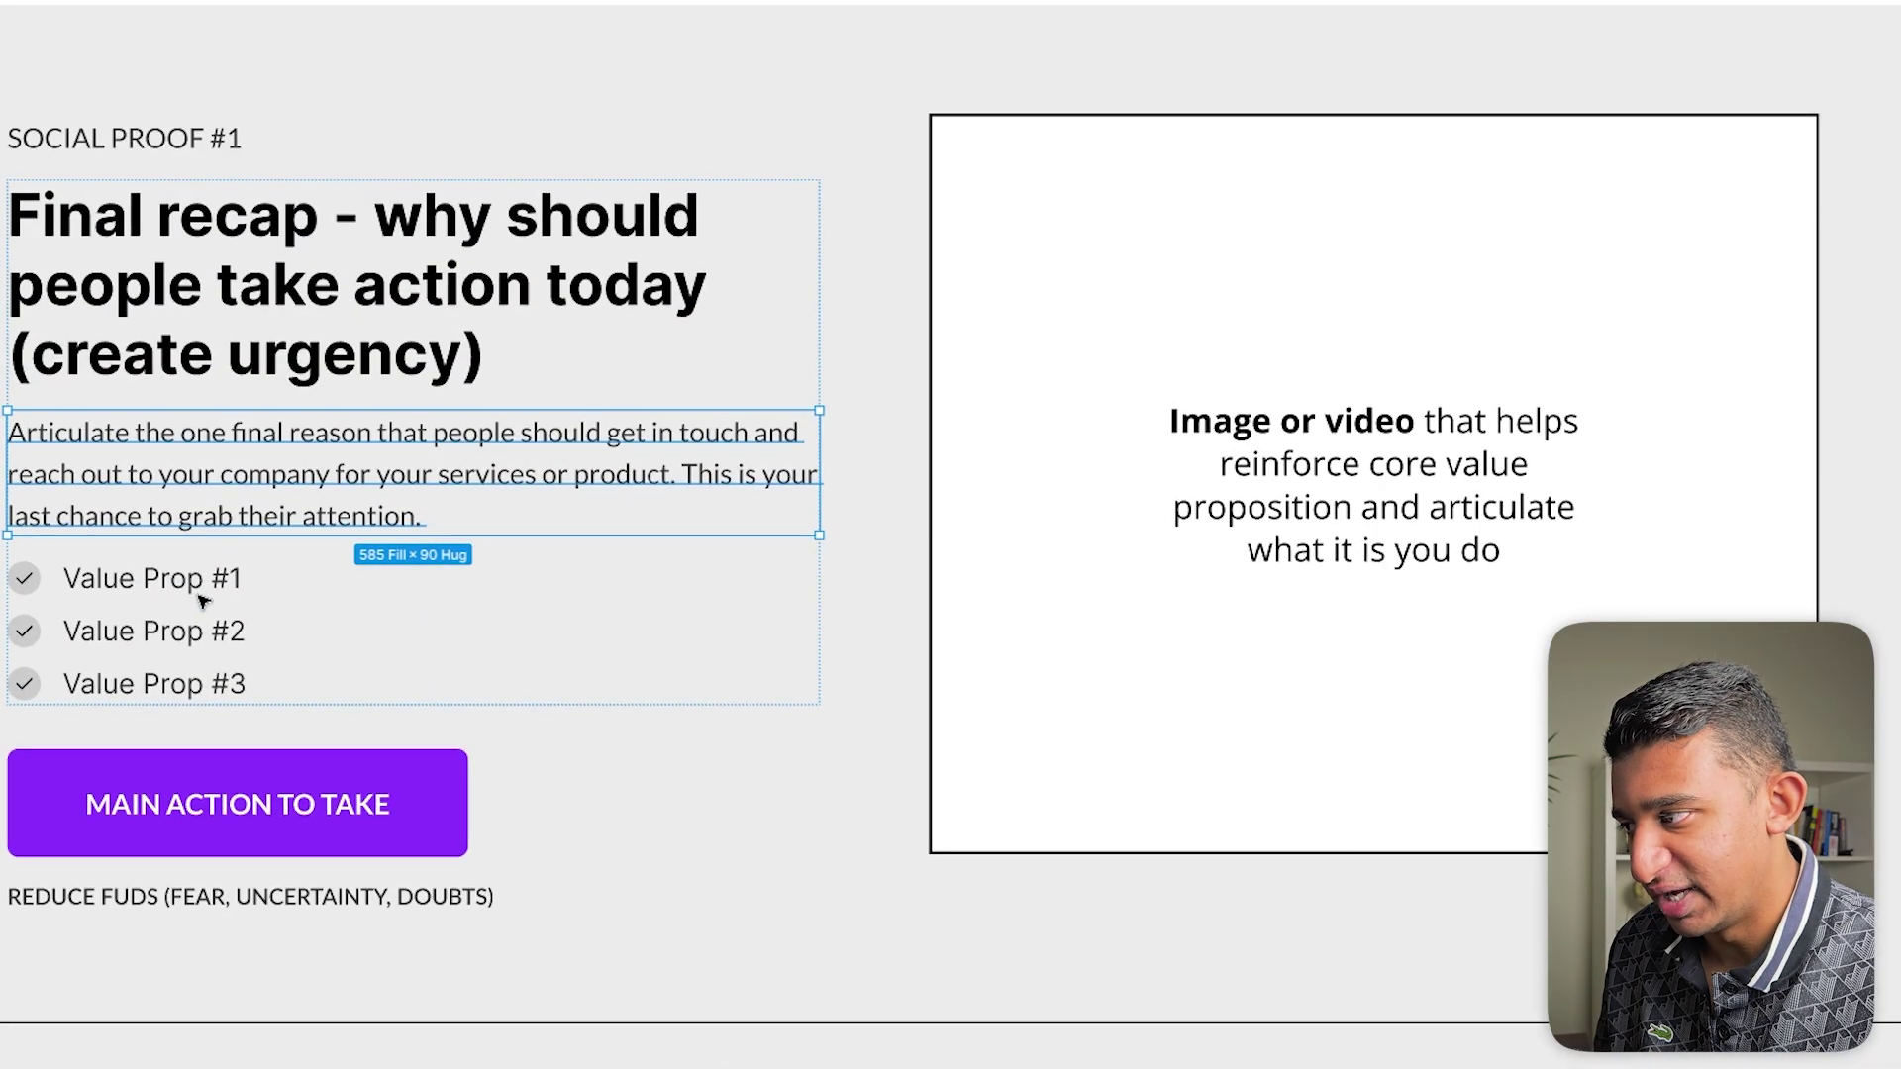
pyautogui.click(195, 628)
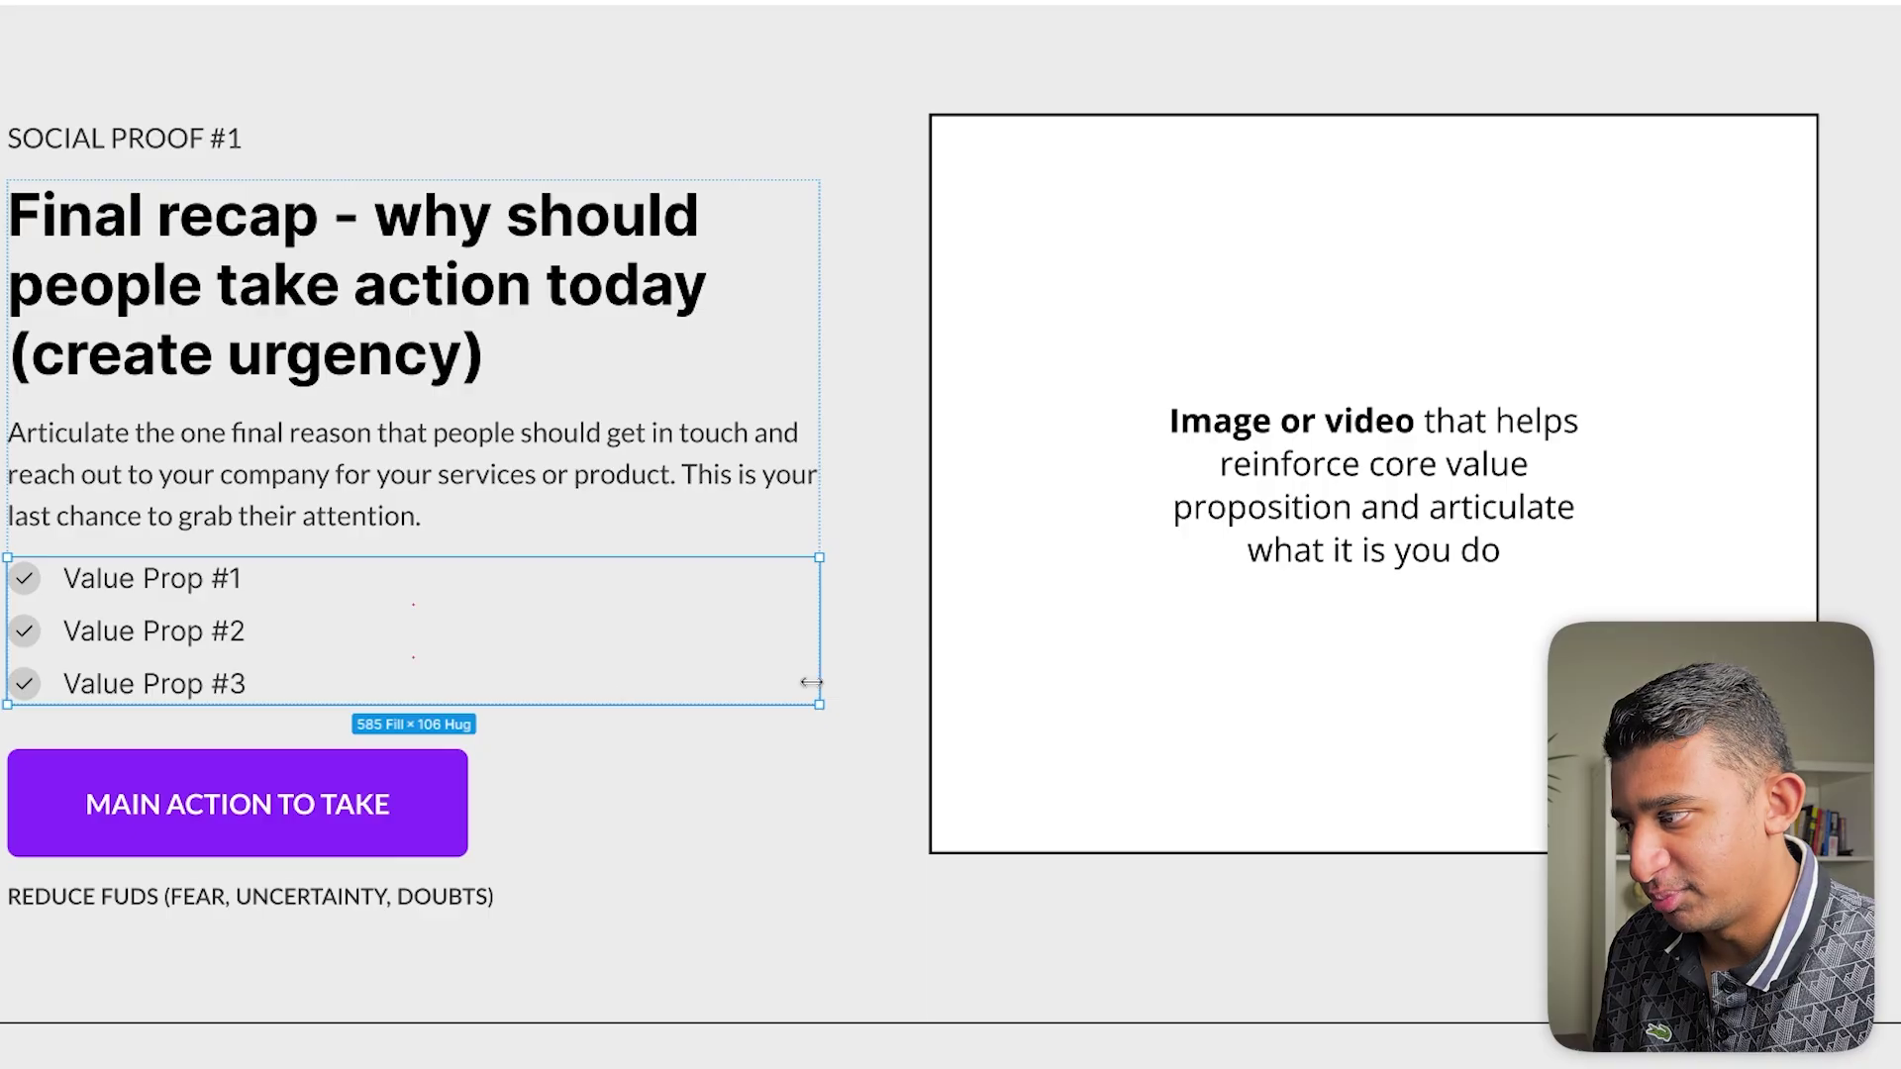
pyautogui.click(340, 787)
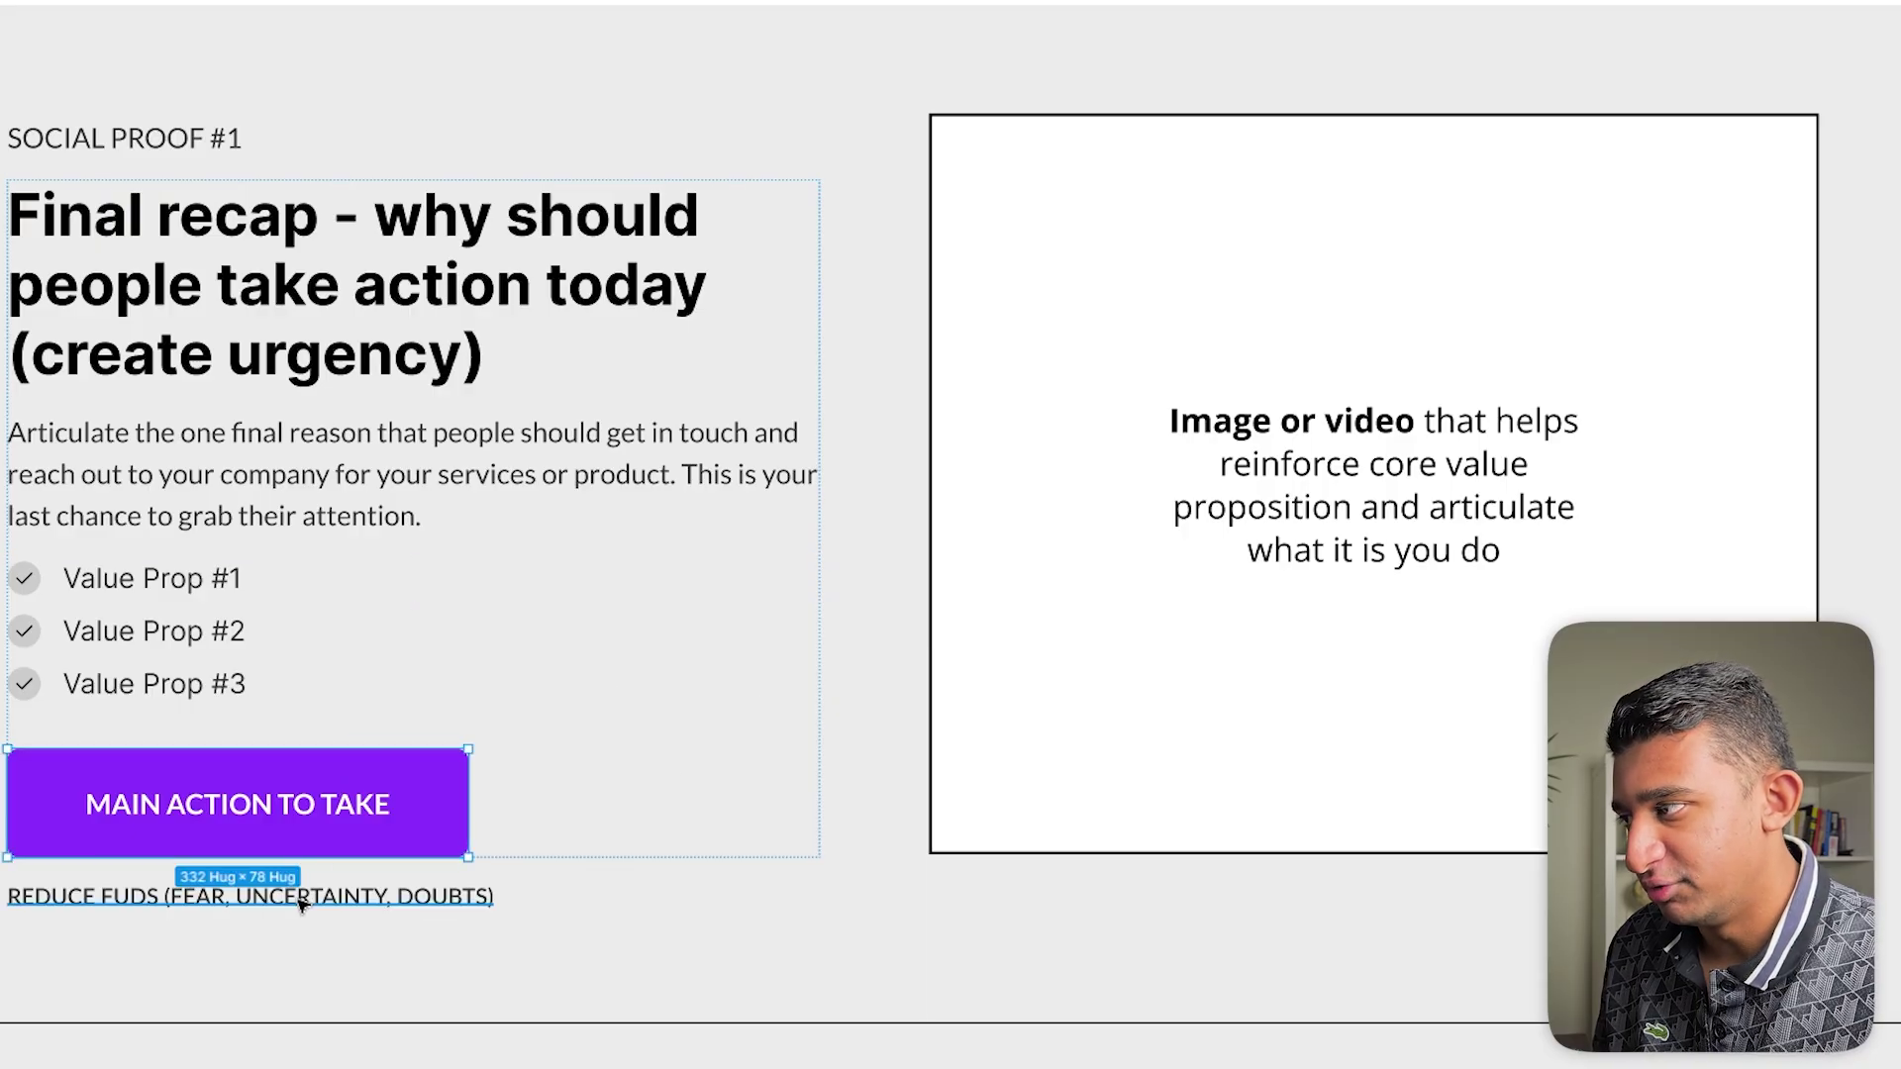
pyautogui.click(300, 903)
pyautogui.click(172, 137)
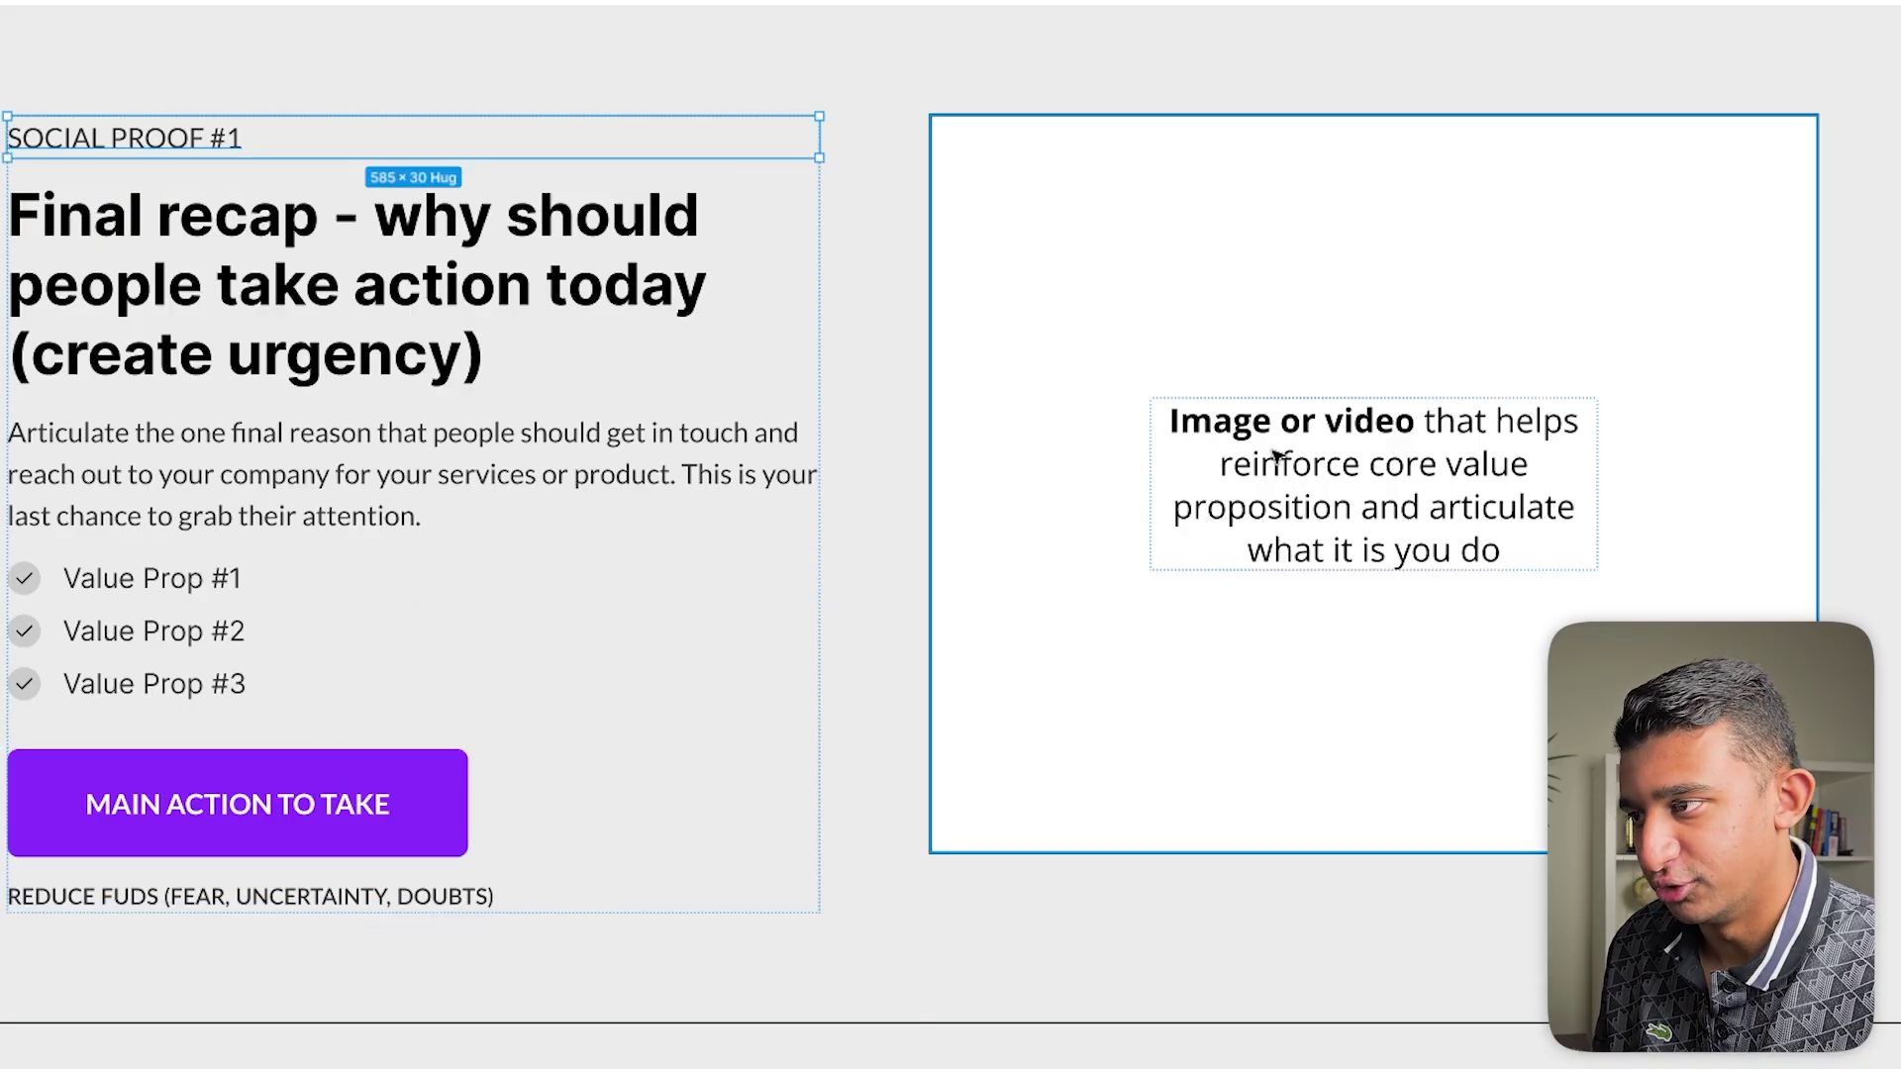
pyautogui.click(1364, 471)
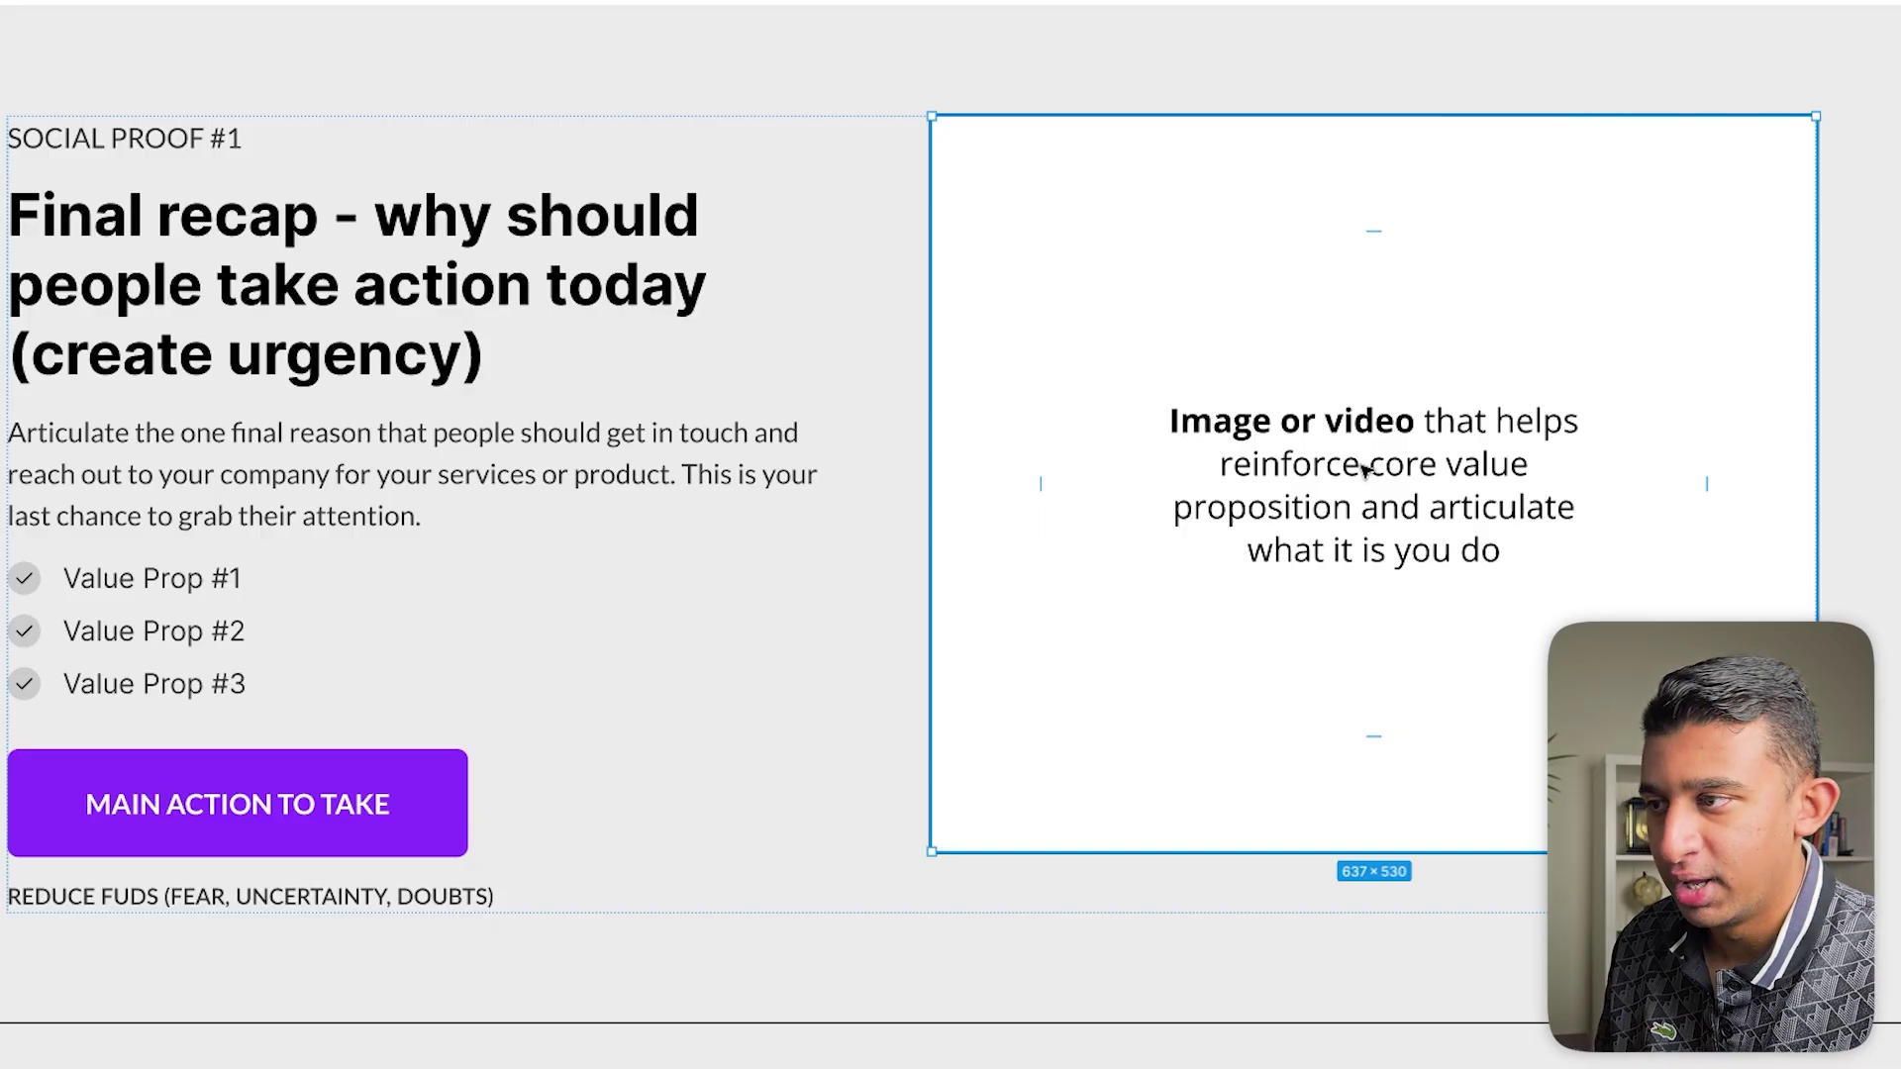